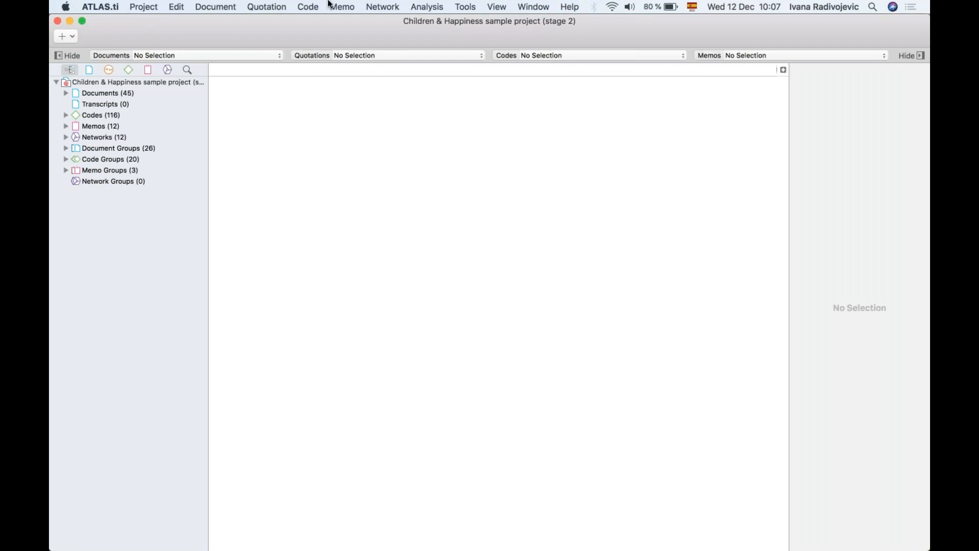
{"action": "left_click", "coordinate": [153, 7]}
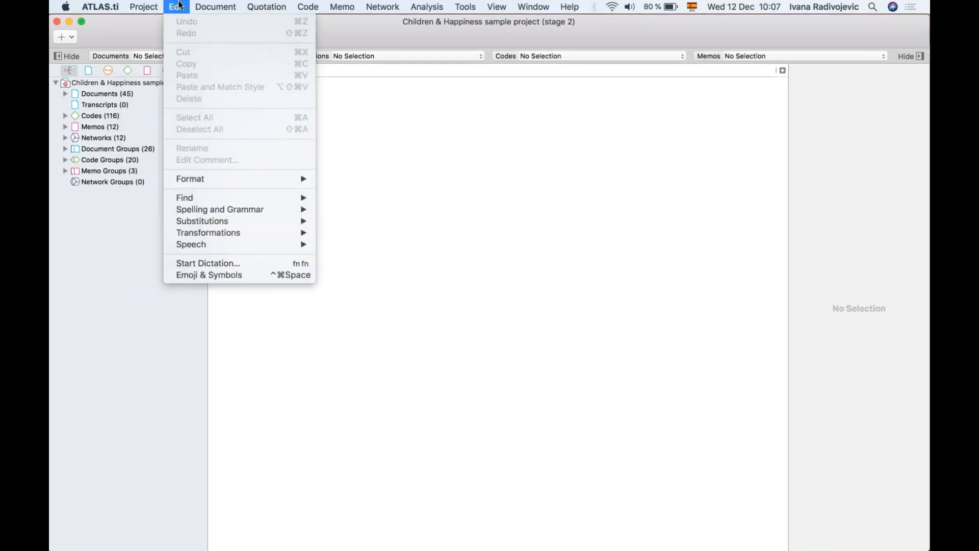
{"action": "left_click", "coordinate": [280, 274]}
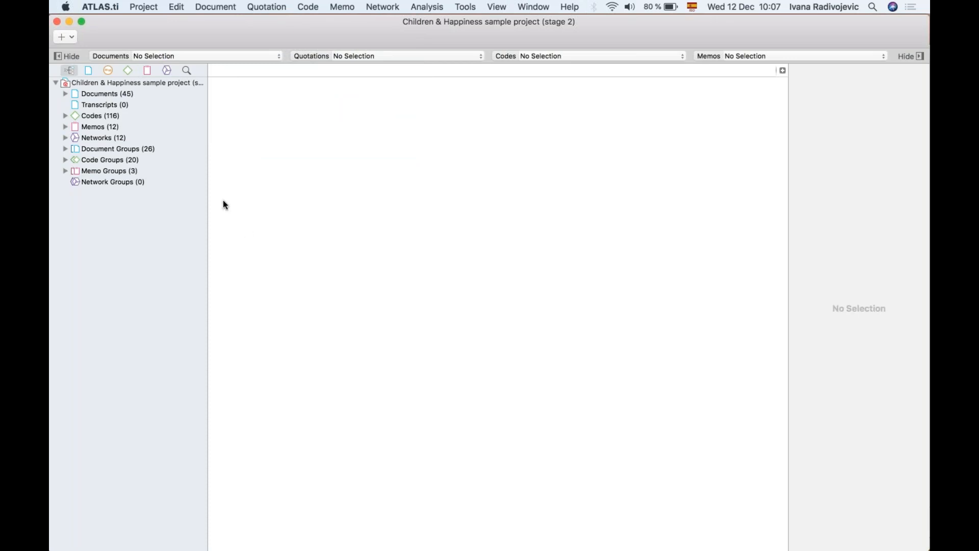
Step: Expand the project's Documents list and open document 1, "Think children will make you happy?", and document 6, "case 1"
{"action": "left_click", "coordinate": [104, 96]}
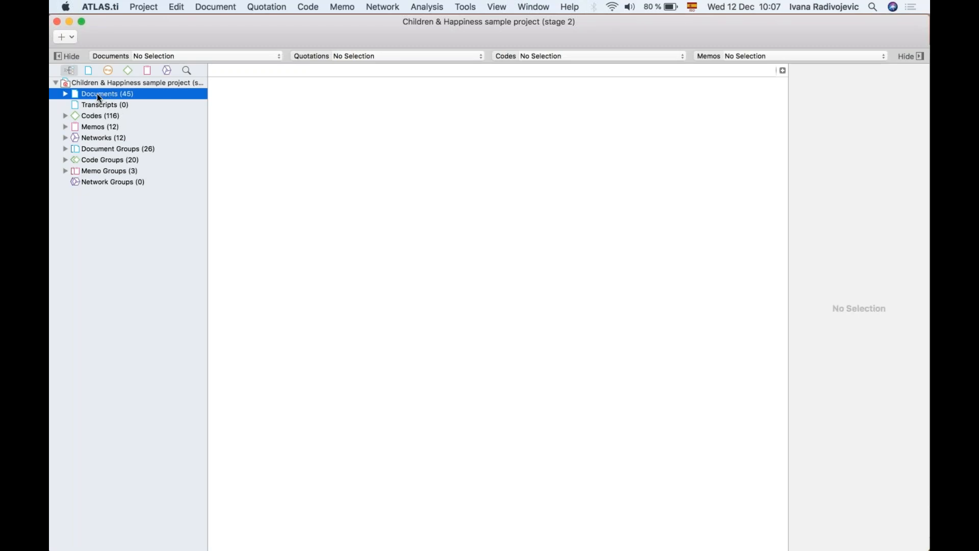
{"action": "left_click", "coordinate": [64, 94]}
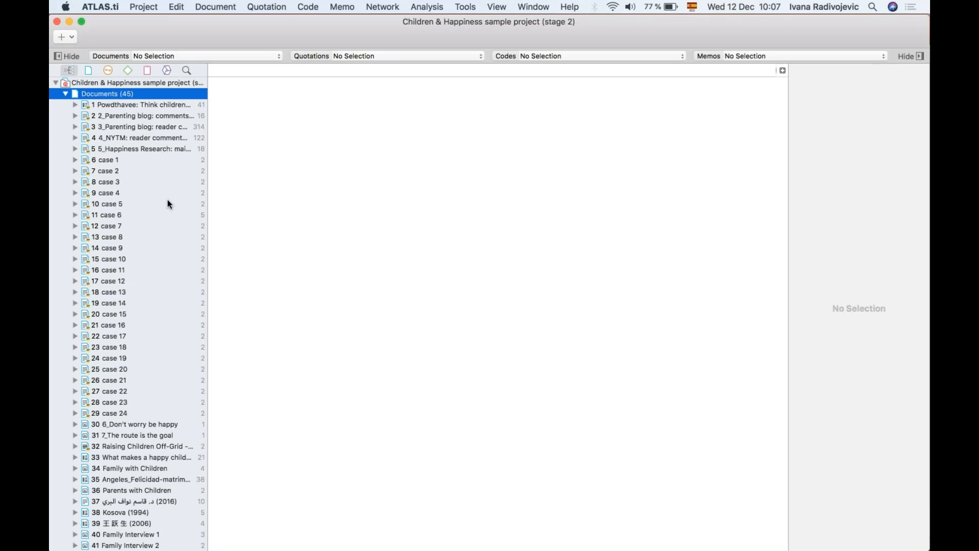
{"action": "double_click", "coordinate": [142, 104]}
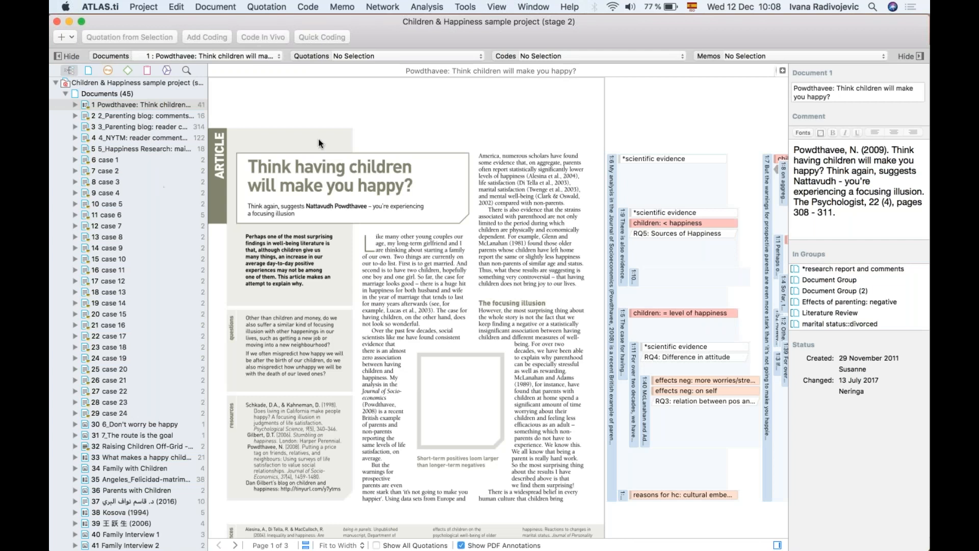
{"action": "double_click", "coordinate": [119, 159]}
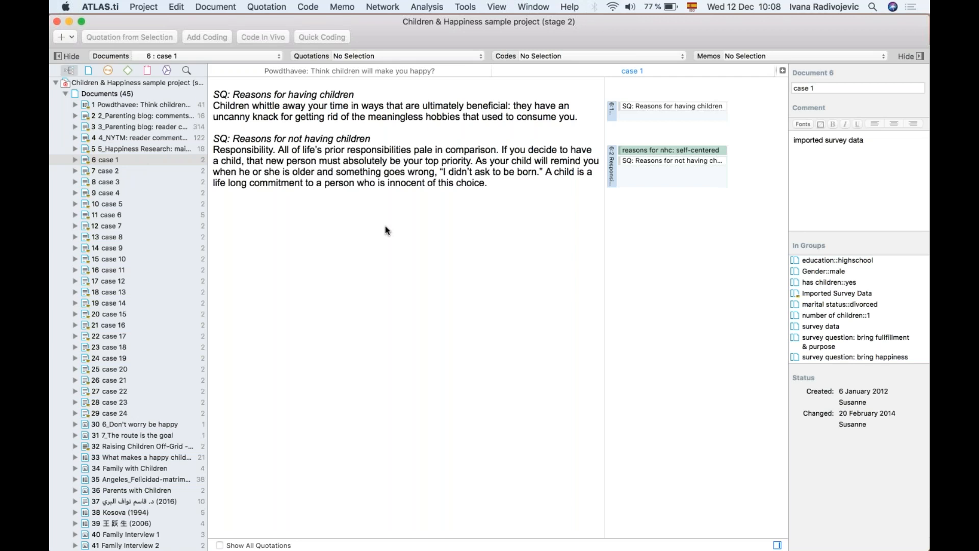
Step: Open video document 32, "Raising Children Off-Grid - This Morning", and its snapshot image, document 48
{"action": "scroll", "coordinate": [133, 331], "scroll_direction": "down", "scroll_amount": 3}
{"action": "left_click", "coordinate": [137, 411]}
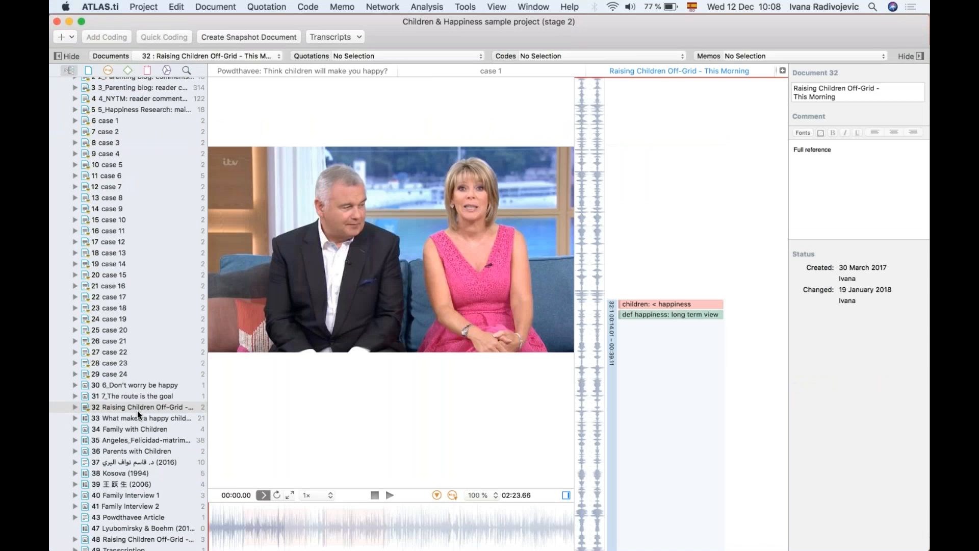
{"action": "scroll", "coordinate": [136, 411], "scroll_direction": "down", "scroll_amount": 3}
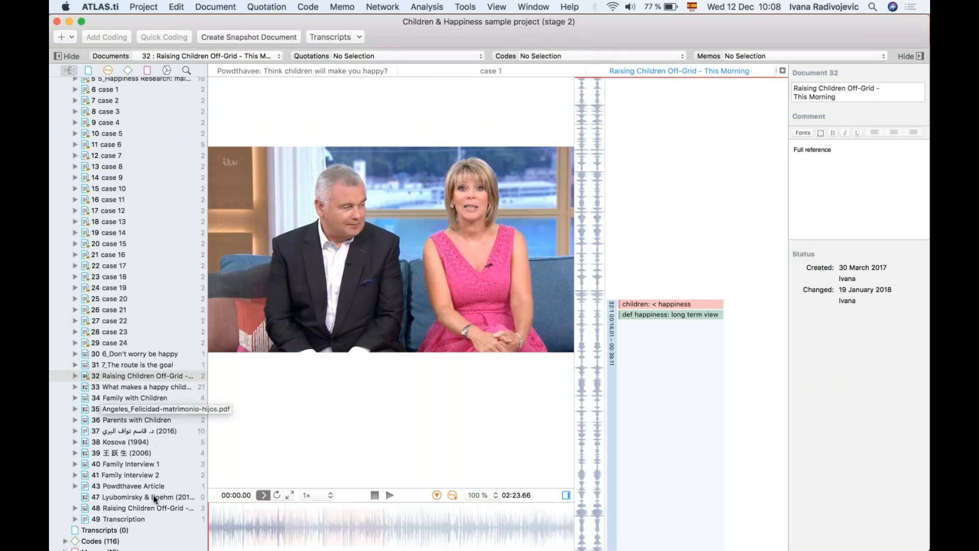
{"action": "left_click", "coordinate": [134, 508]}
{"action": "double_click", "coordinate": [134, 509]}
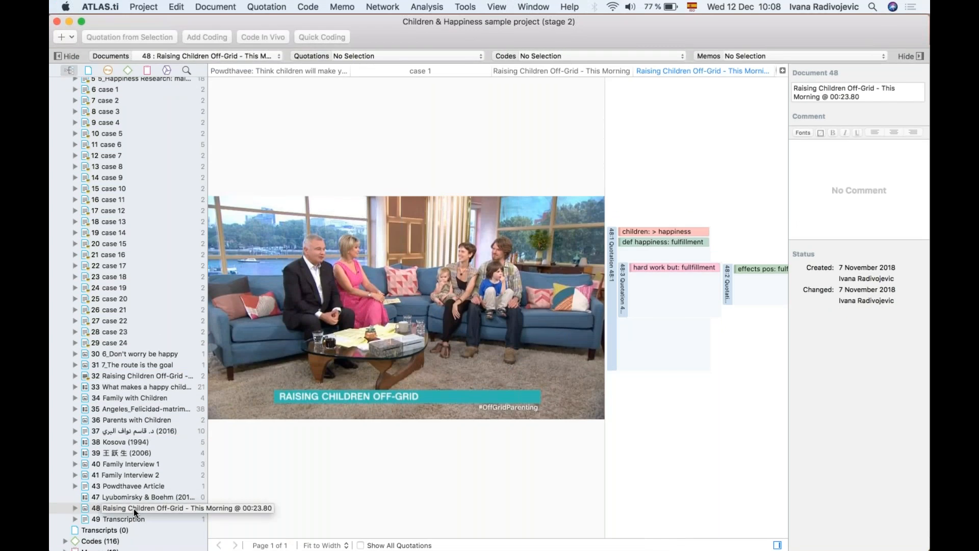
{"action": "left_click", "coordinate": [63, 37]}
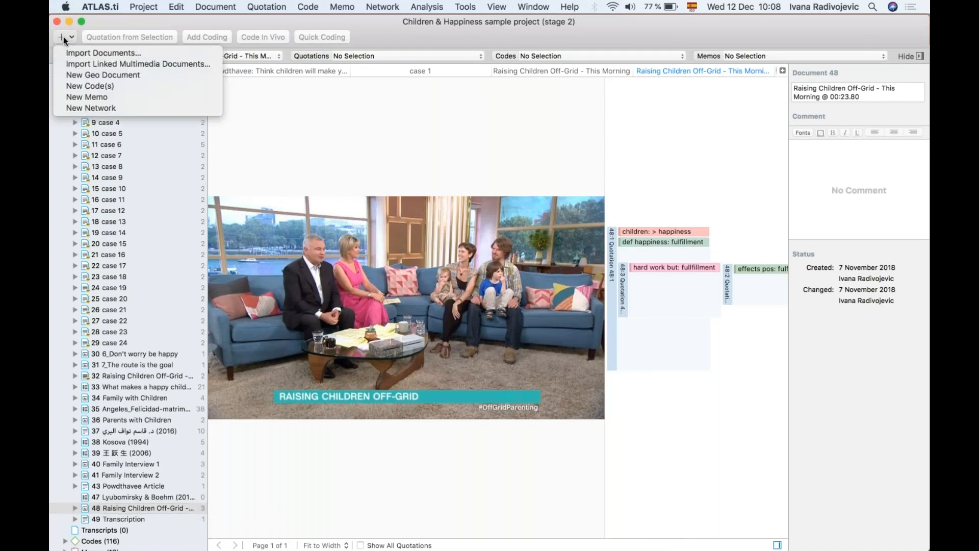
{"action": "left_click", "coordinate": [164, 53]}
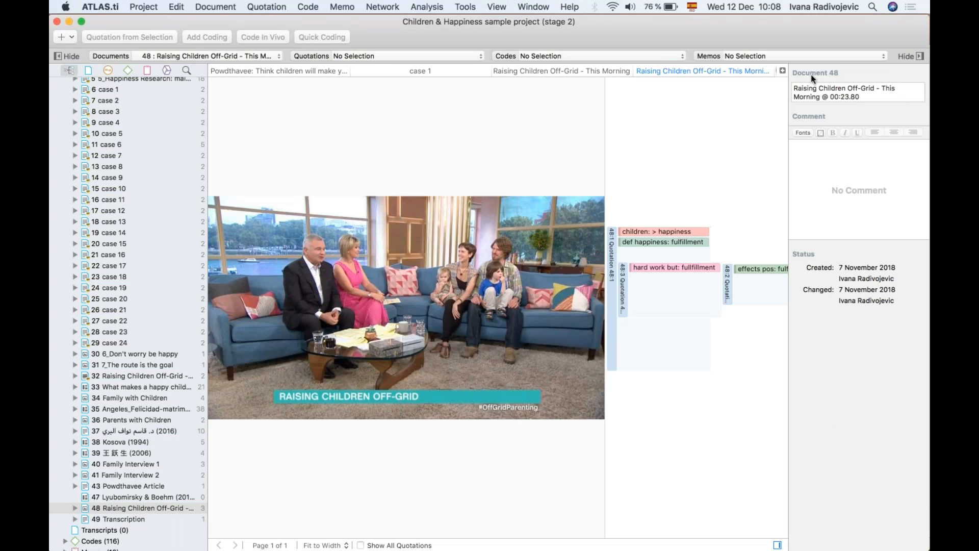
Step: Rename document 48 as "Family being interviewed"
{"action": "left_click_drag", "start_coordinate": [794, 88], "coordinate": [868, 98]}
{"action": "left_click", "coordinate": [867, 98]}
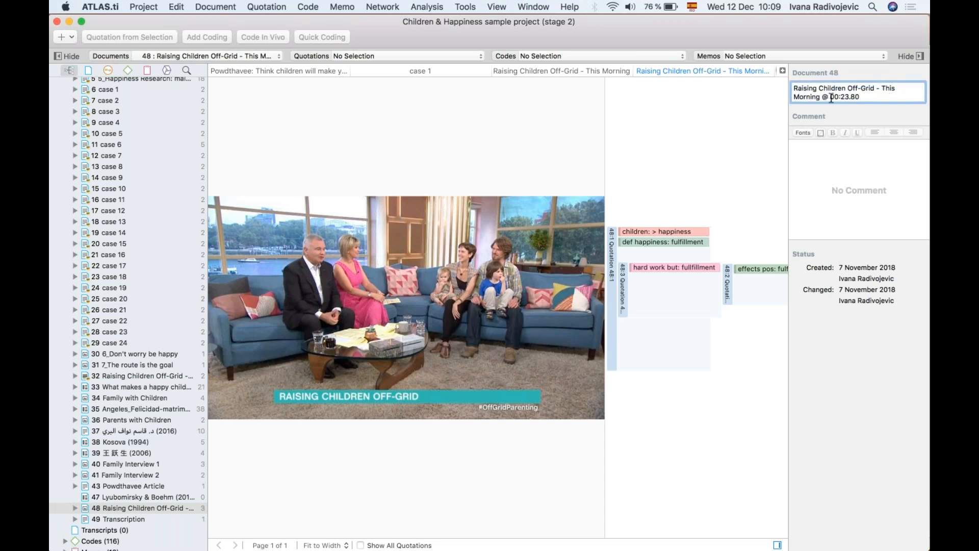
{"action": "left_click_drag", "start_coordinate": [839, 97], "coordinate": [878, 96]}
{"action": "left_click", "coordinate": [872, 97]}
{"action": "key", "text": "super+a"}
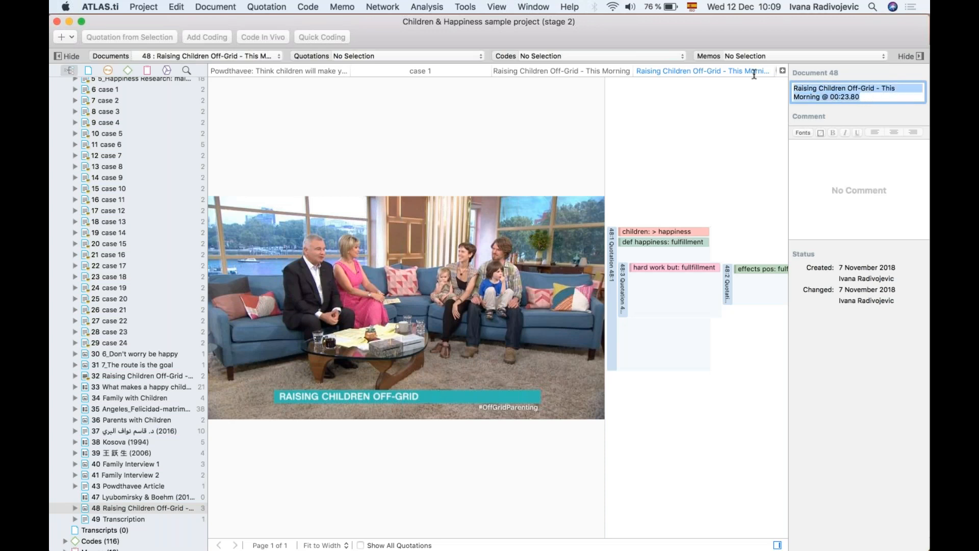
{"action": "key", "text": "BackSpace"}
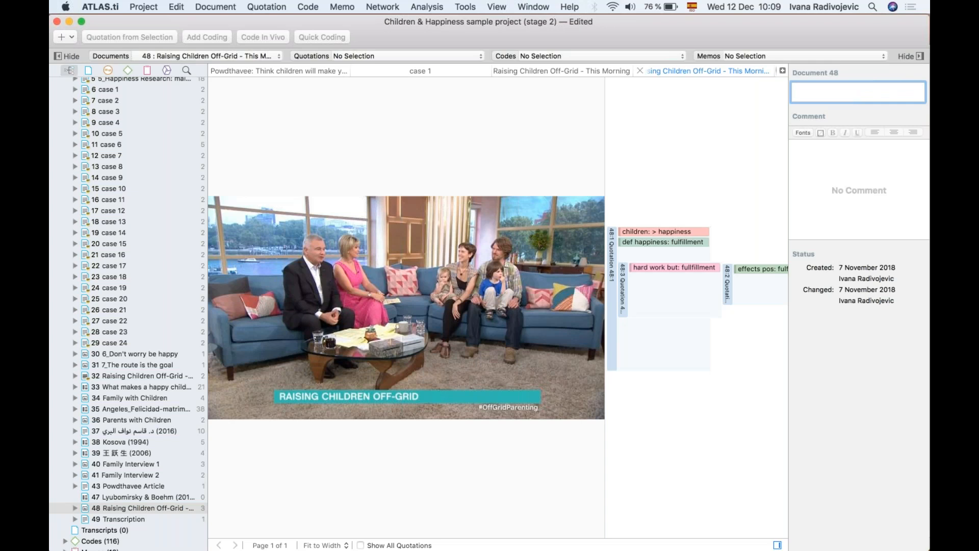
{"action": "type", "text": "Family being interviewed"}
{"action": "key", "text": "Return"}
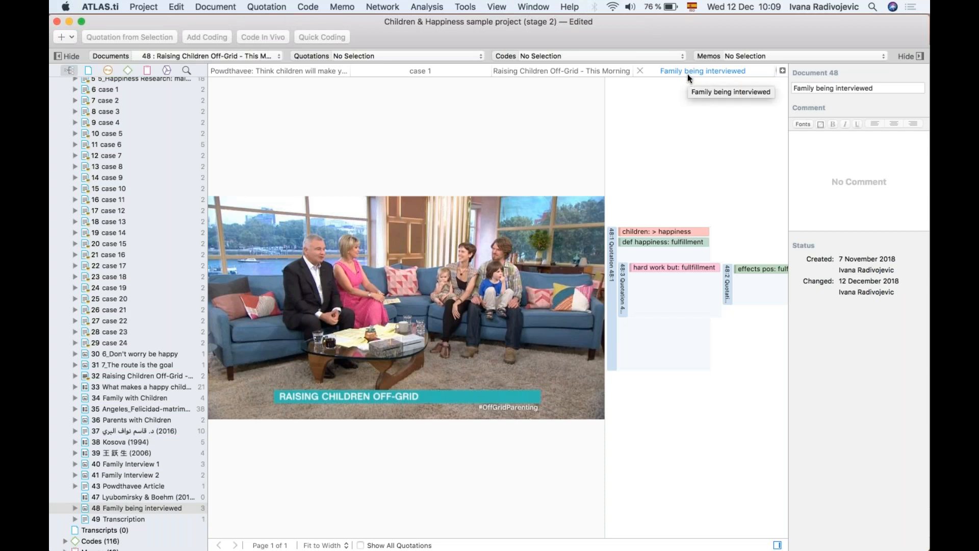
Step: Add a comment to document 48 reading "Where this document comes from" and, after a blank line, "Snapshot from video"
{"action": "left_click", "coordinate": [822, 165]}
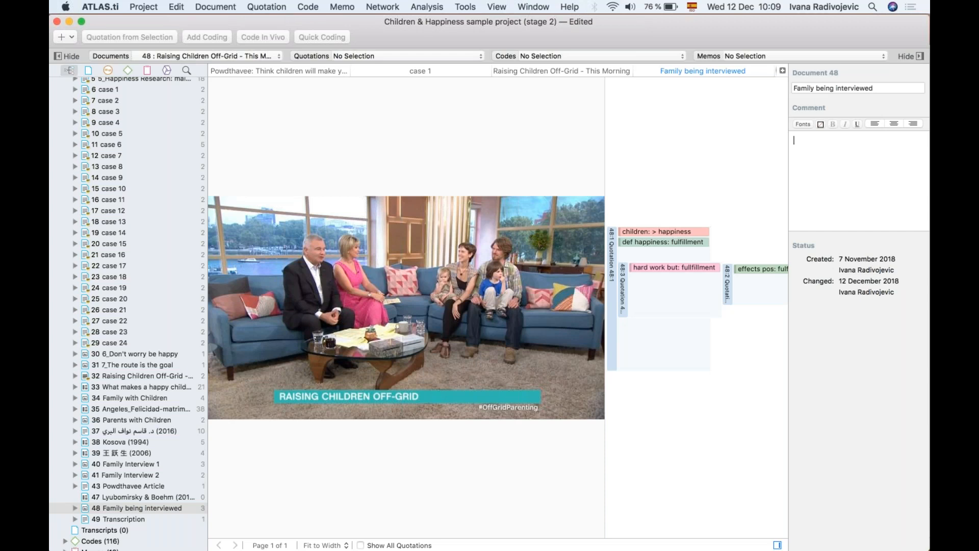
{"action": "type", "text": "Where this do"}
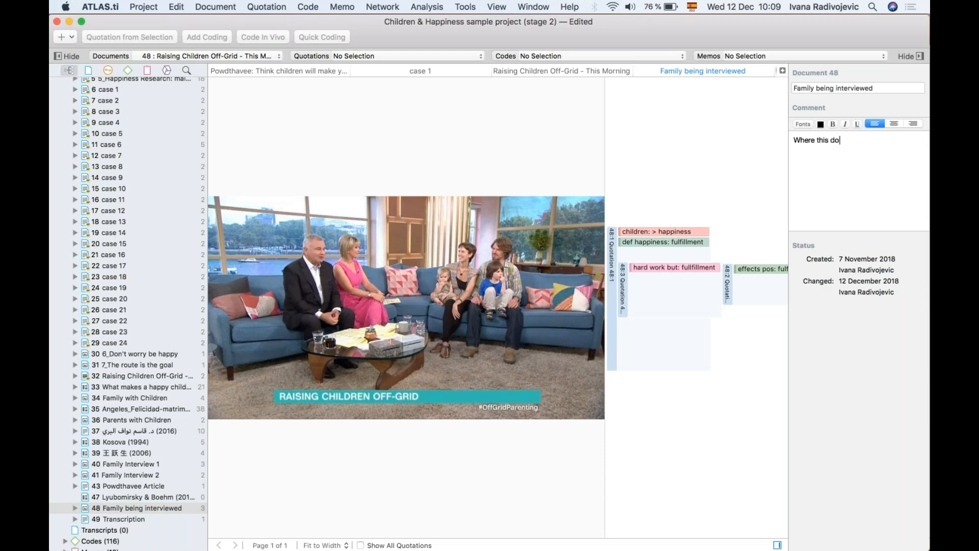
{"action": "type", "text": "cument comes from"}
{"action": "key", "text": "Return"}
{"action": "key", "text": "Return"}
{"action": "type", "text": "Snapshot "}
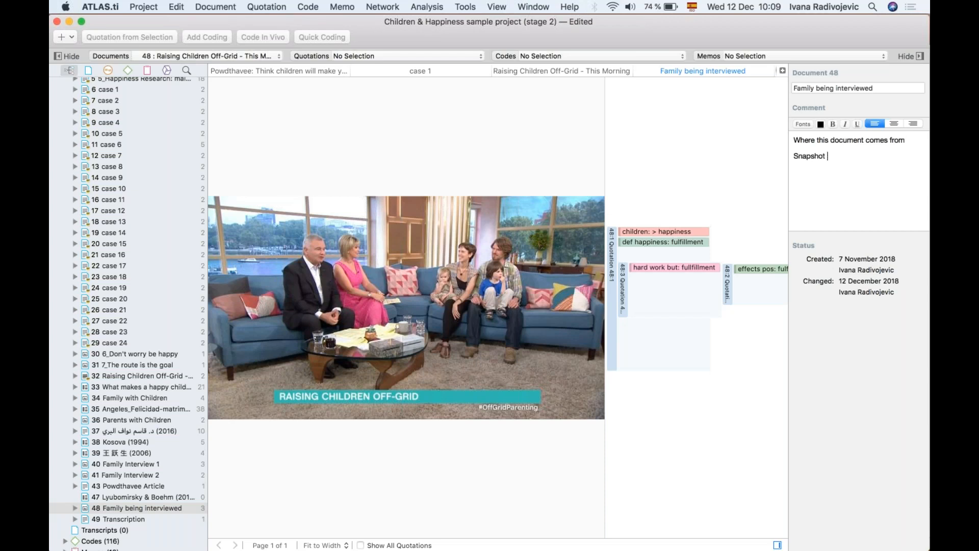
{"action": "type", "text": "from video"}
Step: Show document 1 and highlight the full bibliographic reference in its comment
{"action": "left_click", "coordinate": [272, 72]}
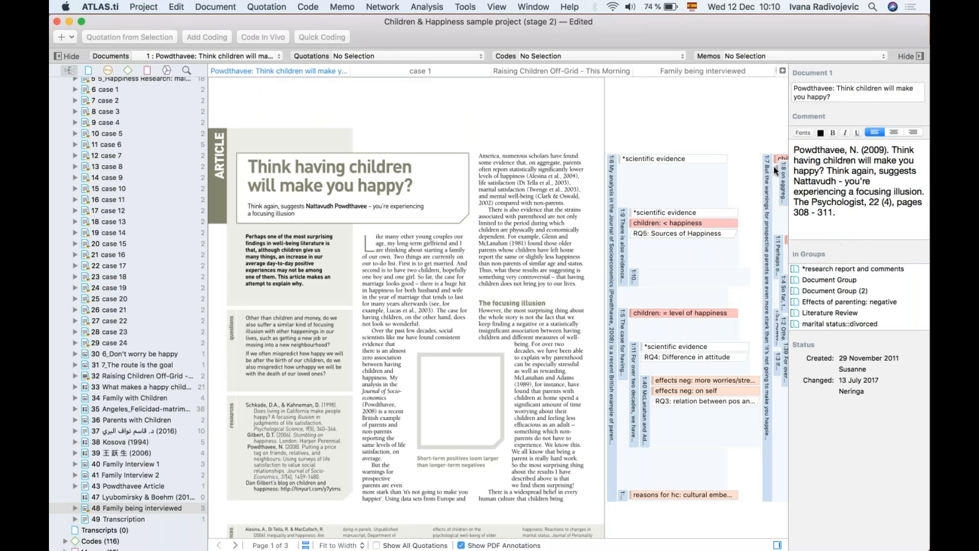
{"action": "left_click", "coordinate": [795, 151]}
{"action": "left_click_drag", "start_coordinate": [795, 152], "coordinate": [840, 213]}
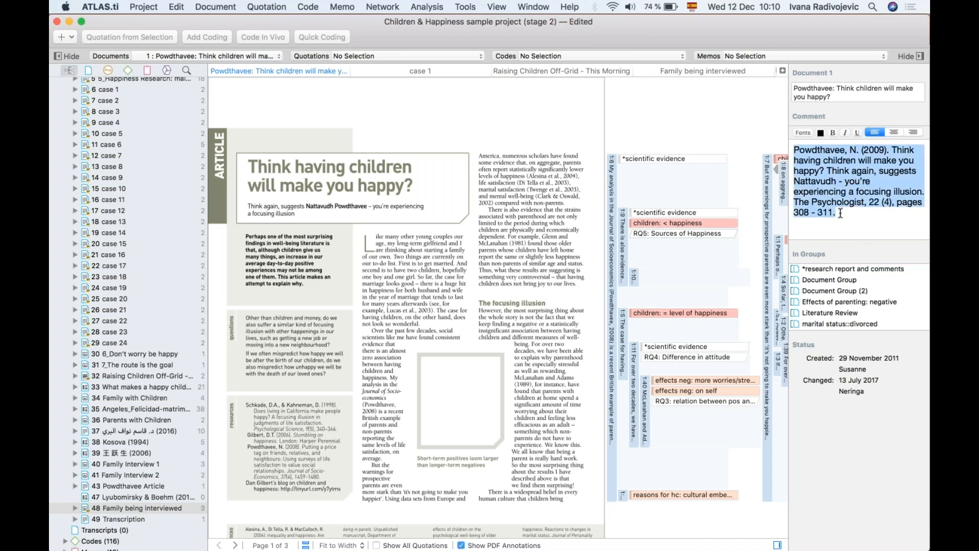
Step: Add "Interviewer, location, when" to the comment of the case 1 document
{"action": "left_click", "coordinate": [434, 68]}
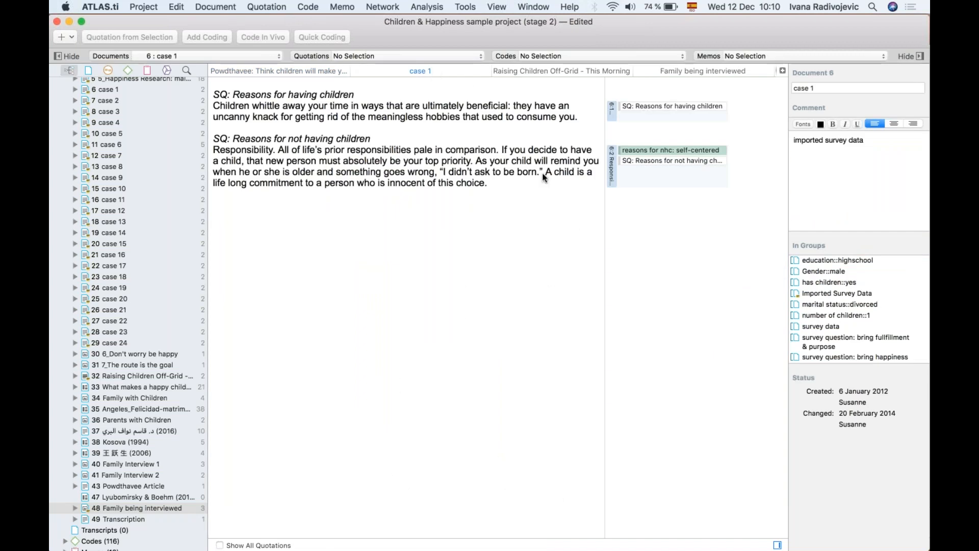
{"action": "left_click", "coordinate": [850, 154]}
{"action": "type", "text": "Interviewer, location, when"}
Step: Review the comment and status details of "Family being interviewed" and of document 1
{"action": "left_click", "coordinate": [701, 72]}
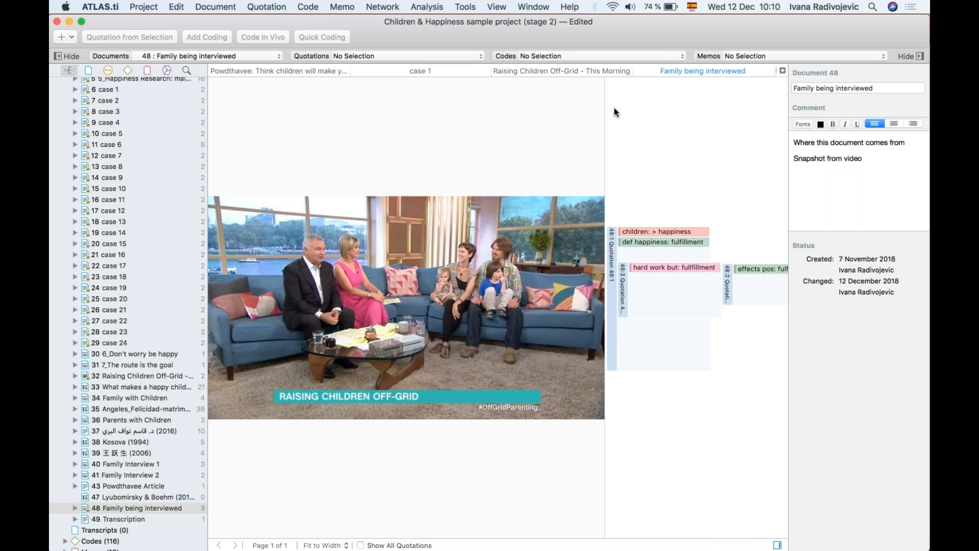
{"action": "left_click", "coordinate": [314, 70]}
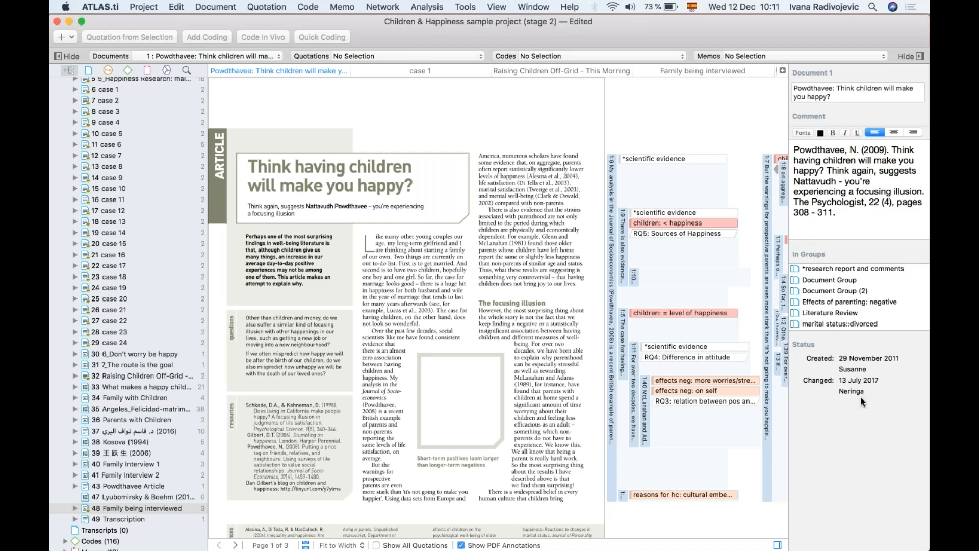
{"action": "left_click", "coordinate": [691, 71]}
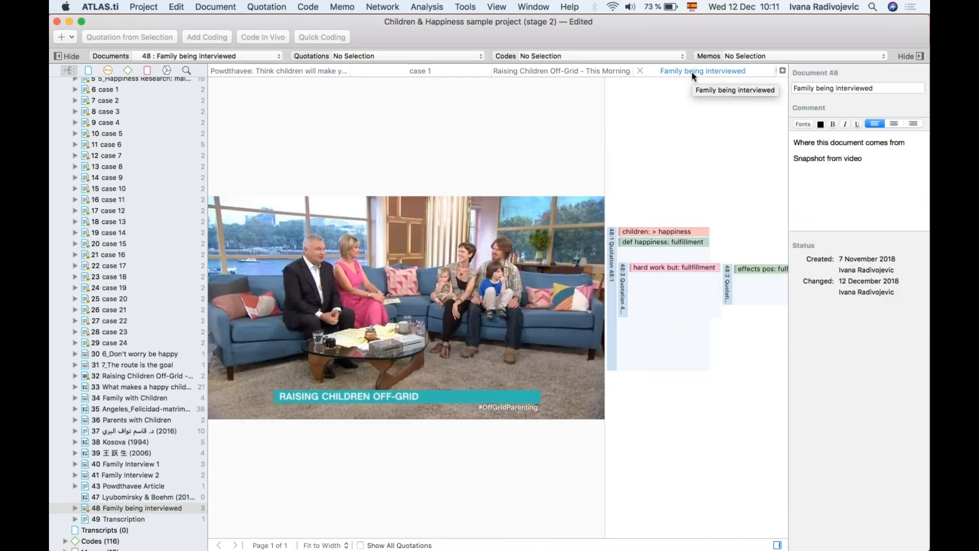
Step: Close all other document tabs and then the remaining "Family being interviewed" tab
{"action": "right_click", "coordinate": [683, 73]}
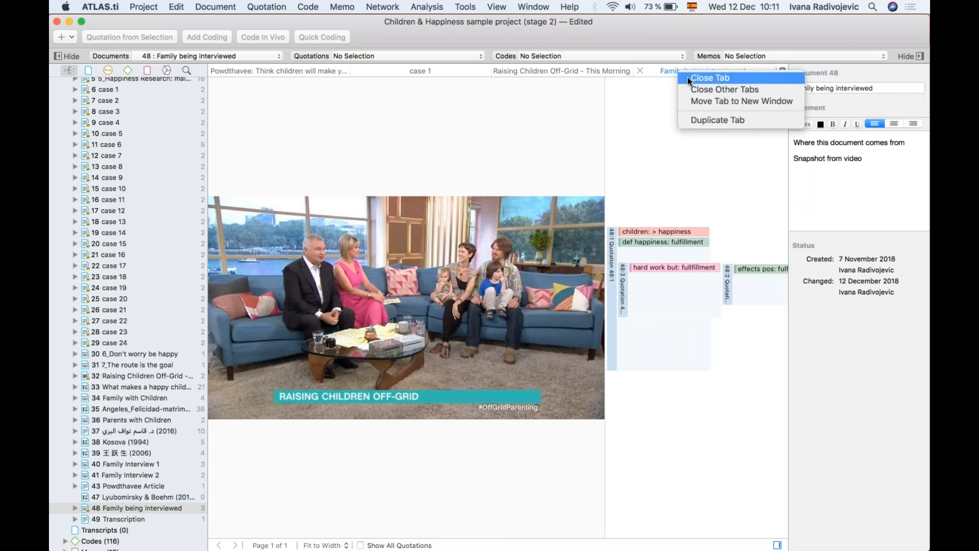
{"action": "left_click", "coordinate": [694, 89]}
{"action": "left_click", "coordinate": [216, 70]}
Step: Open document 47, "Lyubomirsky & Boehm (2010).pdf", from the project's document list
{"action": "scroll", "coordinate": [176, 264], "scroll_direction": "down", "scroll_amount": 3}
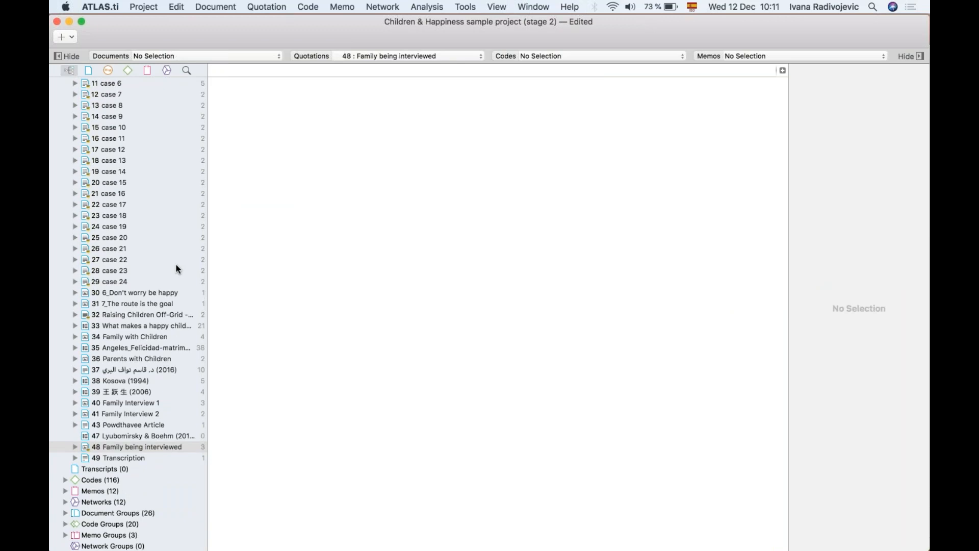
{"action": "left_click", "coordinate": [159, 435]}
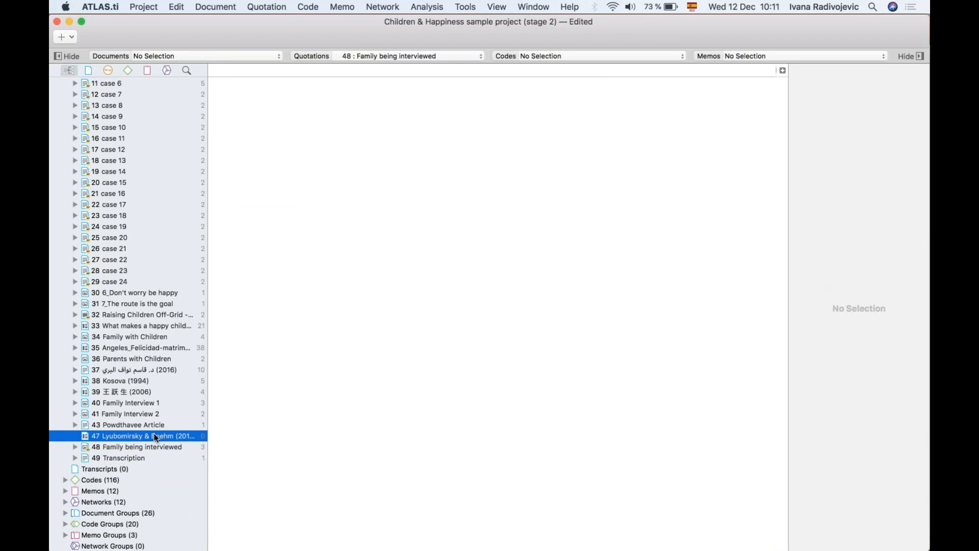
{"action": "double_click", "coordinate": [155, 436]}
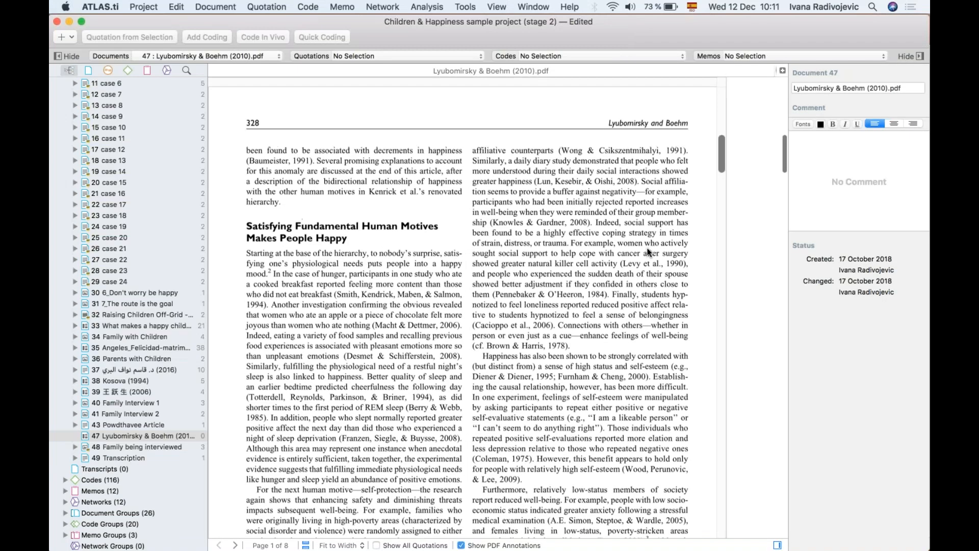
Step: Create a quotation from the introduction's first two sentences, ending at "(e.g., King & Broyles, 1997)", and widen the margin area beside the page
{"action": "scroll", "coordinate": [565, 342], "scroll_direction": "down", "scroll_amount": 5}
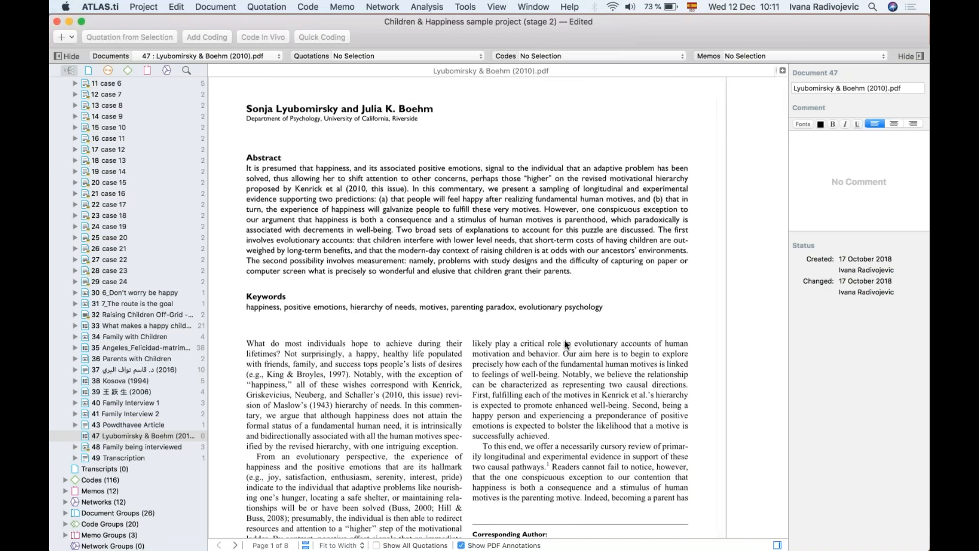
{"action": "scroll", "coordinate": [564, 340], "scroll_direction": "down", "scroll_amount": 5}
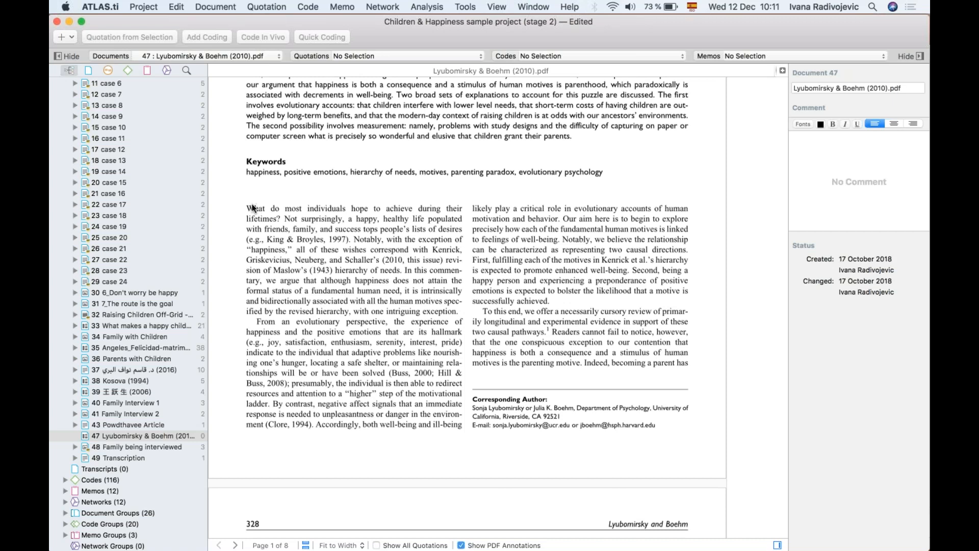
{"action": "left_click_drag", "start_coordinate": [247, 209], "coordinate": [350, 241]}
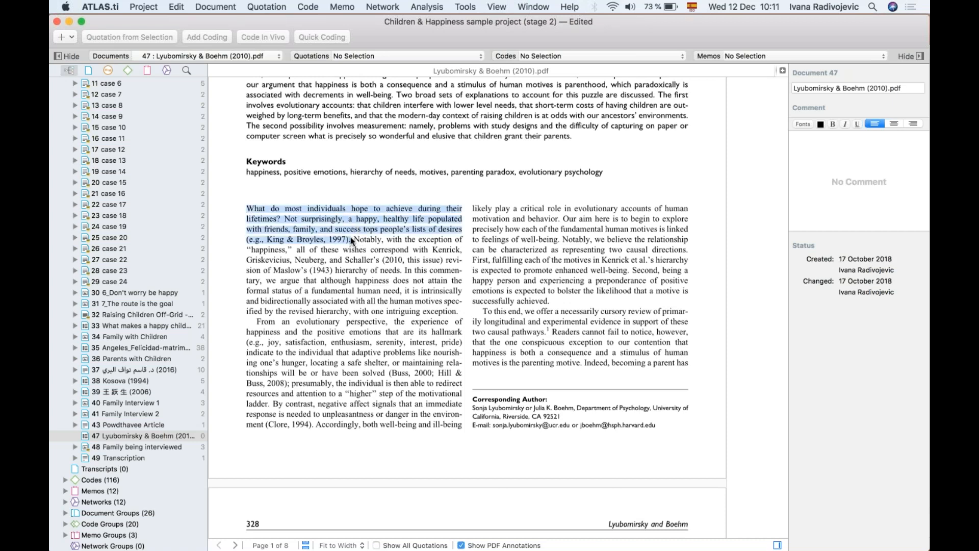
{"action": "left_click", "coordinate": [257, 212]}
{"action": "left_click_drag", "start_coordinate": [257, 209], "coordinate": [350, 243]}
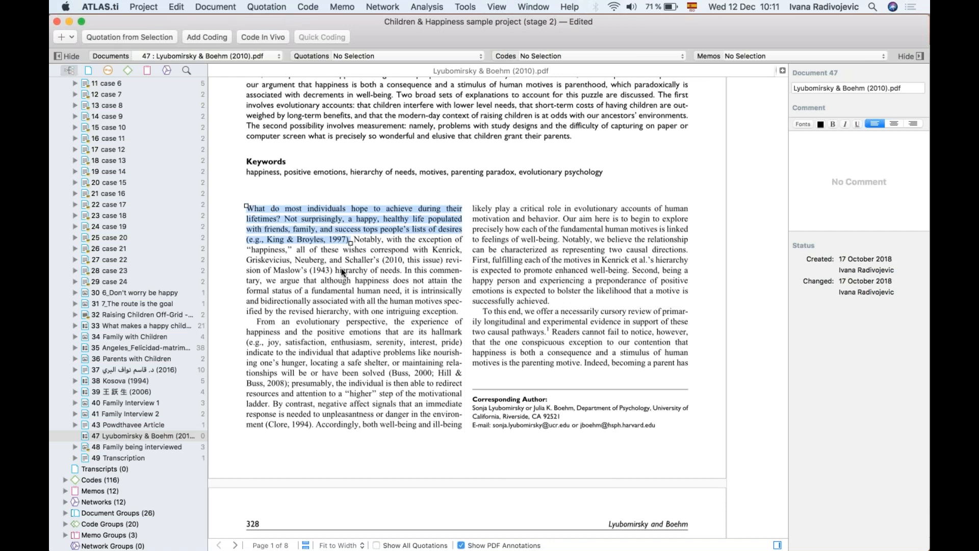
{"action": "right_click", "coordinate": [353, 219]}
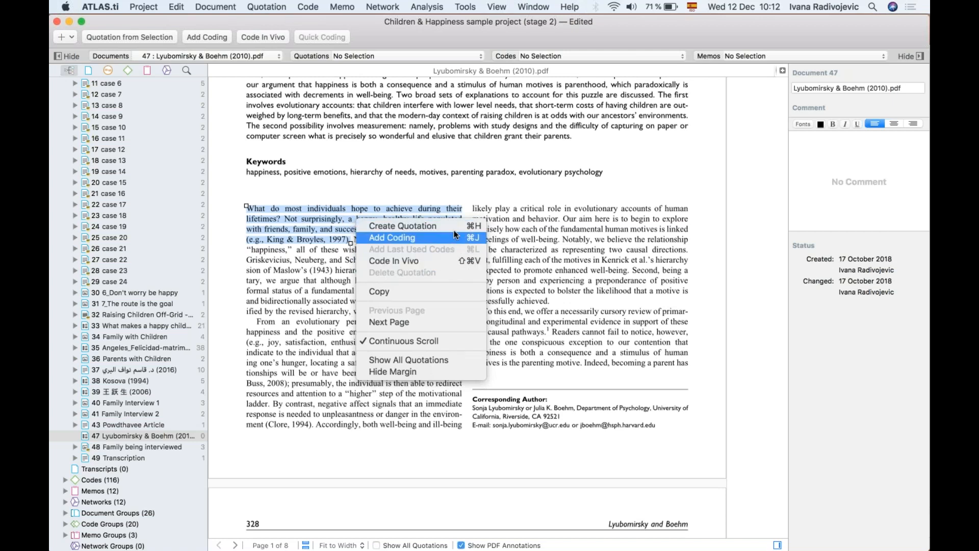
{"action": "left_click", "coordinate": [392, 223]}
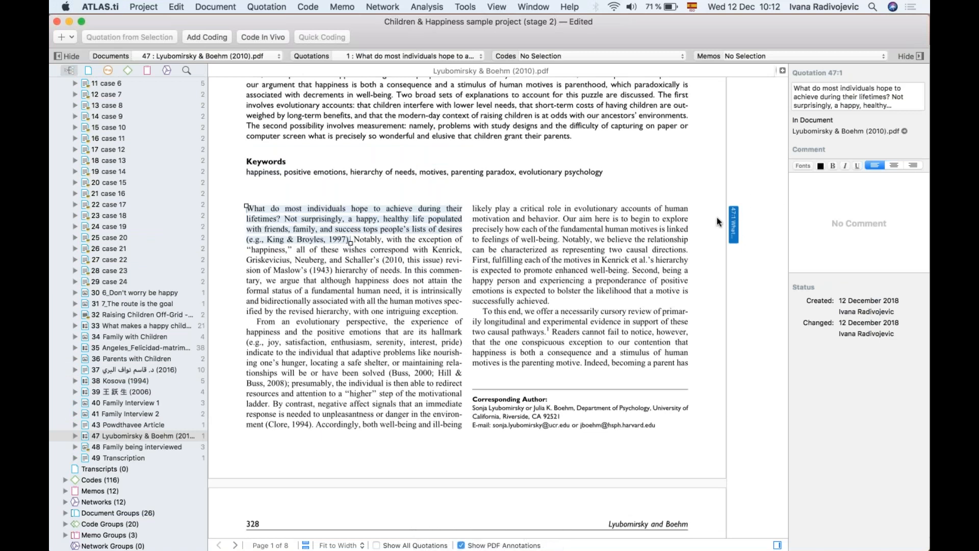
{"action": "left_click_drag", "start_coordinate": [724, 175], "coordinate": [682, 175]}
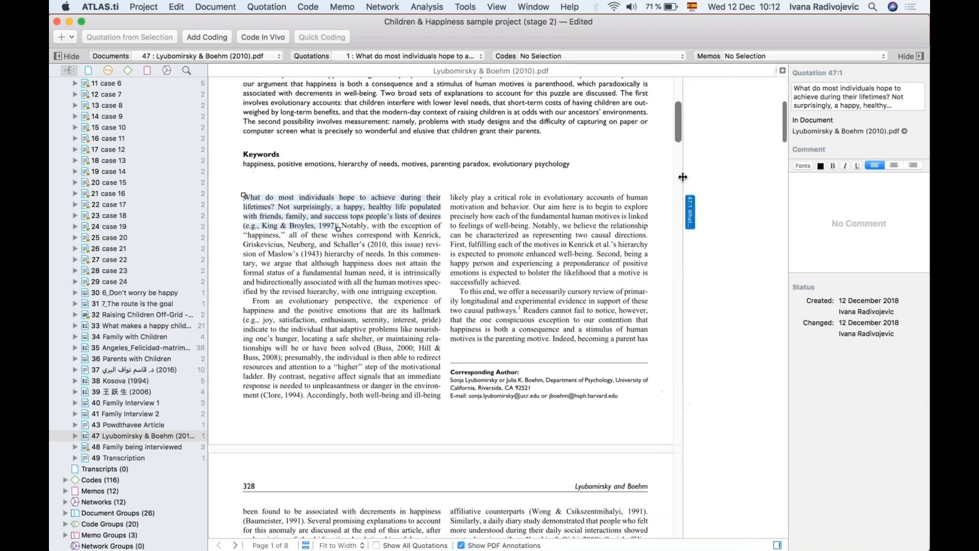
Step: Create a quotation from the introduction's sentence running from "Notably, with the exception of" to "hierarchy of needs", and deselect it
{"action": "left_click", "coordinate": [413, 246]}
{"action": "left_click", "coordinate": [690, 208]}
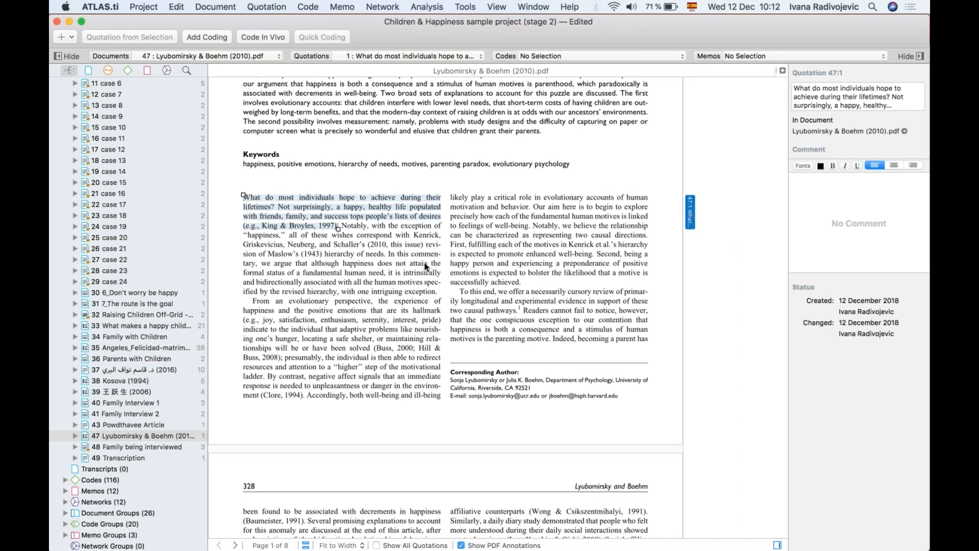
{"action": "left_click", "coordinate": [403, 258]}
{"action": "left_click_drag", "start_coordinate": [341, 225], "coordinate": [387, 255]}
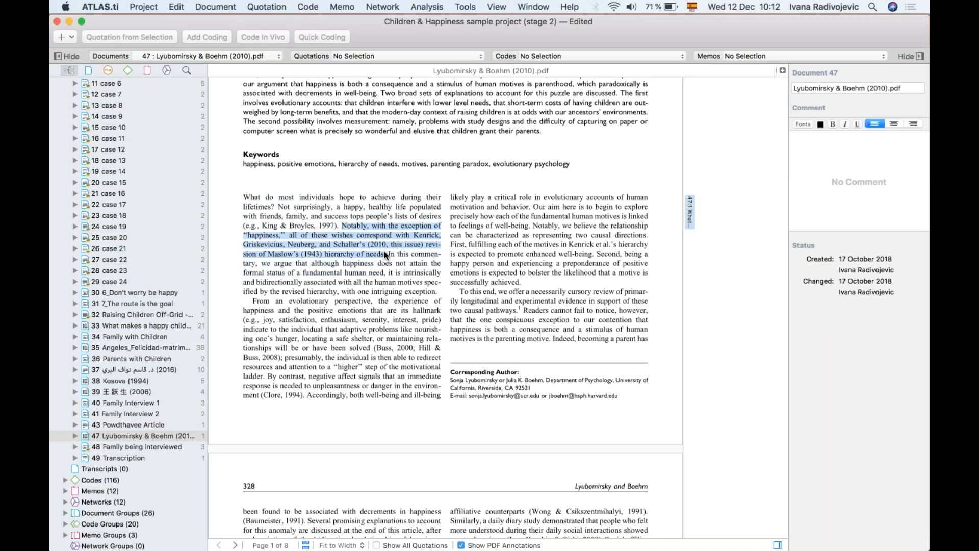
{"action": "right_click", "coordinate": [384, 231]}
{"action": "left_click", "coordinate": [434, 242]}
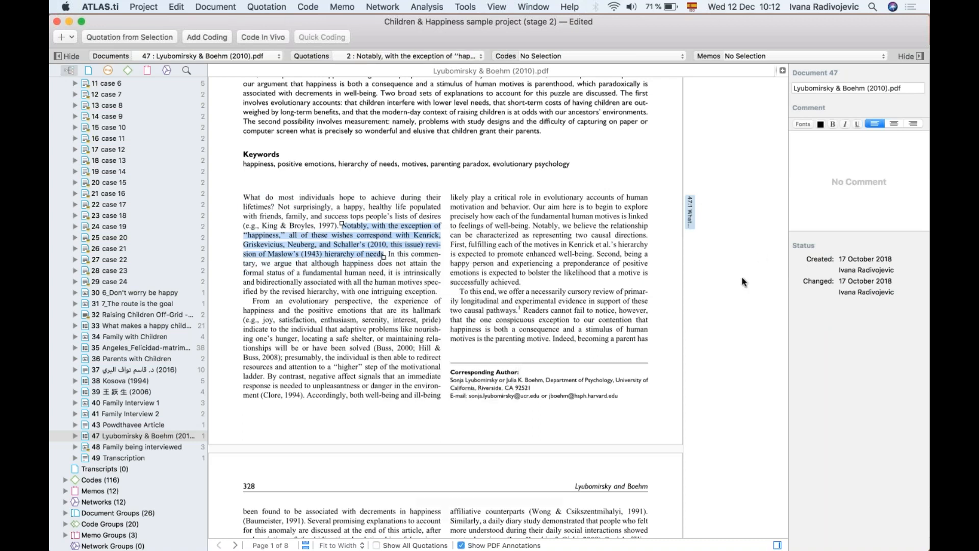
{"action": "scroll", "coordinate": [394, 341], "scroll_direction": "down", "scroll_amount": 2}
{"action": "scroll", "coordinate": [394, 342], "scroll_direction": "down", "scroll_amount": 2}
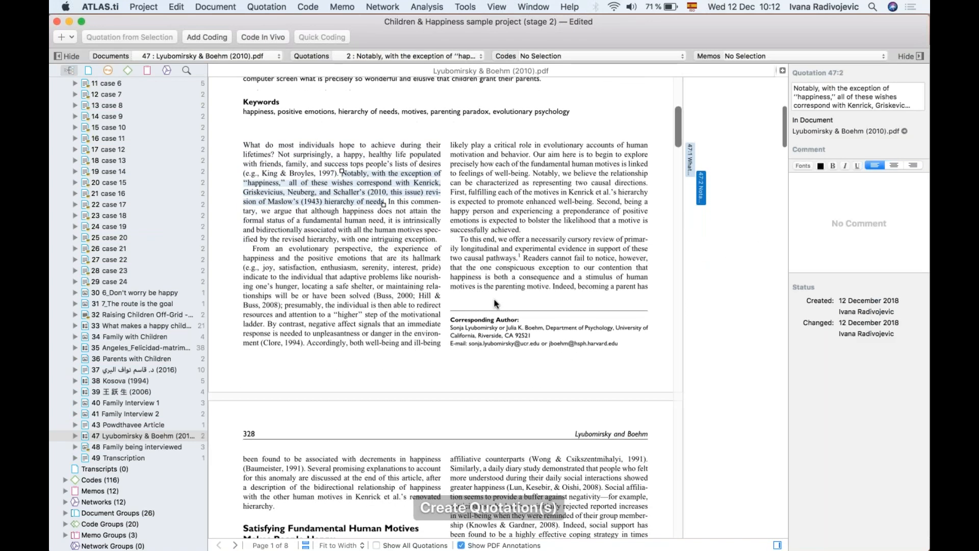
{"action": "left_click", "coordinate": [496, 301]}
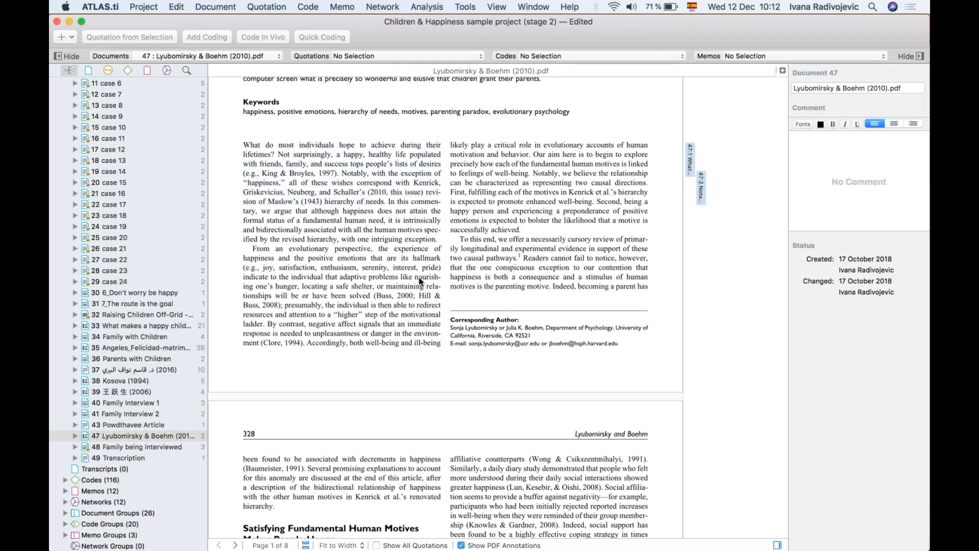
Step: Start coding the passage from "From an evolutionary perspective" to its citations after "have been solved", choosing the existing code "evolutionary perspective,"
{"action": "scroll", "coordinate": [418, 277], "scroll_direction": "down", "scroll_amount": 2}
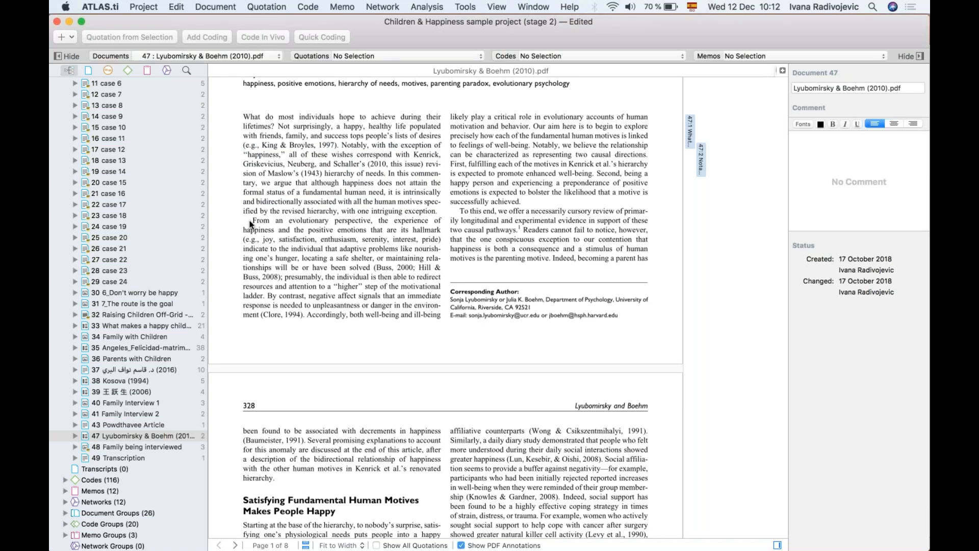
{"action": "left_click_drag", "start_coordinate": [251, 223], "coordinate": [286, 281]}
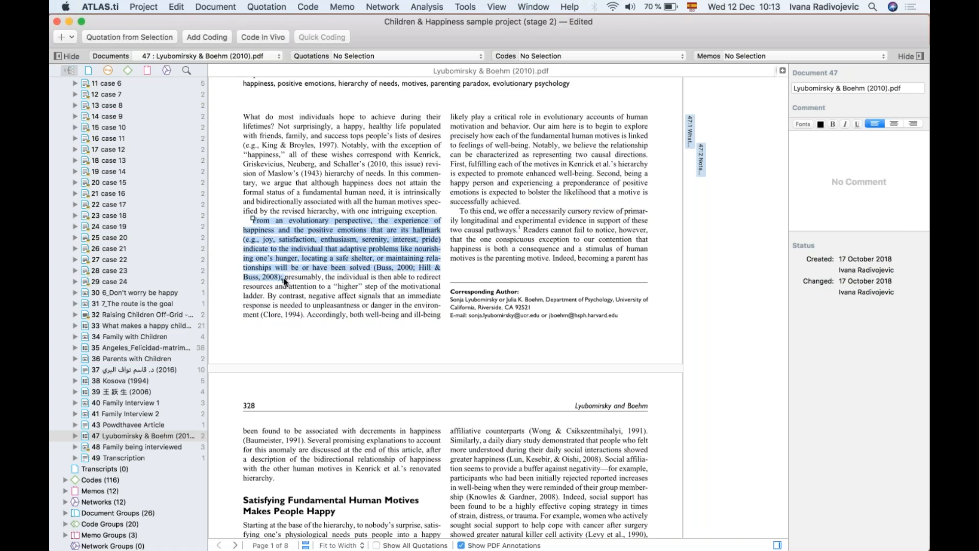
{"action": "left_click", "coordinate": [326, 240]}
{"action": "left_click_drag", "start_coordinate": [254, 222], "coordinate": [281, 277]}
{"action": "right_click", "coordinate": [309, 240]}
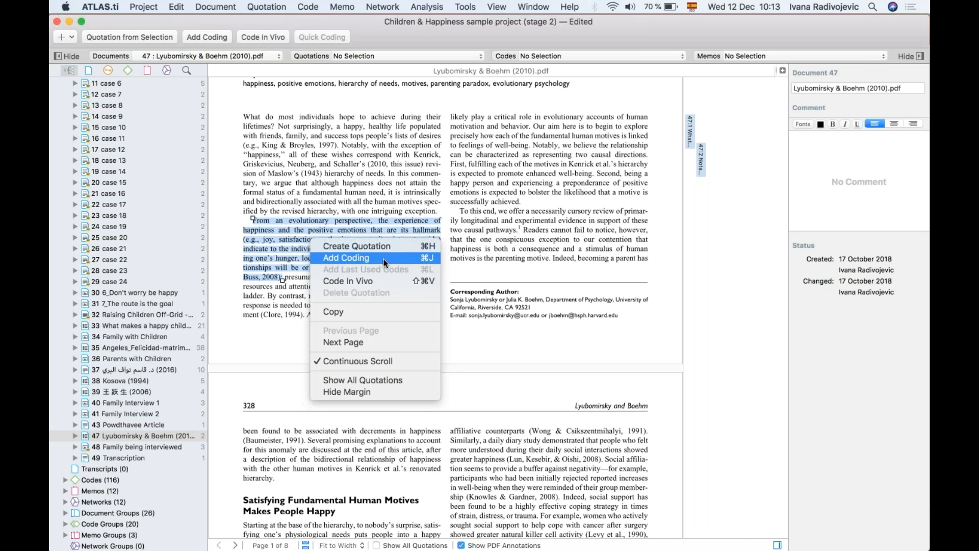
{"action": "left_click", "coordinate": [338, 258]}
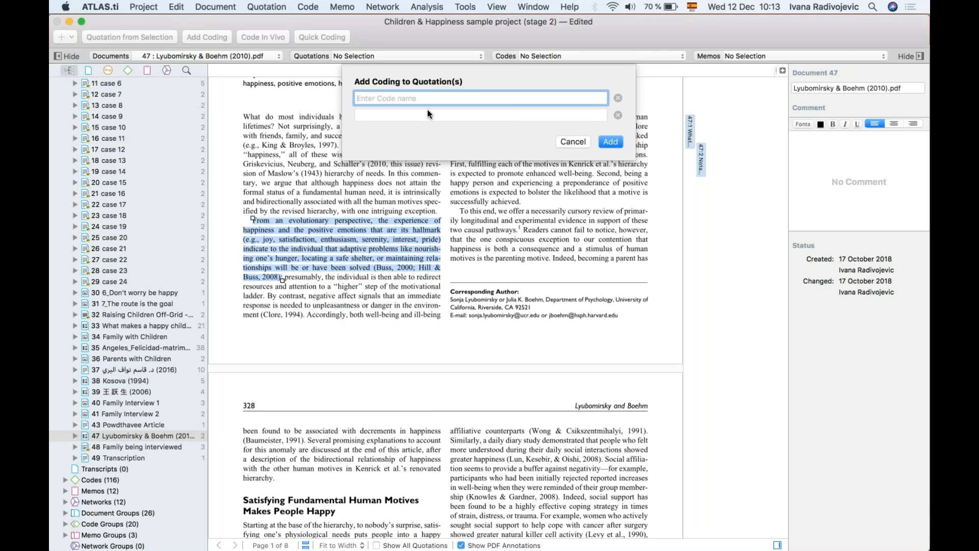
{"action": "type", "text": "Evolutionary perspecti"}
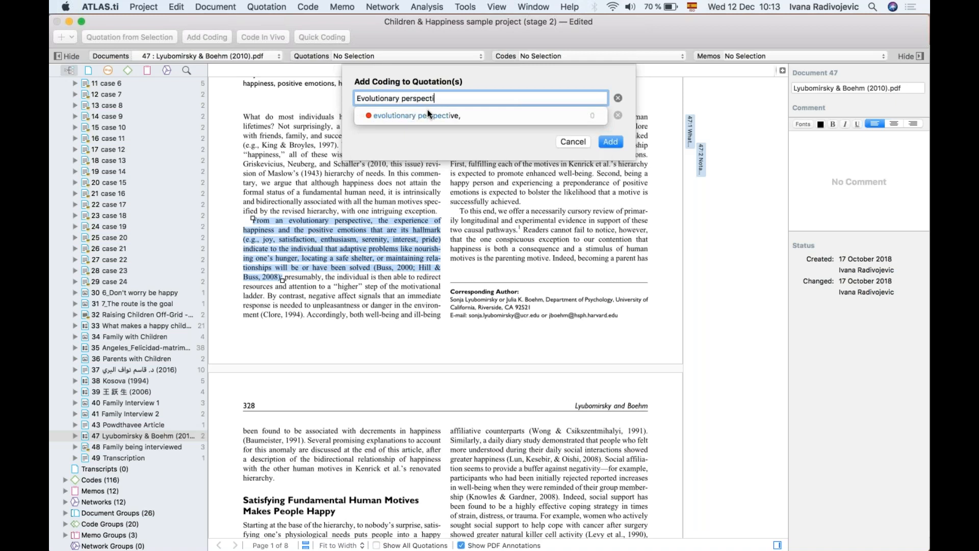
{"action": "left_click", "coordinate": [427, 109]}
{"action": "left_click", "coordinate": [448, 116]}
{"action": "key", "text": "Tab"}
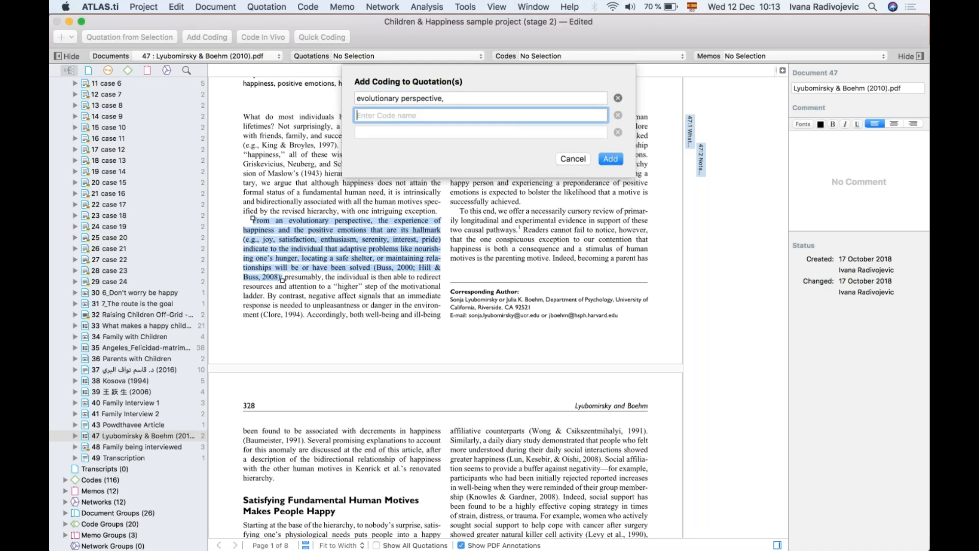
Step: Add the existing code "joy, satisfaction, enthusiasm, serenity" and new codes "Safe shelter" and "Maintaining relationships", and apply all codes to the passage
{"action": "type", "text": "Joy"}
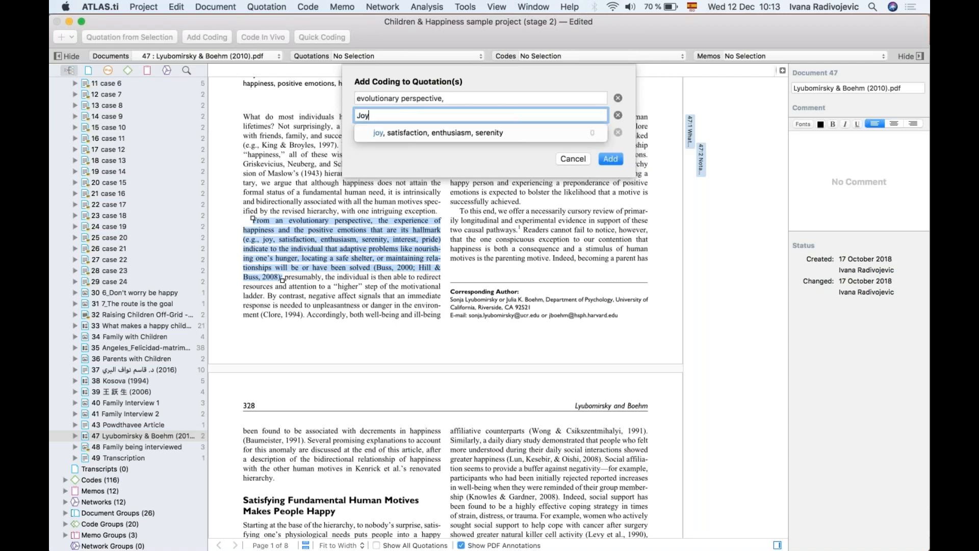
{"action": "left_click", "coordinate": [436, 135]}
{"action": "left_click", "coordinate": [411, 133]}
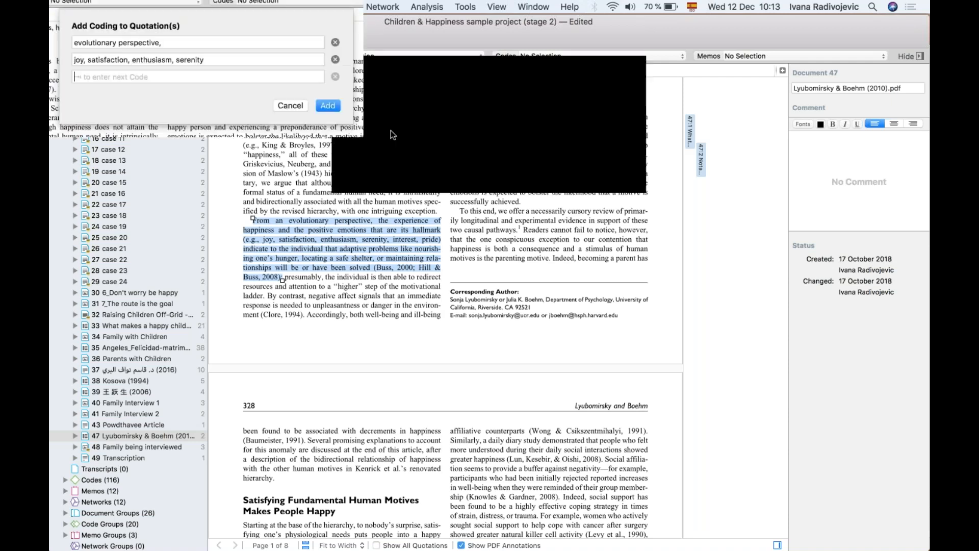
{"action": "type", "text": "Safe shelter"}
{"action": "key", "text": "Tab"}
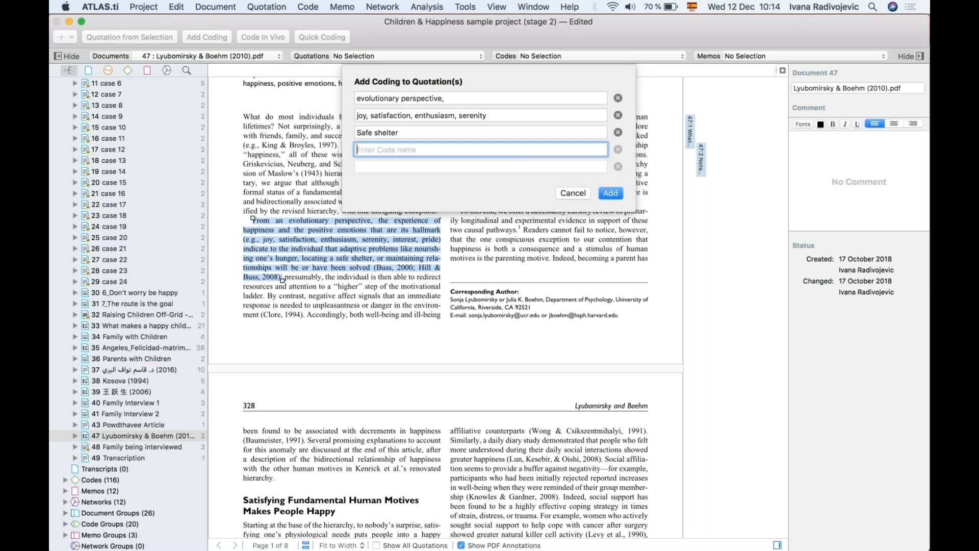
{"action": "type", "text": "Maintai"}
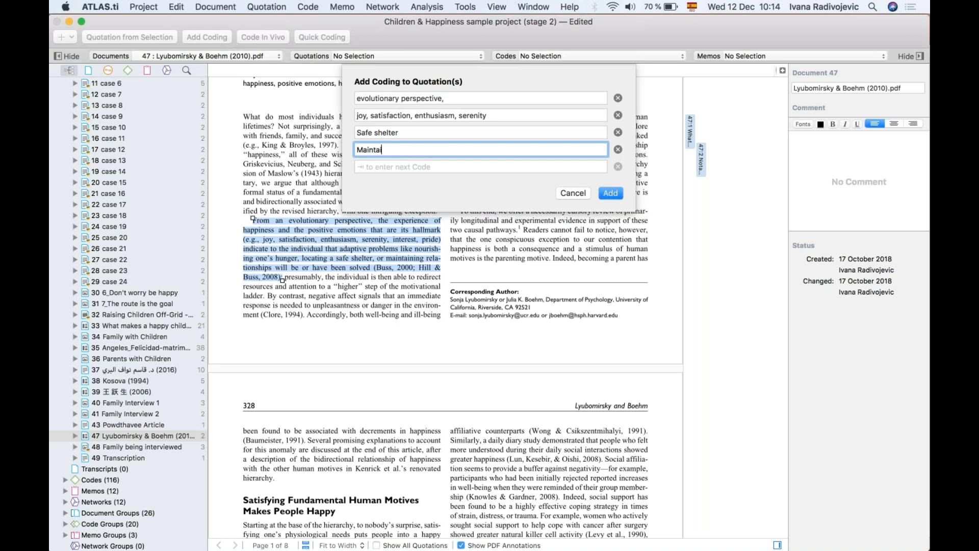
{"action": "type", "text": "ning relationships"}
{"action": "left_click", "coordinate": [612, 195]}
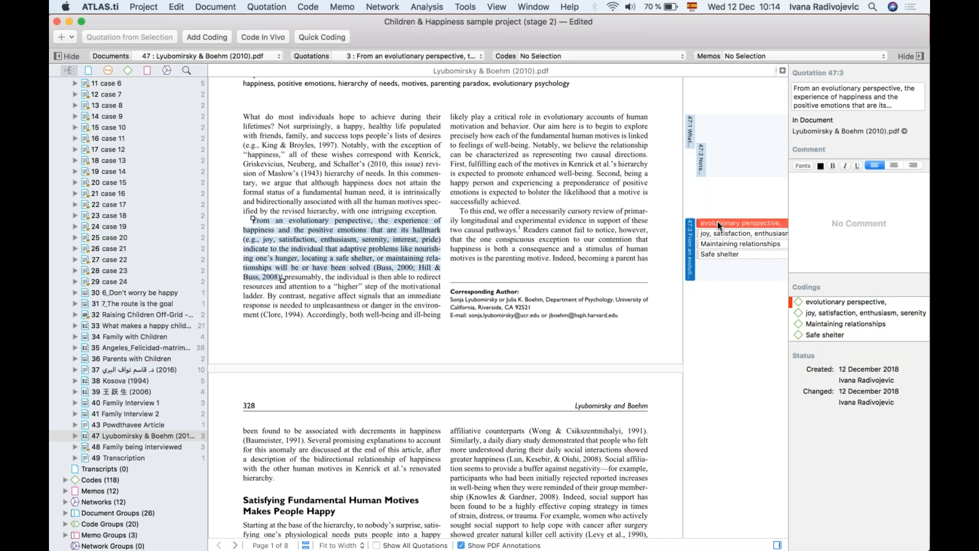
Step: Review the name and comment fields of the uncoded quotation that begins "Notably, with the exception of"
{"action": "scroll", "coordinate": [591, 260], "scroll_direction": "down", "scroll_amount": 1}
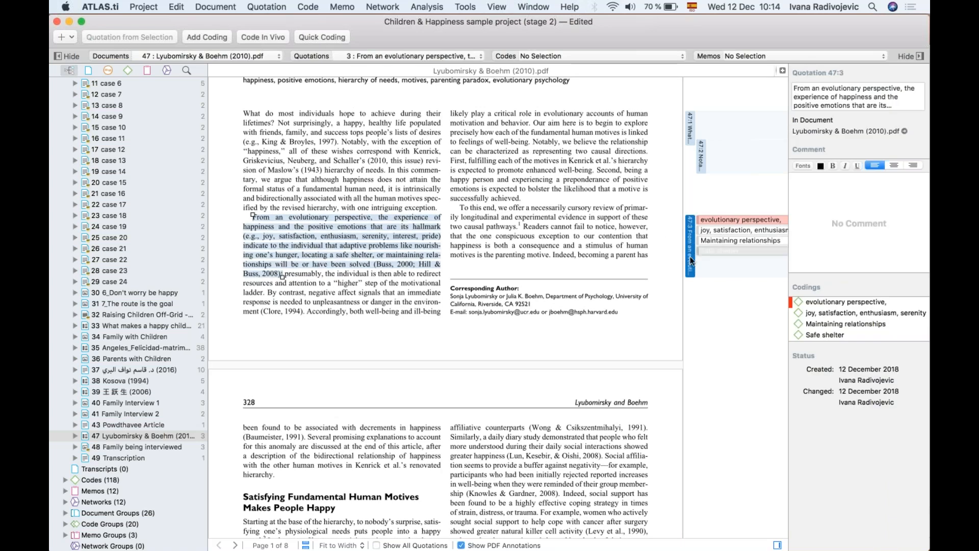
{"action": "left_click", "coordinate": [702, 168]}
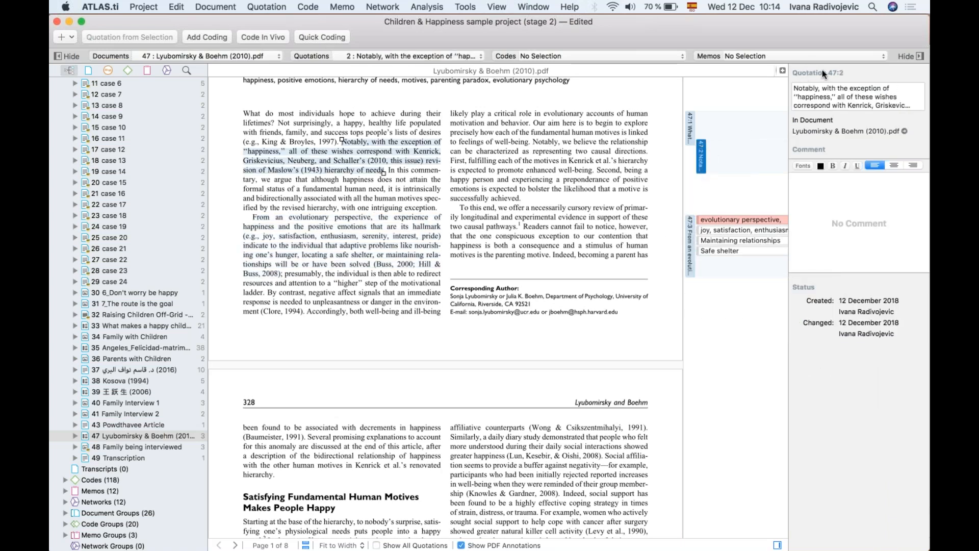
{"action": "triple_click", "coordinate": [819, 90]}
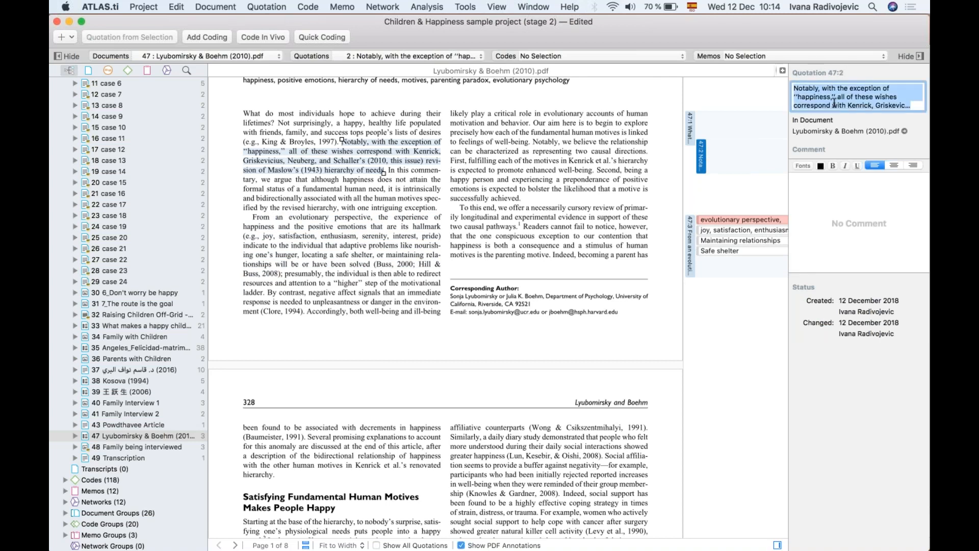
{"action": "left_click", "coordinate": [816, 185]}
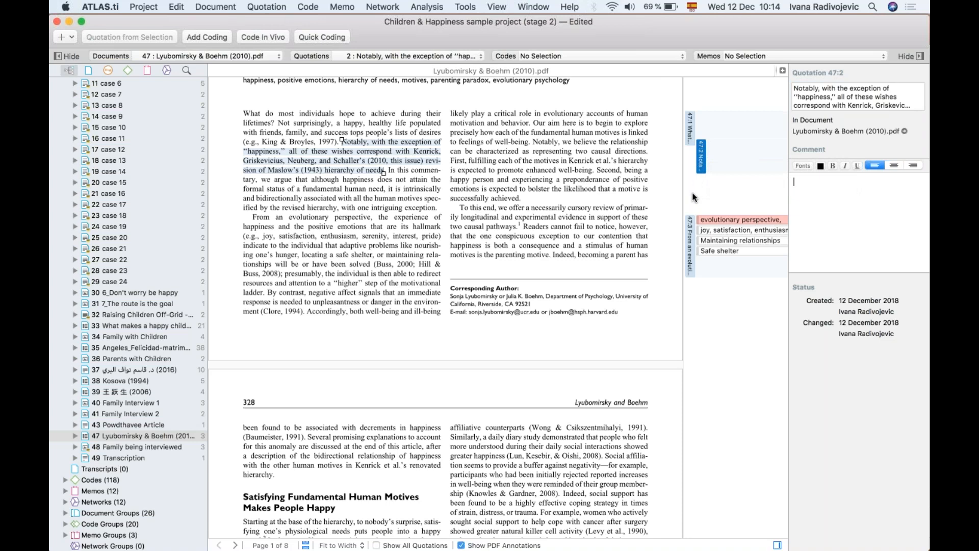
Step: Rename the red code attached to the third quotation as "Evolutionary perspective", without the trailing comma
{"action": "left_click", "coordinate": [720, 219]}
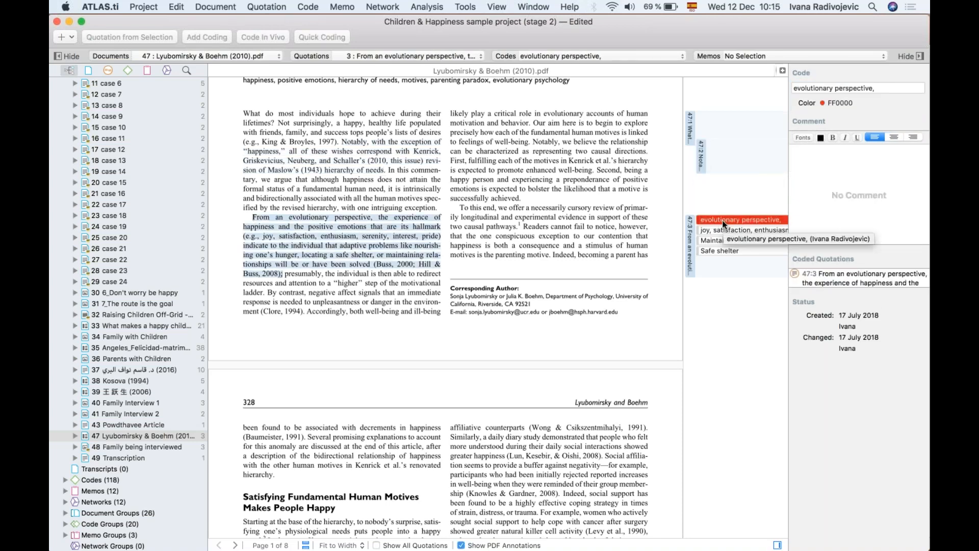
{"action": "left_click", "coordinate": [883, 87]}
{"action": "key", "text": "BackSpace"}
{"action": "left_click", "coordinate": [796, 88]}
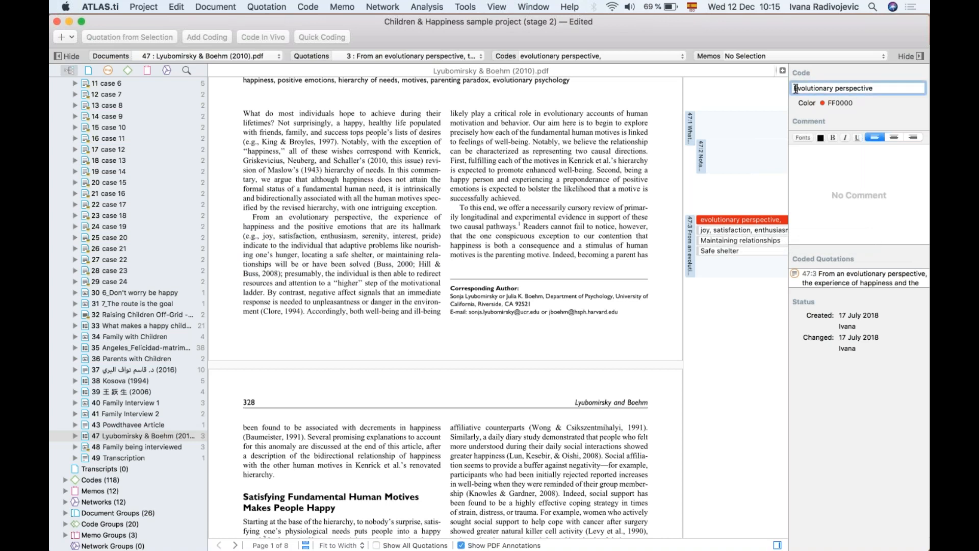
{"action": "key", "text": "Delete"}
{"action": "type", "text": "E"}
{"action": "left_click", "coordinate": [744, 191]}
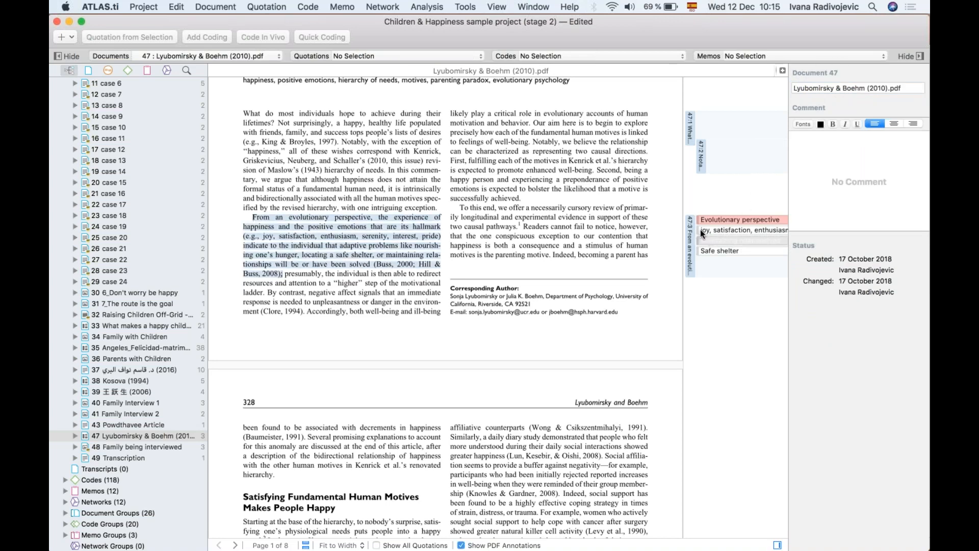
Step: Capitalize the second code's name so that it reads "Joy, satisfaction, enthusiasm, serenity"
{"action": "left_click", "coordinate": [736, 228]}
{"action": "left_click", "coordinate": [795, 88]}
{"action": "key", "text": "BackSpace"}
{"action": "type", "text": "J"}
{"action": "left_click", "coordinate": [748, 188]}
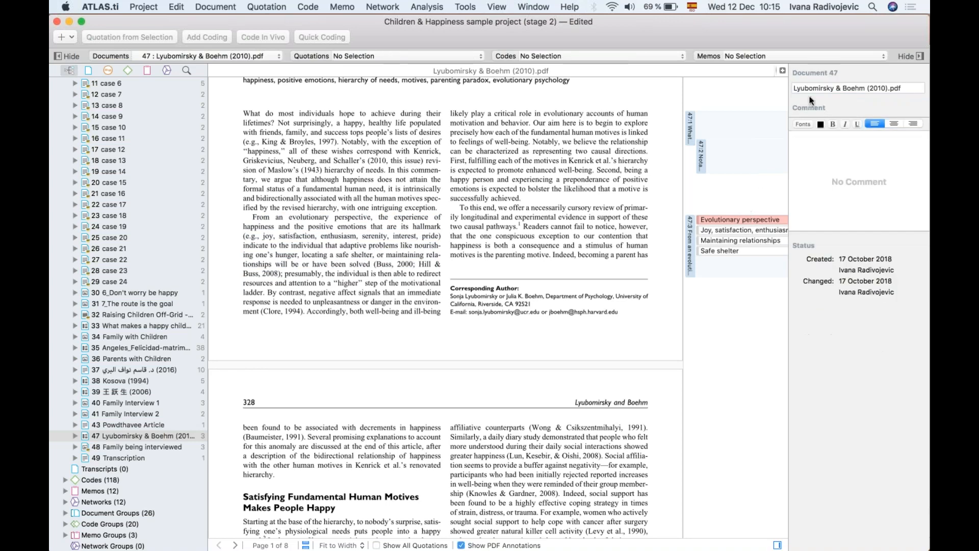
Step: Comment the code "Joy, satisfaction, enthusiasm, serenity" with the lines "Describe this code" and "Operational definition"
{"action": "left_click", "coordinate": [721, 229]}
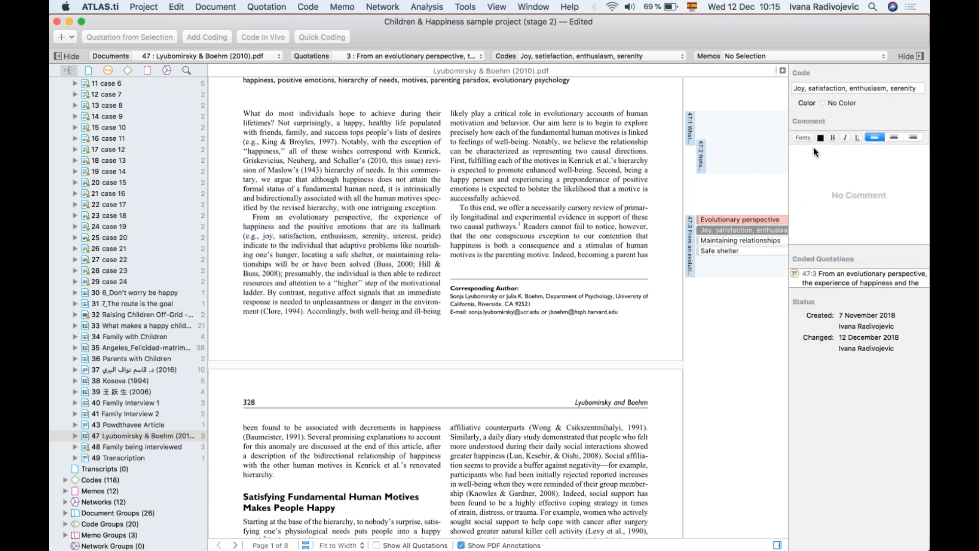
{"action": "left_click", "coordinate": [817, 192]}
{"action": "type", "text": "Describe this code"}
{"action": "key", "text": "Return"}
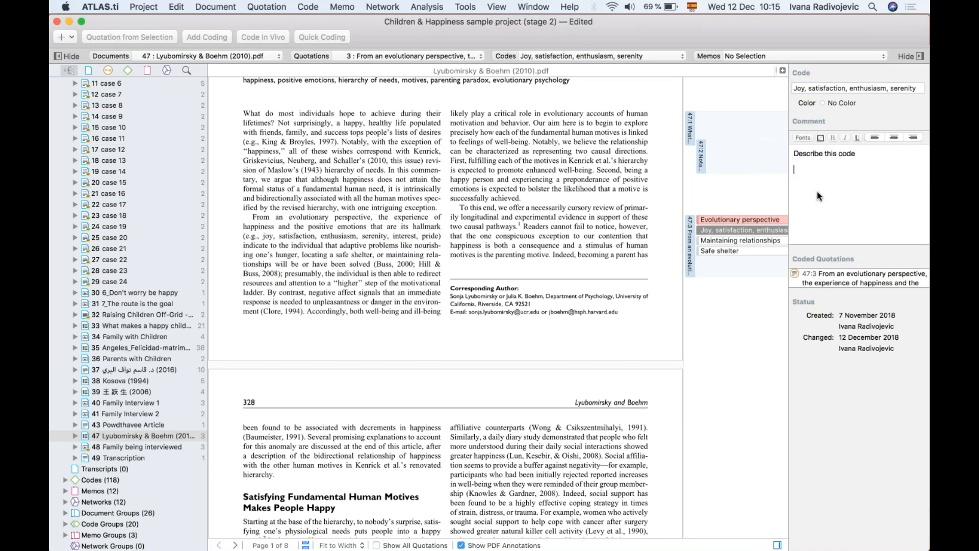
{"action": "type", "text": "OPerational definition"}
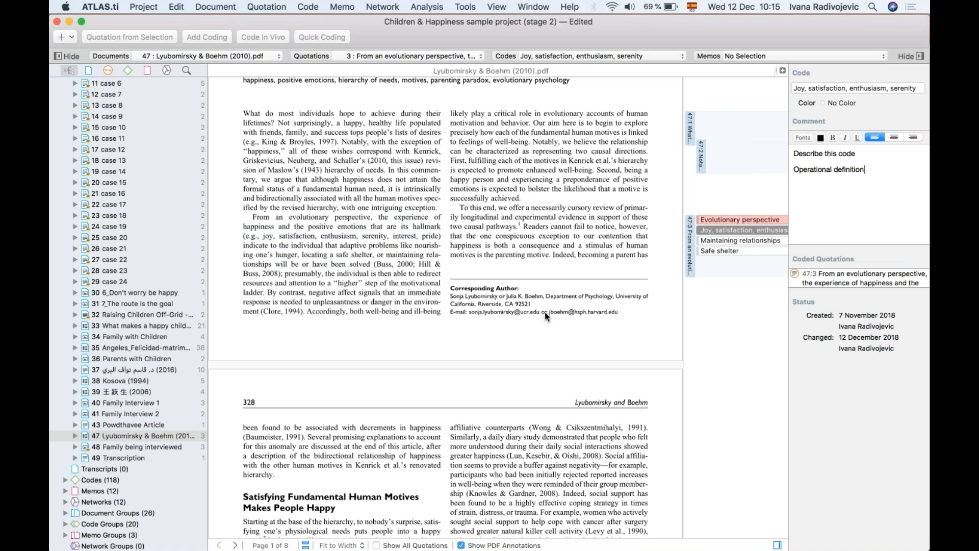
Step: Code the phrase "strain, distress, or trauma" on article page 328 in vivo
{"action": "scroll", "coordinate": [545, 311], "scroll_direction": "down", "scroll_amount": 3}
{"action": "scroll", "coordinate": [545, 311], "scroll_direction": "down", "scroll_amount": 2}
{"action": "scroll", "coordinate": [545, 311], "scroll_direction": "down", "scroll_amount": 1}
{"action": "scroll", "coordinate": [545, 311], "scroll_direction": "down", "scroll_amount": 1}
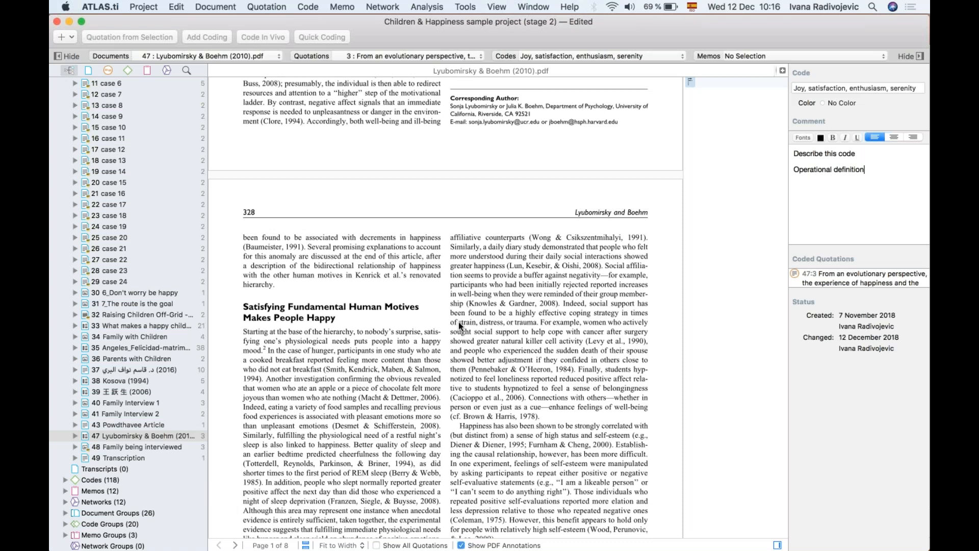
{"action": "left_click_drag", "start_coordinate": [458, 321], "coordinate": [534, 326]}
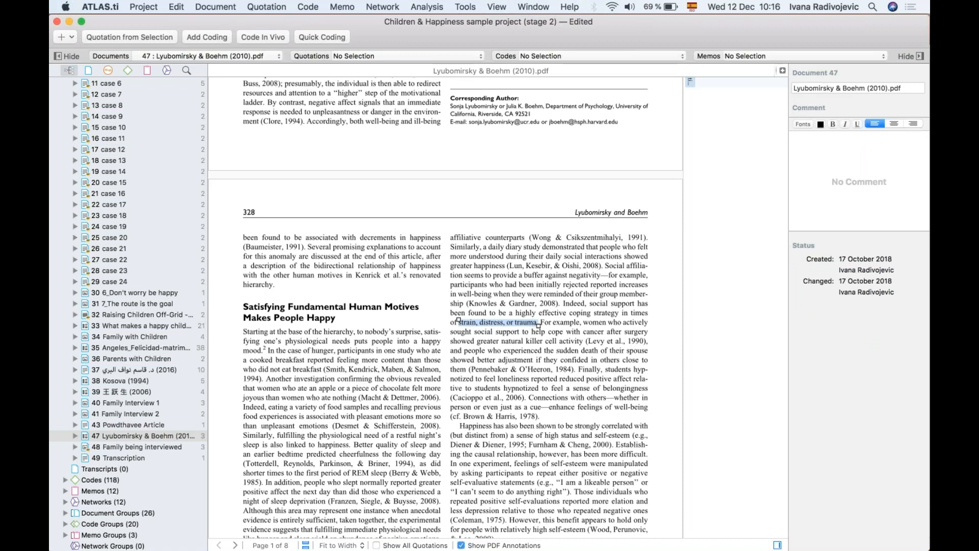
{"action": "right_click", "coordinate": [518, 324]}
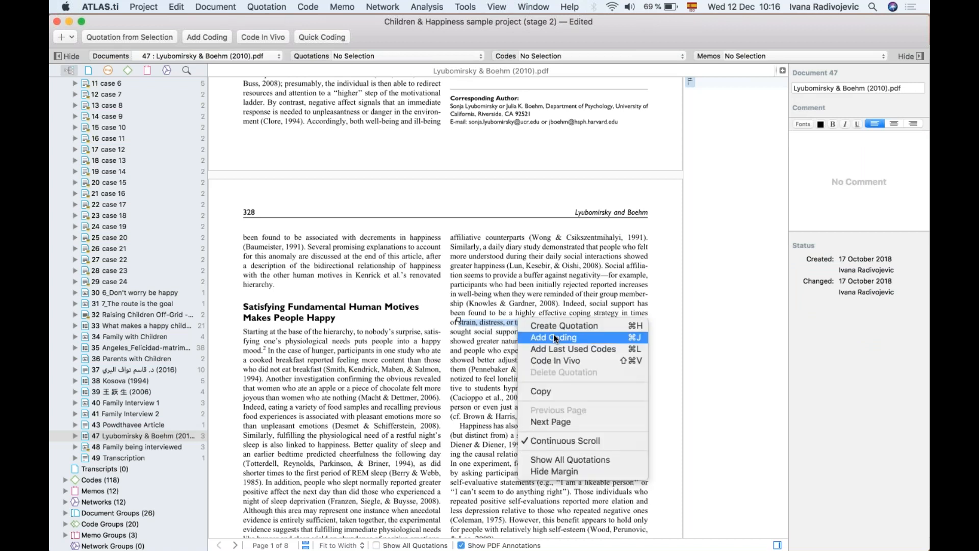
{"action": "left_click", "coordinate": [562, 360]}
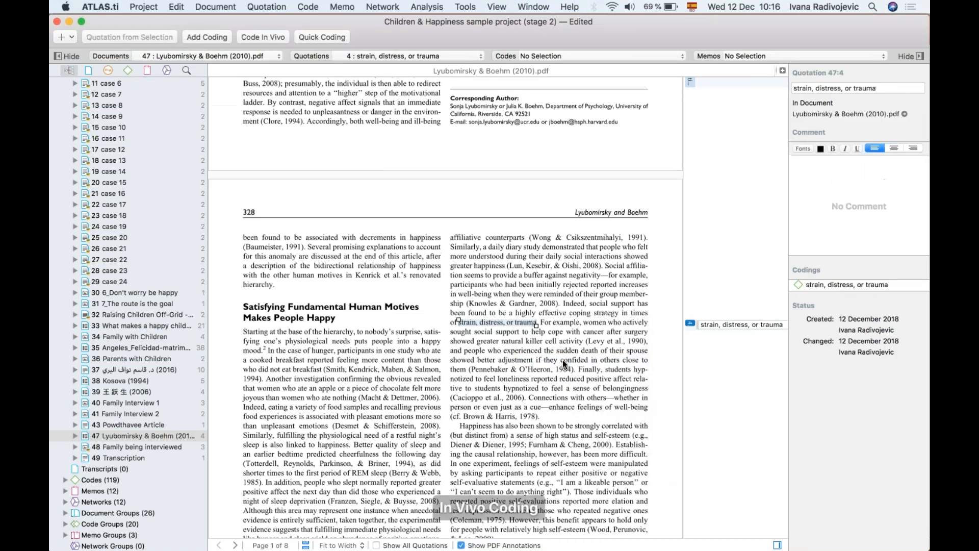
Step: Select the article passage on page 328 from "Happiness has also been shown" through the citation "Furnham & Cheng, 2000"
{"action": "scroll", "coordinate": [561, 360], "scroll_direction": "down", "scroll_amount": 2}
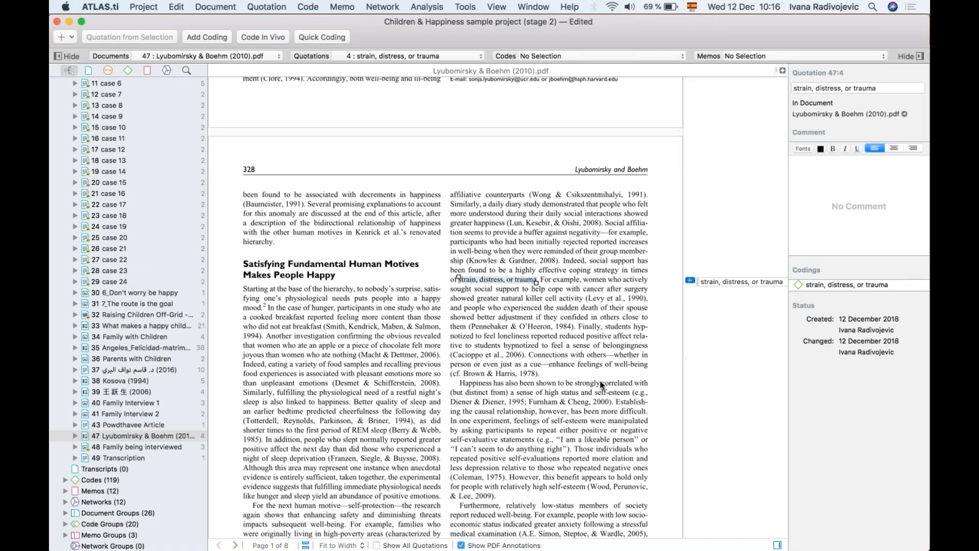
{"action": "scroll", "coordinate": [599, 380], "scroll_direction": "down", "scroll_amount": 3}
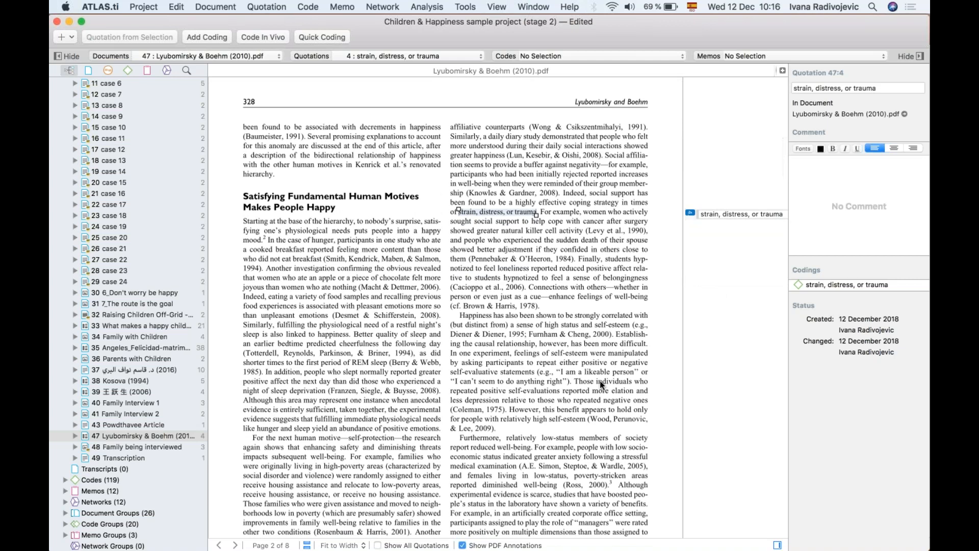
{"action": "scroll", "coordinate": [599, 381], "scroll_direction": "down", "scroll_amount": 2}
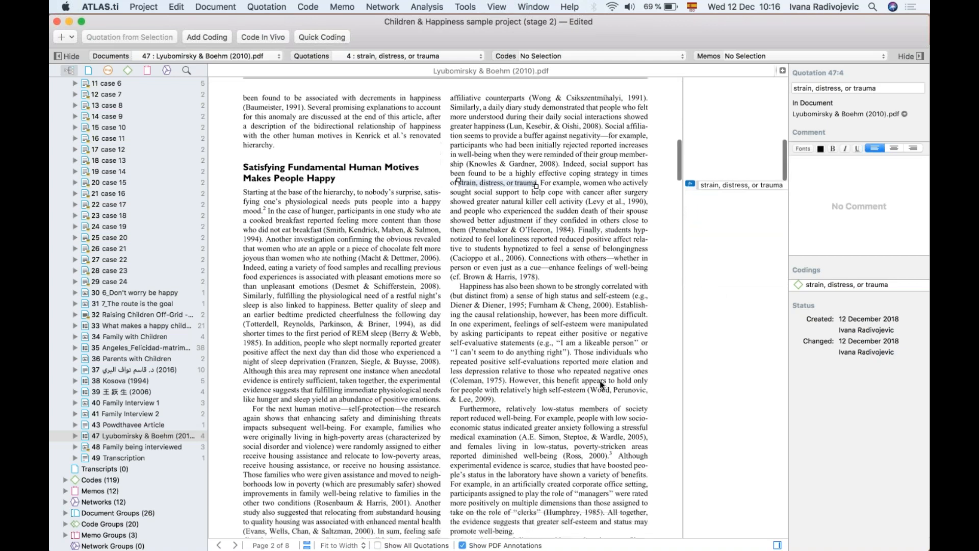
{"action": "left_click_drag", "start_coordinate": [460, 266], "coordinate": [614, 286]}
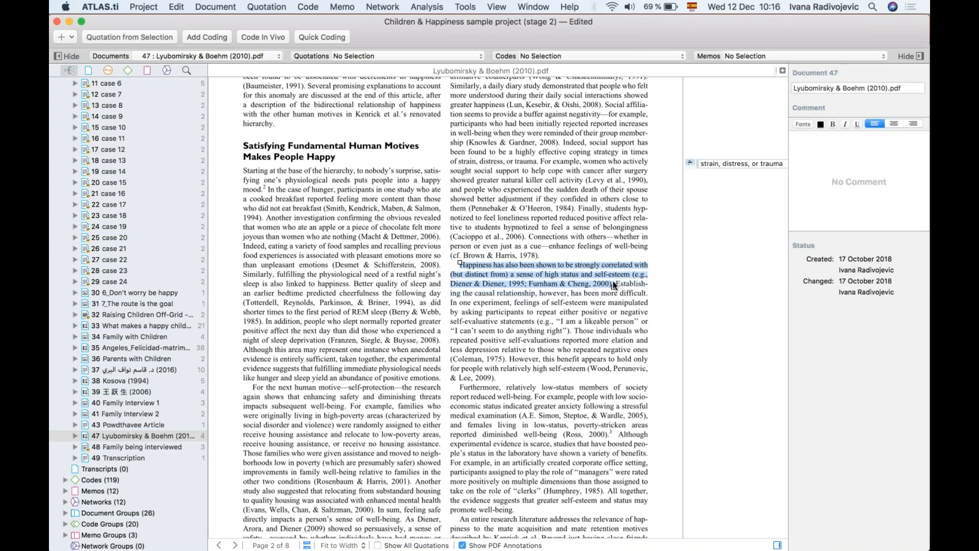
{"action": "scroll", "coordinate": [613, 283], "scroll_direction": "up", "scroll_amount": 6}
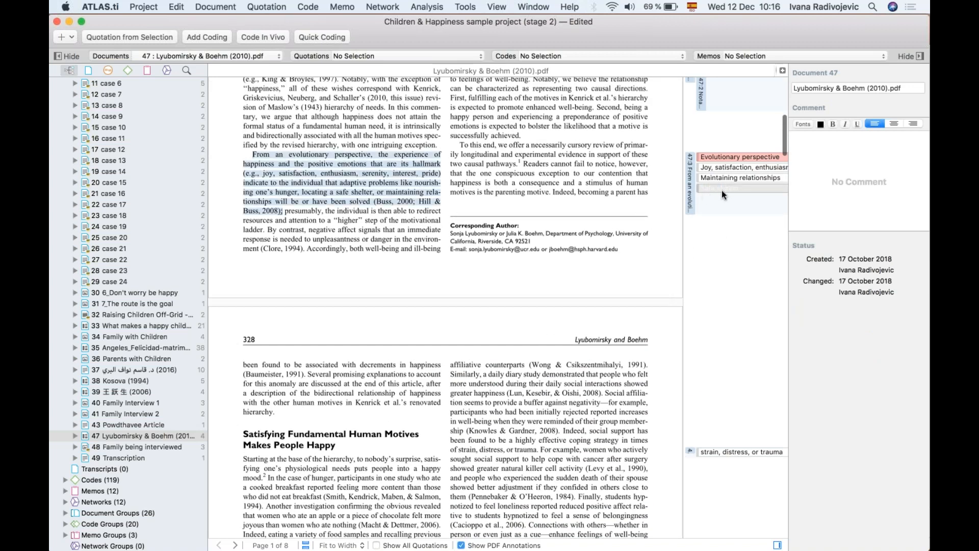
{"action": "scroll", "coordinate": [604, 378], "scroll_direction": "down", "scroll_amount": 6}
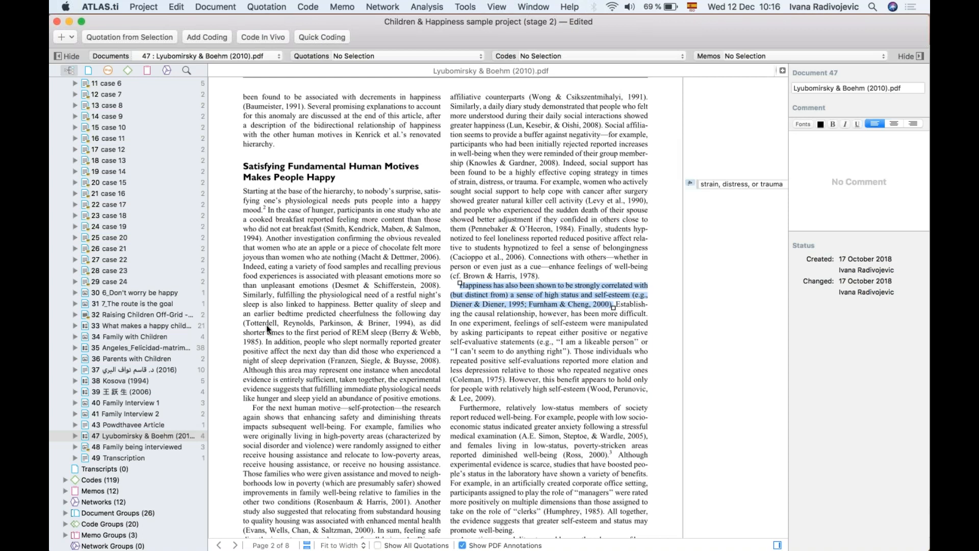
Step: Collapse the project's documents branch and expand its codes branch to reach the code "Safe shelter"
{"action": "scroll", "coordinate": [122, 190], "scroll_direction": "up", "scroll_amount": 6}
{"action": "left_click", "coordinate": [66, 93]}
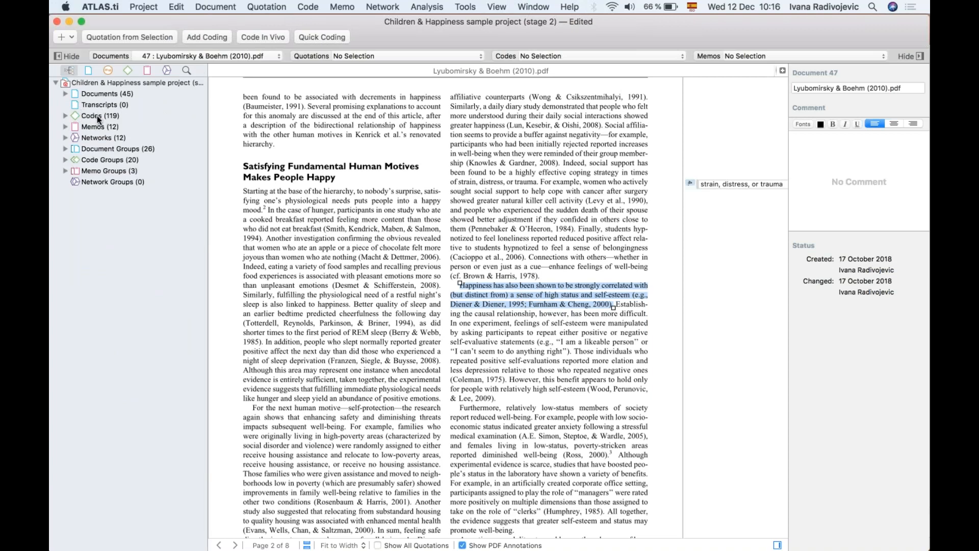
{"action": "left_click", "coordinate": [65, 116]}
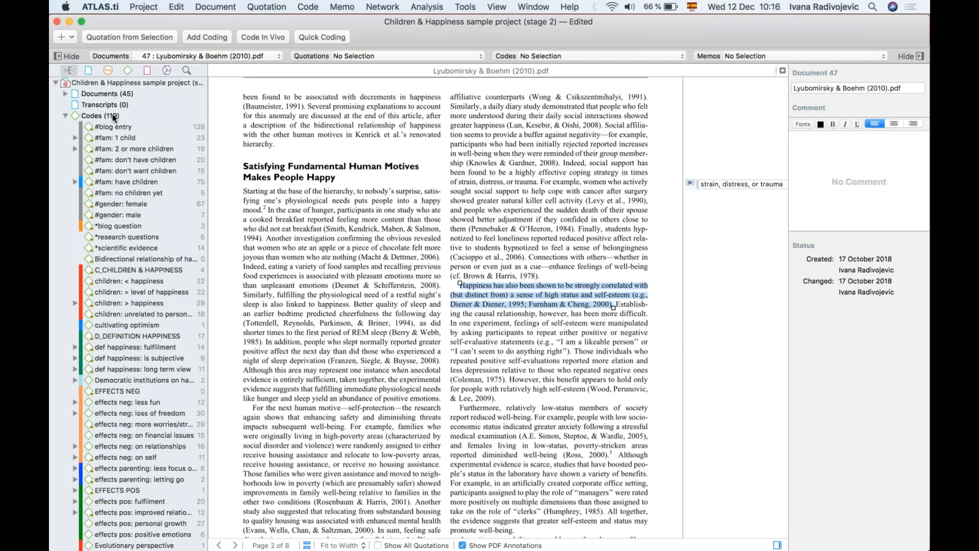
{"action": "scroll", "coordinate": [137, 200], "scroll_direction": "down", "scroll_amount": 5}
{"action": "scroll", "coordinate": [136, 200], "scroll_direction": "down", "scroll_amount": 12}
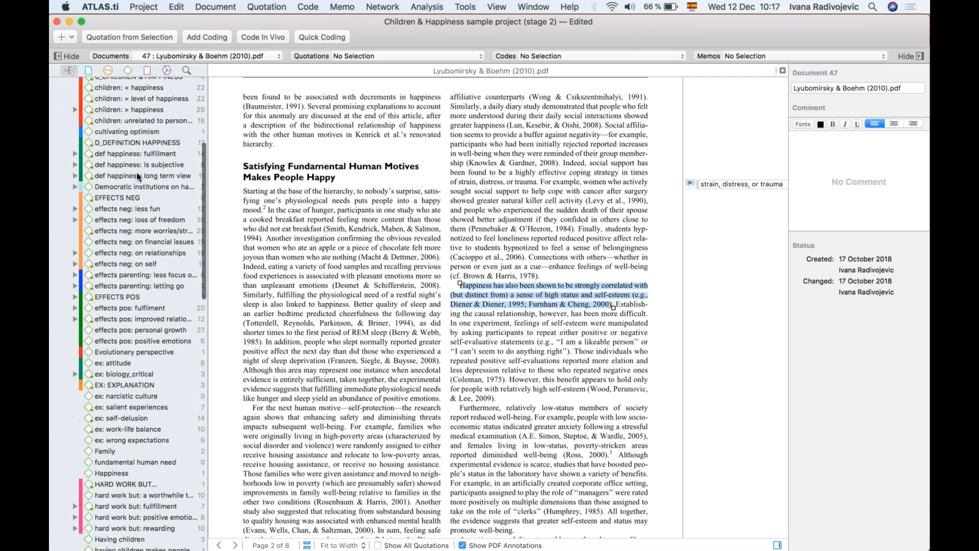
{"action": "scroll", "coordinate": [131, 350], "scroll_direction": "down", "scroll_amount": 20}
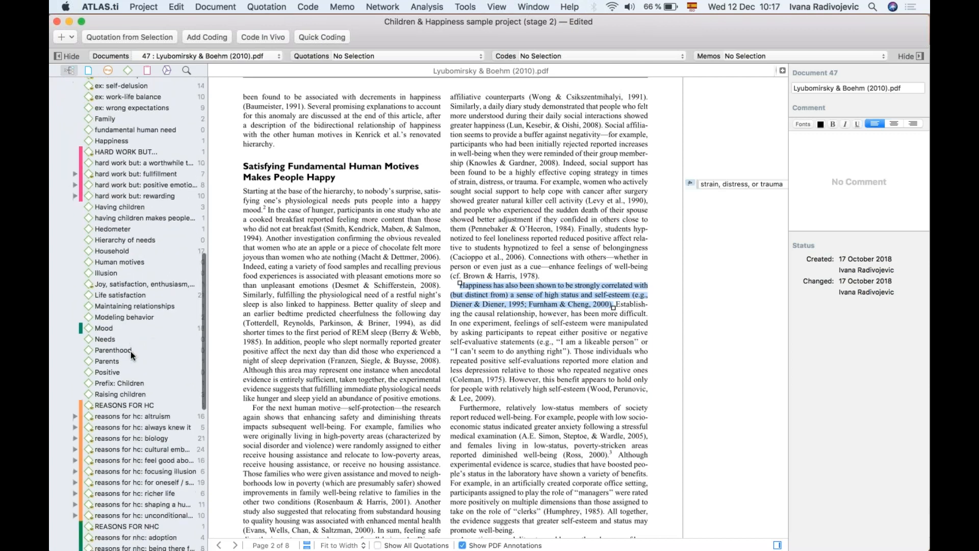
{"action": "scroll", "coordinate": [130, 351], "scroll_direction": "down", "scroll_amount": 1}
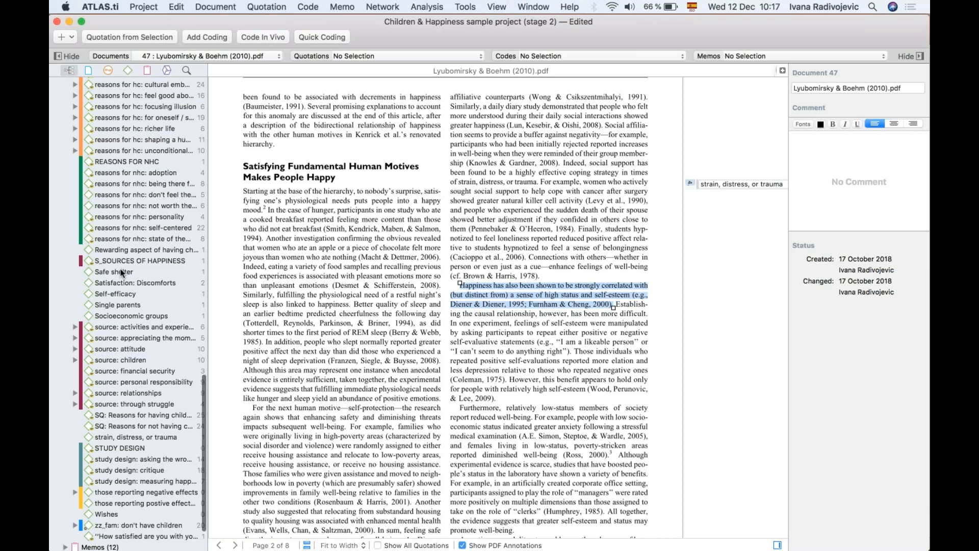
Step: Apply the existing codes "Safe shelter" and "Single parents" to the selected passage about status and self-esteem
{"action": "left_click", "coordinate": [111, 271]}
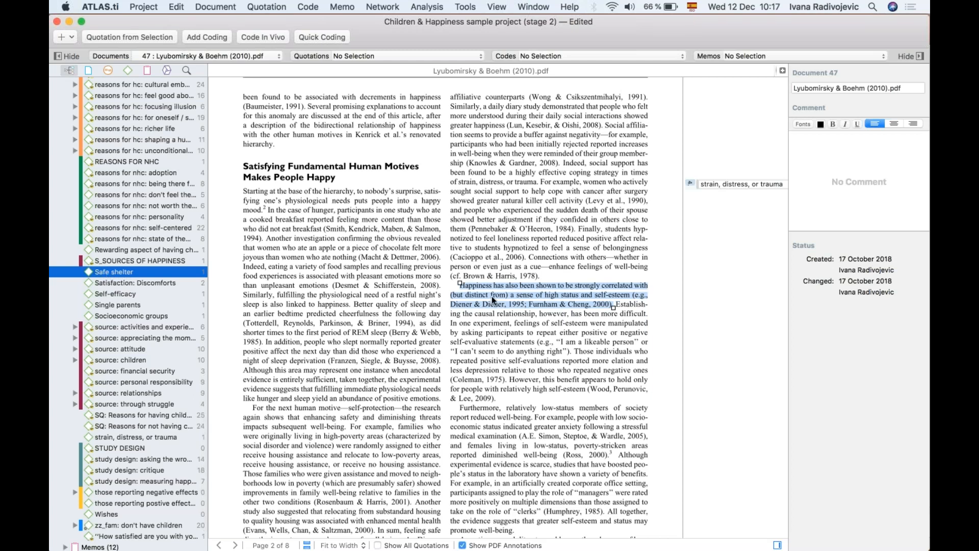
{"action": "left_click_drag", "start_coordinate": [119, 271], "coordinate": [554, 296]}
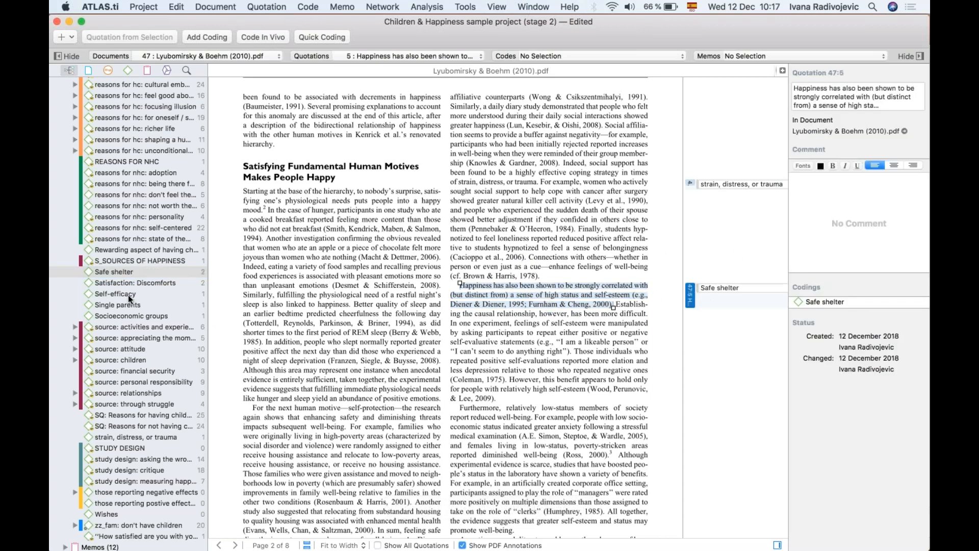
{"action": "left_click_drag", "start_coordinate": [118, 272], "coordinate": [554, 295]}
{"action": "scroll", "coordinate": [135, 130], "scroll_direction": "up", "scroll_amount": 10}
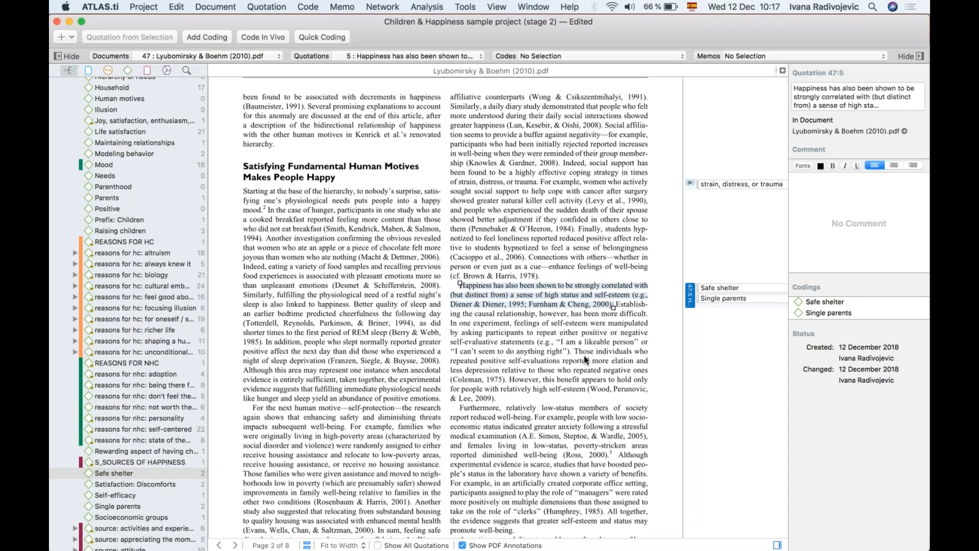
Step: Select the passage from "I can't seem to do anything right" through "& Lee, 2009" and view its available coding commands
{"action": "left_click_drag", "start_coordinate": [453, 352], "coordinate": [495, 399]}
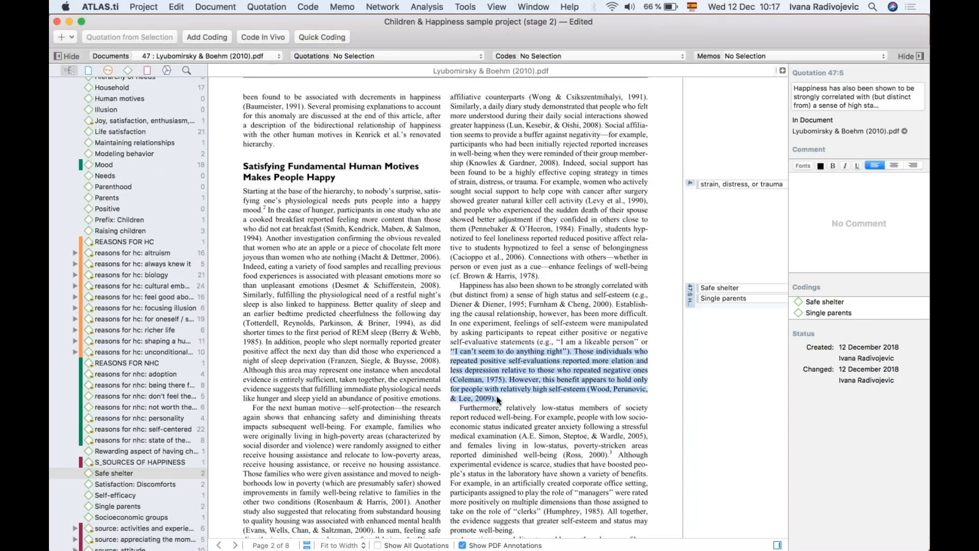
{"action": "right_click", "coordinate": [482, 367]}
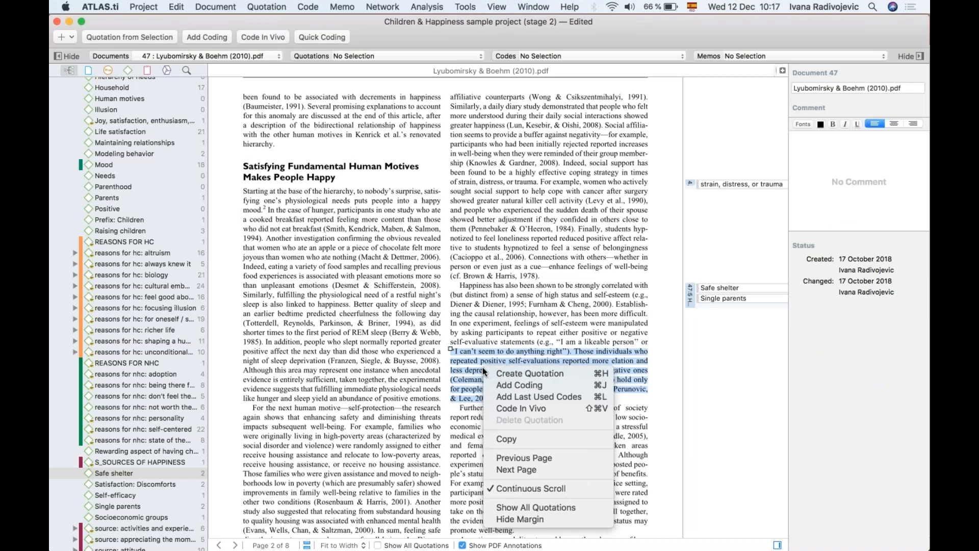
{"action": "left_click", "coordinate": [629, 358]}
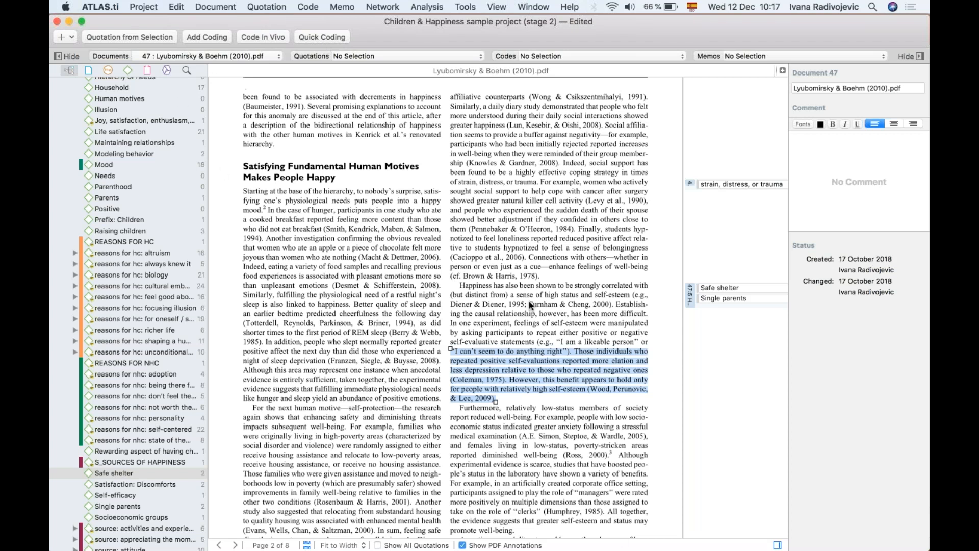
{"action": "scroll", "coordinate": [529, 302], "scroll_direction": "down", "scroll_amount": 3}
{"action": "scroll", "coordinate": [528, 301], "scroll_direction": "down", "scroll_amount": 2}
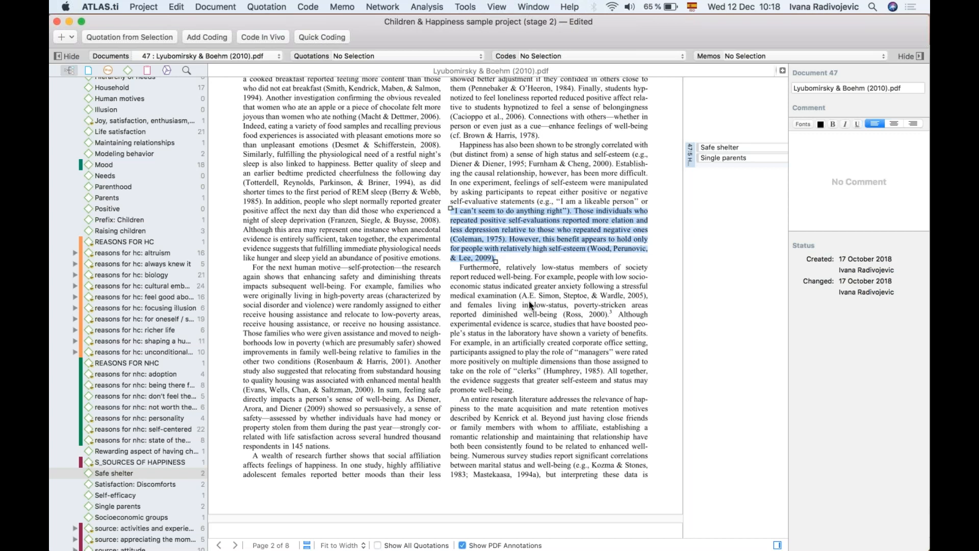
{"action": "scroll", "coordinate": [530, 304], "scroll_direction": "down", "scroll_amount": 1}
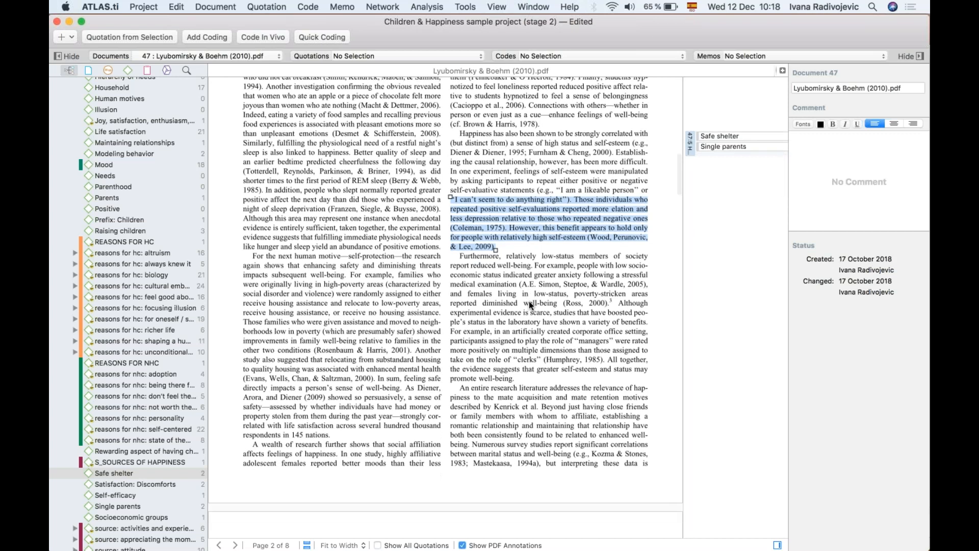
{"action": "scroll", "coordinate": [528, 301], "scroll_direction": "up", "scroll_amount": 15}
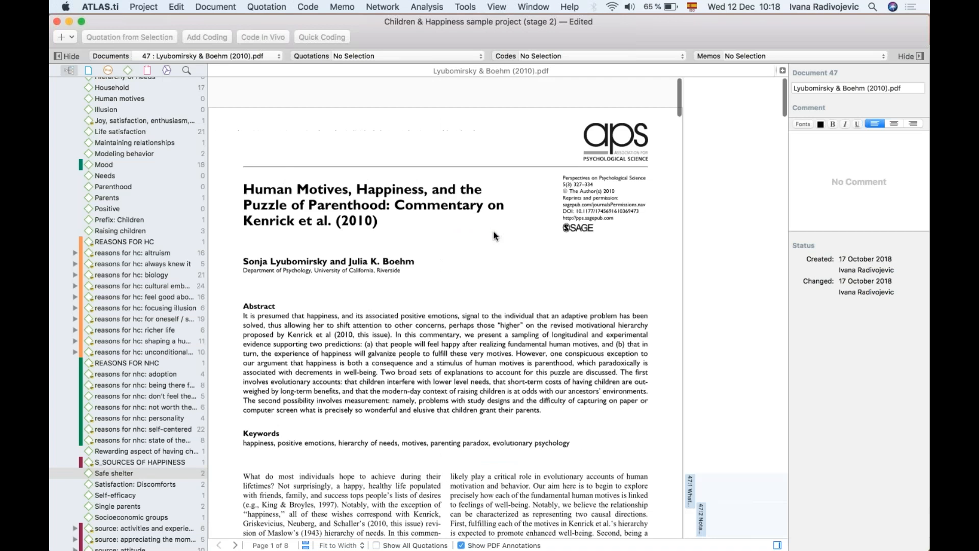
{"action": "scroll", "coordinate": [493, 231], "scroll_direction": "down", "scroll_amount": 10}
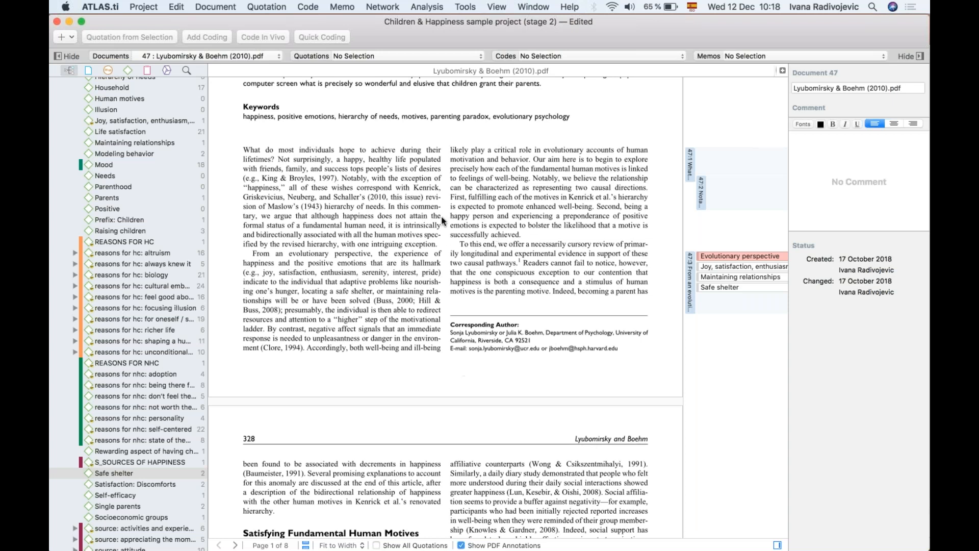
Step: Open the Word Cruncher and count the words of document 47, the Lyubomirsky & Boehm article
{"action": "left_click", "coordinate": [424, 7]}
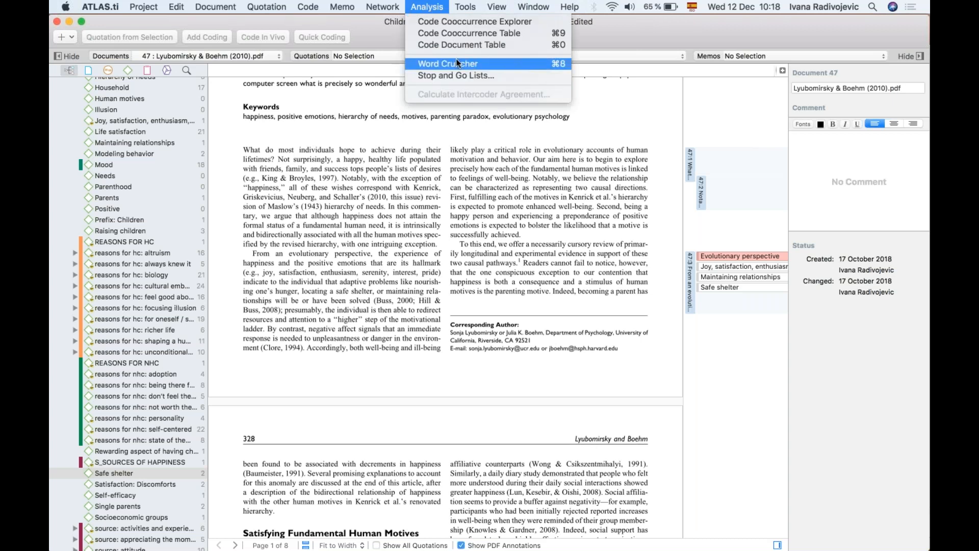
{"action": "left_click", "coordinate": [478, 64]}
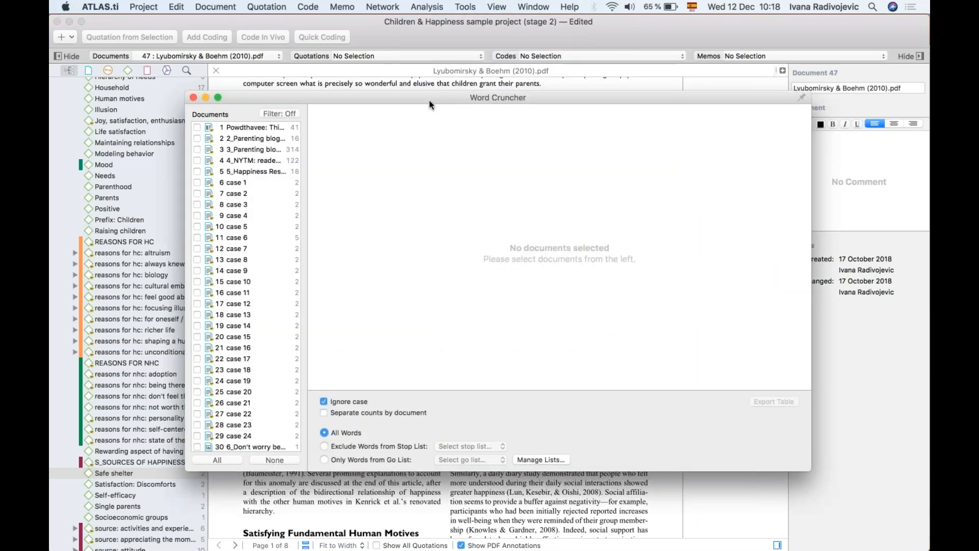
{"action": "scroll", "coordinate": [258, 371], "scroll_direction": "down", "scroll_amount": 5}
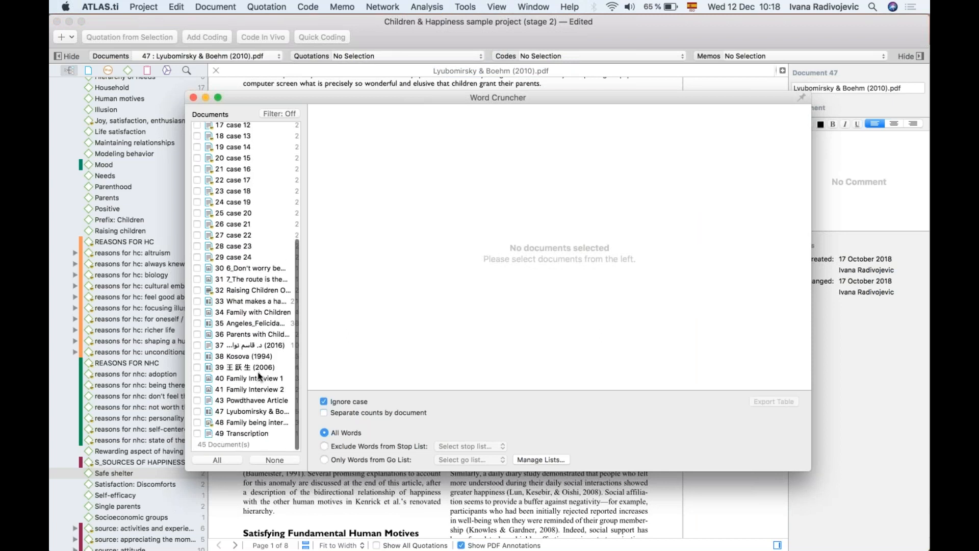
{"action": "left_click", "coordinate": [197, 412]}
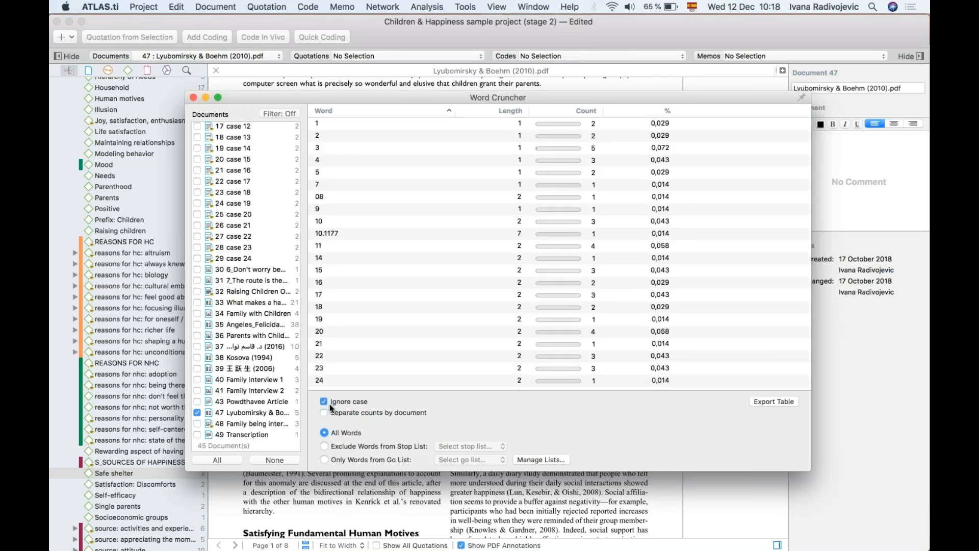
Step: Sort the article's word list by count in descending order and review the most frequent words
{"action": "scroll", "coordinate": [344, 245], "scroll_direction": "down", "scroll_amount": 15}
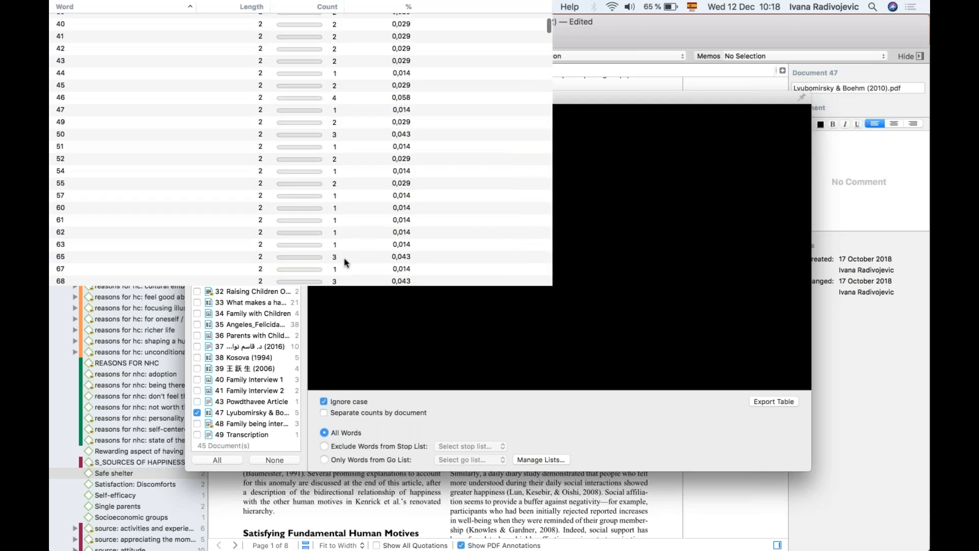
{"action": "scroll", "coordinate": [344, 258], "scroll_direction": "down", "scroll_amount": 2}
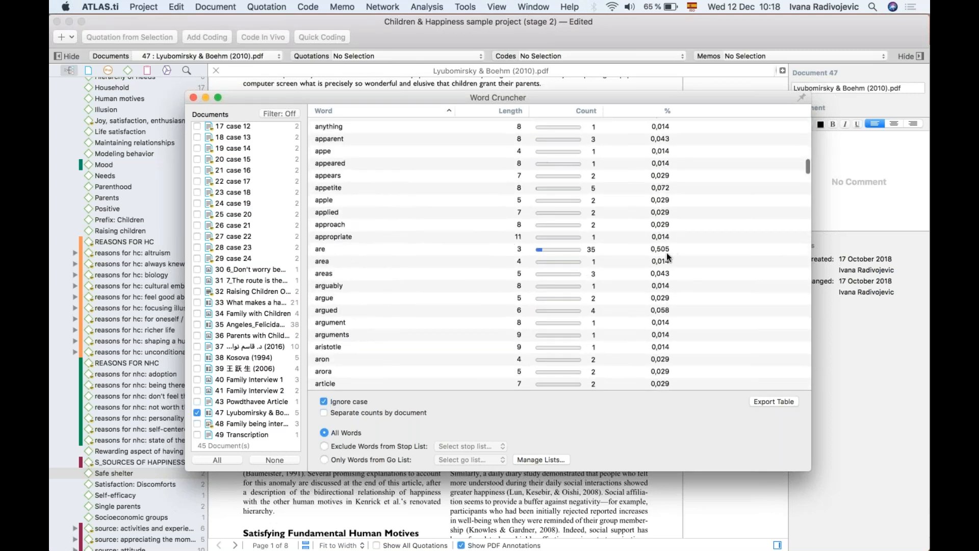
{"action": "scroll", "coordinate": [540, 242], "scroll_direction": "up", "scroll_amount": 15}
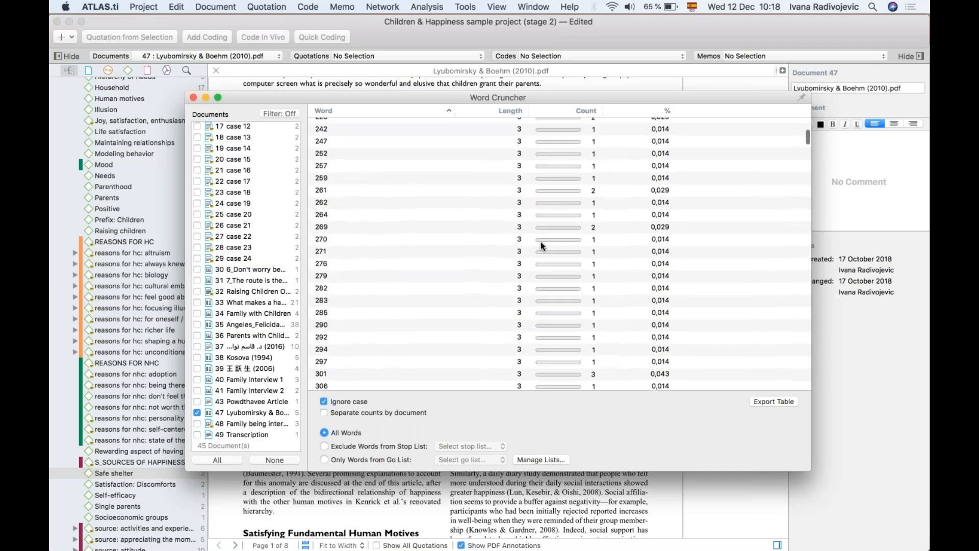
{"action": "left_click", "coordinate": [586, 111]}
{"action": "left_click", "coordinate": [587, 111]}
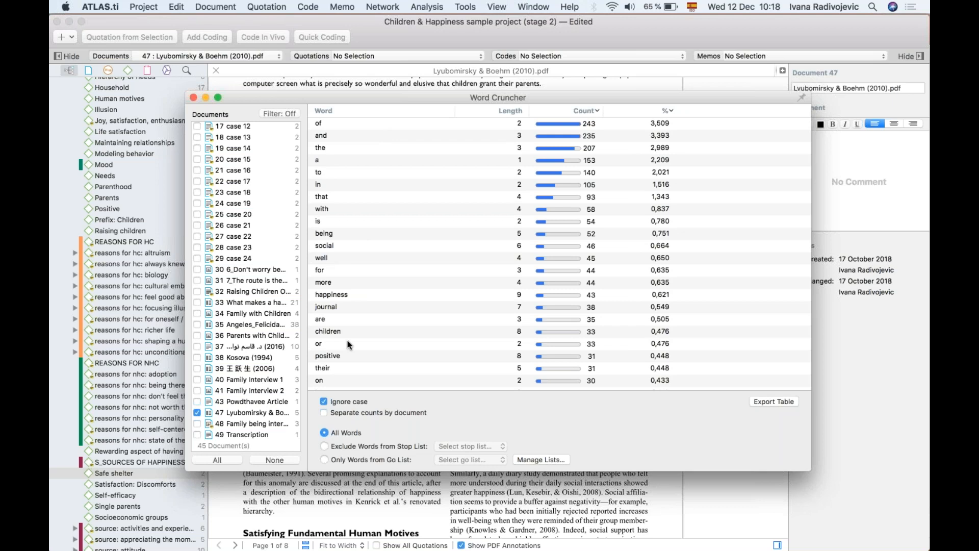
{"action": "scroll", "coordinate": [347, 341], "scroll_direction": "down", "scroll_amount": 3}
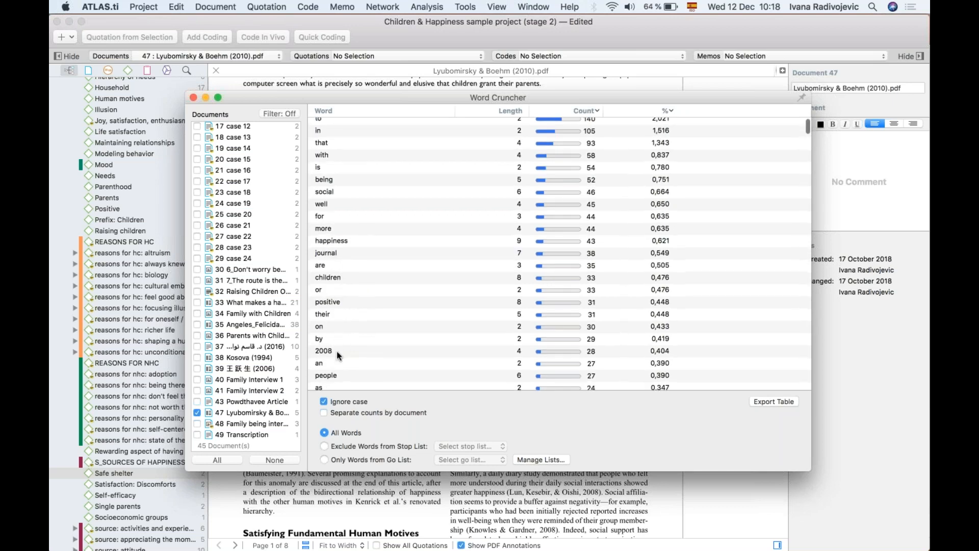
{"action": "scroll", "coordinate": [363, 248], "scroll_direction": "up", "scroll_amount": 3}
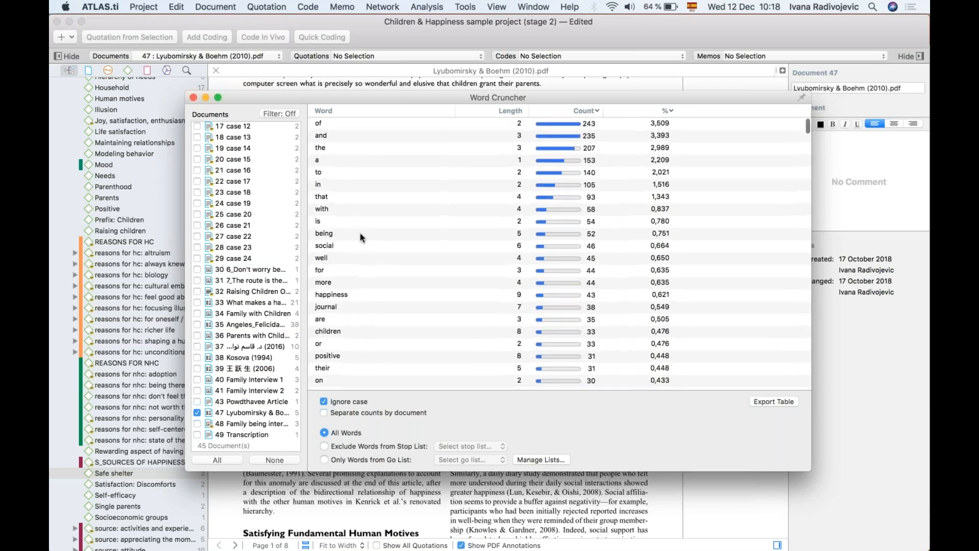
Step: Exclude the words of the English stop list from the article's word count
{"action": "left_click", "coordinate": [329, 124]}
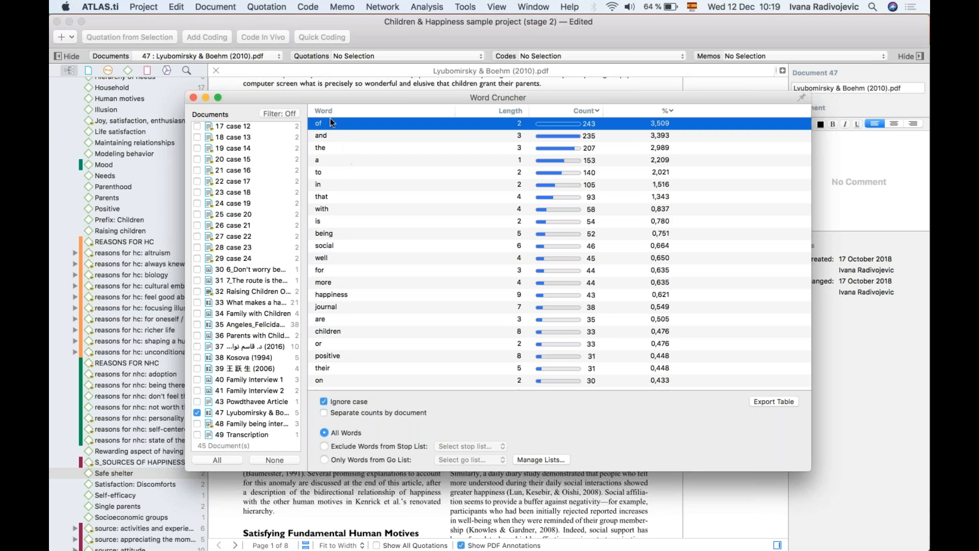
{"action": "left_click", "coordinate": [325, 446]}
{"action": "left_click", "coordinate": [476, 445]}
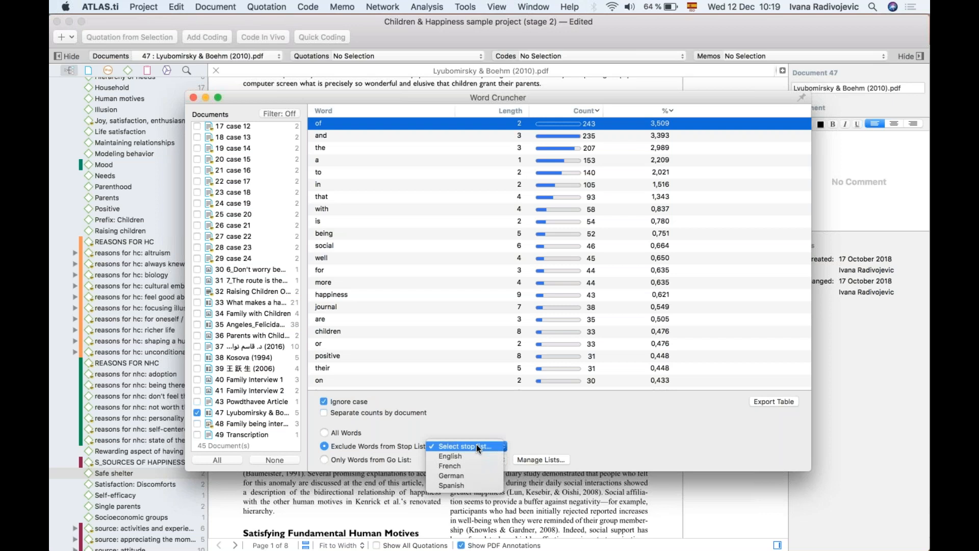
{"action": "left_click", "coordinate": [454, 456]}
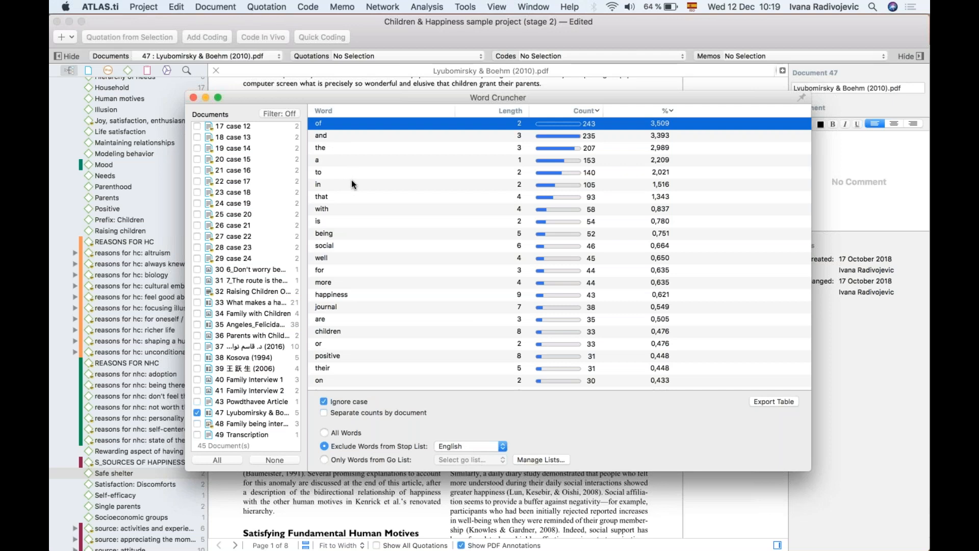
{"action": "left_click", "coordinate": [375, 258]}
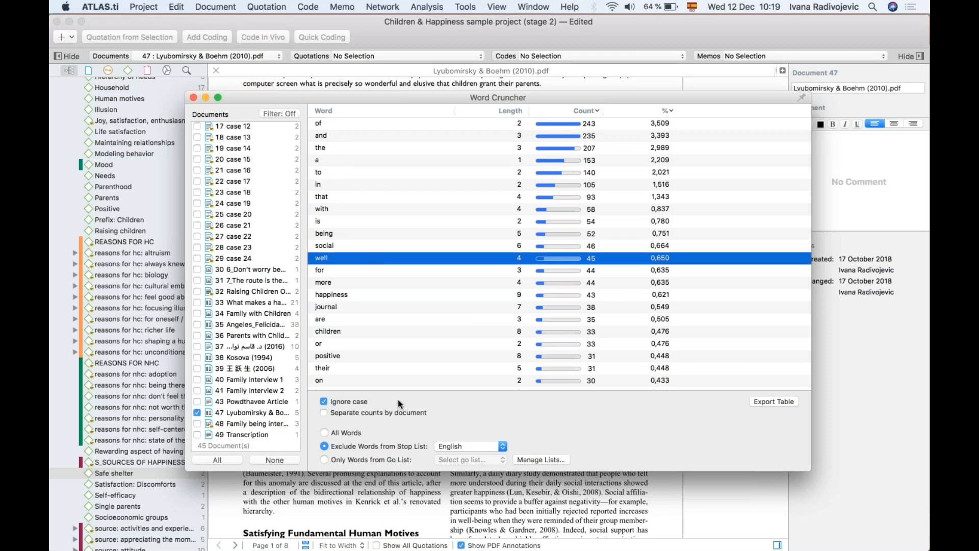
Step: Switch the article's word count to all words and back to excluding the English stop list
{"action": "left_click", "coordinate": [451, 445]}
{"action": "left_click", "coordinate": [449, 448]}
{"action": "left_click", "coordinate": [360, 185]}
{"action": "scroll", "coordinate": [360, 186], "scroll_direction": "down", "scroll_amount": 2}
{"action": "scroll", "coordinate": [360, 186], "scroll_direction": "up", "scroll_amount": 3}
{"action": "left_click", "coordinate": [325, 433]}
{"action": "left_click", "coordinate": [323, 445]}
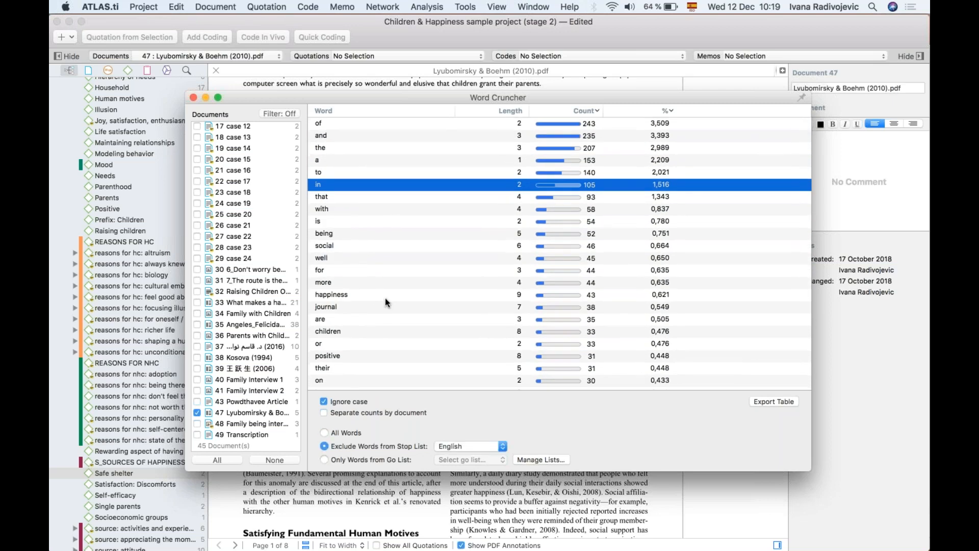
Step: Select the words "of" through "that" in the word list and view the commands available for them
{"action": "left_click", "coordinate": [330, 125]}
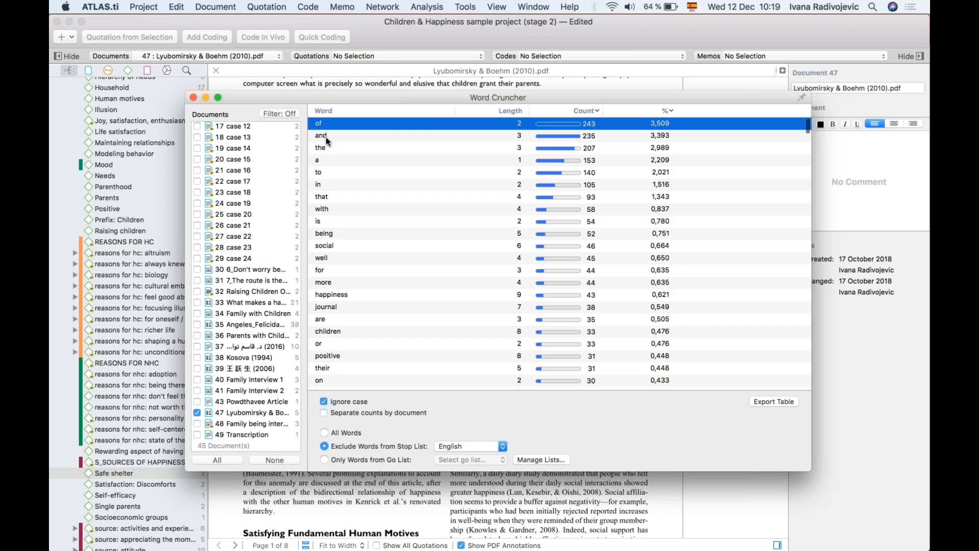
{"action": "left_click", "coordinate": [327, 197], "text": "shift"}
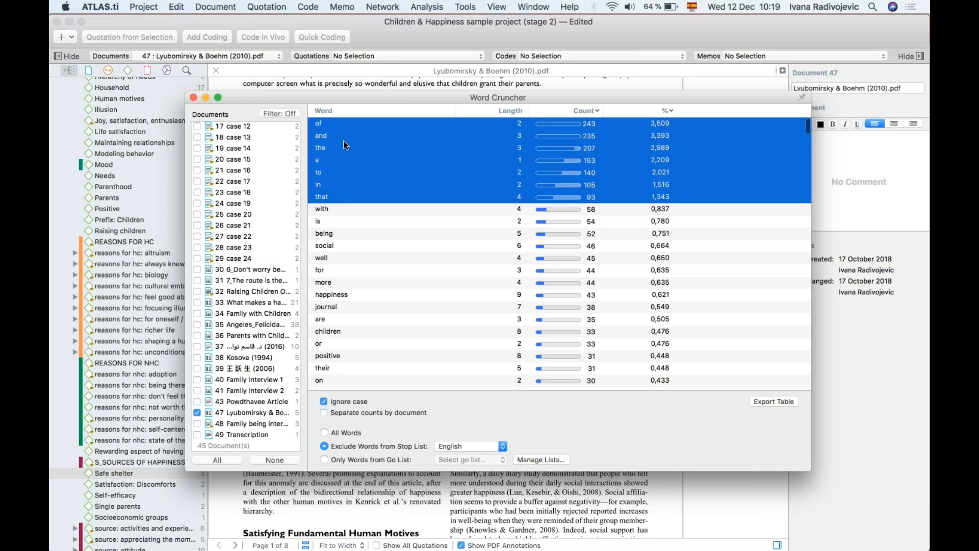
{"action": "right_click", "coordinate": [333, 125]}
{"action": "left_click", "coordinate": [360, 151]}
{"action": "left_click", "coordinate": [581, 165]}
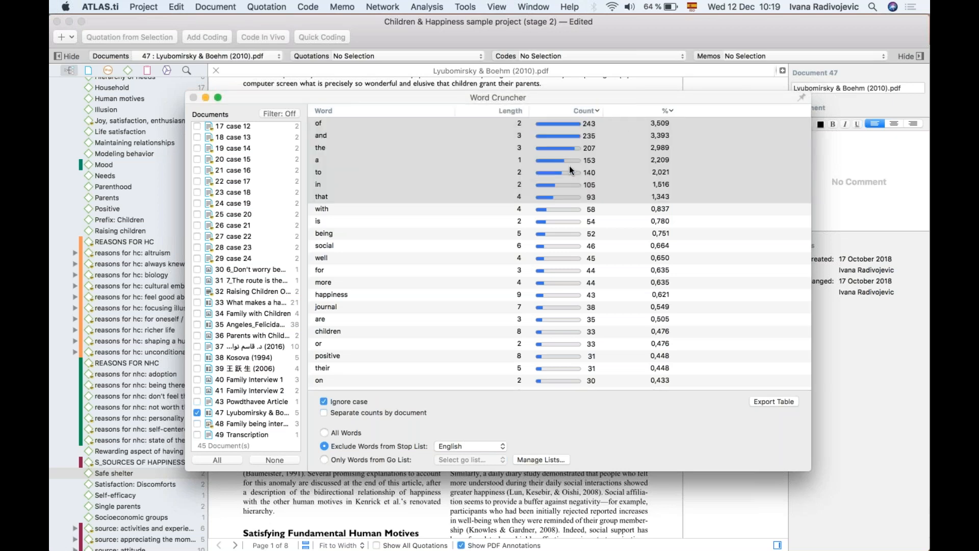
{"action": "left_click", "coordinate": [423, 161]}
{"action": "left_click", "coordinate": [356, 137]}
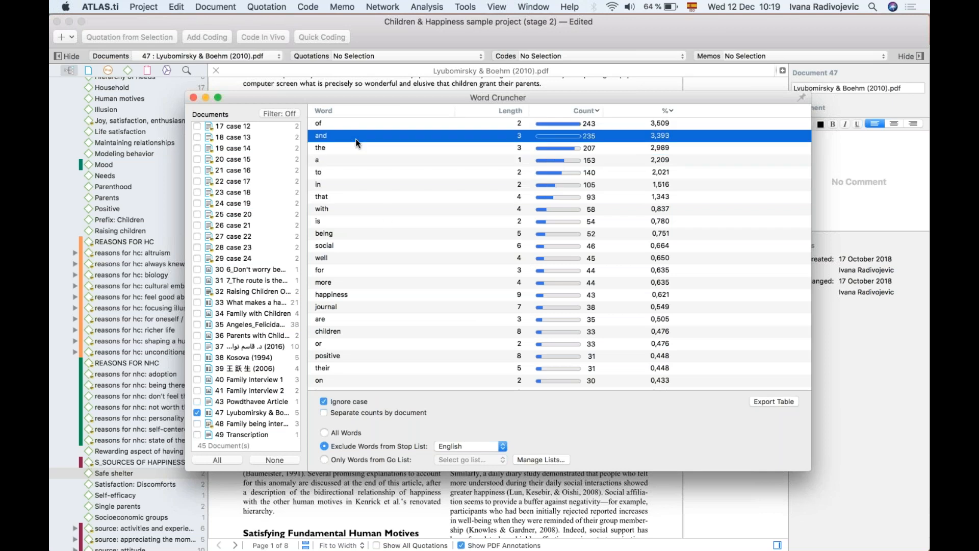
Step: Add documents 1 to 5 to the word count and separate the counts by document
{"action": "scroll", "coordinate": [385, 210], "scroll_direction": "down", "scroll_amount": 3}
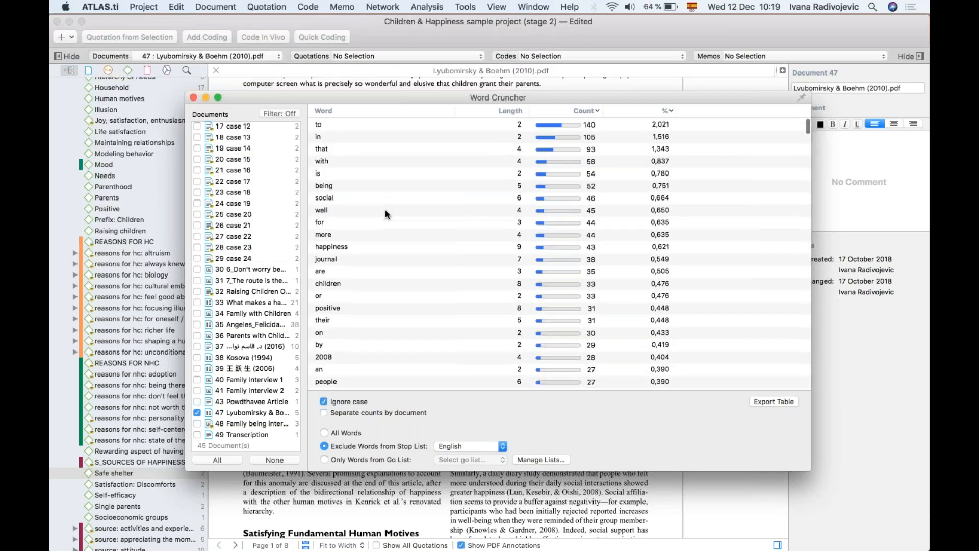
{"action": "scroll", "coordinate": [200, 316], "scroll_direction": "down", "scroll_amount": 2}
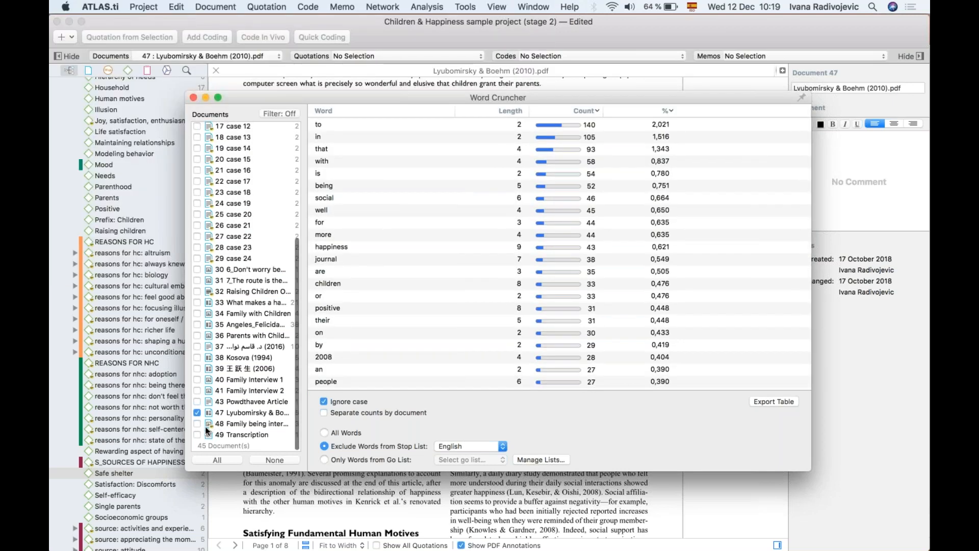
{"action": "scroll", "coordinate": [244, 288], "scroll_direction": "up", "scroll_amount": 10}
{"action": "left_click", "coordinate": [196, 127]}
{"action": "left_click", "coordinate": [196, 139]}
{"action": "left_click", "coordinate": [197, 149]}
{"action": "left_click", "coordinate": [196, 160]}
{"action": "left_click", "coordinate": [196, 171]}
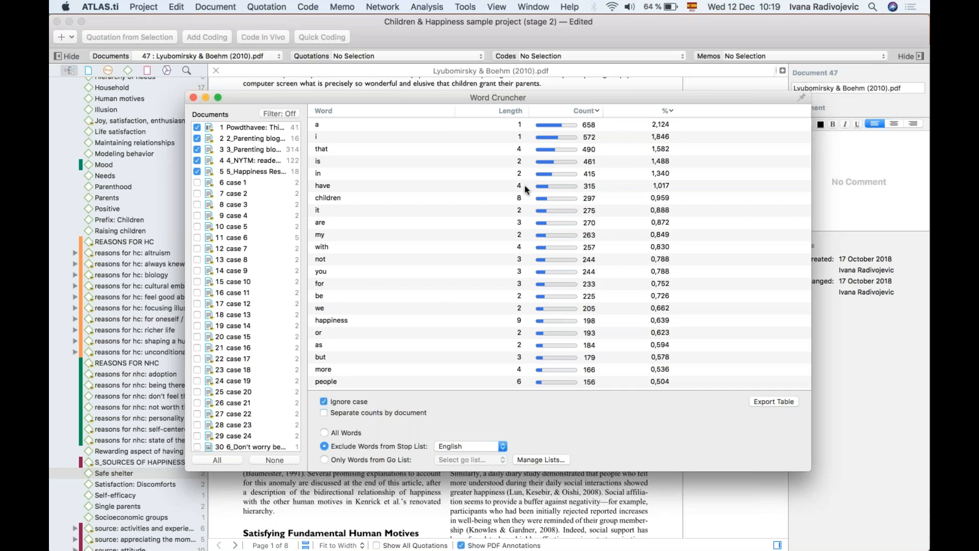
{"action": "left_click", "coordinate": [323, 413]}
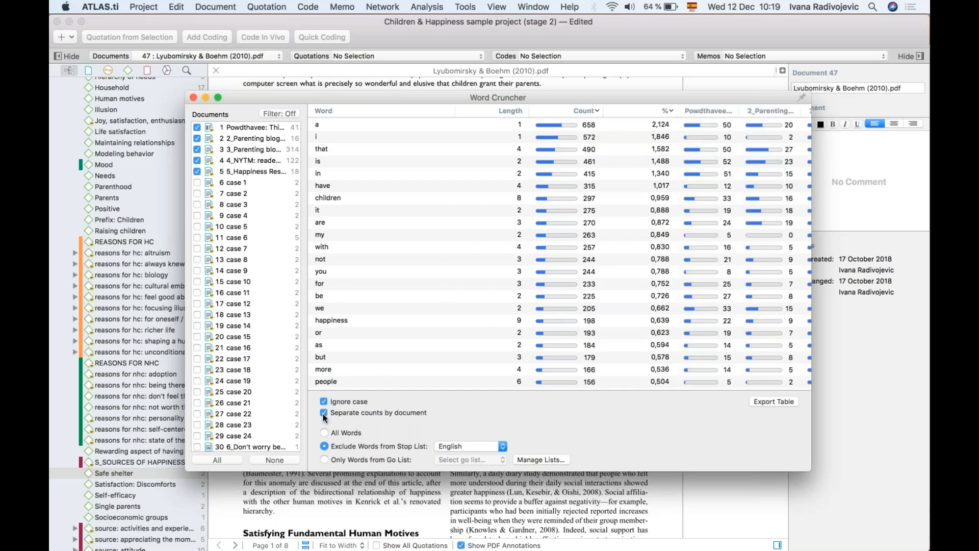
Step: Compare how often the word "happiness" occurs in each of the included documents
{"action": "scroll", "coordinate": [715, 230], "scroll_direction": "right", "scroll_amount": 5}
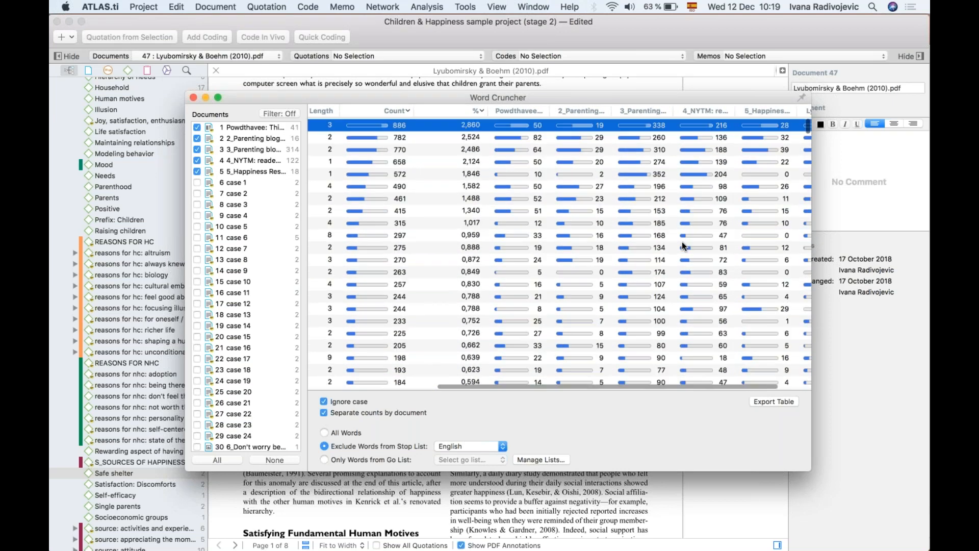
{"action": "scroll", "coordinate": [683, 247], "scroll_direction": "left", "scroll_amount": 2}
{"action": "scroll", "coordinate": [683, 246], "scroll_direction": "up", "scroll_amount": 1}
{"action": "scroll", "coordinate": [451, 264], "scroll_direction": "left", "scroll_amount": 5}
{"action": "scroll", "coordinate": [452, 264], "scroll_direction": "down", "scroll_amount": 3}
{"action": "left_click", "coordinate": [351, 304]}
{"action": "scroll", "coordinate": [522, 312], "scroll_direction": "right", "scroll_amount": 4}
{"action": "scroll", "coordinate": [522, 312], "scroll_direction": "right", "scroll_amount": 4}
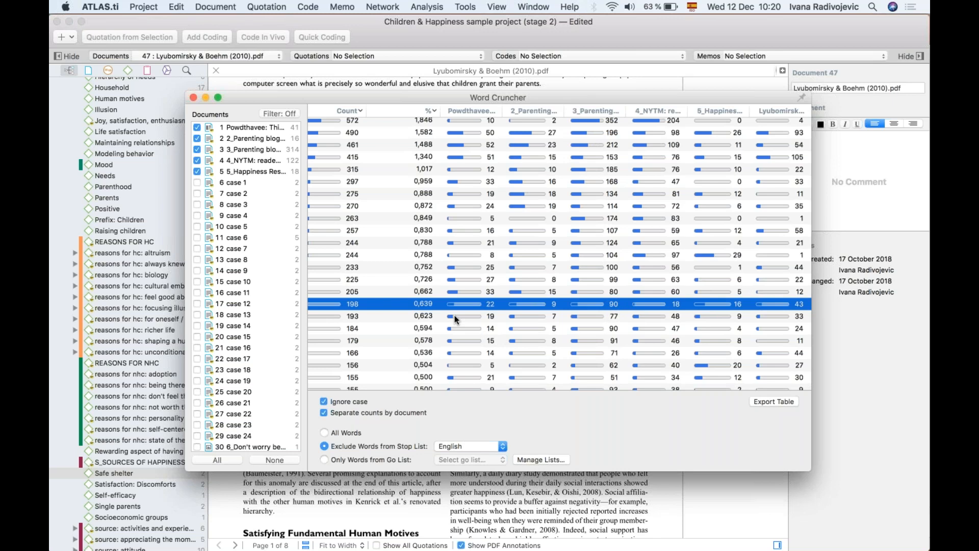
{"action": "scroll", "coordinate": [455, 319], "scroll_direction": "left", "scroll_amount": 10}
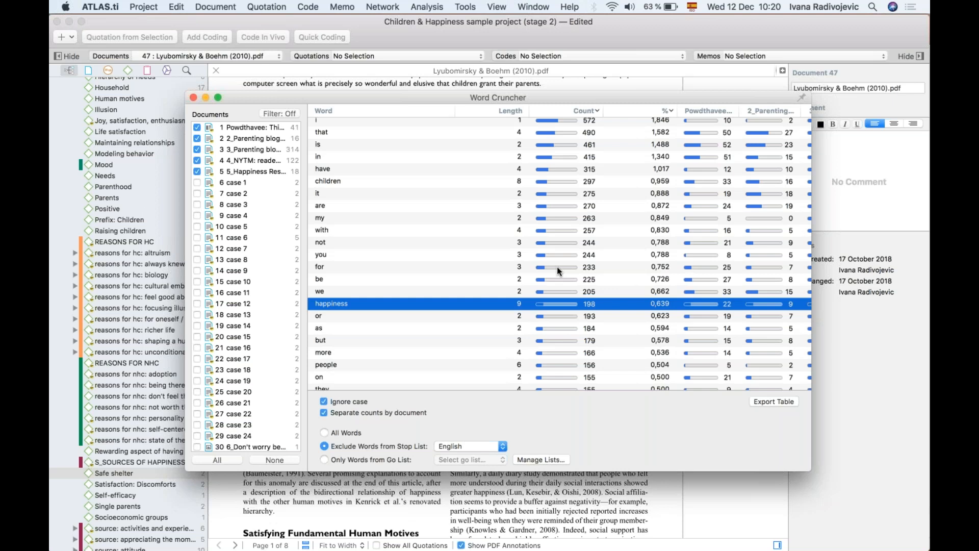
Step: Remove documents 1 to 5 from the word count, keeping only the Lyubomirsky & Boehm article
{"action": "left_click", "coordinate": [196, 170]}
{"action": "left_click", "coordinate": [196, 159]}
{"action": "left_click", "coordinate": [195, 149]}
{"action": "left_click", "coordinate": [195, 139]}
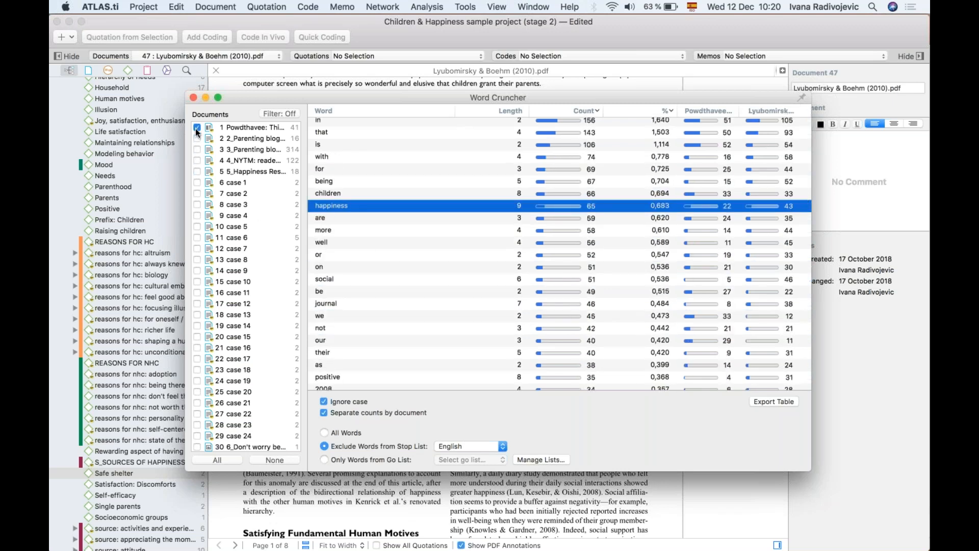
{"action": "left_click", "coordinate": [197, 128]}
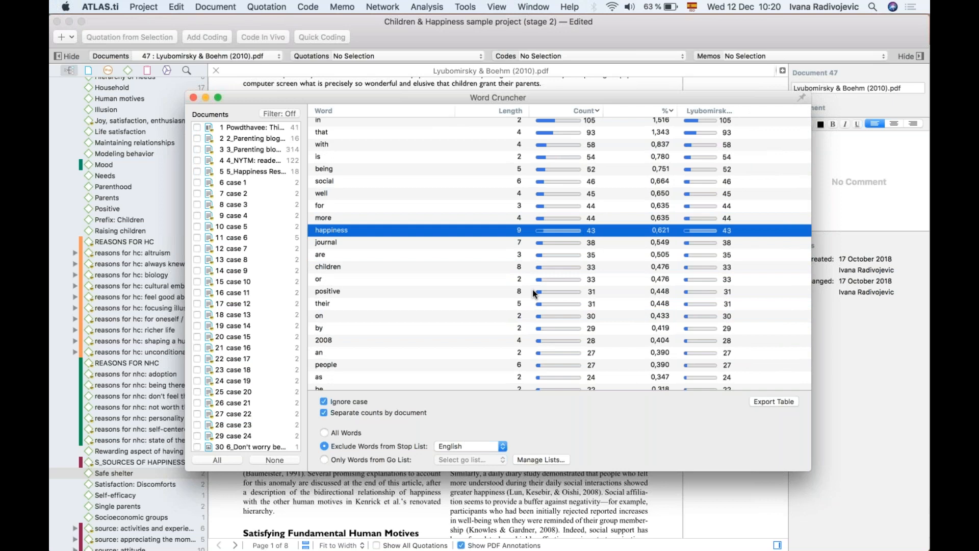
Step: Review the article's frequent words from "happiness" onward and select "personality" in the word list
{"action": "scroll", "coordinate": [484, 268], "scroll_direction": "up", "scroll_amount": 3}
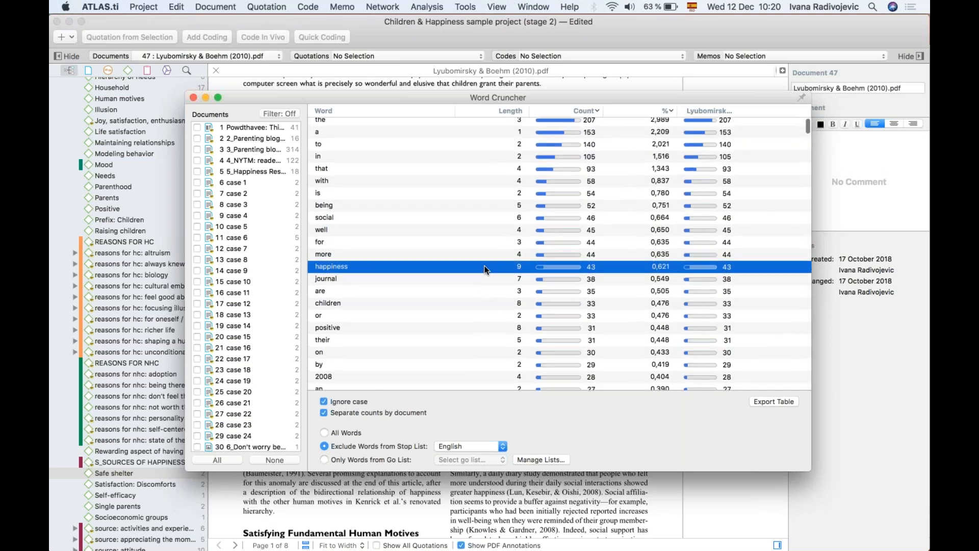
{"action": "right_click", "coordinate": [485, 268]}
{"action": "left_click", "coordinate": [439, 289]}
{"action": "scroll", "coordinate": [440, 289], "scroll_direction": "down", "scroll_amount": 5}
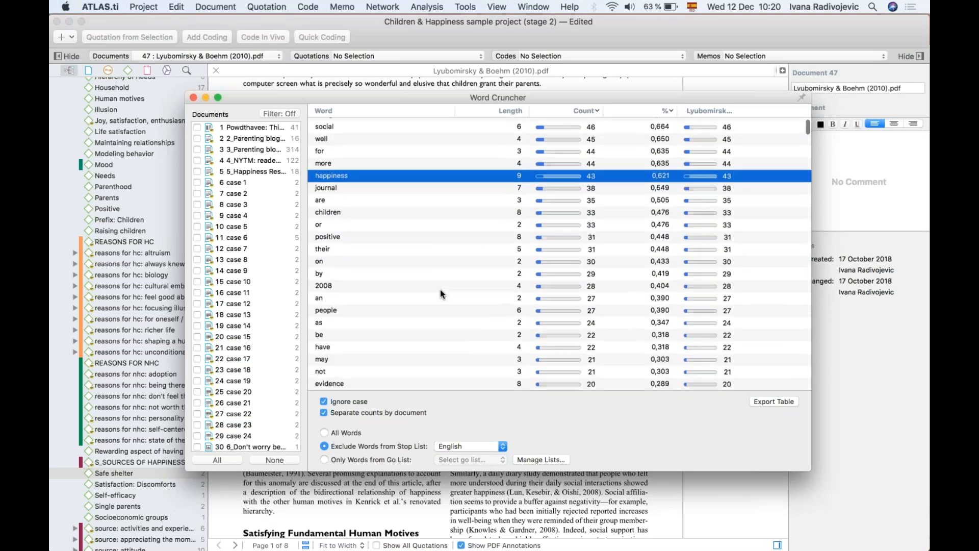
{"action": "scroll", "coordinate": [440, 289], "scroll_direction": "down", "scroll_amount": 2}
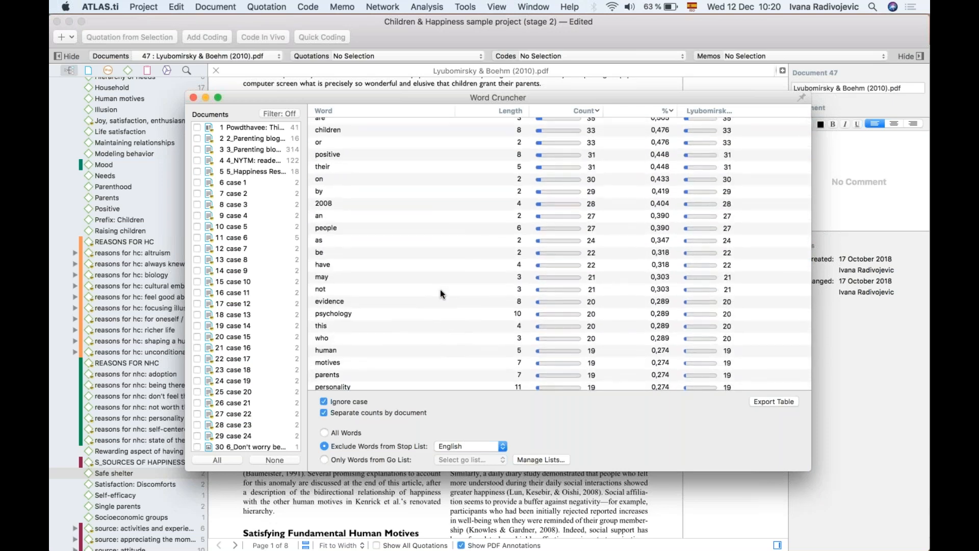
{"action": "scroll", "coordinate": [440, 289], "scroll_direction": "down", "scroll_amount": 2}
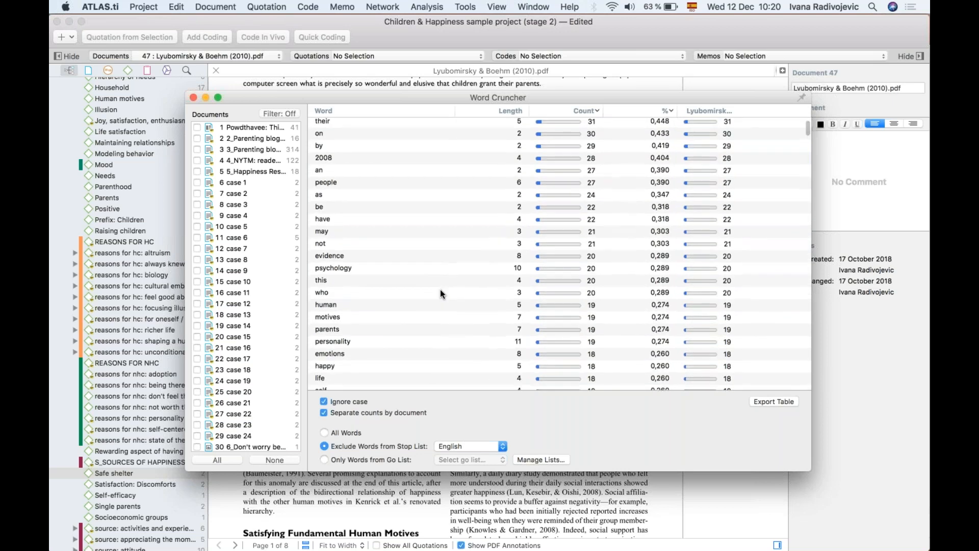
{"action": "left_click", "coordinate": [351, 343]}
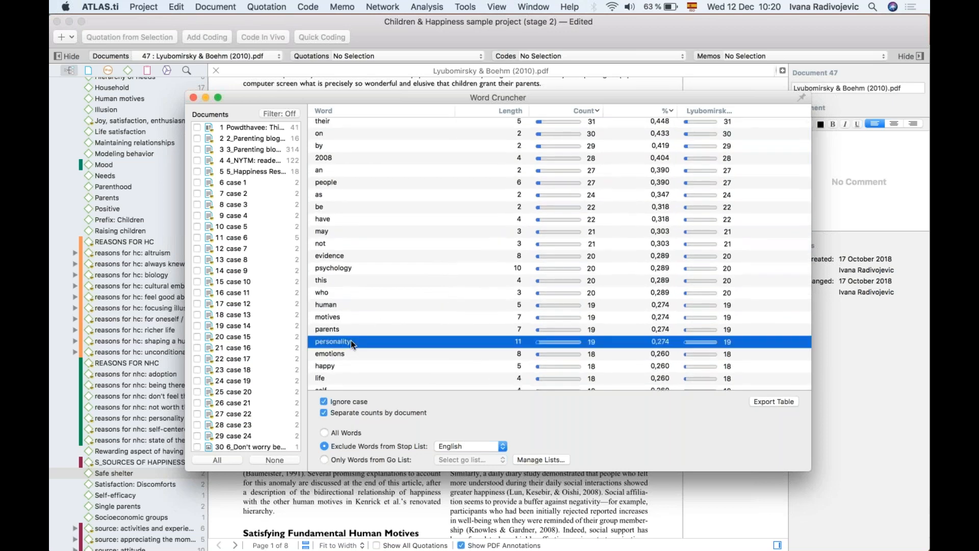
{"action": "scroll", "coordinate": [419, 336], "scroll_direction": "down", "scroll_amount": 2}
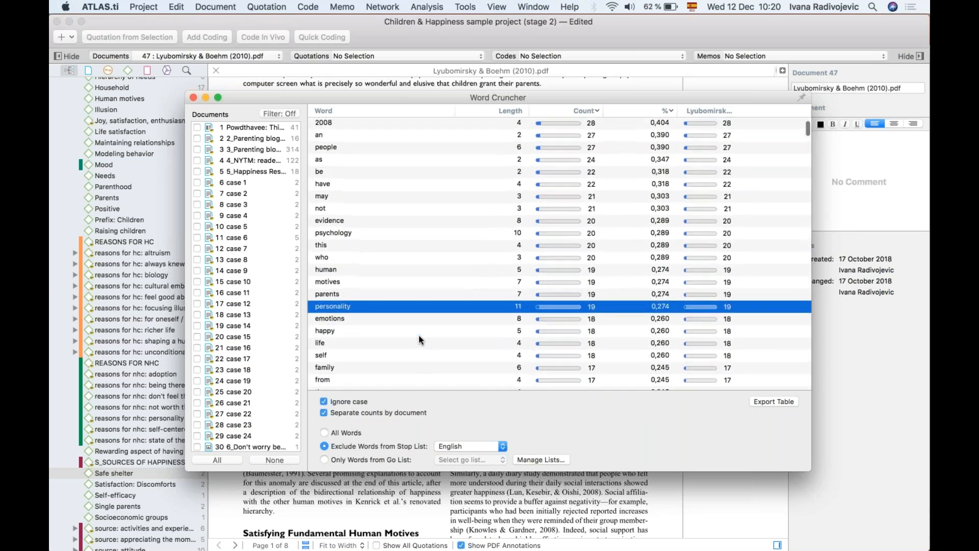
Step: Check the article's title behind the Word Cruncher and close the Word Cruncher
{"action": "left_click_drag", "start_coordinate": [479, 96], "coordinate": [443, 157]}
{"action": "scroll", "coordinate": [442, 157], "scroll_direction": "up", "scroll_amount": 5}
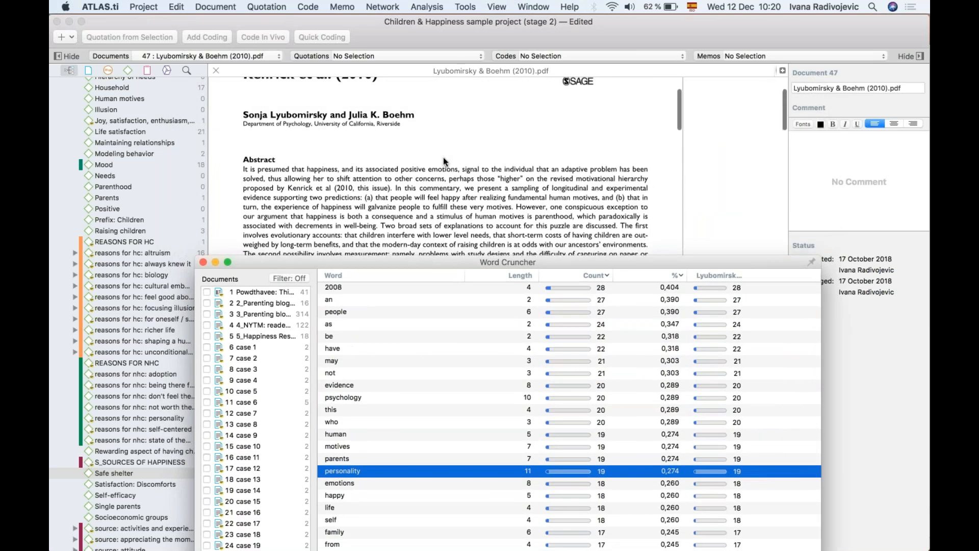
{"action": "scroll", "coordinate": [443, 157], "scroll_direction": "up", "scroll_amount": 2}
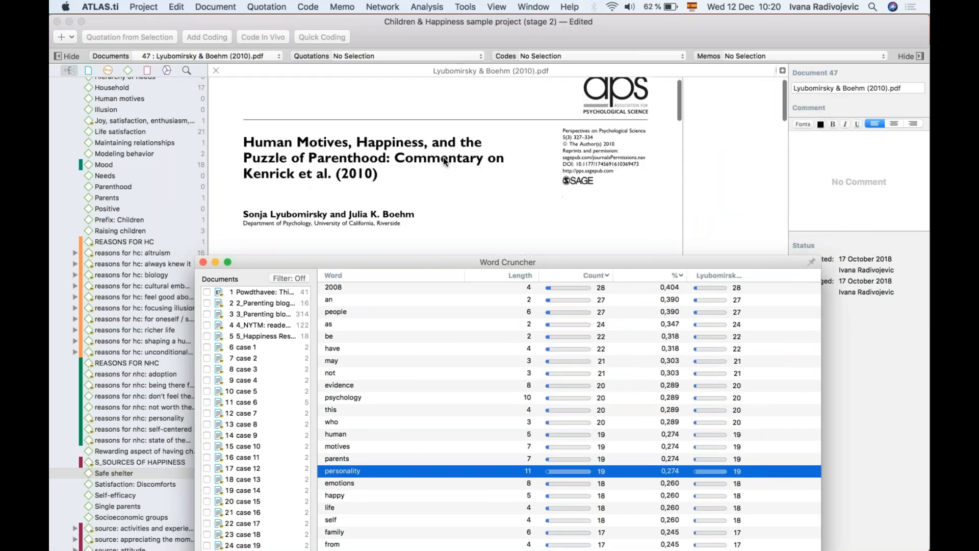
{"action": "left_click_drag", "start_coordinate": [427, 261], "coordinate": [394, 122]}
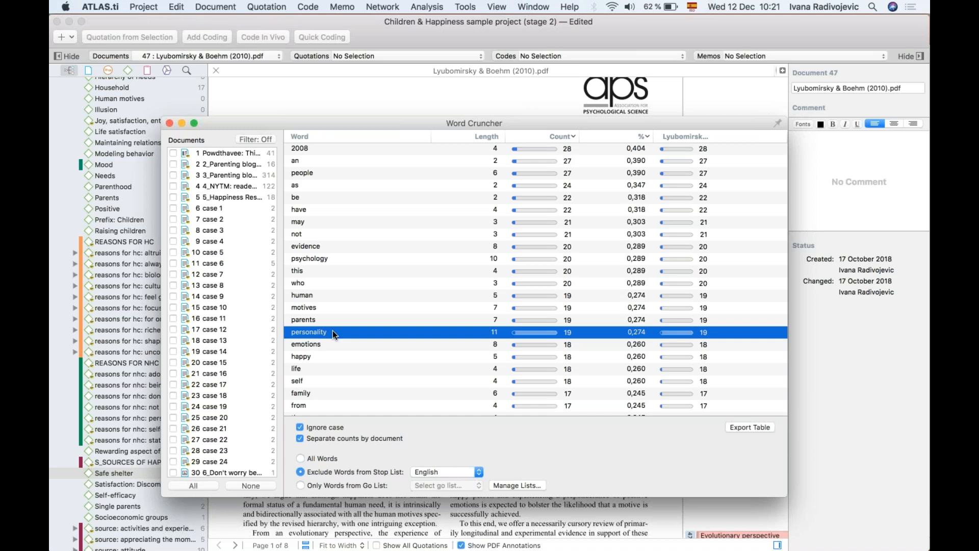
{"action": "left_click", "coordinate": [170, 123]}
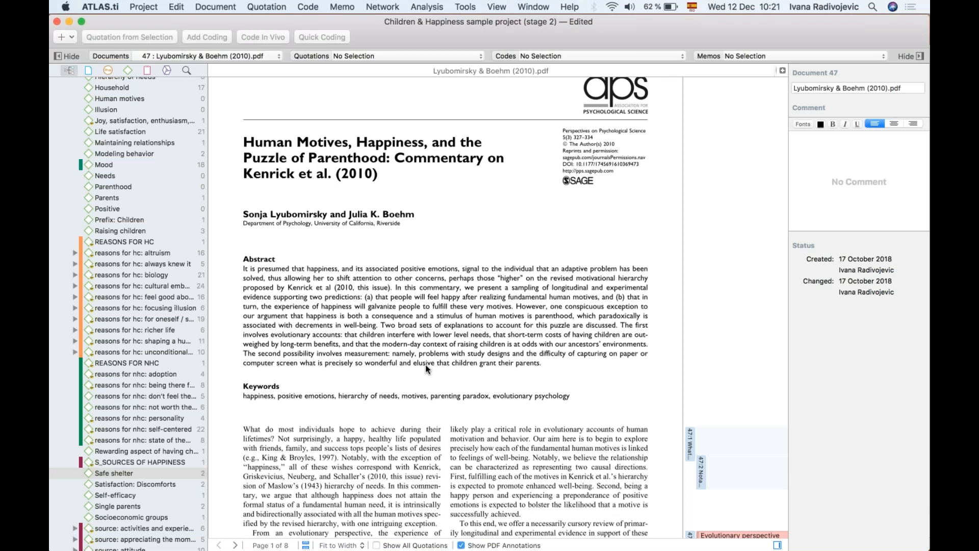
Step: Open Auto Coding for the Lyubomirsky & Boehm article and set the search term to "personality"
{"action": "left_click", "coordinate": [314, 7]}
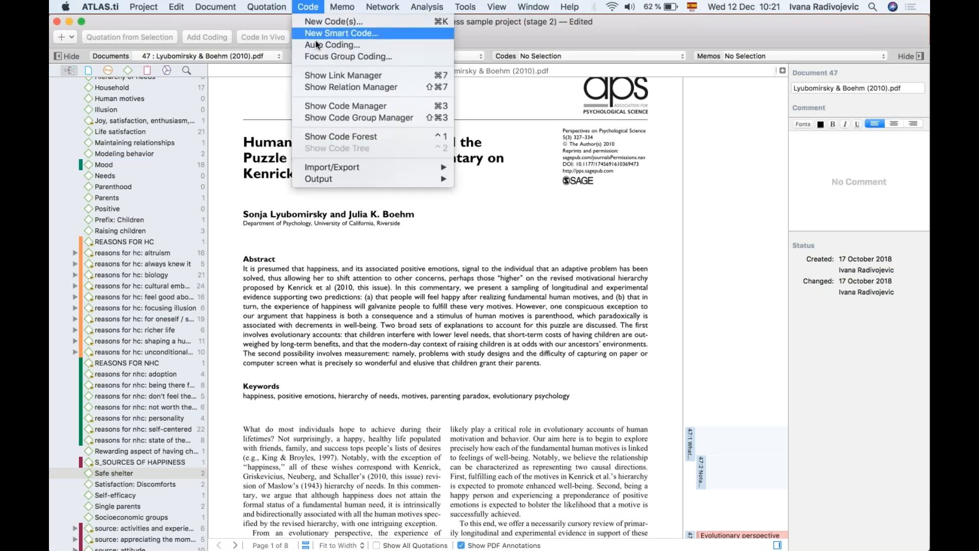
{"action": "left_click", "coordinate": [371, 50]}
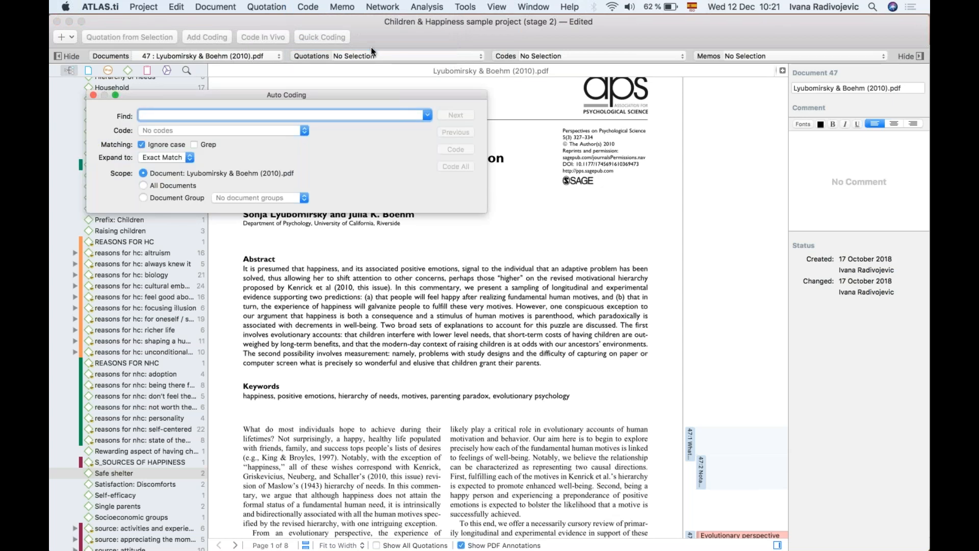
{"action": "left_click_drag", "start_coordinate": [293, 91], "coordinate": [463, 99]}
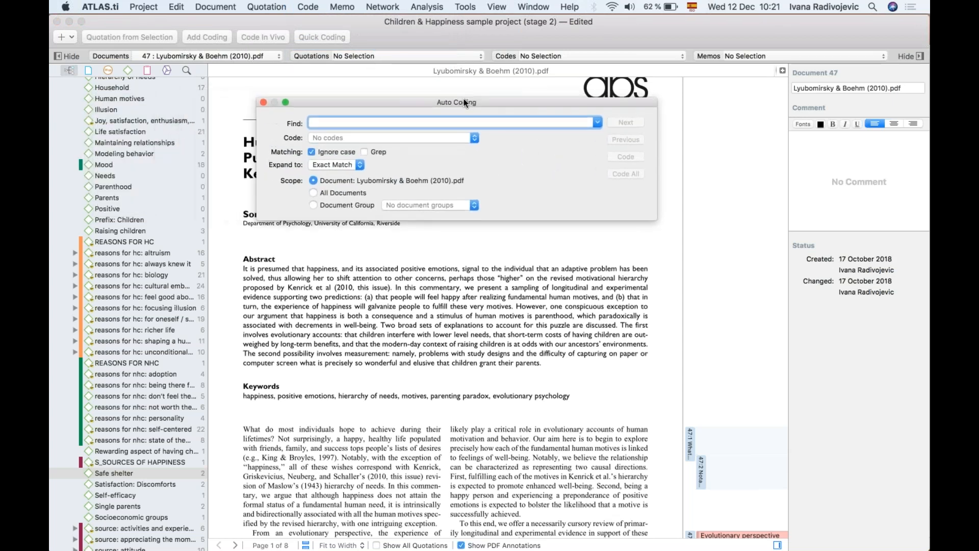
{"action": "type", "text": "personality"}
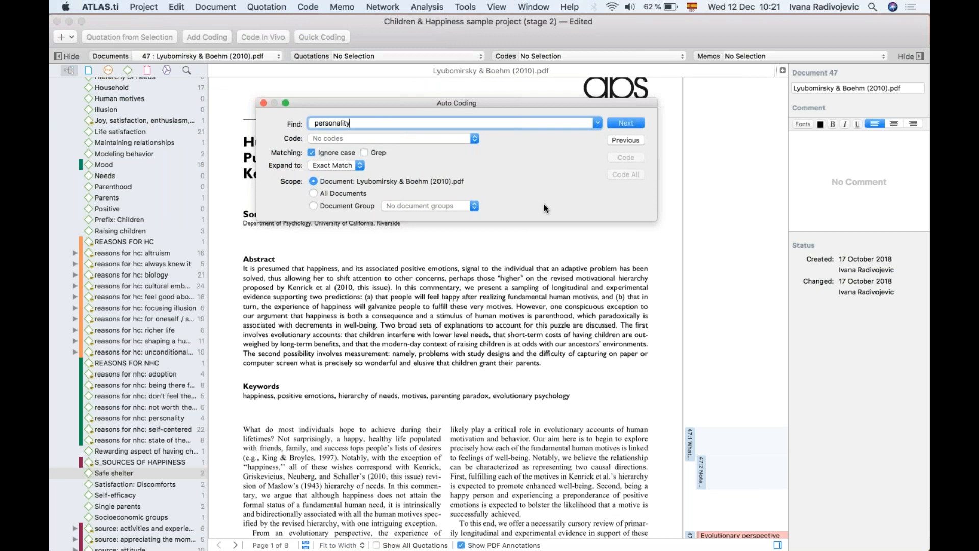
Step: Look through the project's existing codes for one to assign to the "personality" matches
{"action": "left_click", "coordinate": [351, 136]}
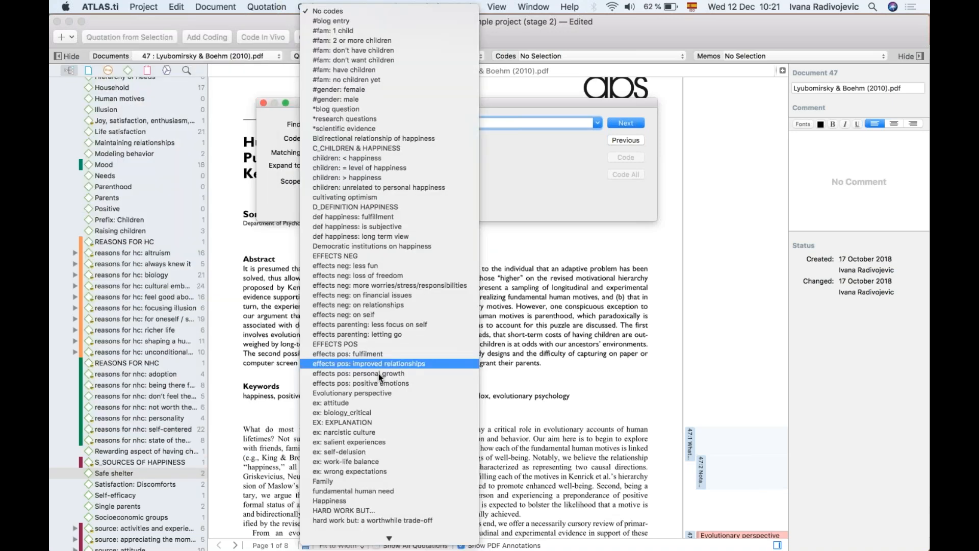
{"action": "scroll", "coordinate": [378, 373], "scroll_direction": "down", "scroll_amount": 10}
{"action": "scroll", "coordinate": [378, 373], "scroll_direction": "up", "scroll_amount": 8}
{"action": "left_click", "coordinate": [526, 148]}
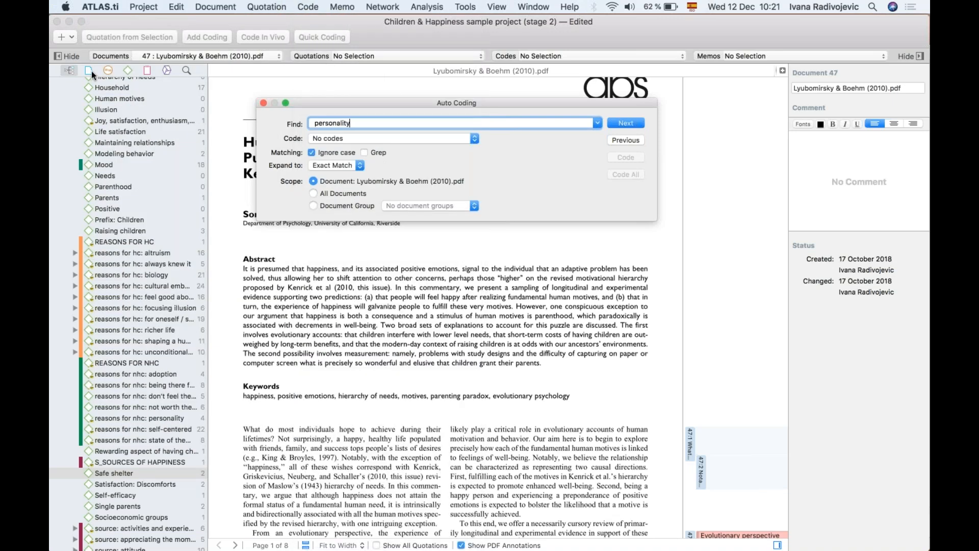
Step: Add a new code named "Personality" to the project
{"action": "left_click", "coordinate": [72, 39]}
{"action": "left_click", "coordinate": [83, 81]}
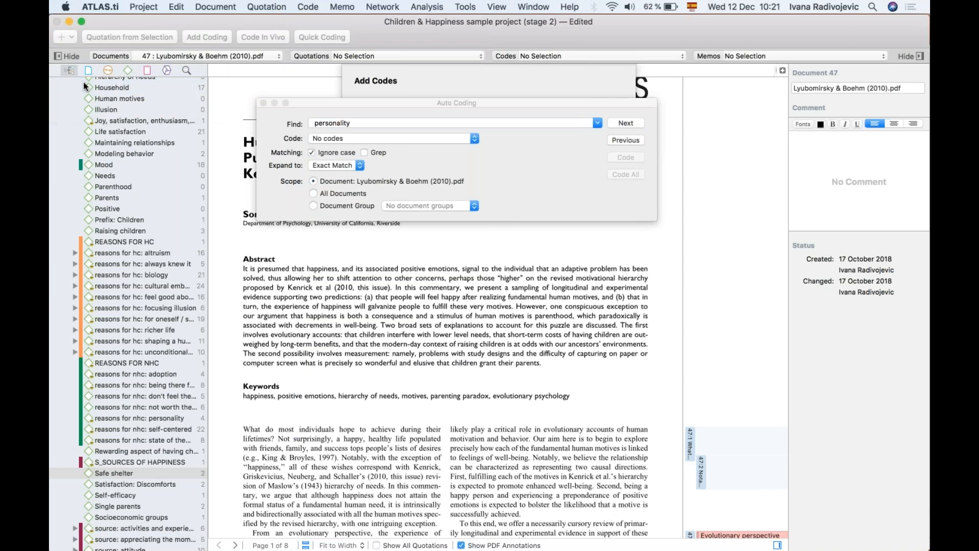
{"action": "type", "text": "Personality"}
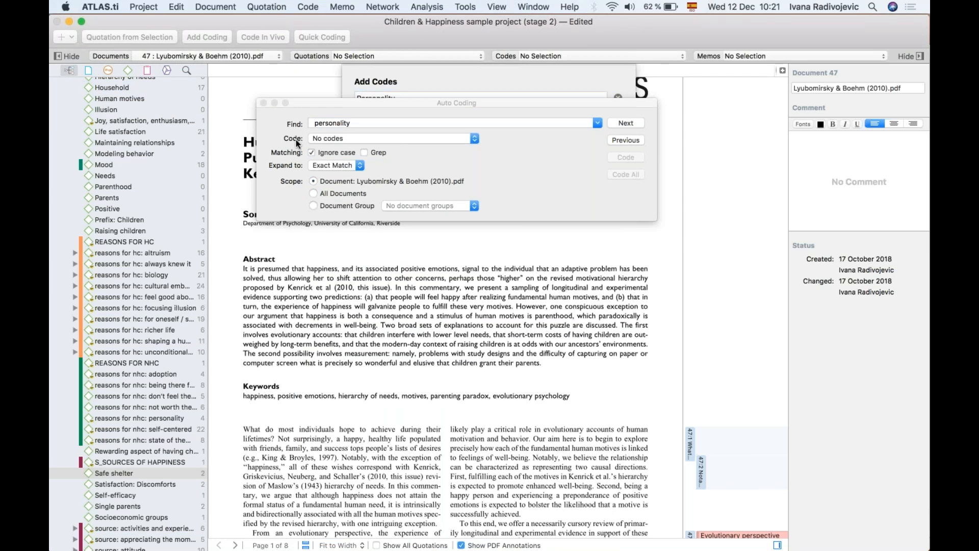
{"action": "left_click_drag", "start_coordinate": [347, 102], "coordinate": [348, 127]}
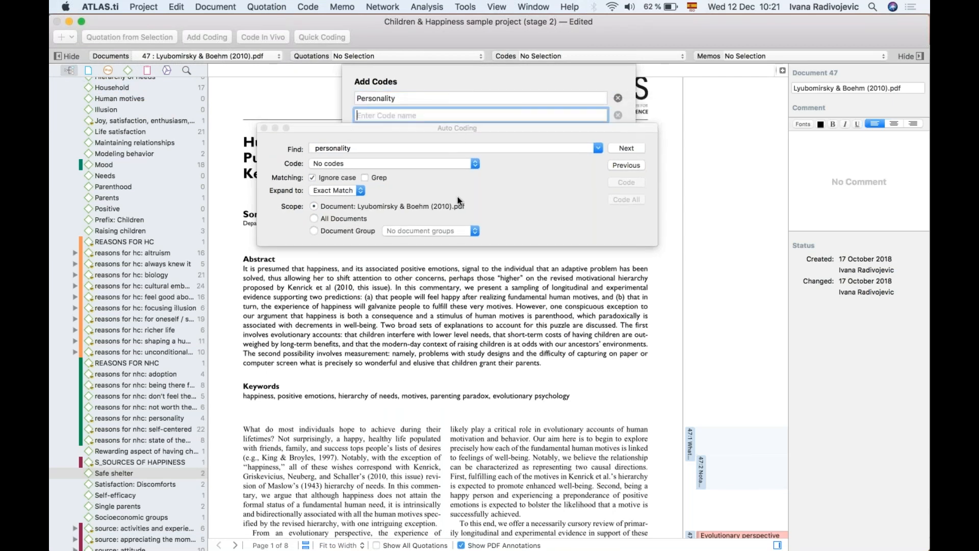
{"action": "left_click_drag", "start_coordinate": [458, 130], "coordinate": [459, 232]}
{"action": "left_click", "coordinate": [608, 158]}
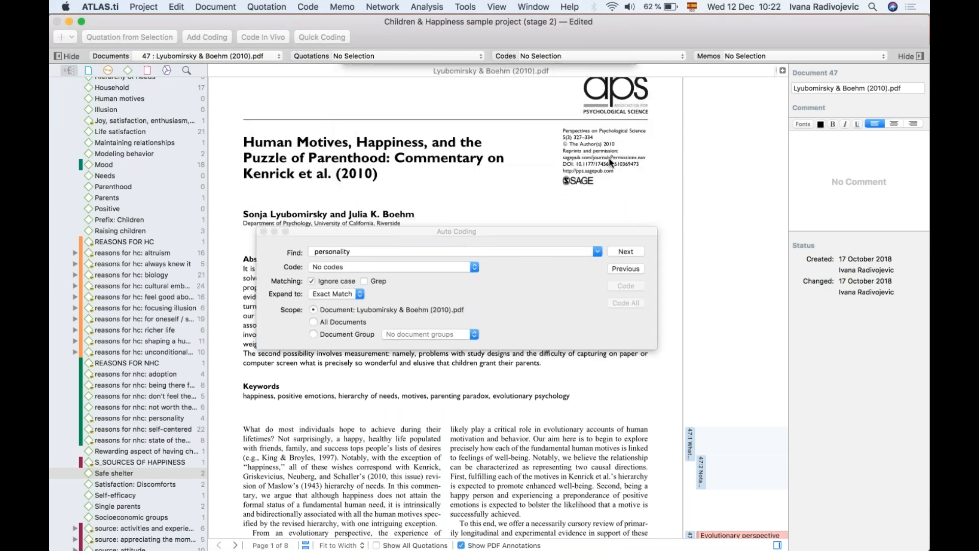
Step: Assign the Personality code to the auto-coding search and expand each match to the whole sentence
{"action": "left_click", "coordinate": [387, 267]}
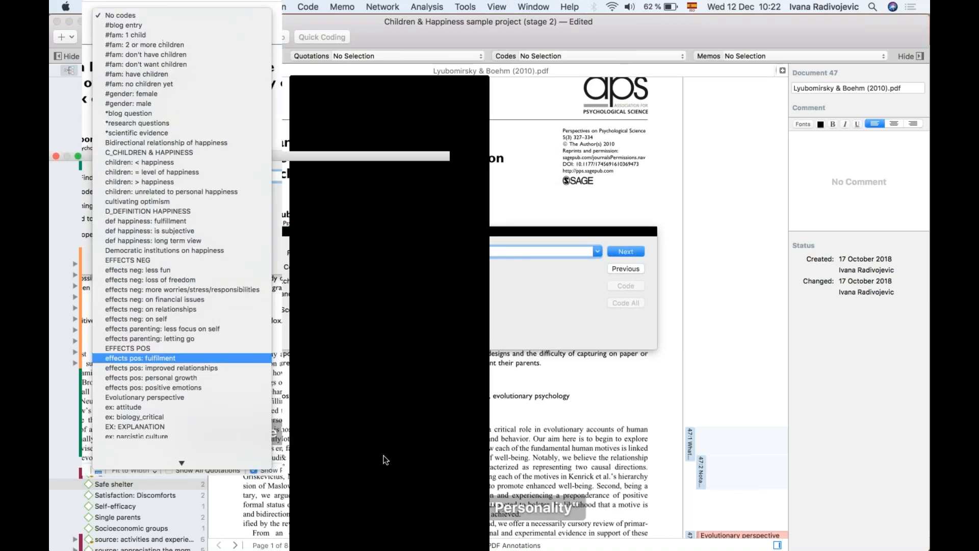
{"action": "scroll", "coordinate": [385, 458], "scroll_direction": "down", "scroll_amount": 10}
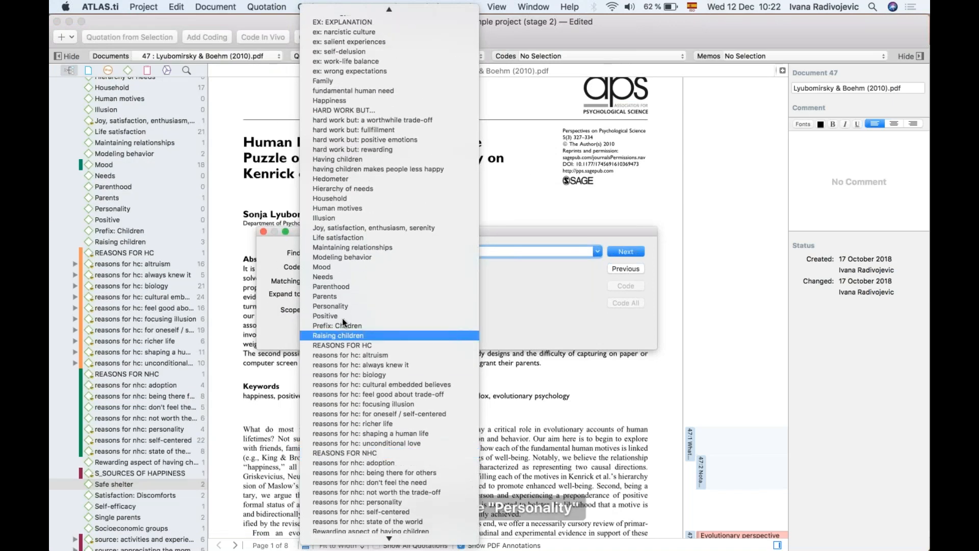
{"action": "left_click", "coordinate": [330, 307]}
{"action": "left_click", "coordinate": [350, 296]}
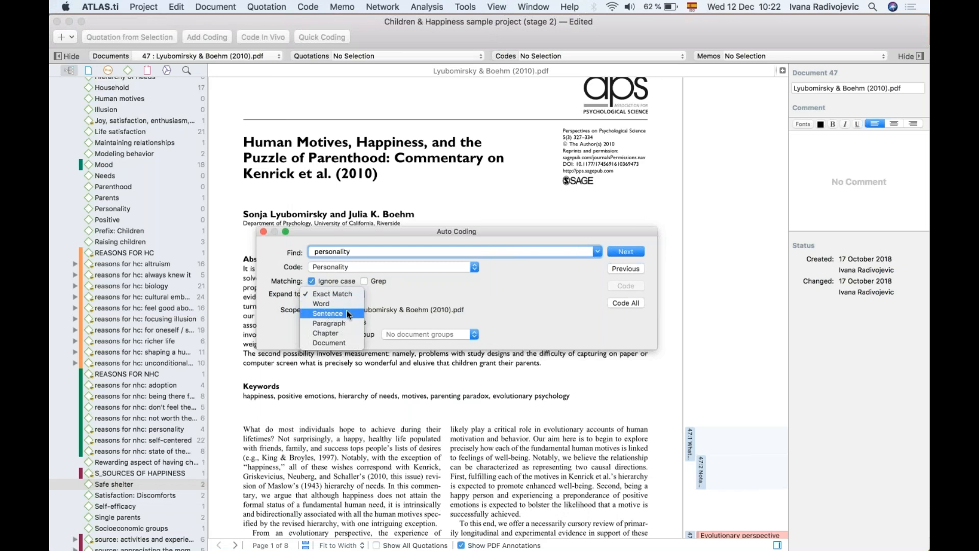
{"action": "left_click", "coordinate": [329, 312]}
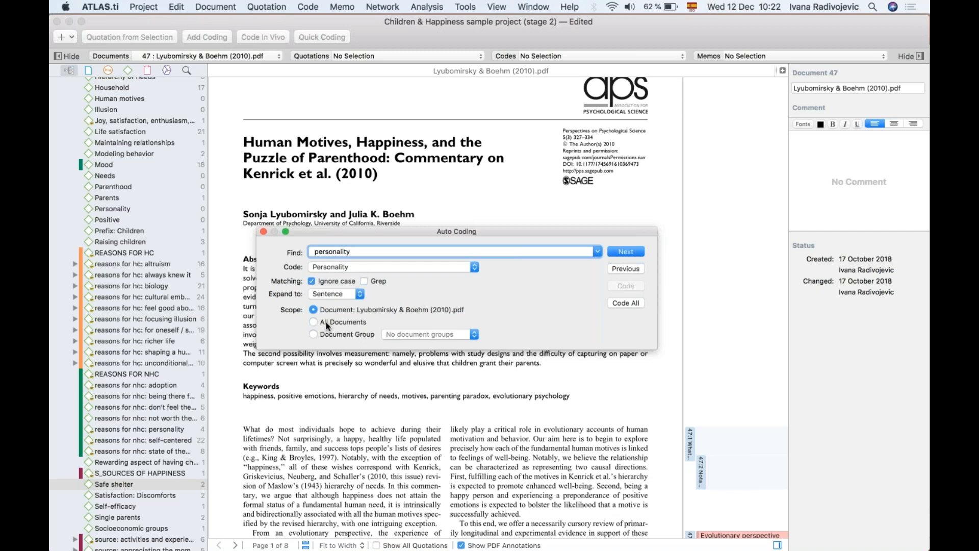
Step: Step through the "personality" matches in the reference list and code the "Personality and Social Psychology Bulletin, 14, 283–297" match
{"action": "left_click", "coordinate": [629, 249]}
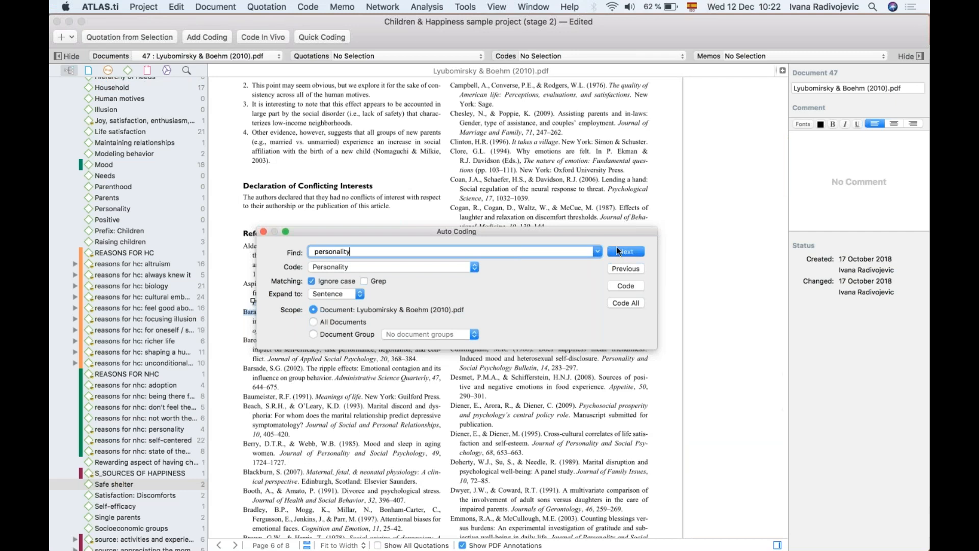
{"action": "left_click_drag", "start_coordinate": [550, 230], "coordinate": [559, 117]}
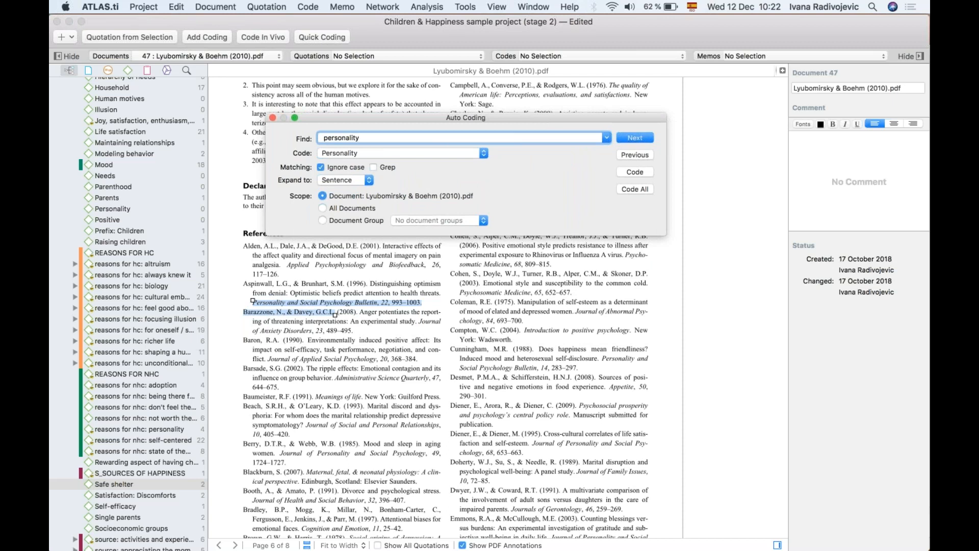
{"action": "left_click", "coordinate": [635, 137]}
{"action": "left_click", "coordinate": [636, 137]}
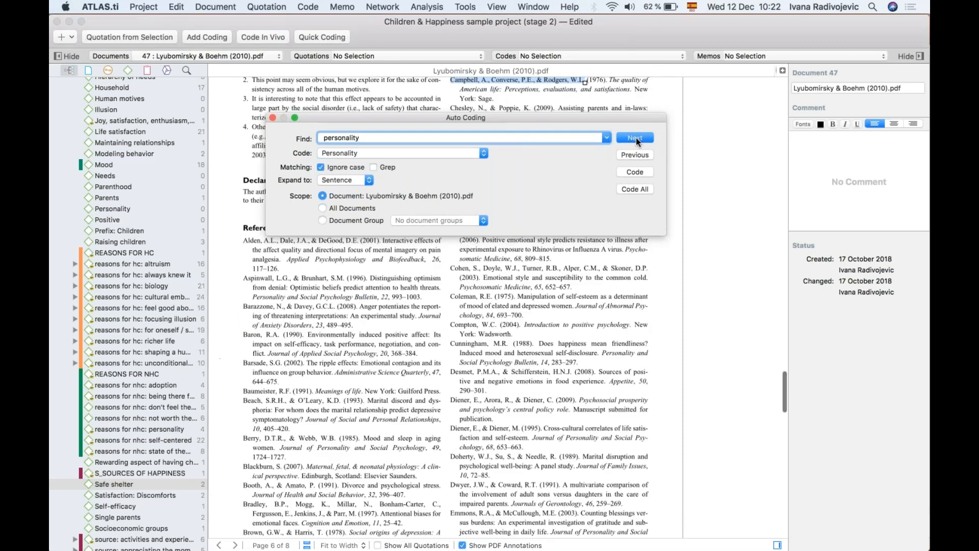
{"action": "left_click_drag", "start_coordinate": [590, 118], "coordinate": [478, 186]}
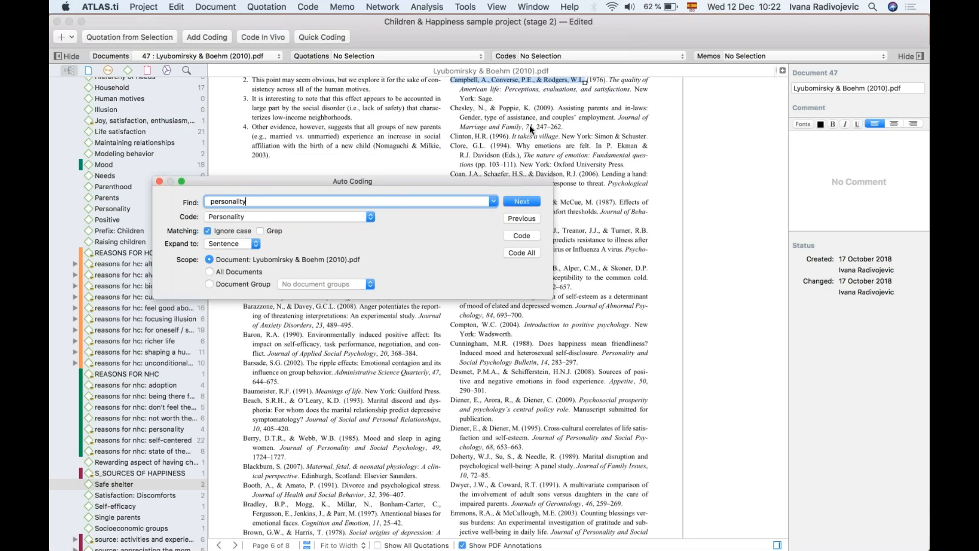
{"action": "scroll", "coordinate": [451, 102], "scroll_direction": "up", "scroll_amount": 1}
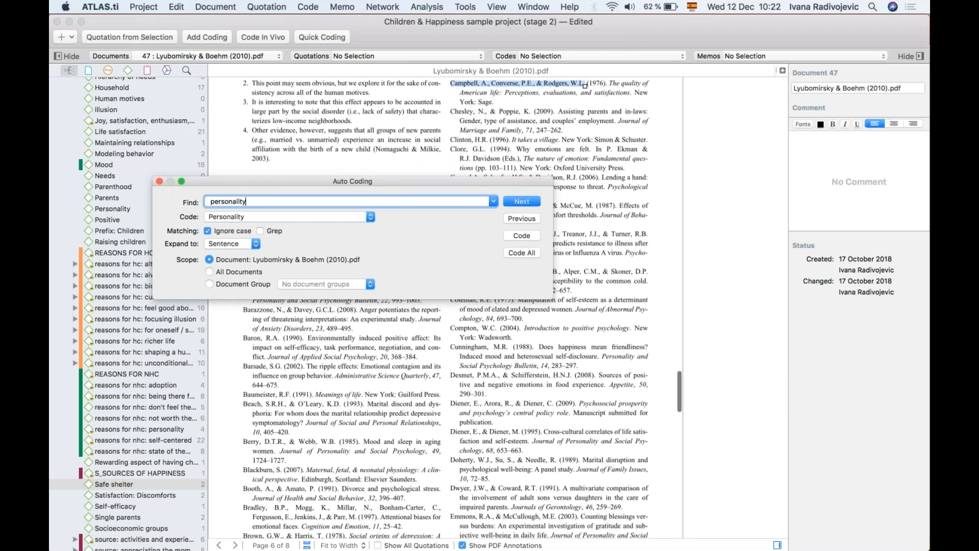
{"action": "left_click", "coordinate": [523, 201]}
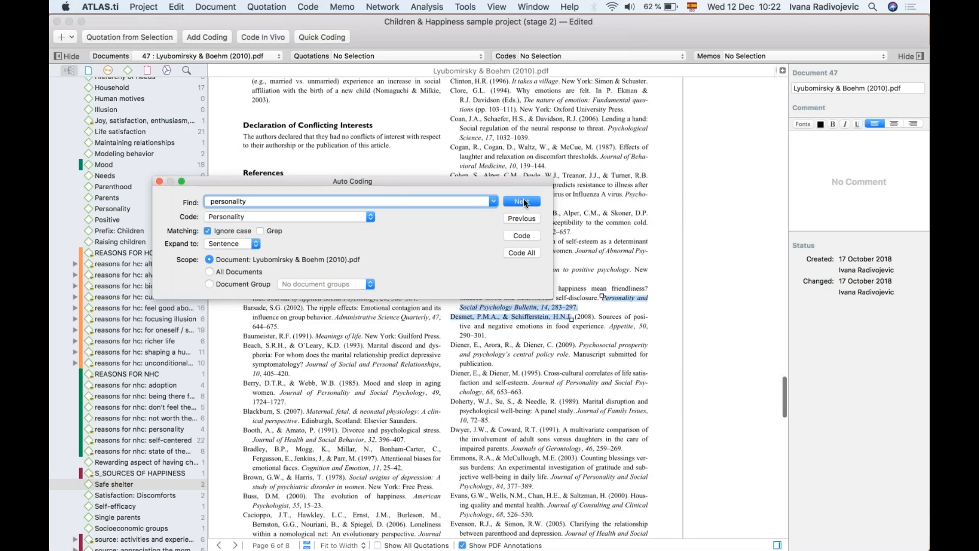
{"action": "left_click", "coordinate": [520, 234]}
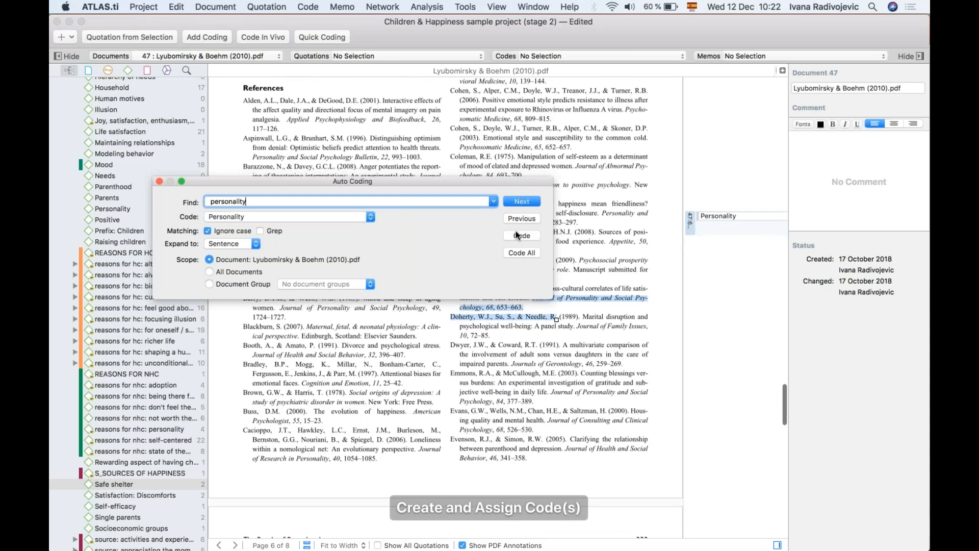
Step: Code all "personality" matches in the article with Personality and inspect two of the coded quotations in the margin
{"action": "left_click", "coordinate": [522, 201]}
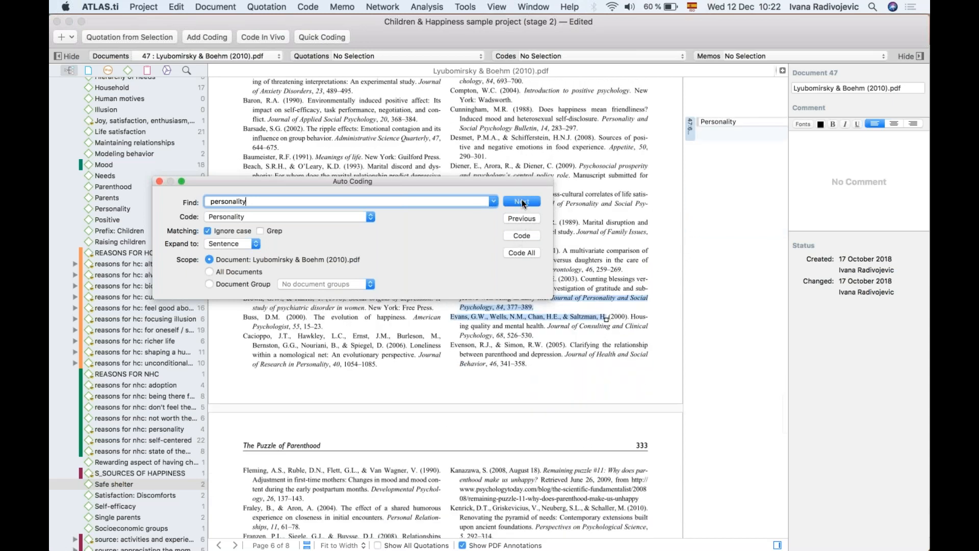
{"action": "left_click", "coordinate": [521, 217]}
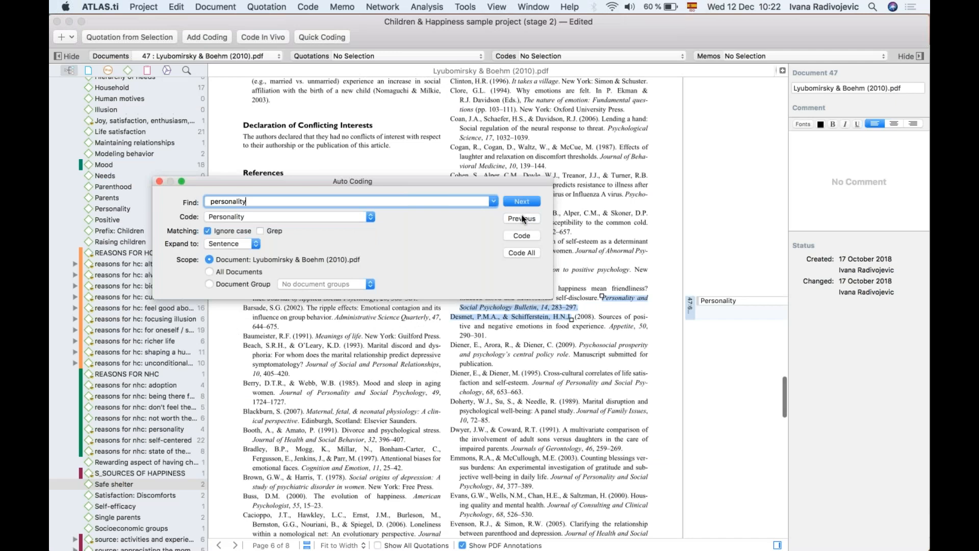
{"action": "left_click", "coordinate": [519, 200]}
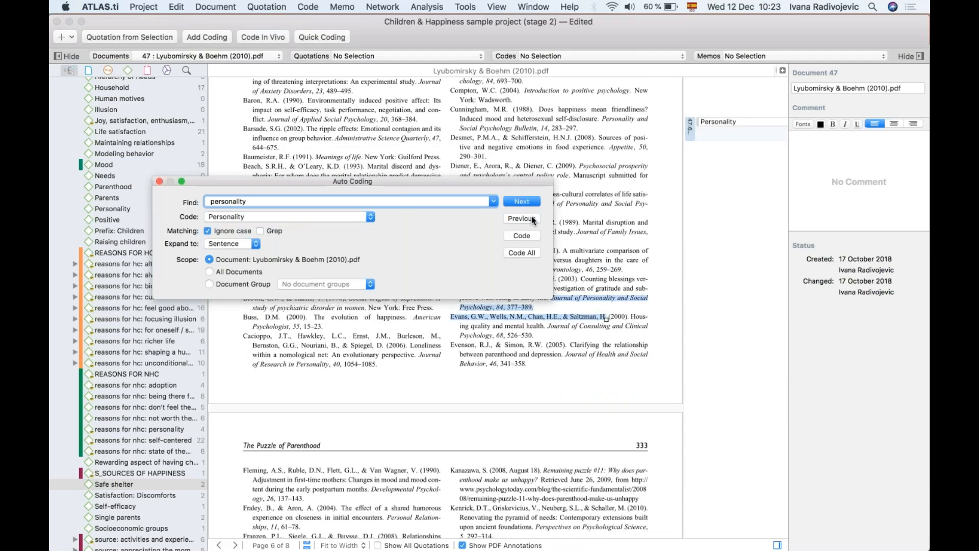
{"action": "left_click", "coordinate": [522, 252]}
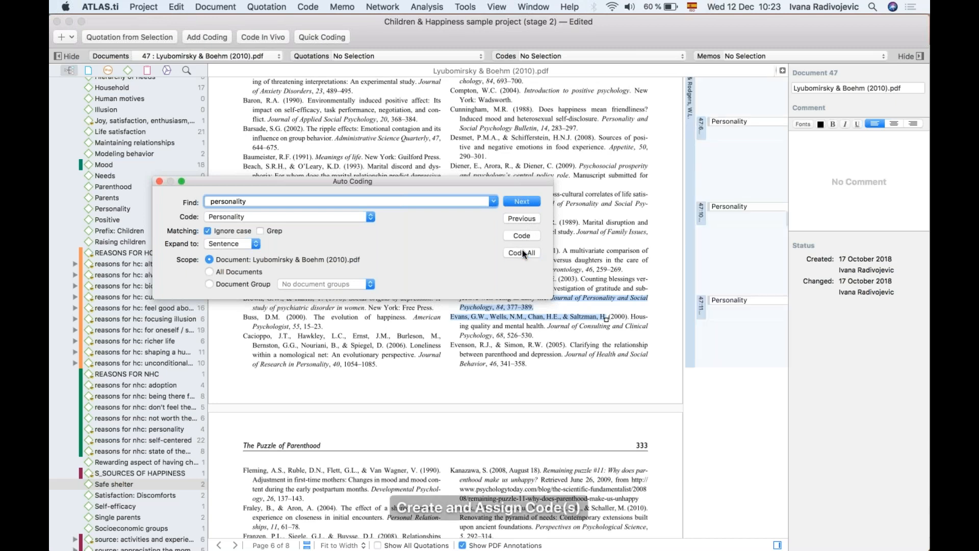
{"action": "left_click", "coordinate": [700, 133]}
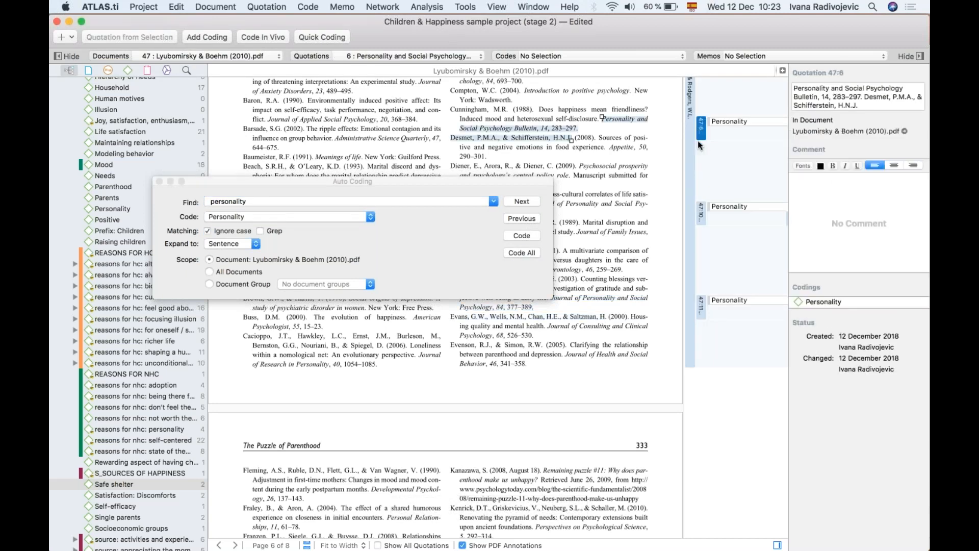
{"action": "left_click", "coordinate": [698, 211]}
Step: Set the auto-coding search term to "children" and the assigned code to C_CHILDREN & HAPPINESS
{"action": "left_click", "coordinate": [272, 201]}
{"action": "double_click", "coordinate": [272, 201]}
{"action": "type", "text": "children"}
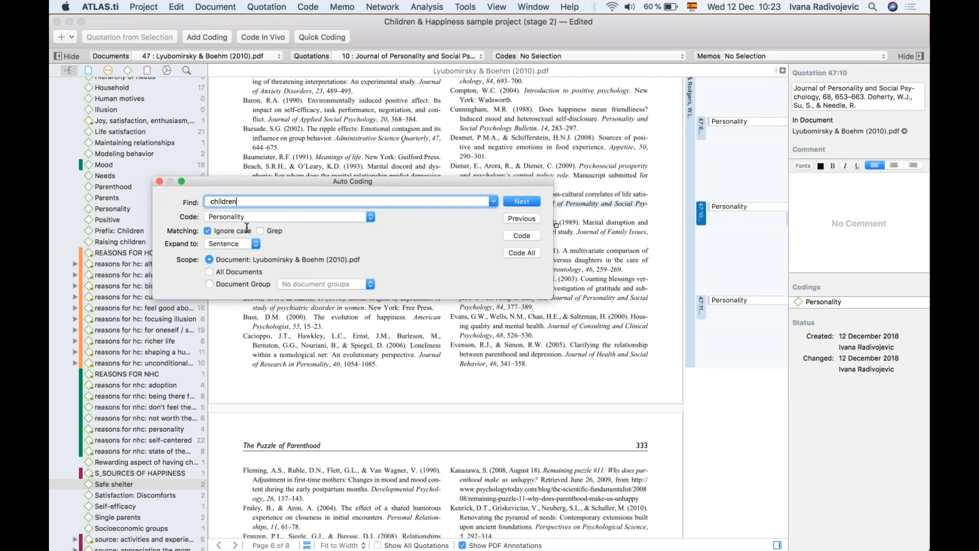
{"action": "left_click", "coordinate": [246, 217]}
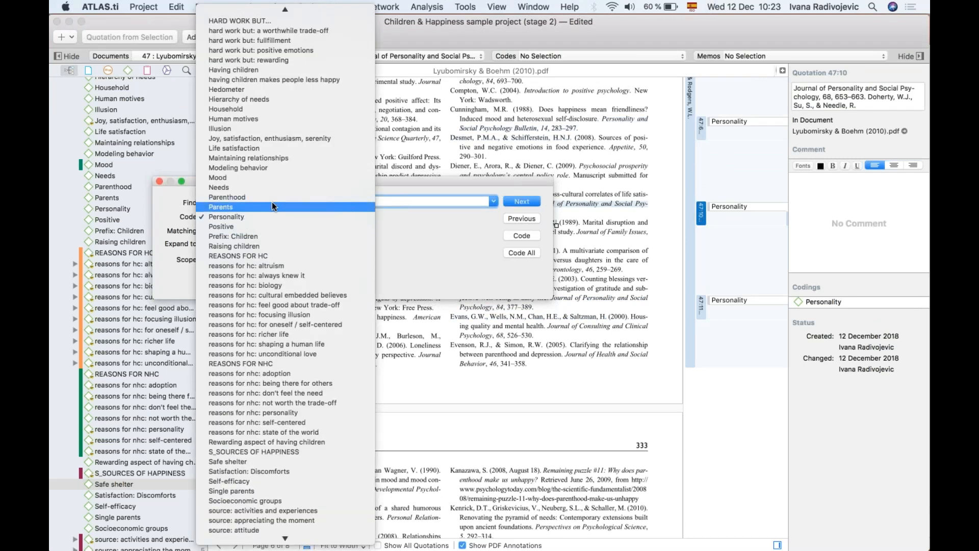
{"action": "scroll", "coordinate": [272, 204], "scroll_direction": "up", "scroll_amount": 15}
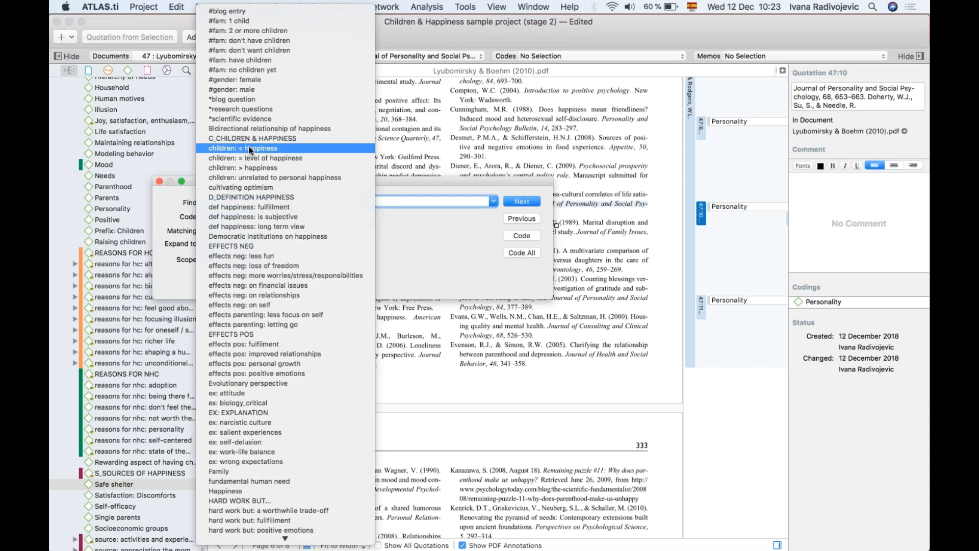
{"action": "left_click", "coordinate": [255, 140]}
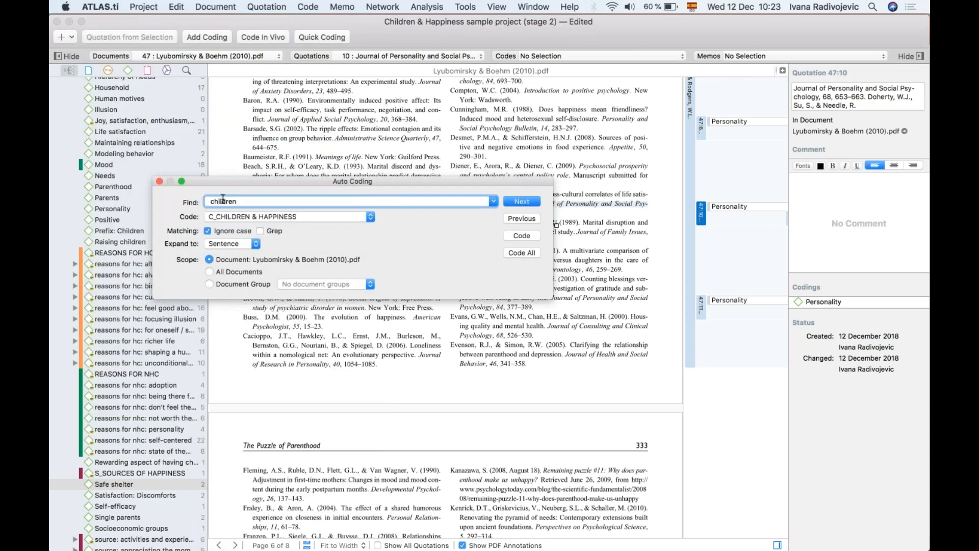
Step: Step through the "children" matches and individually code the two beginning "That is, research suggests" and "As just one oft-cited example"
{"action": "left_click", "coordinate": [530, 199]}
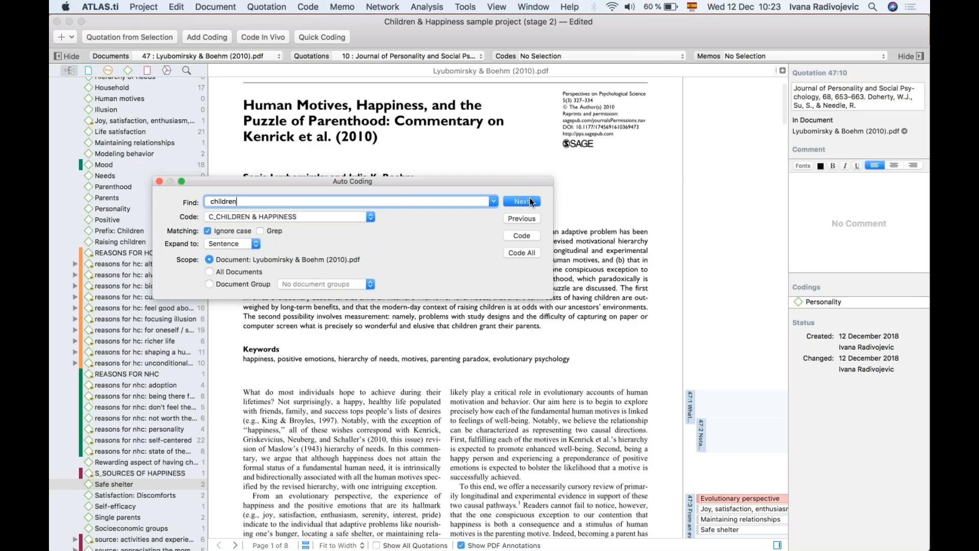
{"action": "left_click_drag", "start_coordinate": [504, 181], "coordinate": [606, 117]}
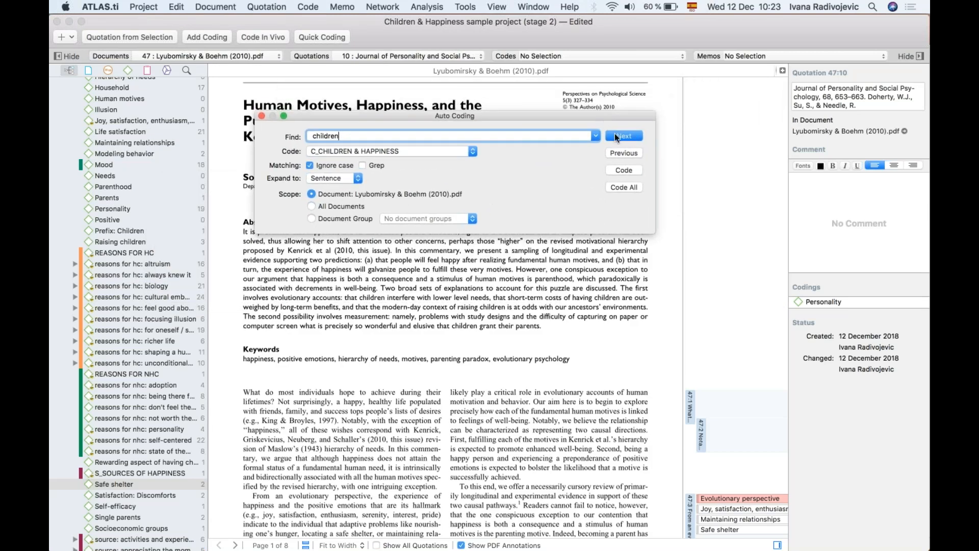
{"action": "left_click", "coordinate": [616, 135]}
{"action": "left_click", "coordinate": [616, 135]}
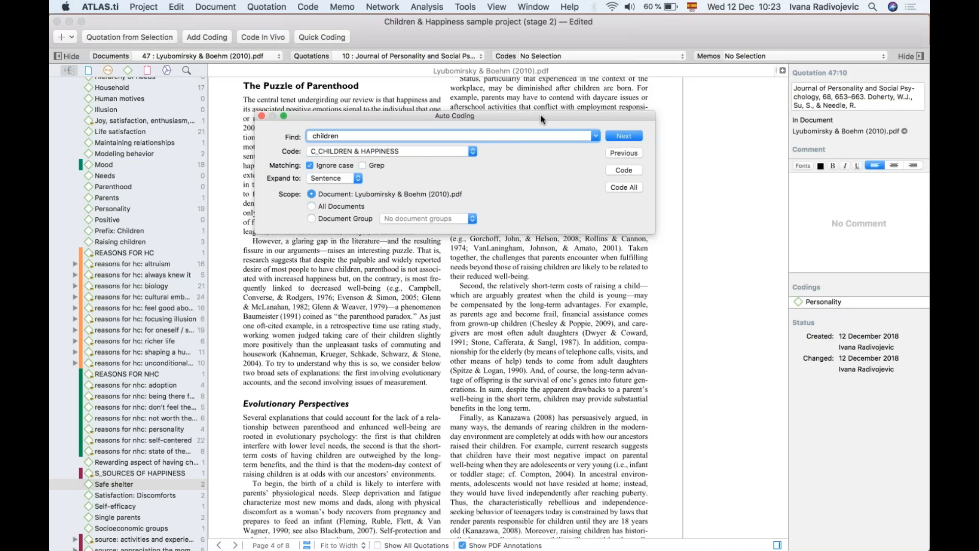
{"action": "left_click_drag", "start_coordinate": [540, 119], "coordinate": [464, 260]}
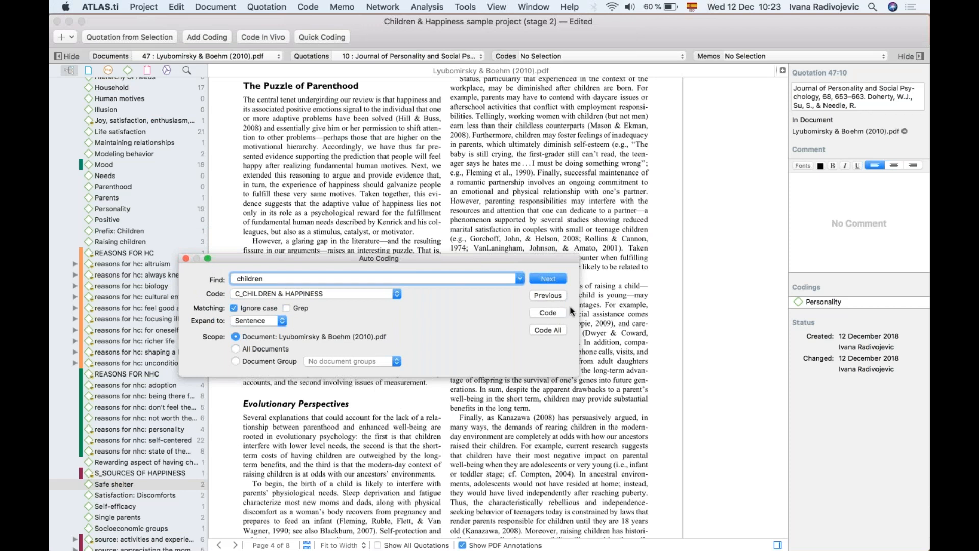
{"action": "left_click", "coordinate": [544, 311]}
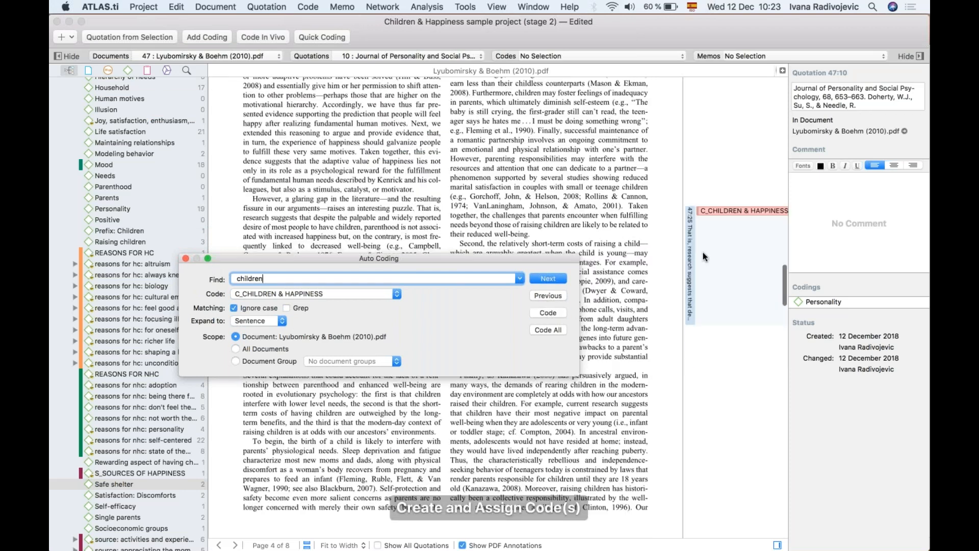
{"action": "left_click", "coordinate": [535, 312]}
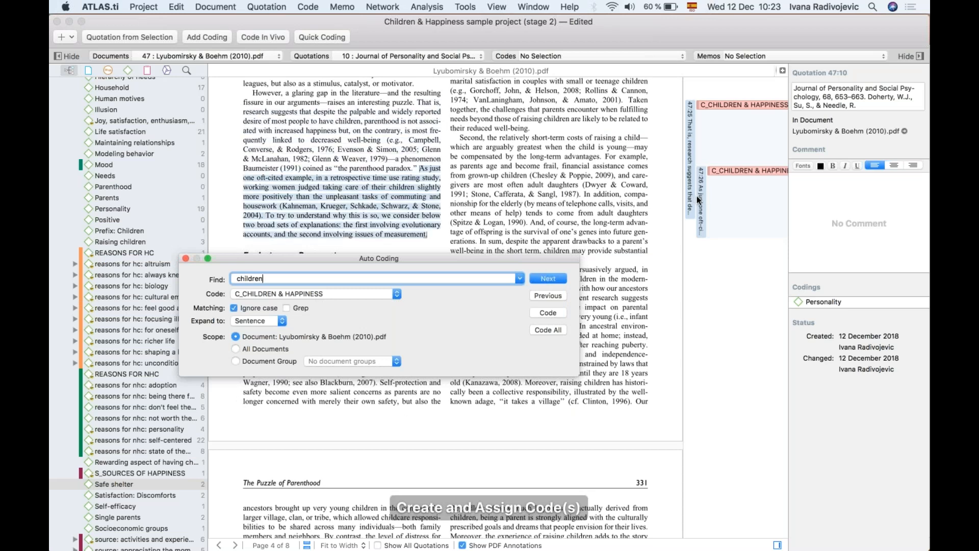
Step: Code all "children" matches in the article with C_CHILDREN & HAPPINESS and close Auto Coding
{"action": "left_click", "coordinate": [543, 328]}
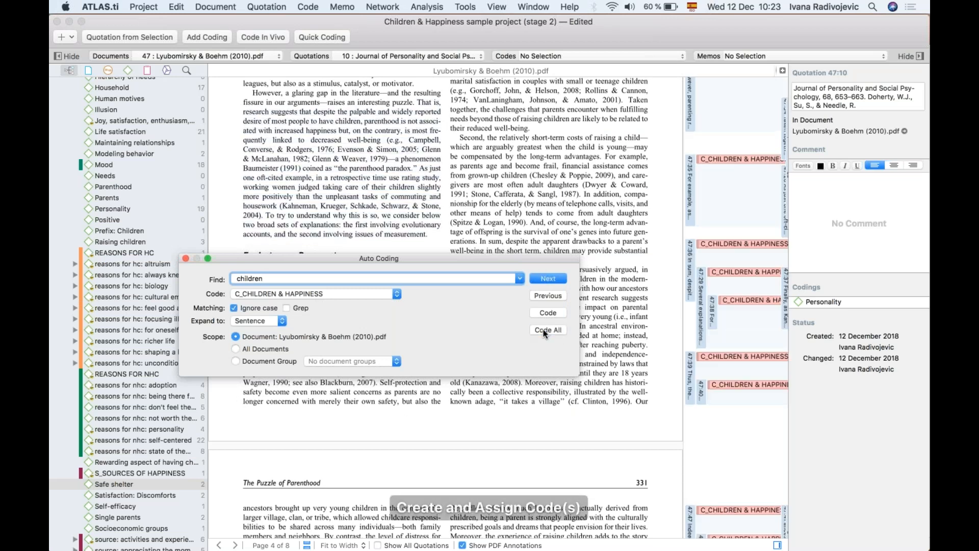
{"action": "left_click", "coordinate": [185, 259]}
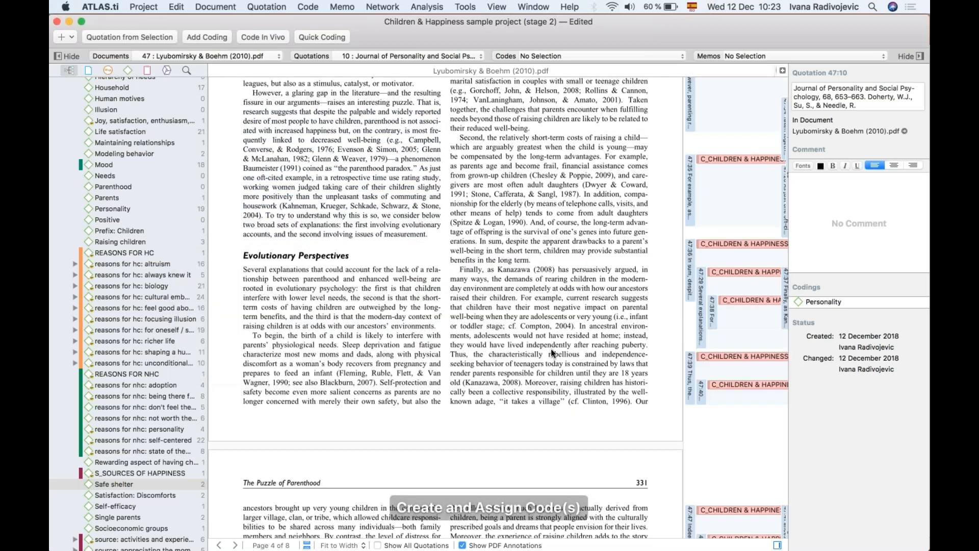
Step: Shorten the "Several explanations" quotation to end at "ancestors' environments" and assign the Personality code to the "In sum" quotation
{"action": "left_click", "coordinate": [701, 301]}
{"action": "left_click_drag", "start_coordinate": [338, 348], "coordinate": [435, 328]}
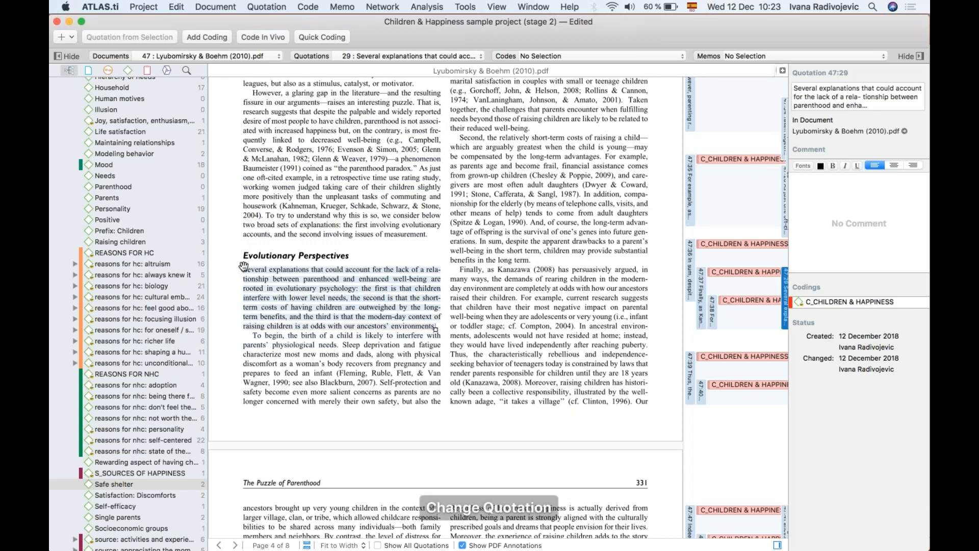
{"action": "left_click_drag", "start_coordinate": [116, 207], "coordinate": [689, 294]}
{"action": "left_click_drag", "start_coordinate": [689, 267], "coordinate": [688, 268]}
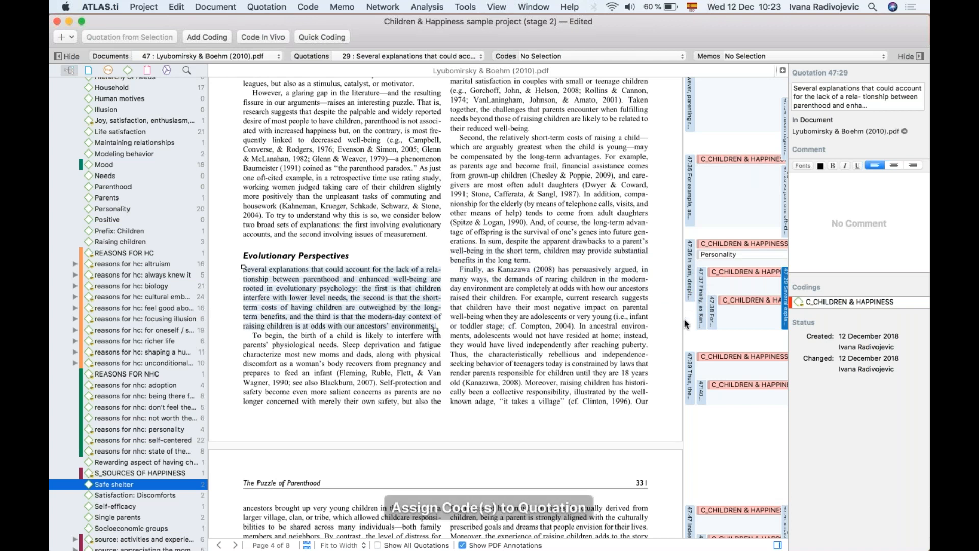
Step: Widen the margin area and inspect the overlapping quotations from "Finally" to "Thus, the characteristically rebellious" on page 4
{"action": "left_click_drag", "start_coordinate": [682, 320], "coordinate": [597, 319]}
{"action": "left_click", "coordinate": [614, 271]}
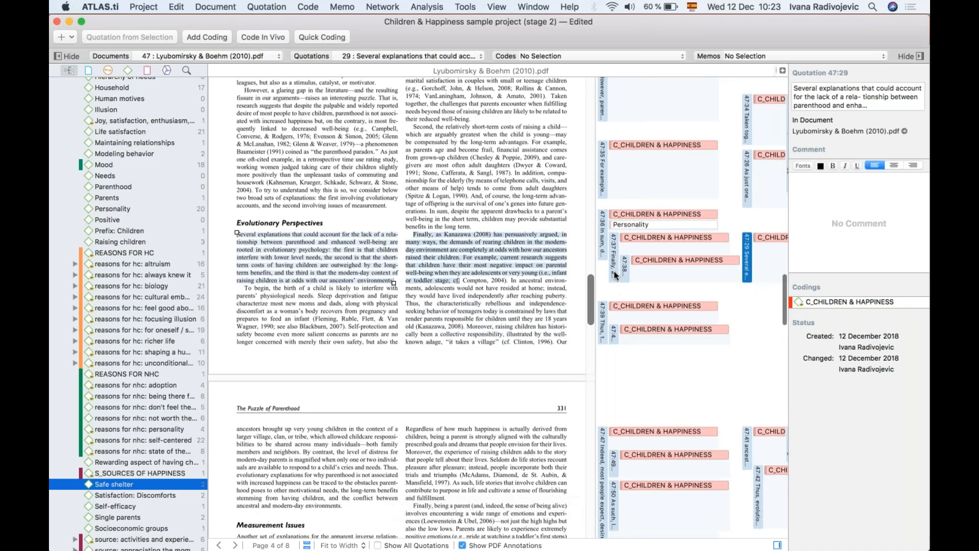
{"action": "left_click", "coordinate": [623, 274]}
{"action": "left_click", "coordinate": [604, 311]}
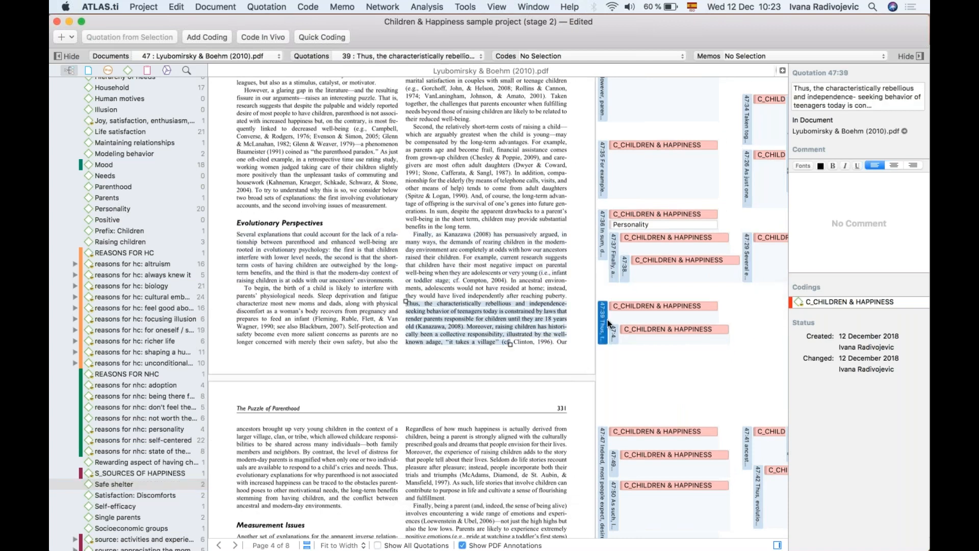
Step: Delete the overlapping quotations beginning "Moreover, raising children" and "Thus, the characteristically rebellious"
{"action": "left_click", "coordinate": [614, 335]}
{"action": "left_click", "coordinate": [603, 330]}
{"action": "left_click", "coordinate": [615, 335]}
{"action": "right_click", "coordinate": [615, 336]}
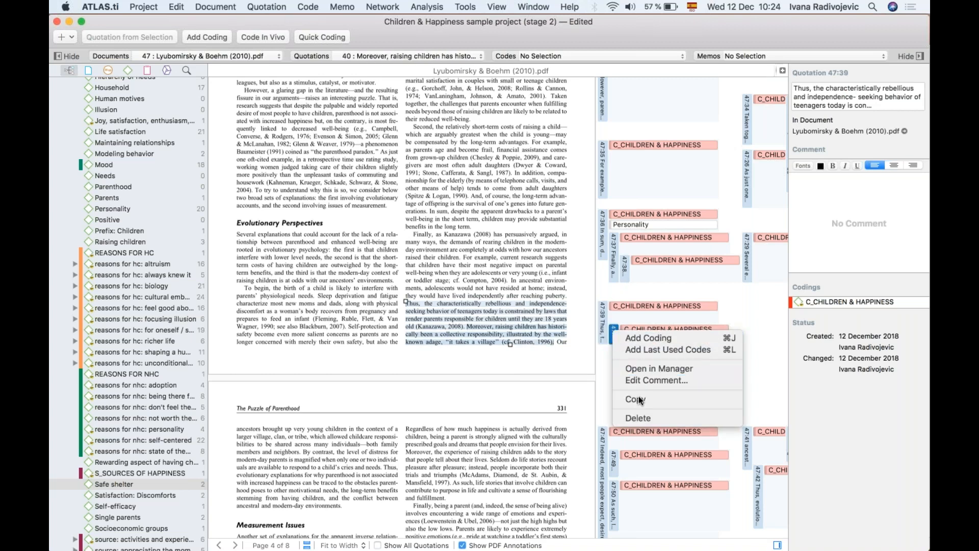
{"action": "left_click", "coordinate": [638, 418]}
{"action": "right_click", "coordinate": [603, 320]}
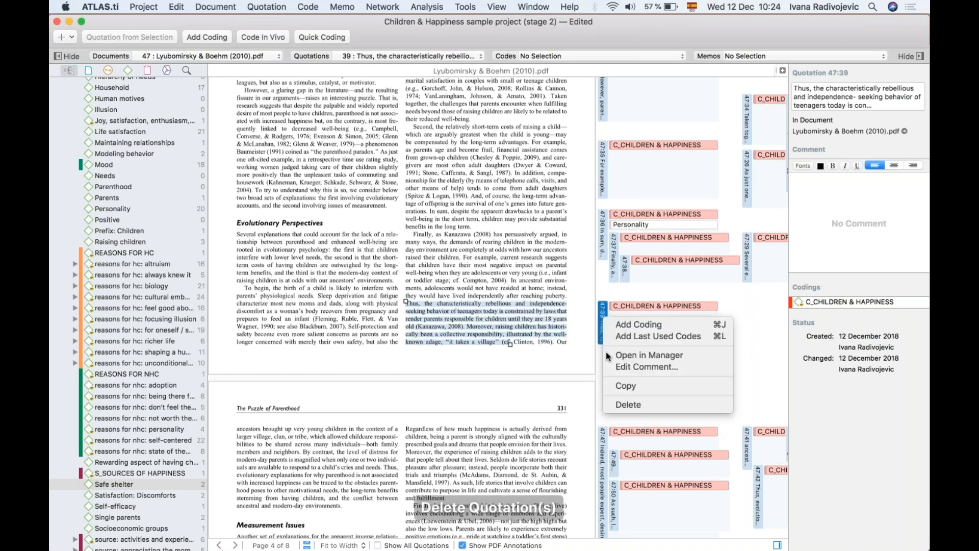
{"action": "left_click", "coordinate": [619, 400]}
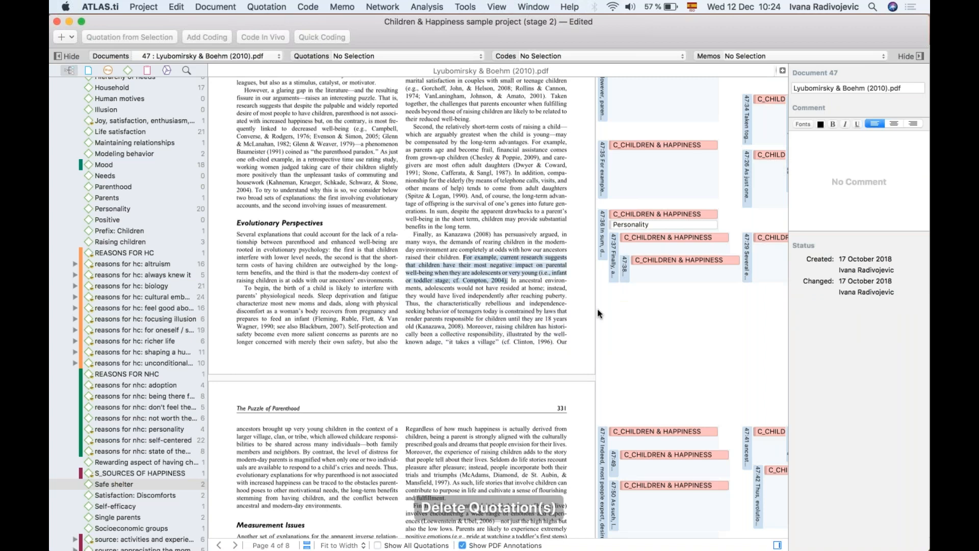
Step: Select the "Happiness has also been shown" quotation coded Safe shelter and Single parents on page 2 of the article
{"action": "scroll", "coordinate": [558, 355], "scroll_direction": "up", "scroll_amount": 10}
{"action": "scroll", "coordinate": [559, 361], "scroll_direction": "up", "scroll_amount": 9}
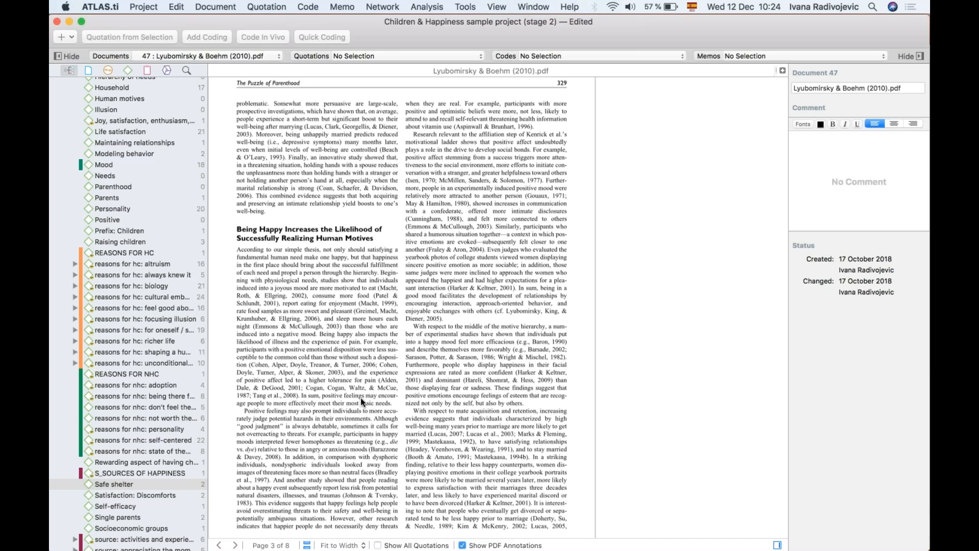
{"action": "scroll", "coordinate": [360, 397], "scroll_direction": "up", "scroll_amount": 20}
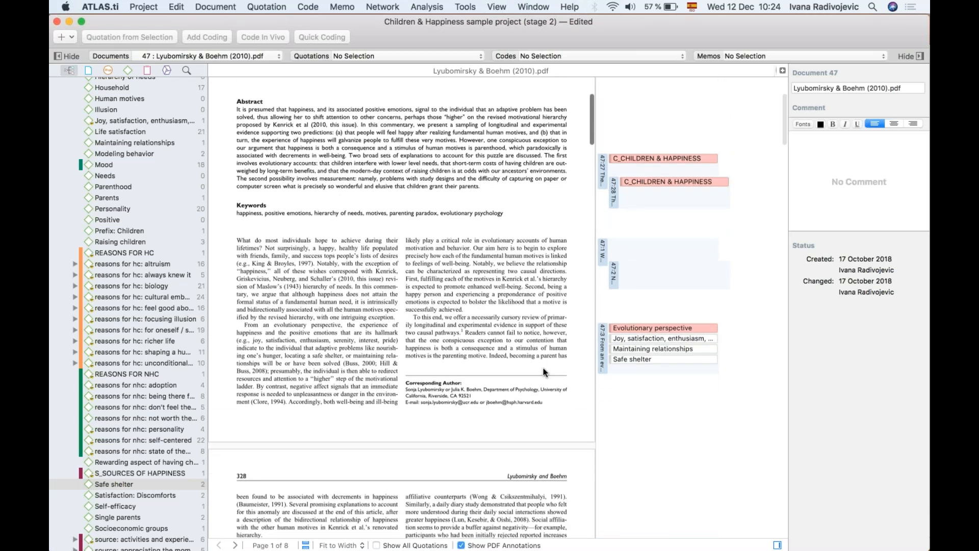
{"action": "scroll", "coordinate": [543, 368], "scroll_direction": "down", "scroll_amount": 5}
{"action": "scroll", "coordinate": [543, 368], "scroll_direction": "down", "scroll_amount": 5}
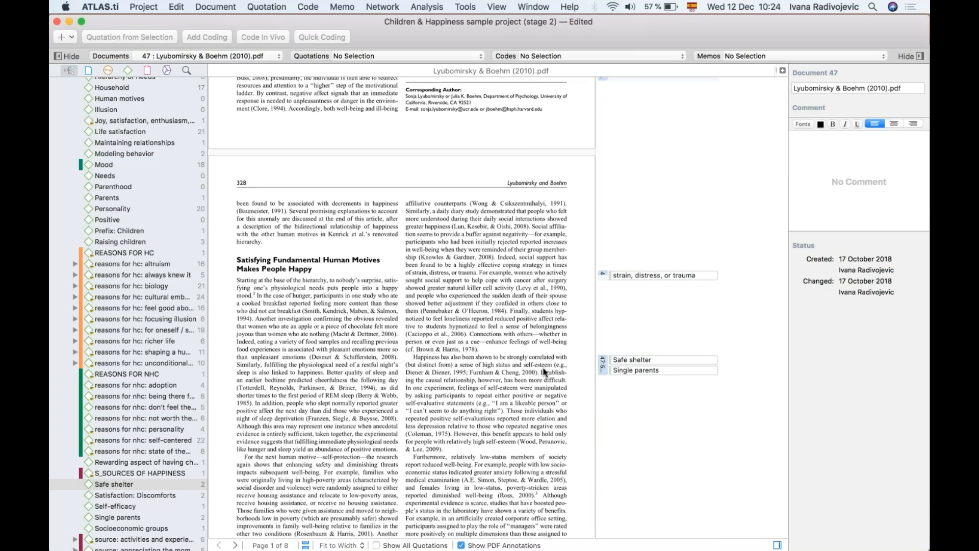
{"action": "left_click", "coordinate": [602, 368]}
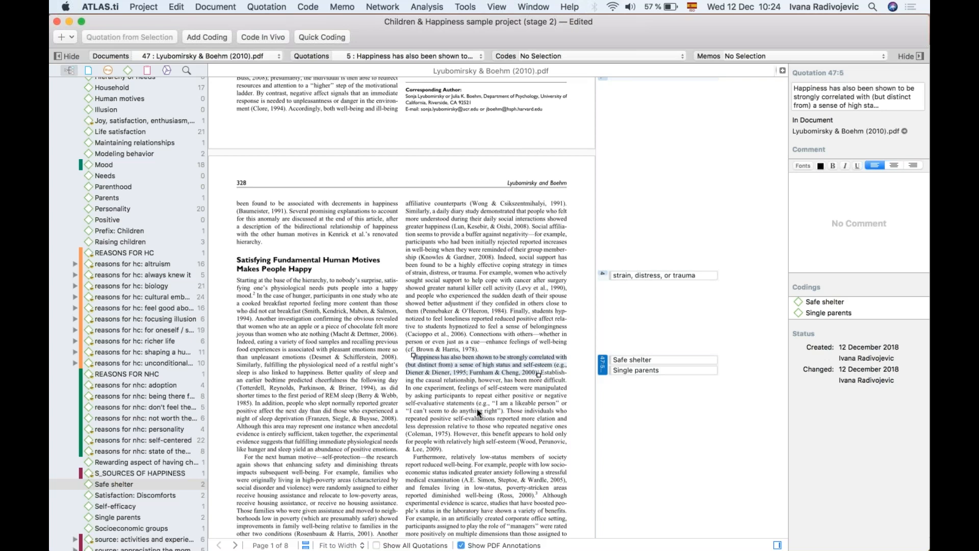
Step: Create a new memo in the project and look at the fonts available for its text
{"action": "scroll", "coordinate": [127, 357], "scroll_direction": "down", "scroll_amount": 10}
{"action": "left_click", "coordinate": [66, 491]}
{"action": "scroll", "coordinate": [86, 485], "scroll_direction": "down", "scroll_amount": 5}
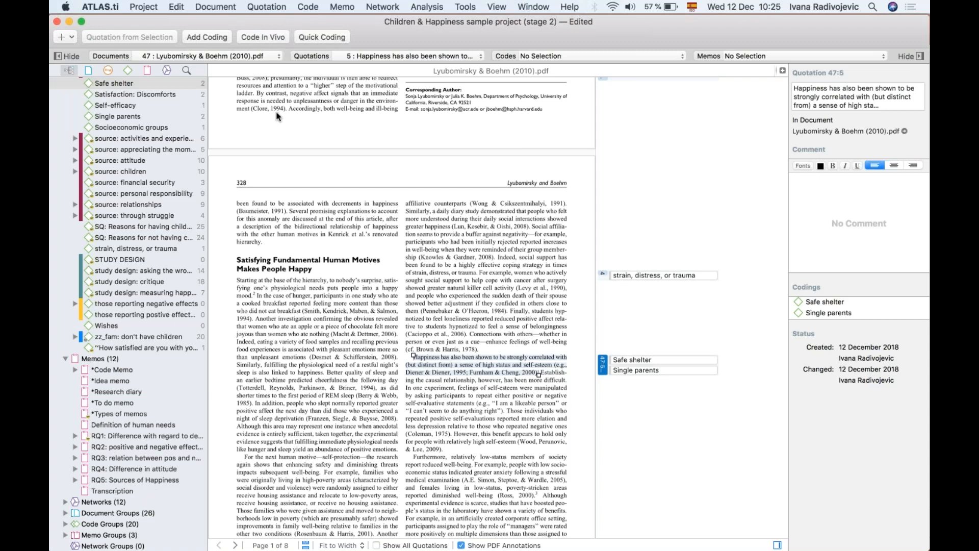
{"action": "left_click", "coordinate": [71, 38]}
{"action": "left_click", "coordinate": [91, 96]}
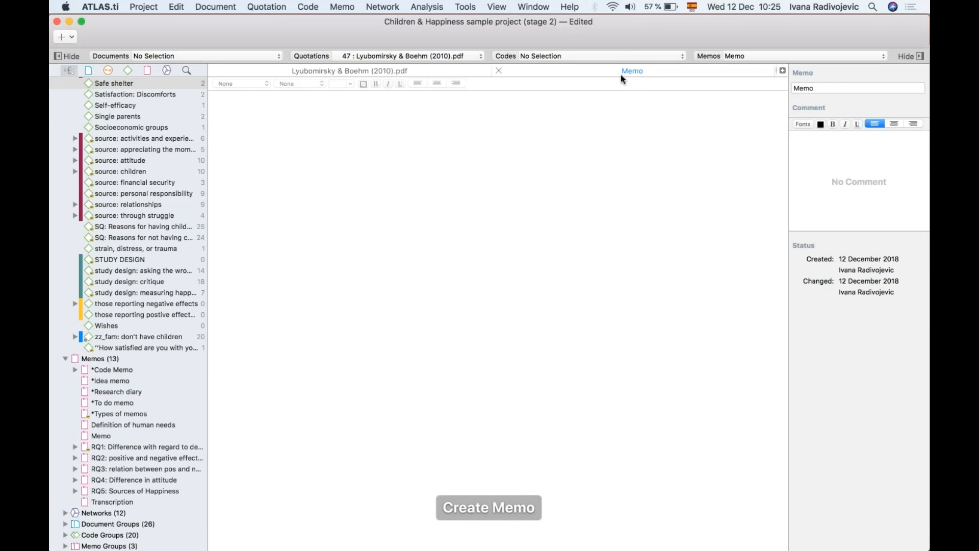
{"action": "left_click", "coordinate": [541, 144]}
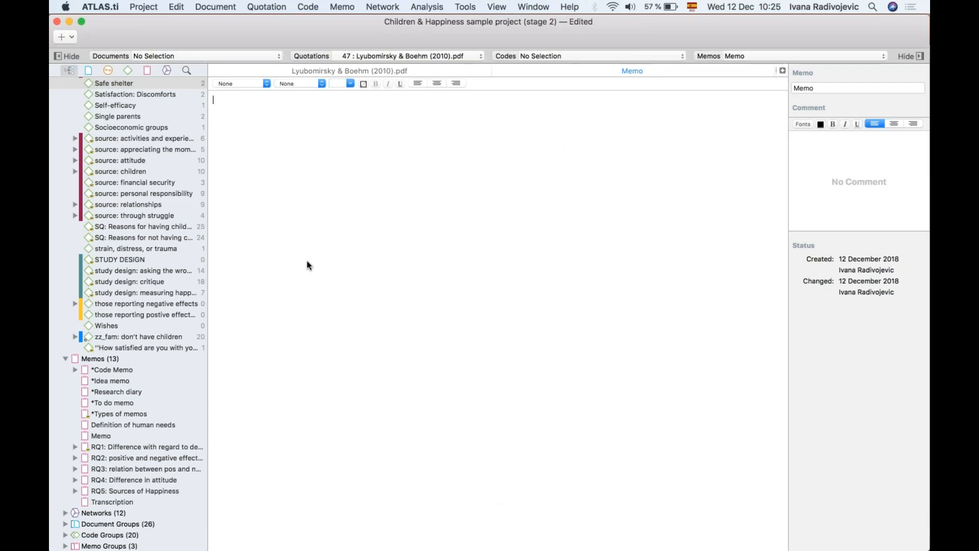
{"action": "left_click", "coordinate": [266, 87]}
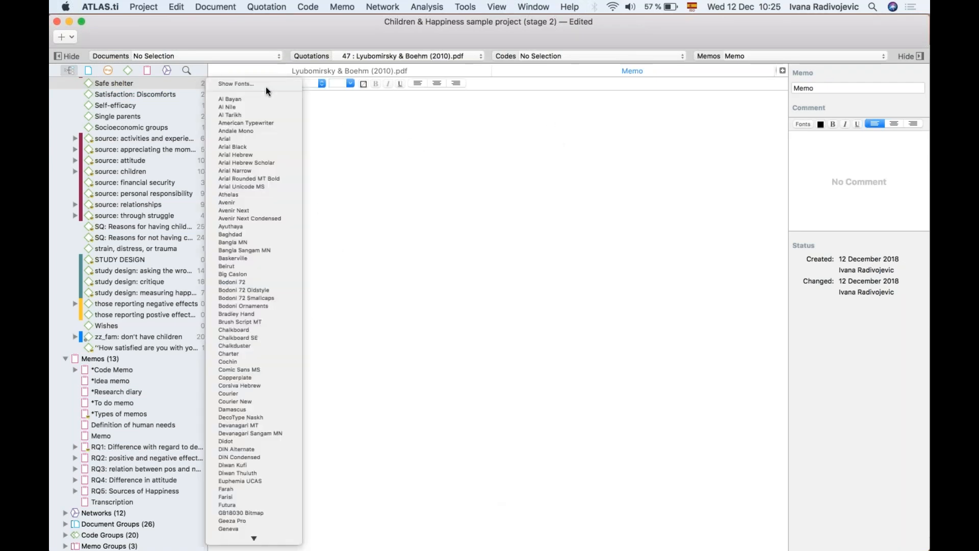
{"action": "left_click", "coordinate": [329, 127]}
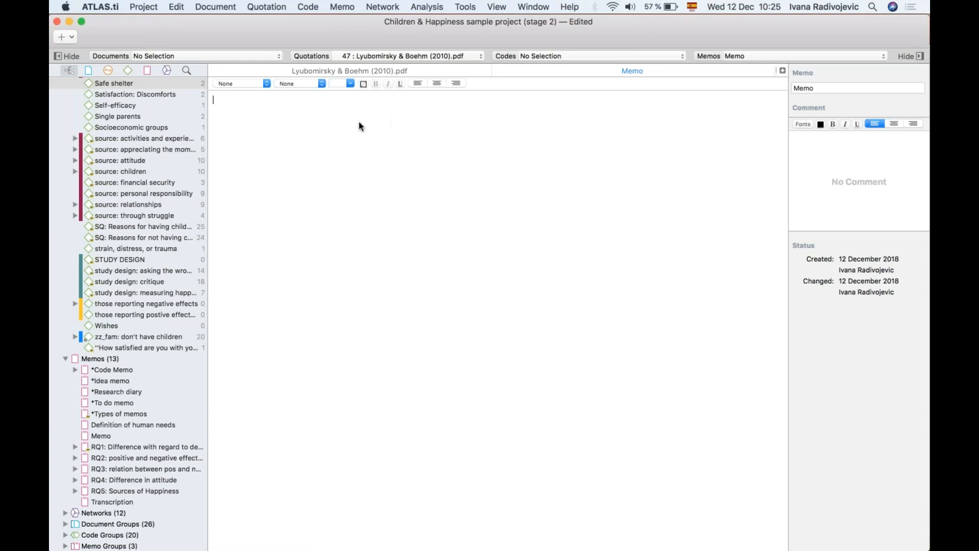
Step: Write "Write our reflections, analyses, descriptions, ideas, questions, doubts, tasks, research diary, ..." as the memo's first paragraph
{"action": "type", "text": "Write our "}
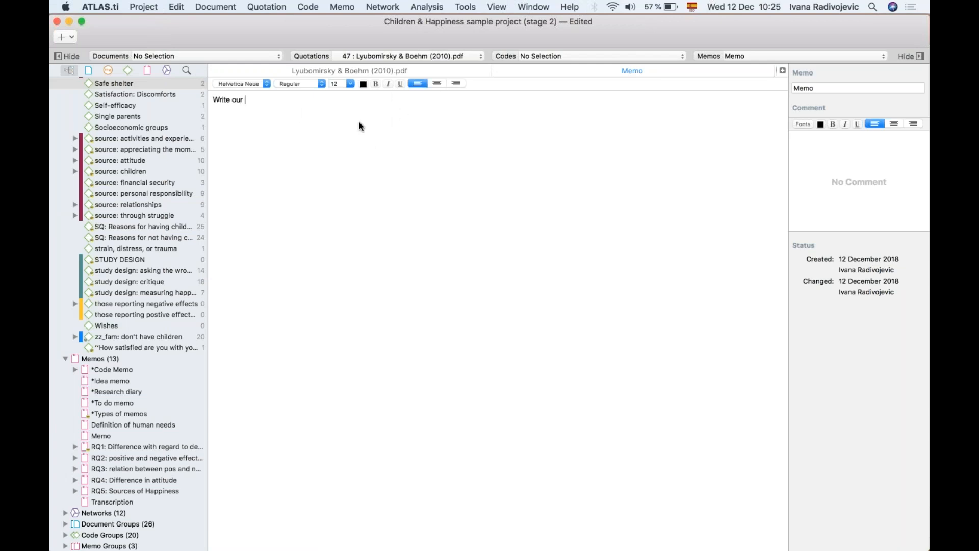
{"action": "type", "text": "reflections, analyses, descriptions, ideas, ques"}
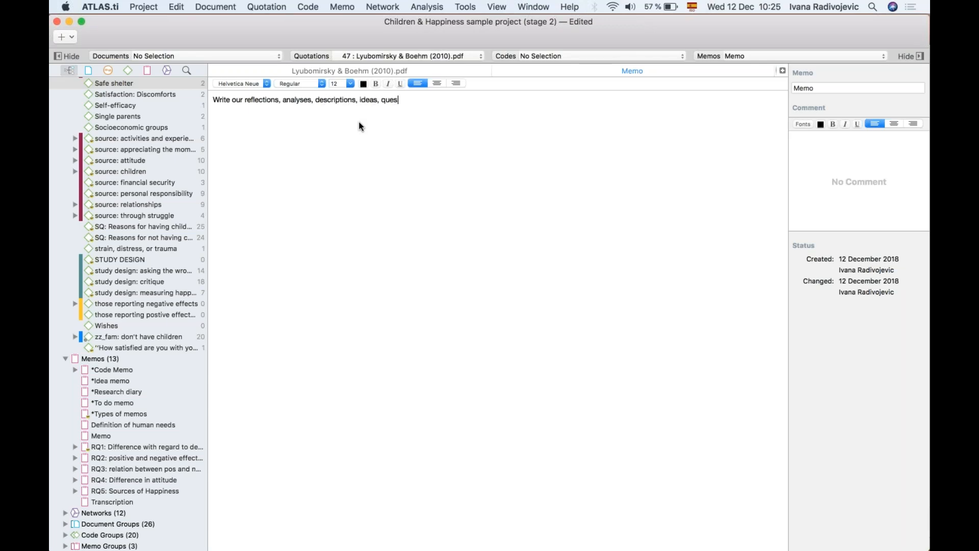
{"action": "type", "text": "tions, doubts, tasks, research diary, ..."}
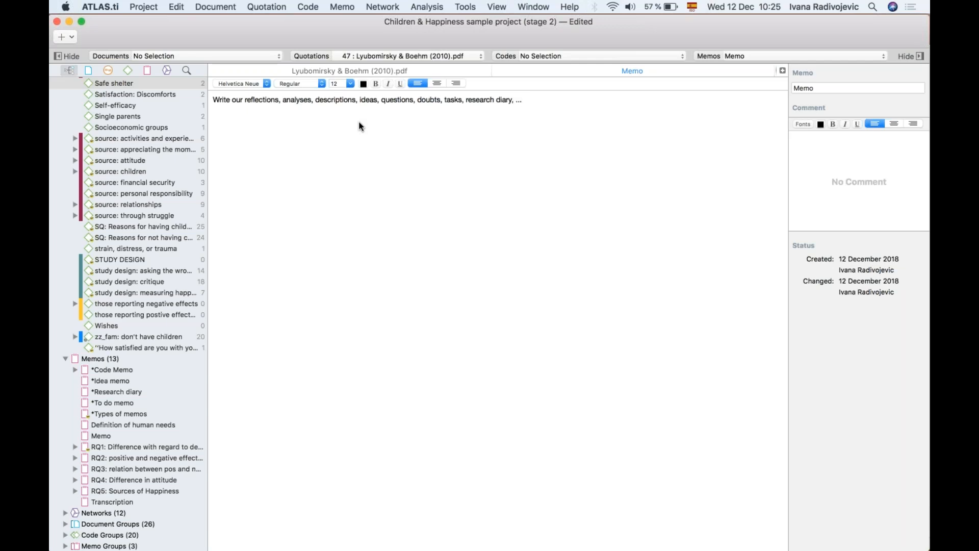
{"action": "key", "text": "Return"}
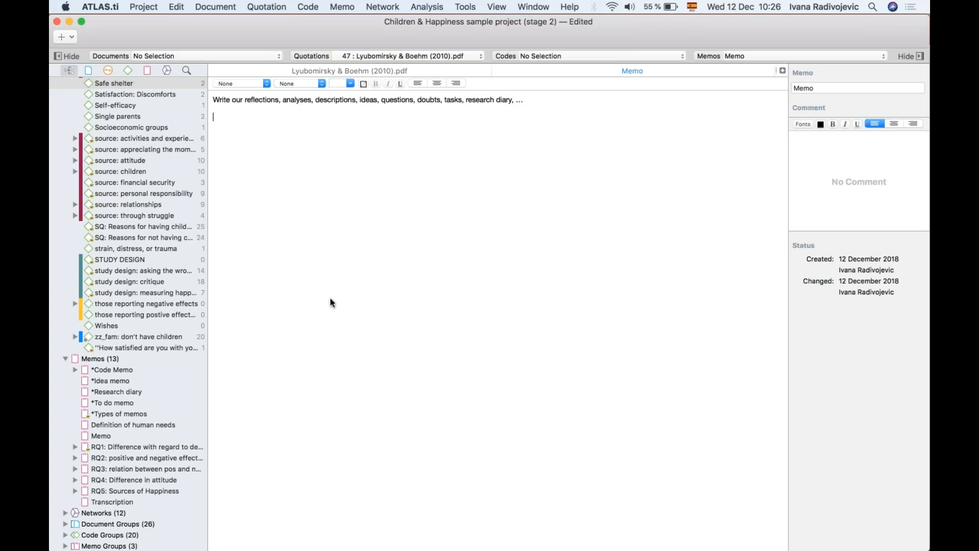
Step: Add the paragraph "I find it interesting that Lyubomirsky & Boehm (2010) talk about safe shelters..." to the memo
{"action": "type", "text": "I find i"}
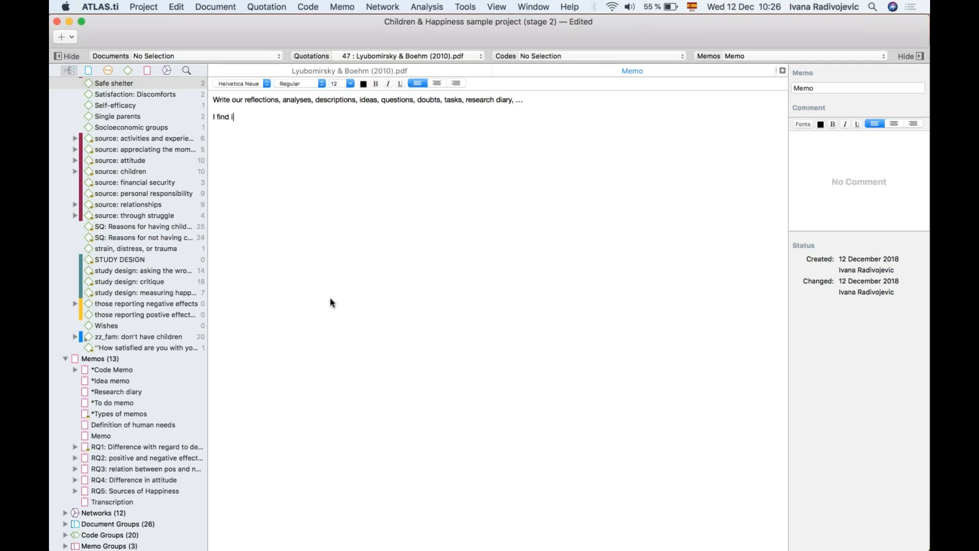
{"action": "type", "text": "t interesting that Lyubomirsky & Boehm ("}
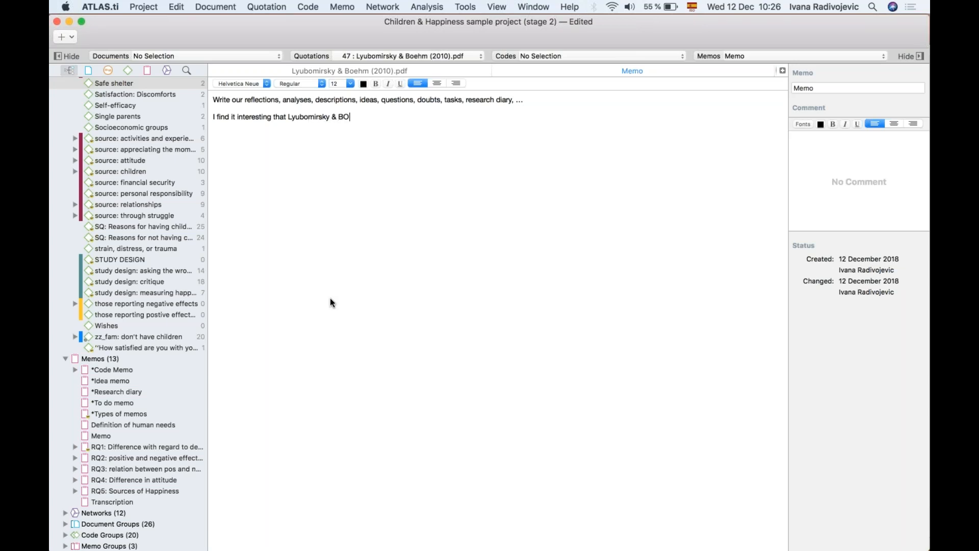
{"action": "type", "text": "2010)"}
{"action": "type", "text": "talk about s"}
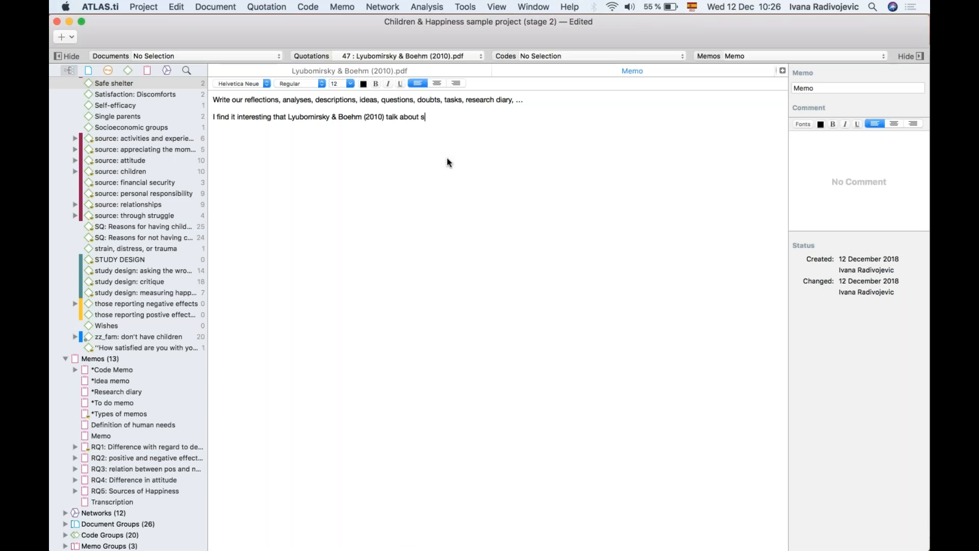
{"action": "type", "text": "afe shelters..."}
Step: Return to the article and link the new memo to the "Happiness has also been shown" quotation on page 2
{"action": "left_click", "coordinate": [413, 68]}
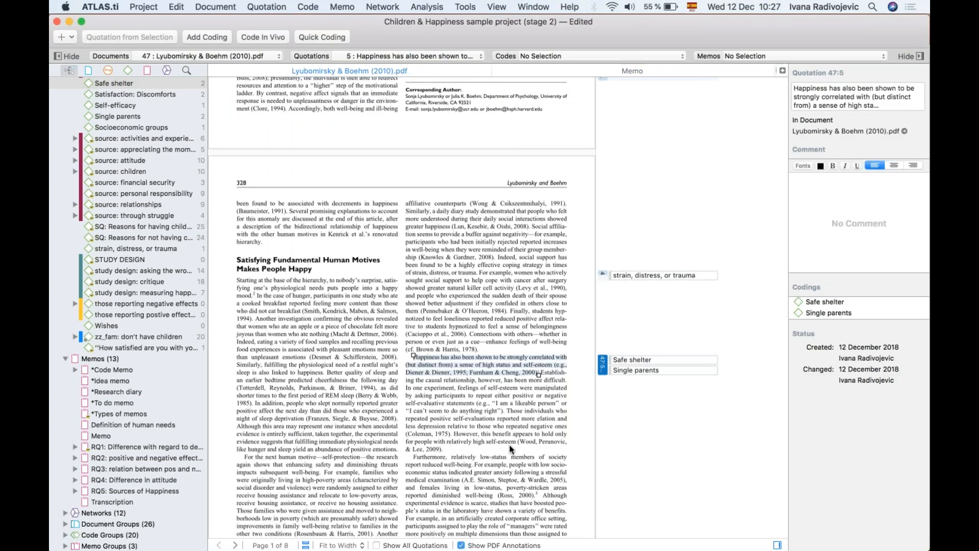
{"action": "scroll", "coordinate": [509, 445], "scroll_direction": "down", "scroll_amount": 5}
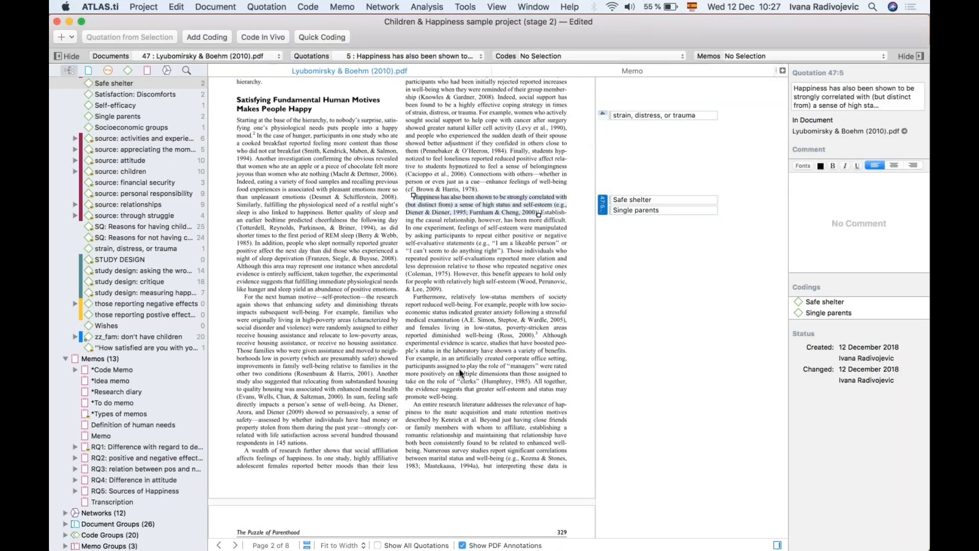
{"action": "left_click", "coordinate": [429, 237]}
{"action": "left_click", "coordinate": [603, 204]}
{"action": "left_click_drag", "start_coordinate": [414, 250], "coordinate": [458, 427]}
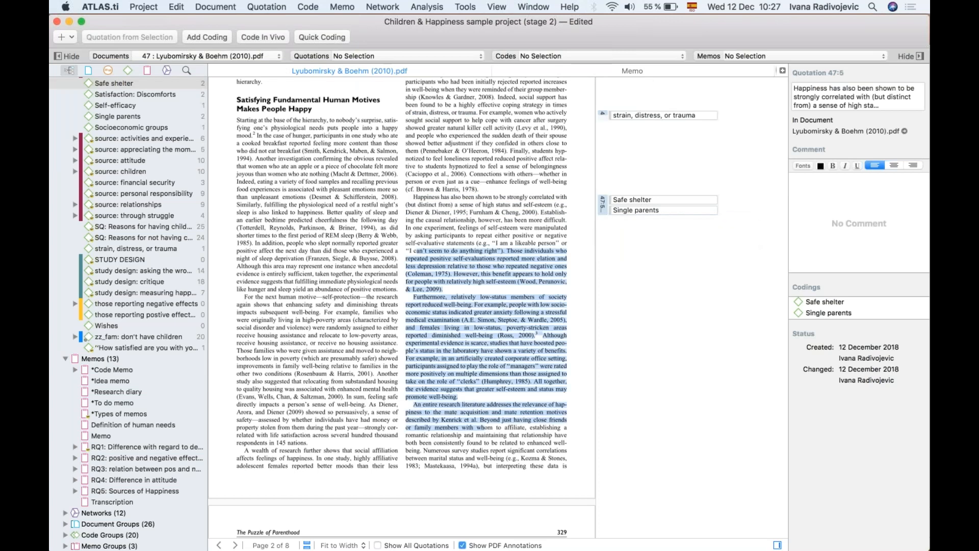
{"action": "left_click", "coordinate": [542, 203]}
{"action": "left_click", "coordinate": [603, 205]}
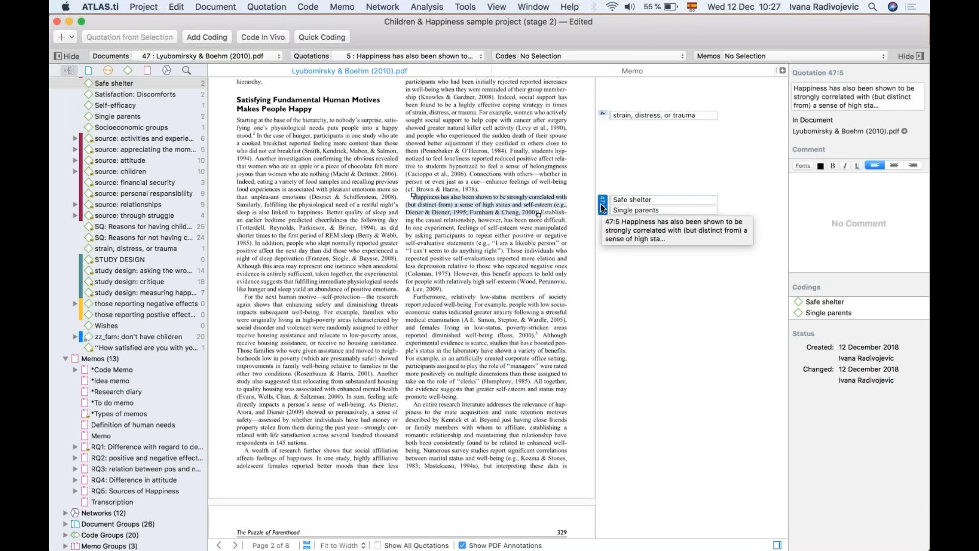
{"action": "left_click", "coordinate": [623, 200]}
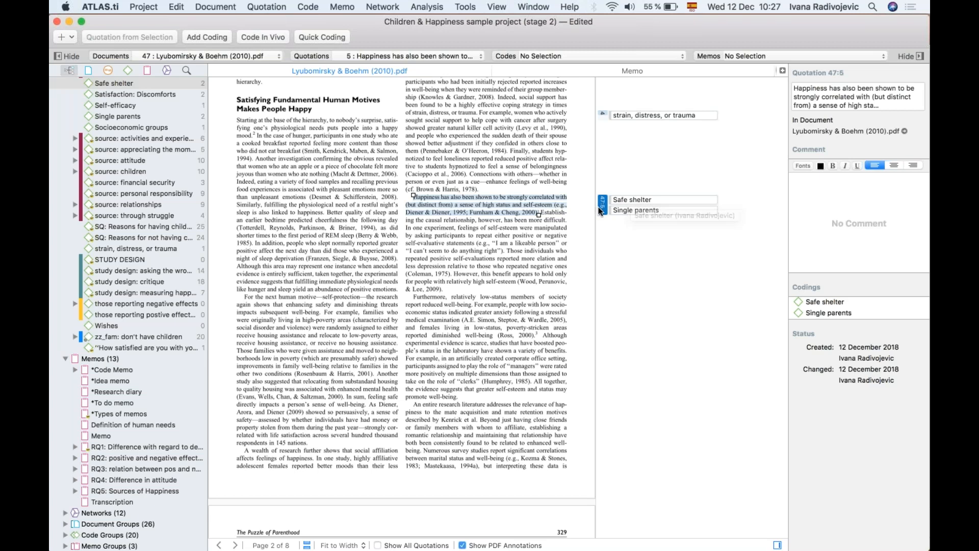
{"action": "left_click", "coordinate": [103, 435]}
{"action": "scroll", "coordinate": [104, 434], "scroll_direction": "down", "scroll_amount": 1}
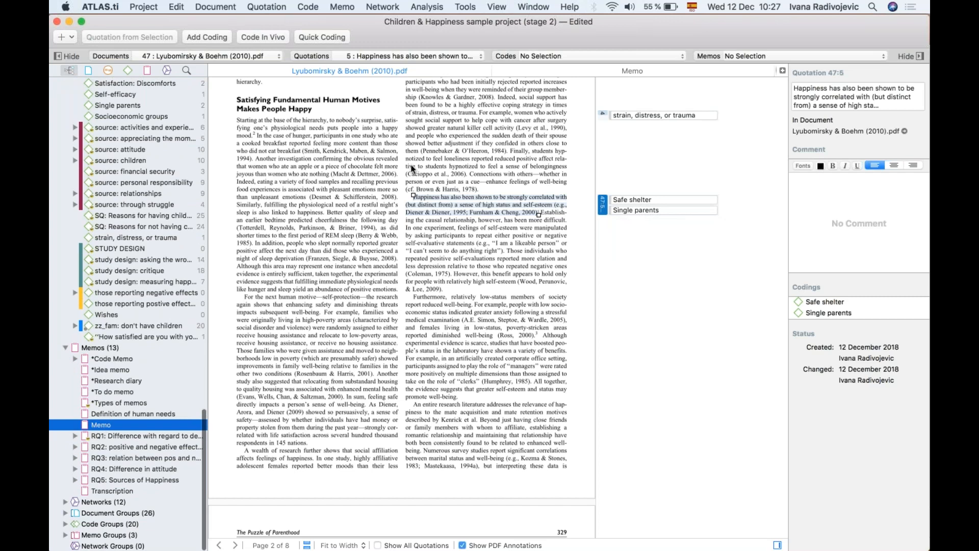
{"action": "left_click", "coordinate": [460, 209]}
{"action": "left_click_drag", "start_coordinate": [462, 207], "coordinate": [461, 207]}
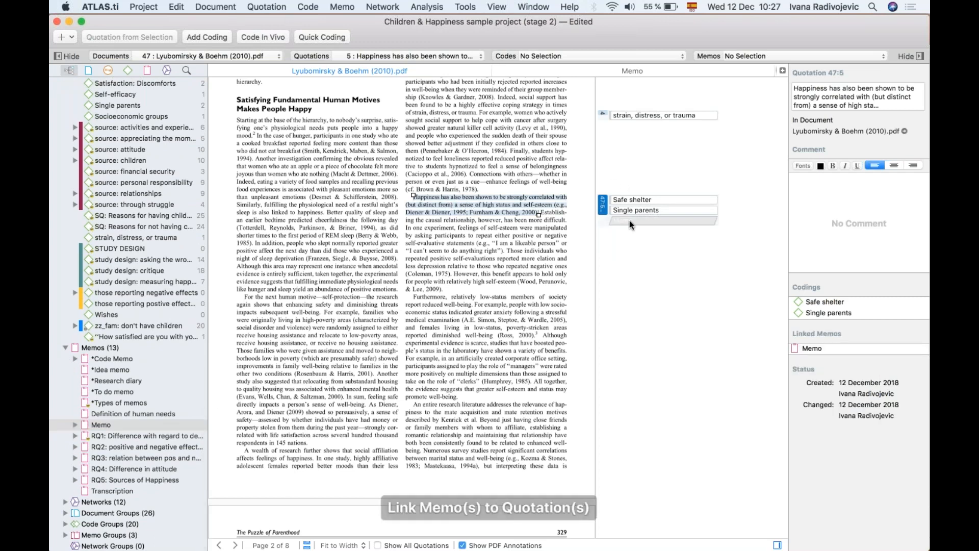
Step: Open the linked memo from the article's margin and rename it "Lyubomirsky & Boehm (2010)"
{"action": "left_click", "coordinate": [629, 220]}
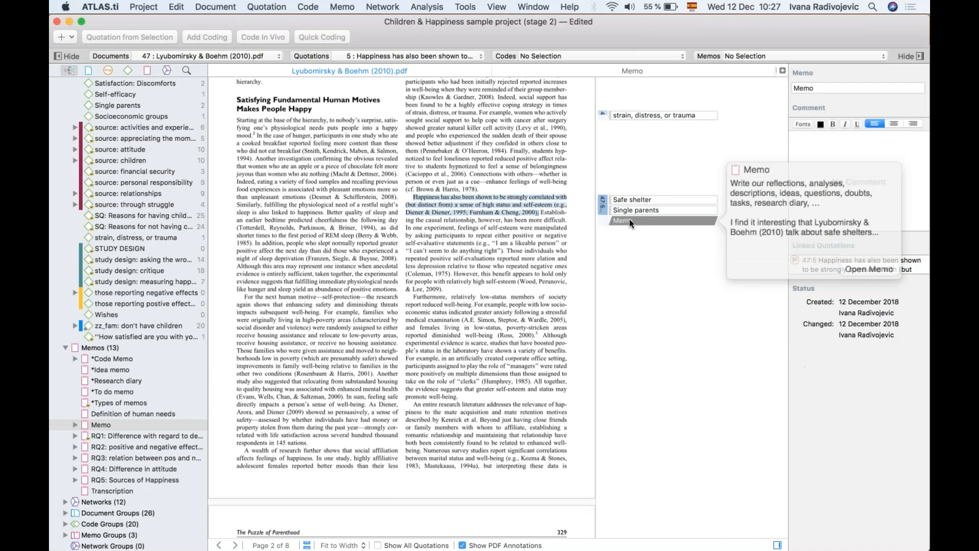
{"action": "left_click", "coordinate": [839, 263]}
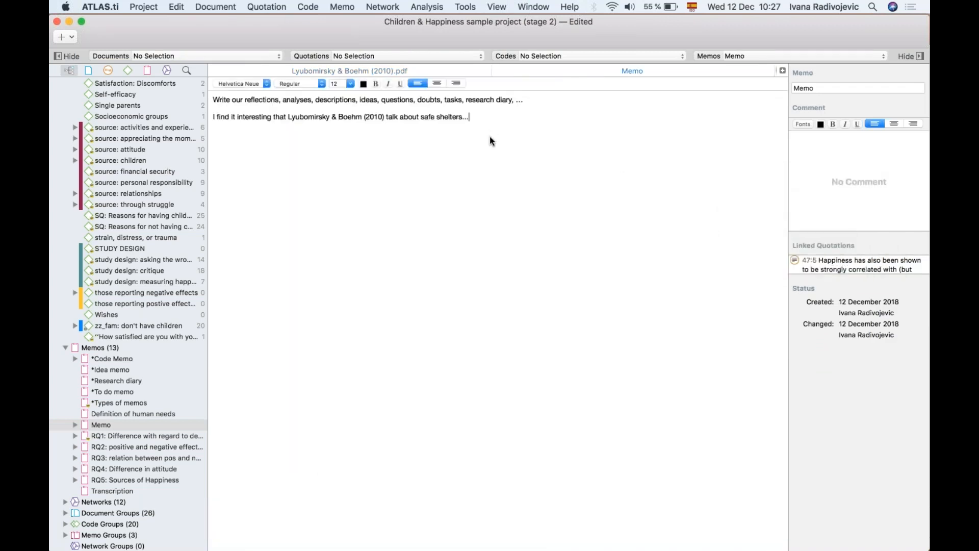
{"action": "left_click", "coordinate": [828, 89]}
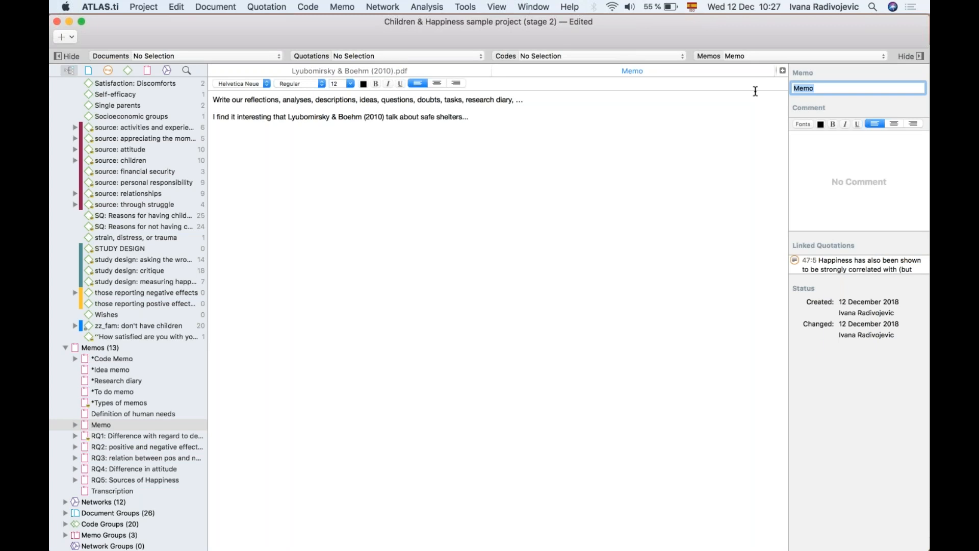
{"action": "left_click", "coordinate": [333, 136]}
{"action": "left_click_drag", "start_coordinate": [288, 116], "coordinate": [385, 117]}
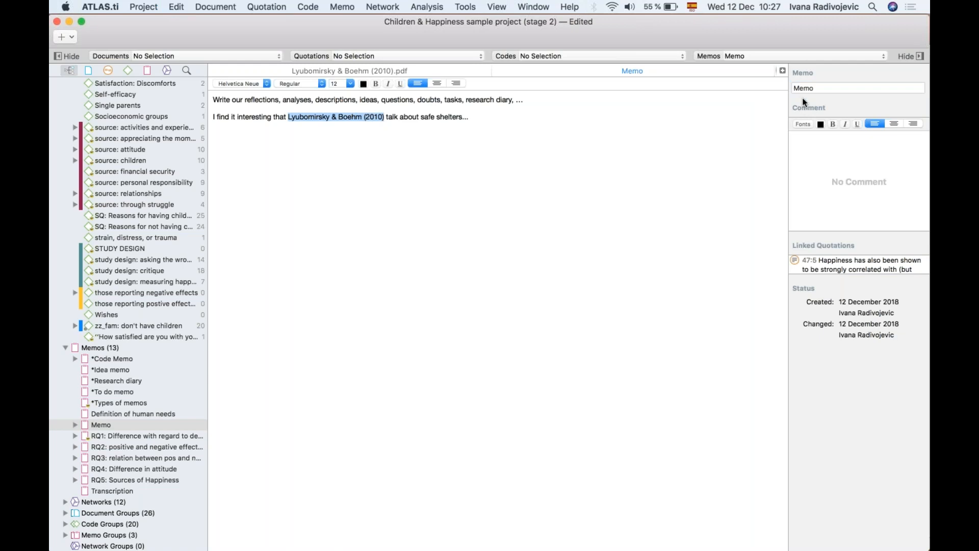
{"action": "left_click", "coordinate": [807, 85]}
{"action": "type", "text": "Lyubomirsky & Boehm (2010)"}
{"action": "left_click", "coordinate": [658, 180]}
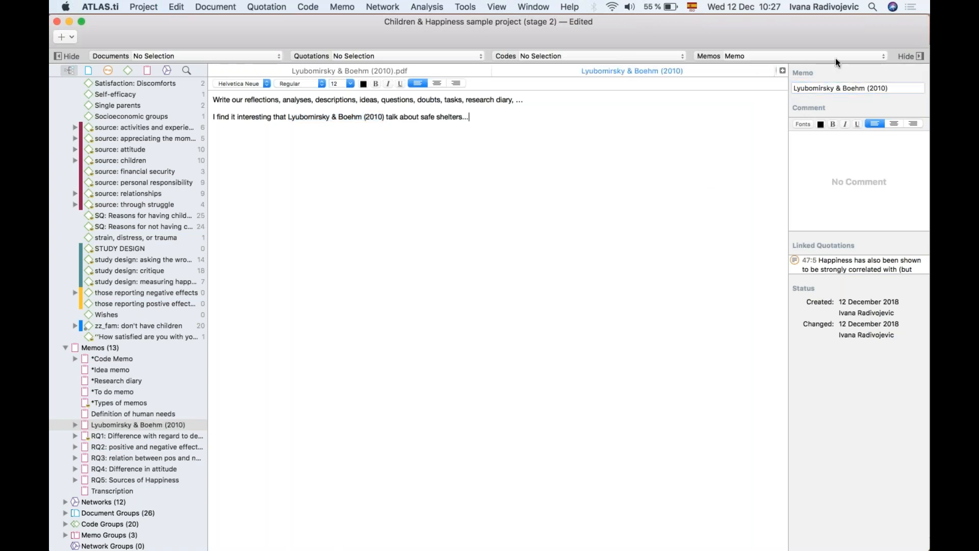
Step: Return to the article and link the "Definition of human needs" memo to the "strain, distress, or trauma" quotation
{"action": "left_click", "coordinate": [449, 70]}
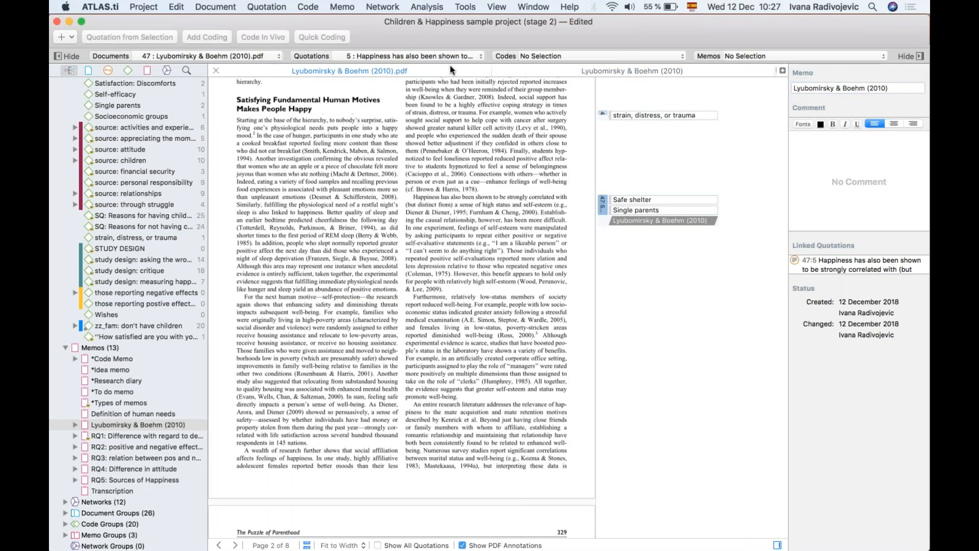
{"action": "left_click", "coordinate": [546, 243]}
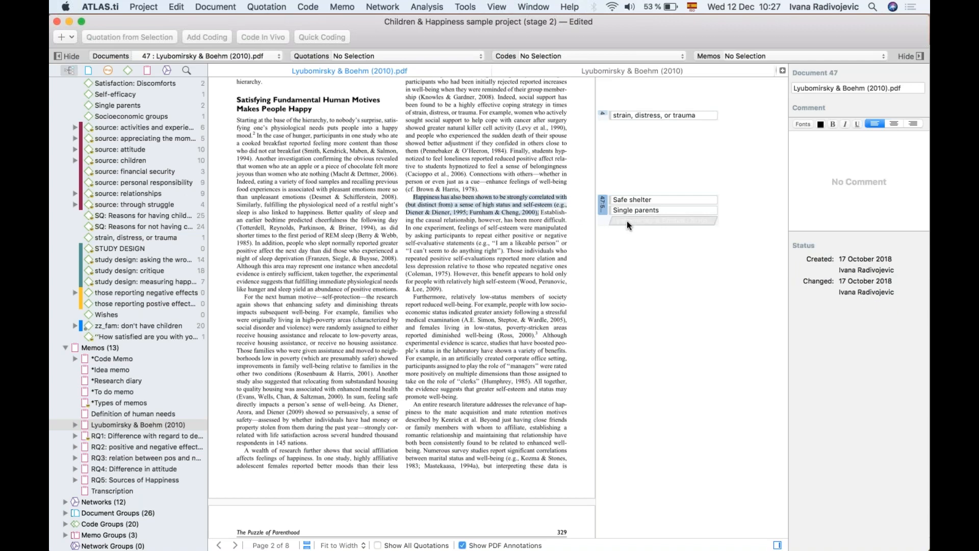
{"action": "scroll", "coordinate": [82, 454], "scroll_direction": "down", "scroll_amount": 1}
{"action": "left_click_drag", "start_coordinate": [102, 414], "coordinate": [603, 121]}
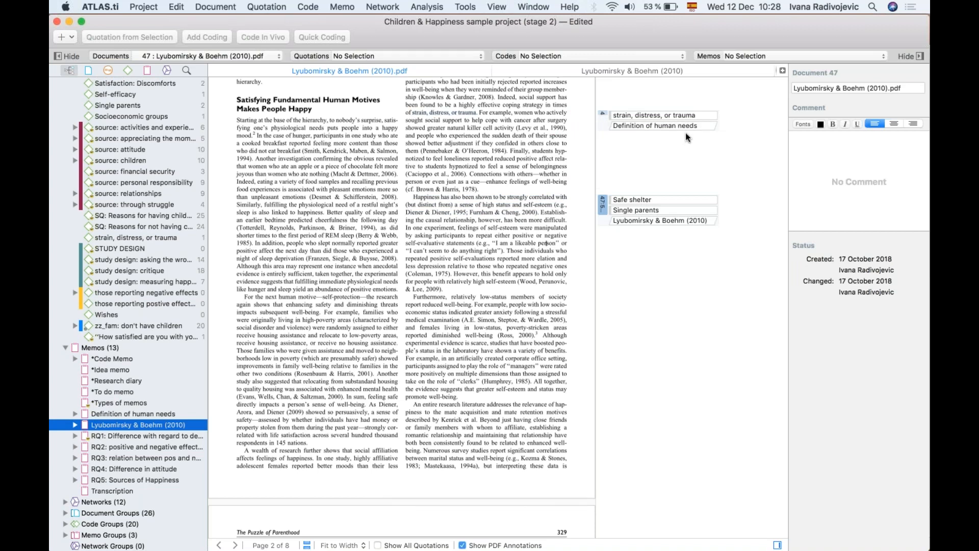
Step: Inspect the memos linked to the two page 2 quotations and return to the article's first page
{"action": "left_click", "coordinate": [653, 128]}
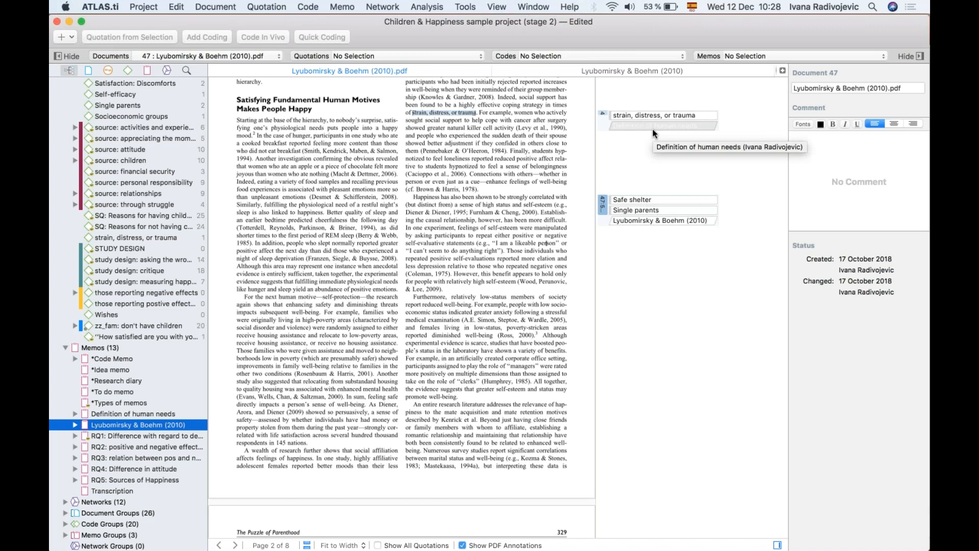
{"action": "left_click", "coordinate": [635, 222]}
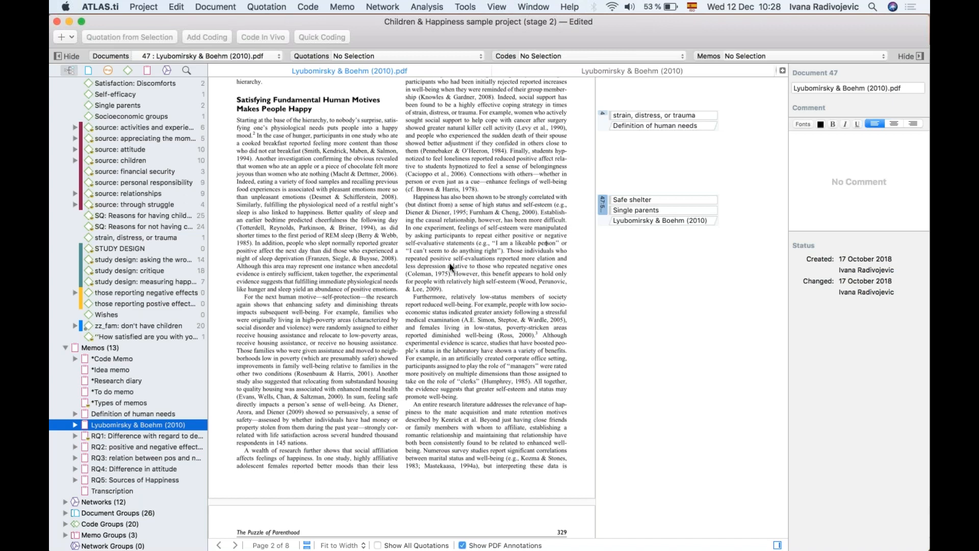
{"action": "left_click", "coordinate": [601, 206]}
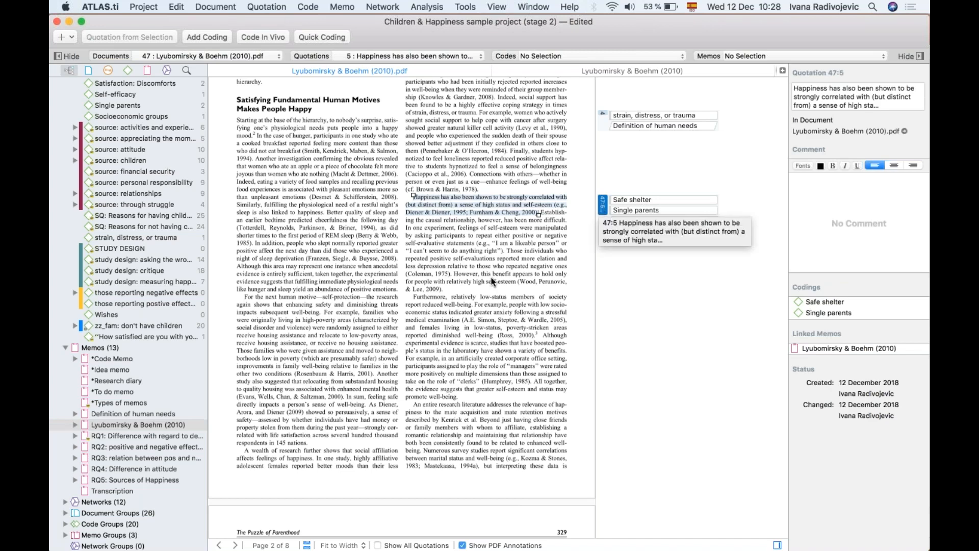
{"action": "scroll", "coordinate": [491, 279], "scroll_direction": "up", "scroll_amount": 10}
{"action": "scroll", "coordinate": [491, 277], "scroll_direction": "up", "scroll_amount": 5}
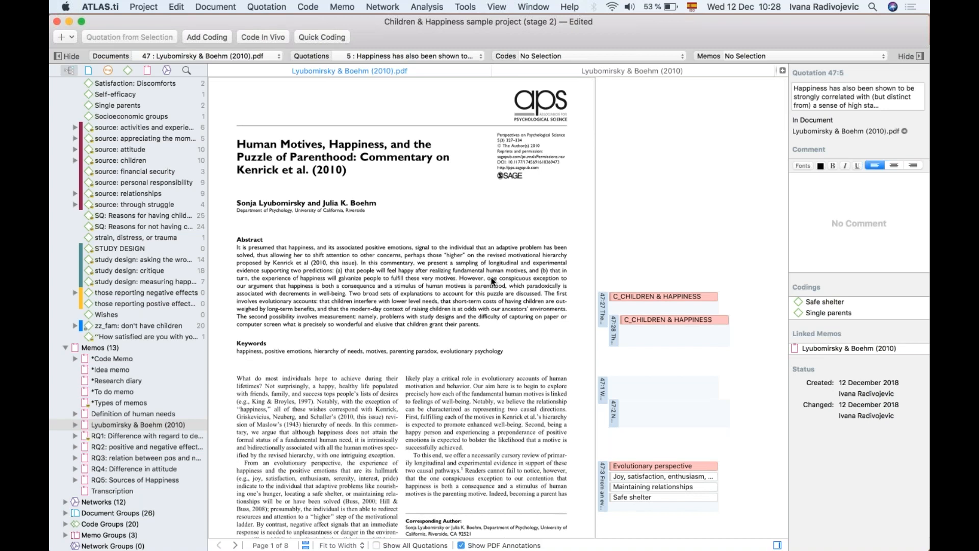
Step: Collapse the code and memo lists in the project tree and close the open Lyubomirsky & Boehm (2010) article and memo
{"action": "scroll", "coordinate": [62, 346], "scroll_direction": "up", "scroll_amount": 20}
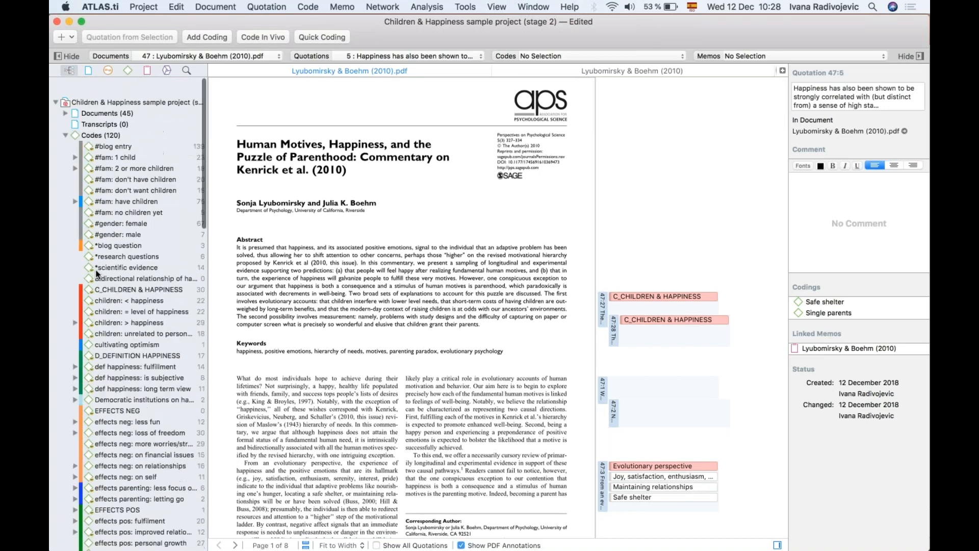
{"action": "left_click", "coordinate": [66, 119]}
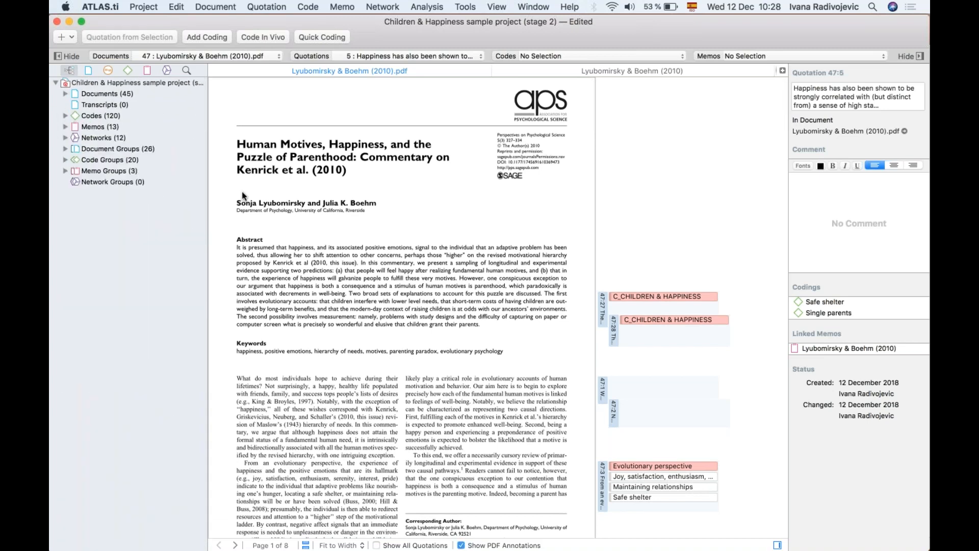
{"action": "left_click", "coordinate": [214, 71]}
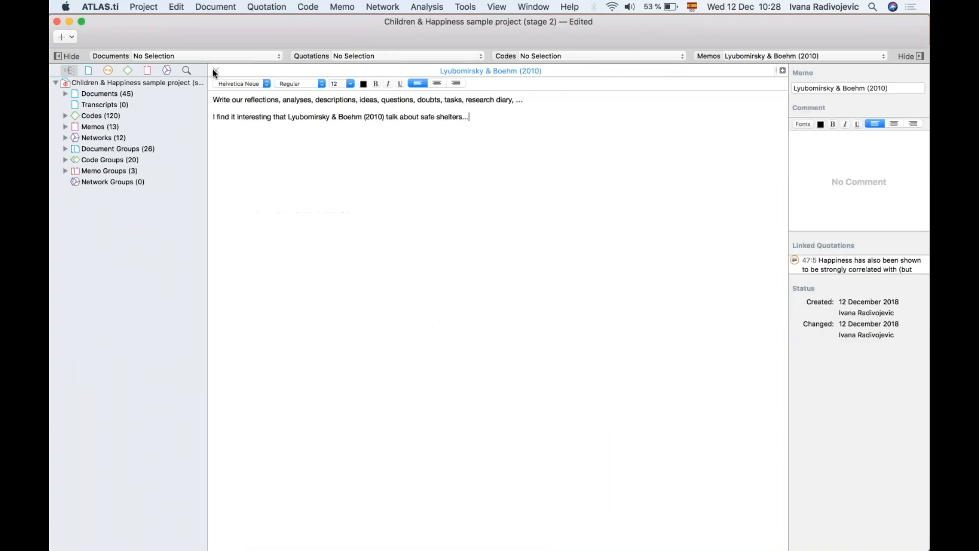
{"action": "left_click", "coordinate": [214, 71]}
Step: Open the video document "Raising Children Off-Grid - This Morning" from the project's documents and widen its video area
{"action": "left_click", "coordinate": [65, 94]}
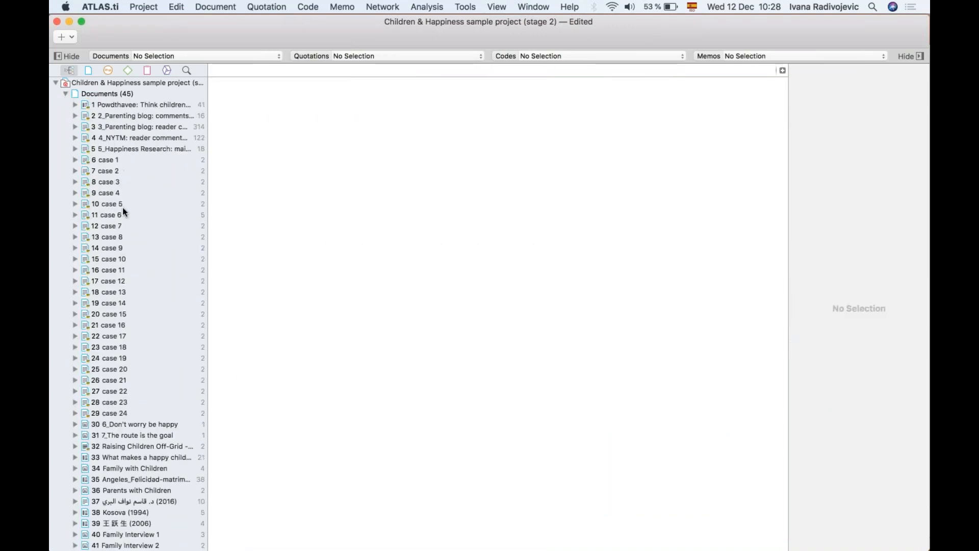
{"action": "right_click", "coordinate": [123, 207]}
{"action": "left_click", "coordinate": [60, 420]}
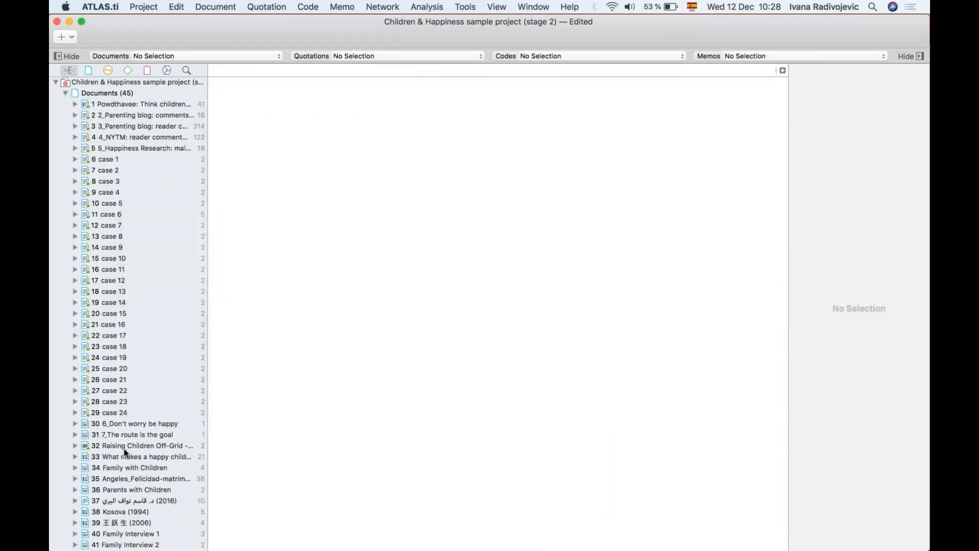
{"action": "double_click", "coordinate": [143, 444]}
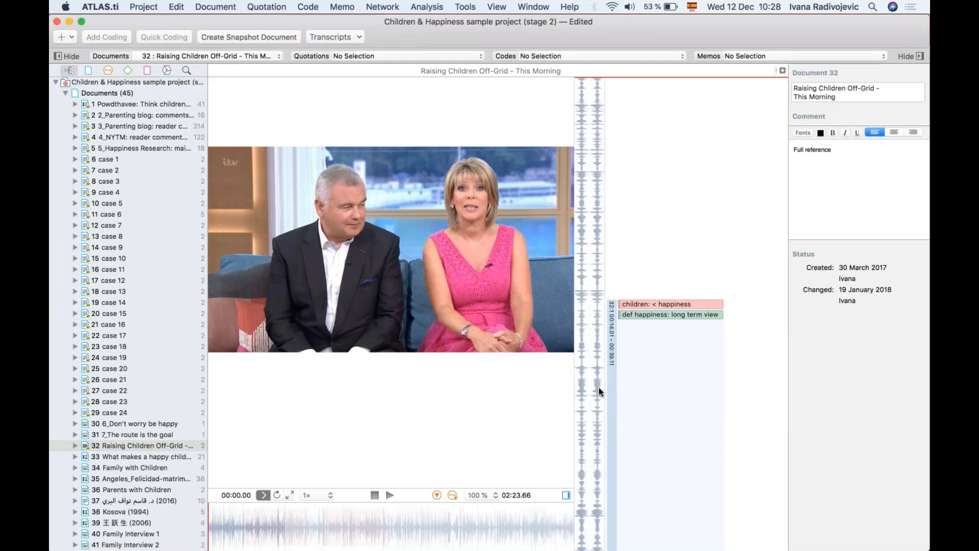
{"action": "left_click_drag", "start_coordinate": [605, 250], "coordinate": [671, 253]}
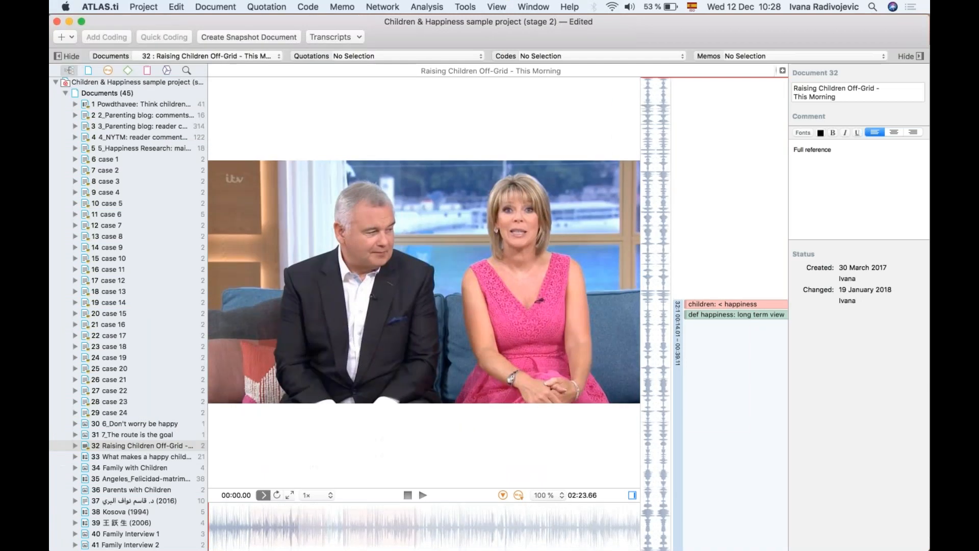
Step: Delete the video's quotation spanning 00:14.01 – 00:39.11
{"action": "left_click", "coordinate": [678, 342]}
{"action": "right_click", "coordinate": [691, 367]}
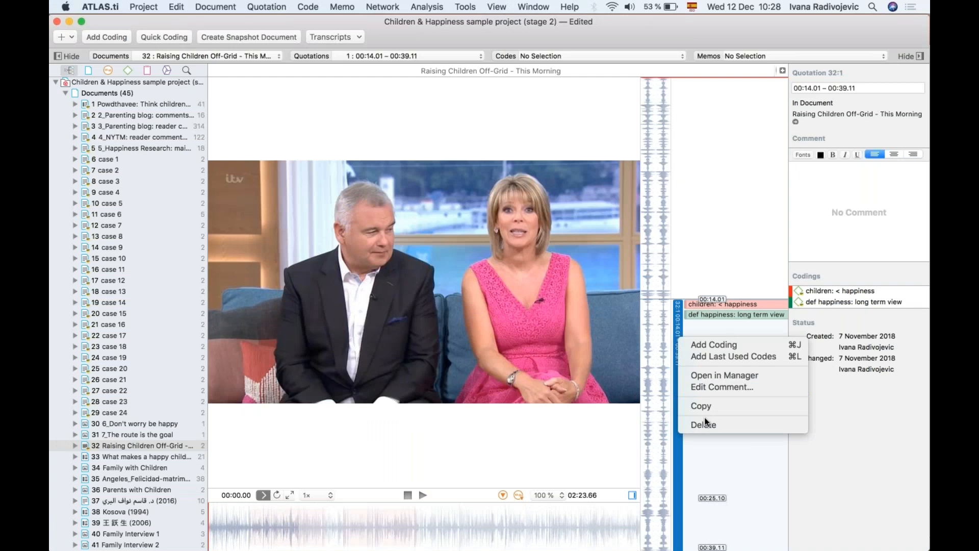
{"action": "left_click", "coordinate": [705, 422]}
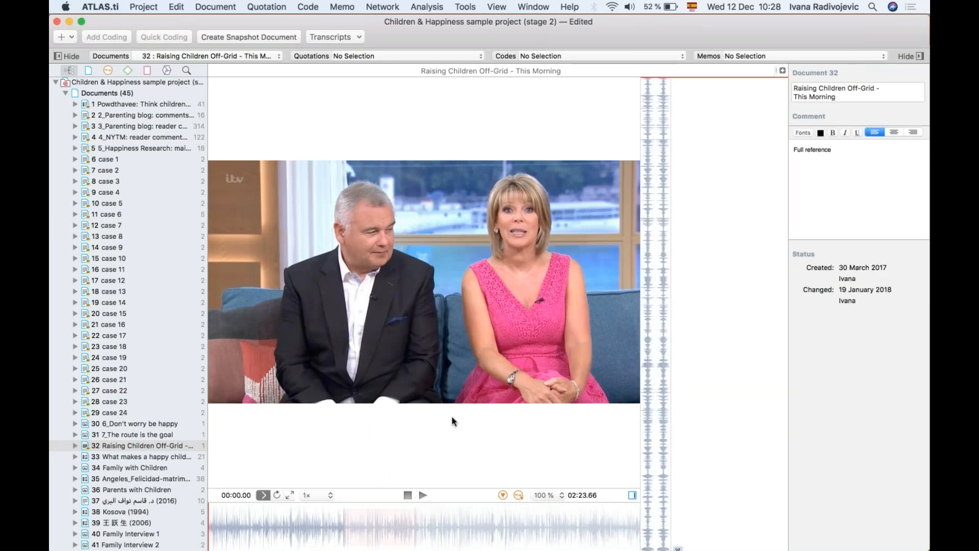
Step: Collapse the document list in the project tree and start playing the video from the beginning
{"action": "left_click", "coordinate": [65, 93]}
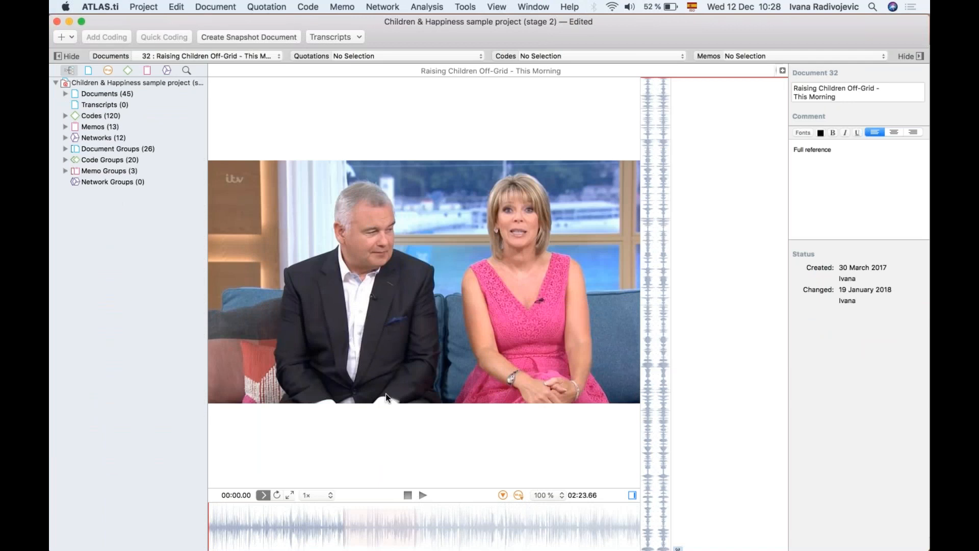
{"action": "left_click", "coordinate": [423, 495]}
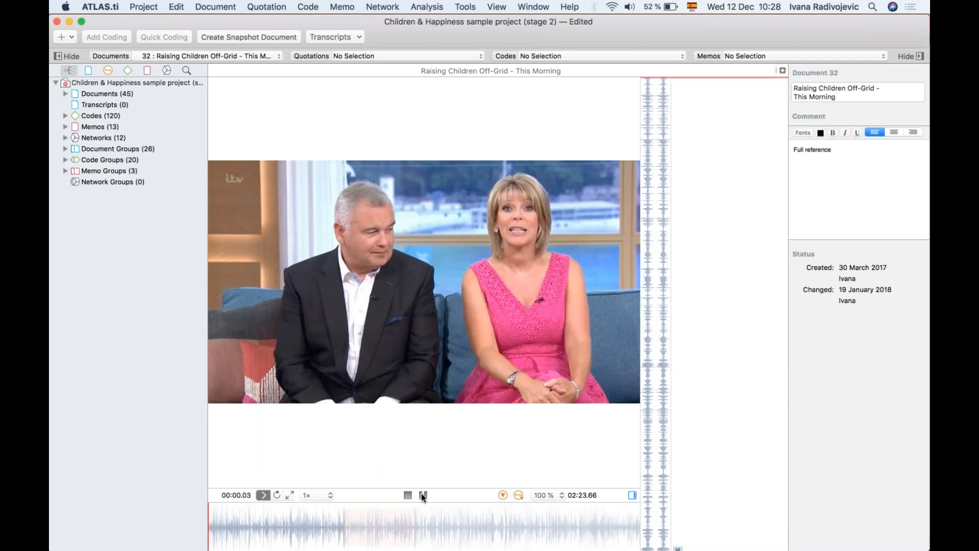
Step: Pause the video, create a quotation spanning 00:03.64 to 00:11.92, and play part of it back
{"action": "left_click", "coordinate": [422, 494]}
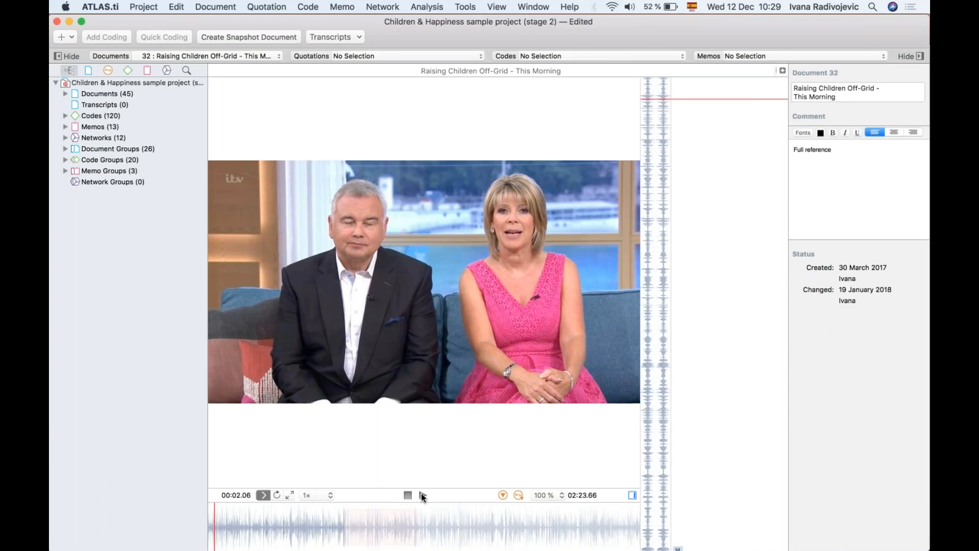
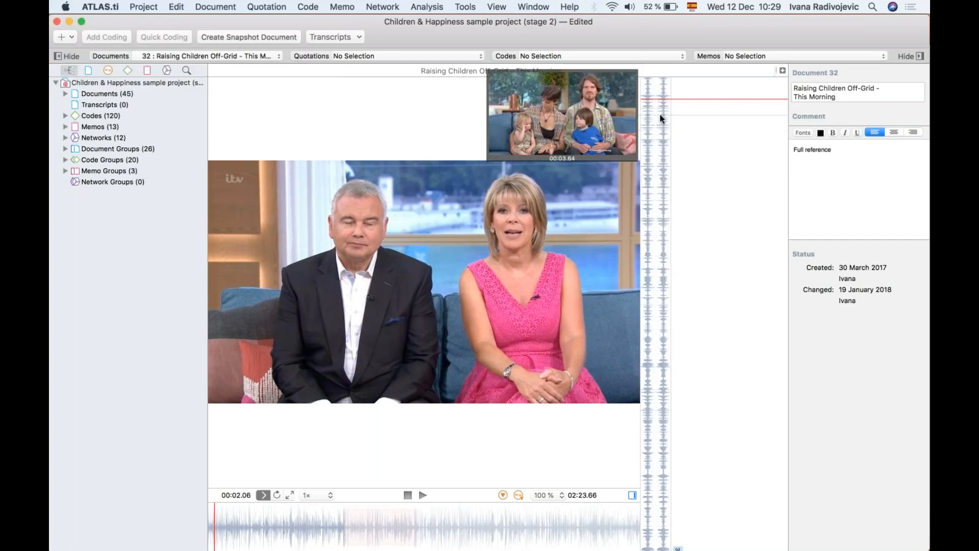
{"action": "left_click_drag", "start_coordinate": [660, 116], "coordinate": [659, 197]}
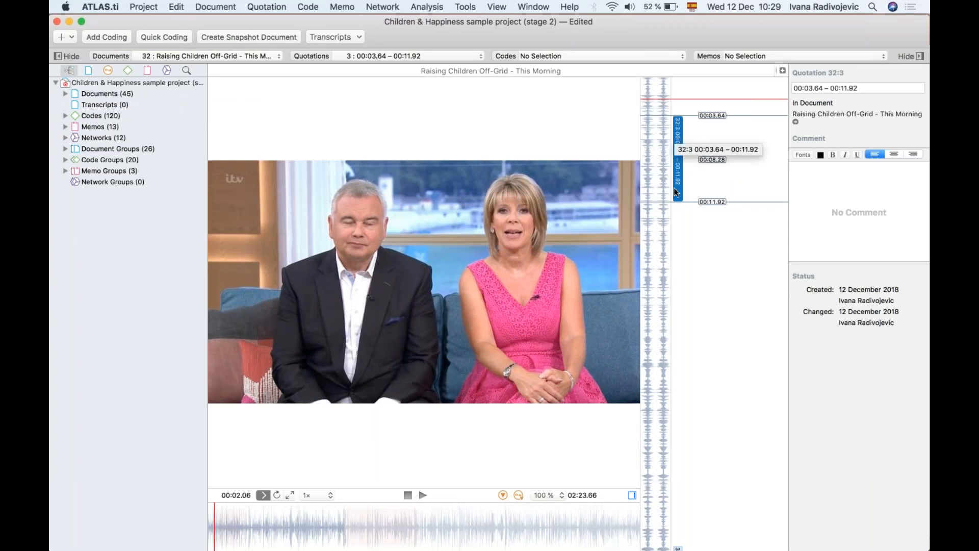
{"action": "left_click", "coordinate": [675, 170]}
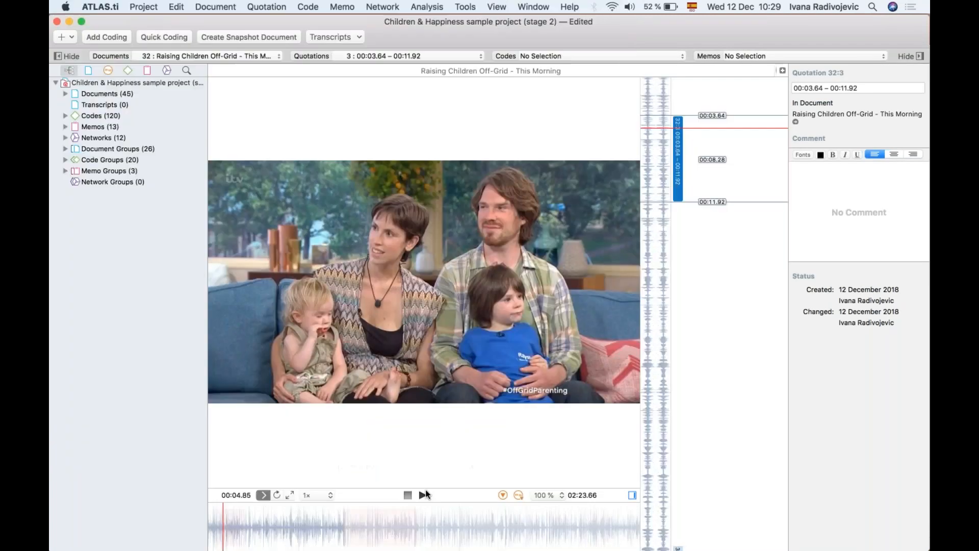
{"action": "left_click", "coordinate": [424, 495]}
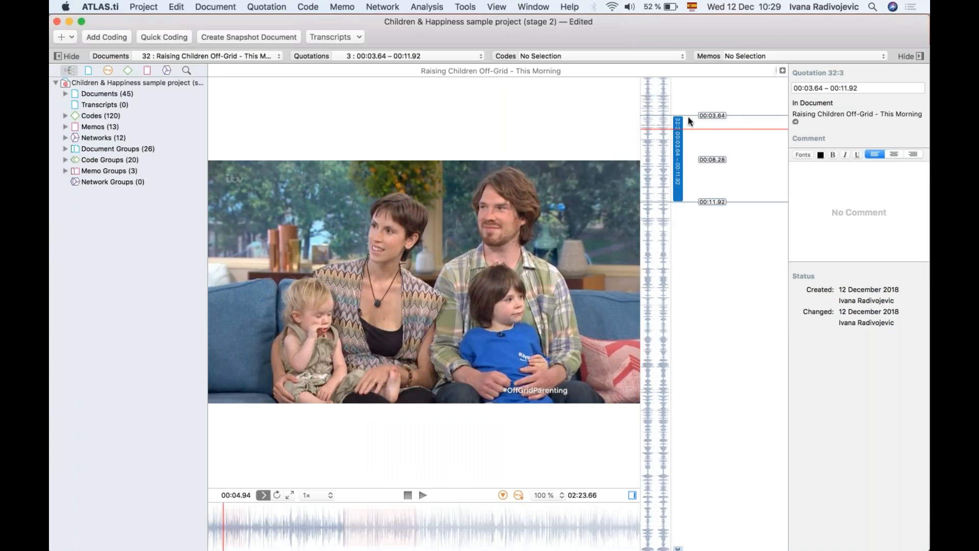
Step: Move the start of the video quotation to 00:02.36 and try shifting it back to 00:03.60
{"action": "left_click_drag", "start_coordinate": [677, 112], "coordinate": [678, 102]}
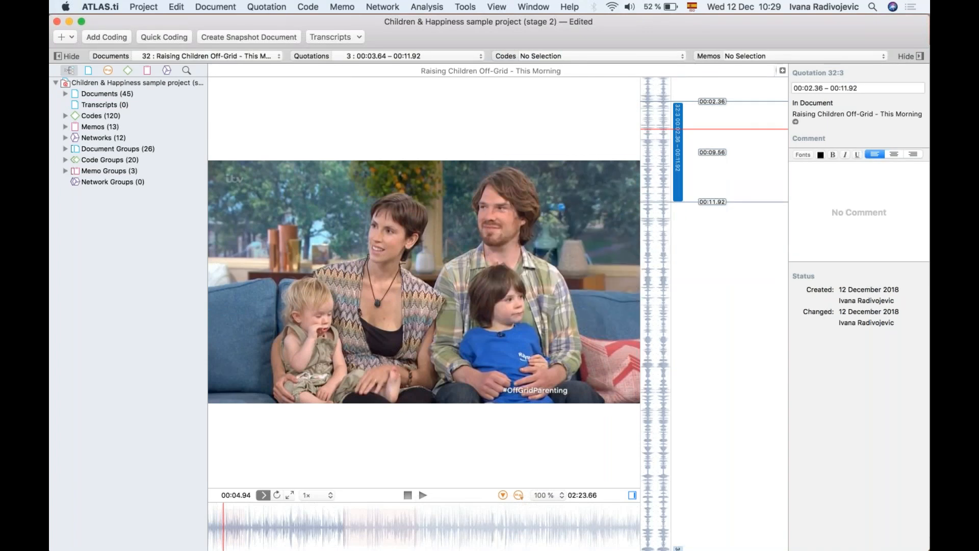
{"action": "right_click", "coordinate": [678, 176]}
{"action": "left_click_drag", "start_coordinate": [678, 102], "coordinate": [678, 115]}
Step: Assign the codes "cultivating optimism" and "effects neg: loss of freedom" to the video quotation
{"action": "left_click", "coordinate": [65, 116]}
{"action": "scroll", "coordinate": [145, 279], "scroll_direction": "down", "scroll_amount": 3}
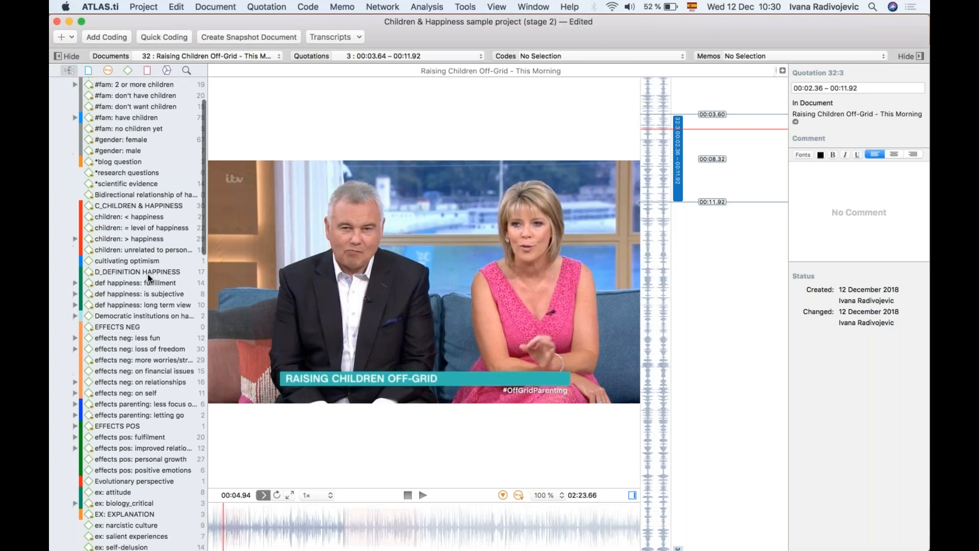
{"action": "left_click_drag", "start_coordinate": [116, 262], "coordinate": [678, 171]}
{"action": "left_click_drag", "start_coordinate": [116, 352], "coordinate": [673, 173]}
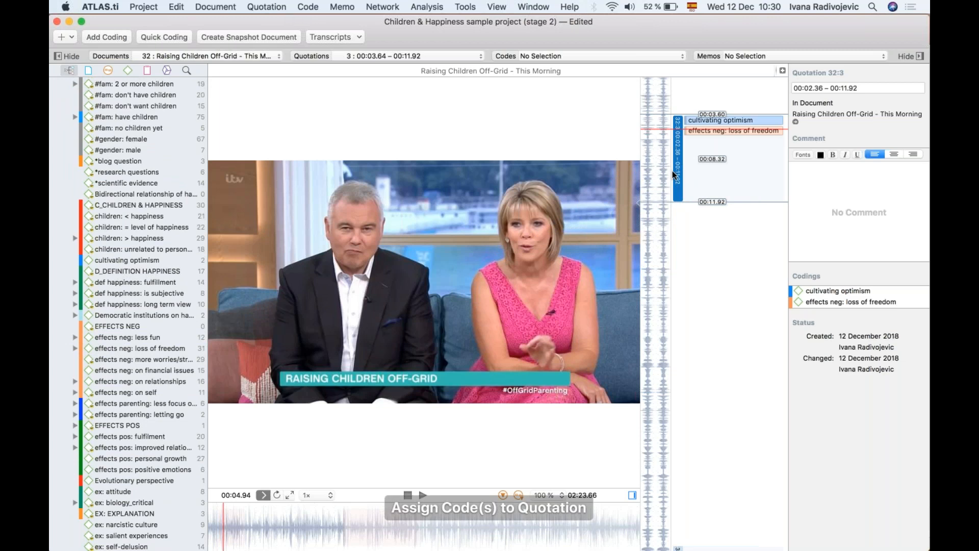
Step: Link the memo "Definition of human needs" to the coded video quotation
{"action": "scroll", "coordinate": [139, 441], "scroll_direction": "down", "scroll_amount": 20}
{"action": "left_click", "coordinate": [65, 490]}
{"action": "scroll", "coordinate": [130, 451], "scroll_direction": "down", "scroll_amount": 6}
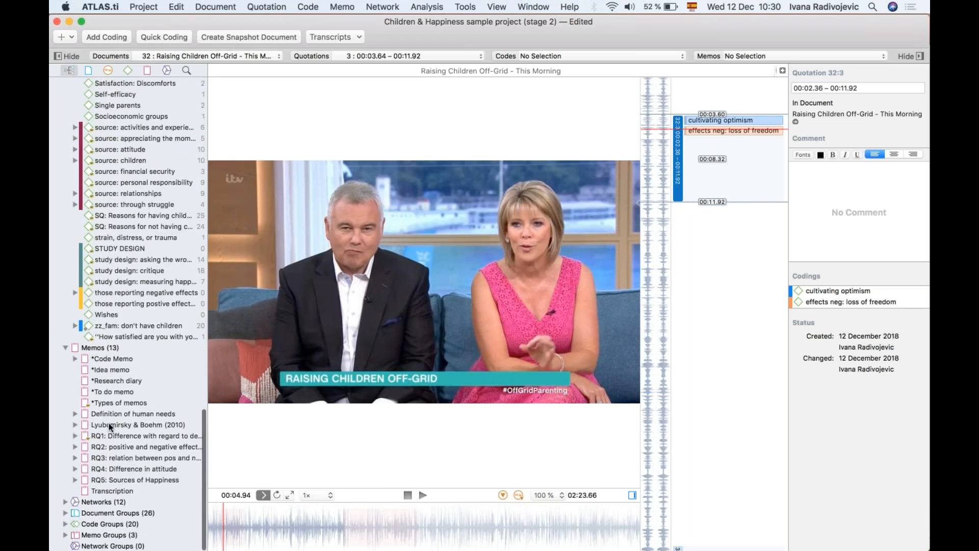
{"action": "left_click_drag", "start_coordinate": [128, 415], "coordinate": [678, 158]}
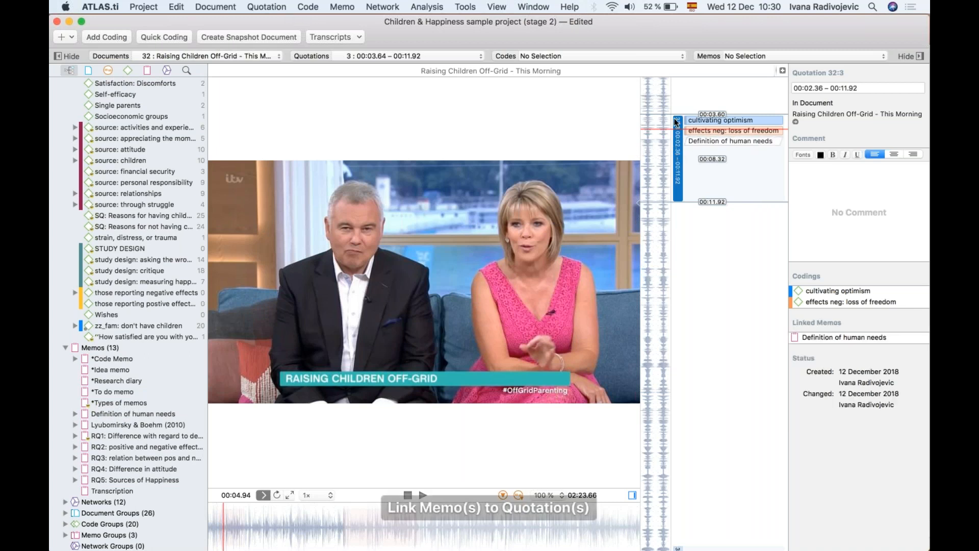
{"action": "left_click", "coordinate": [715, 130]}
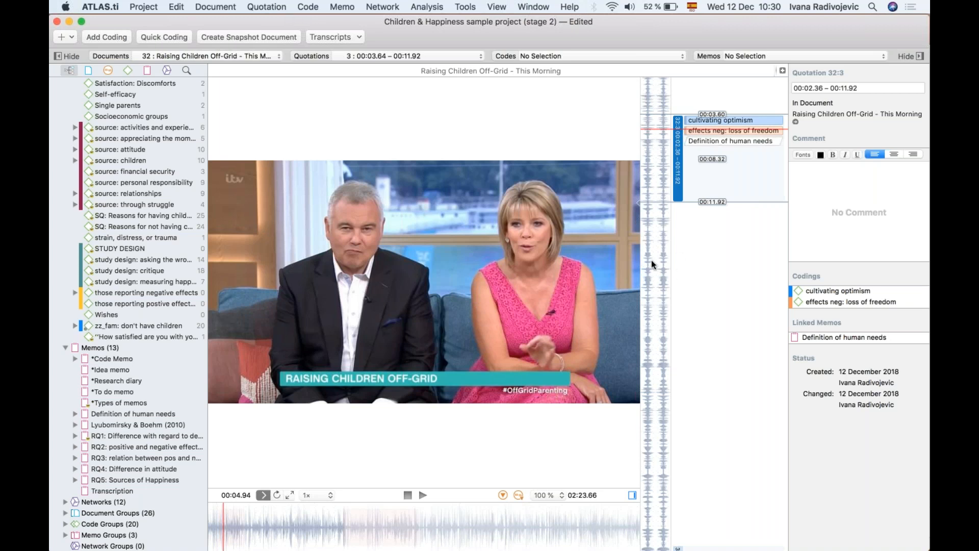
Step: Create a second video quotation from 00:16.60 to 00:26.39 and view the playback speed options, keeping 1×
{"action": "left_click_drag", "start_coordinate": [654, 252], "coordinate": [662, 351]}
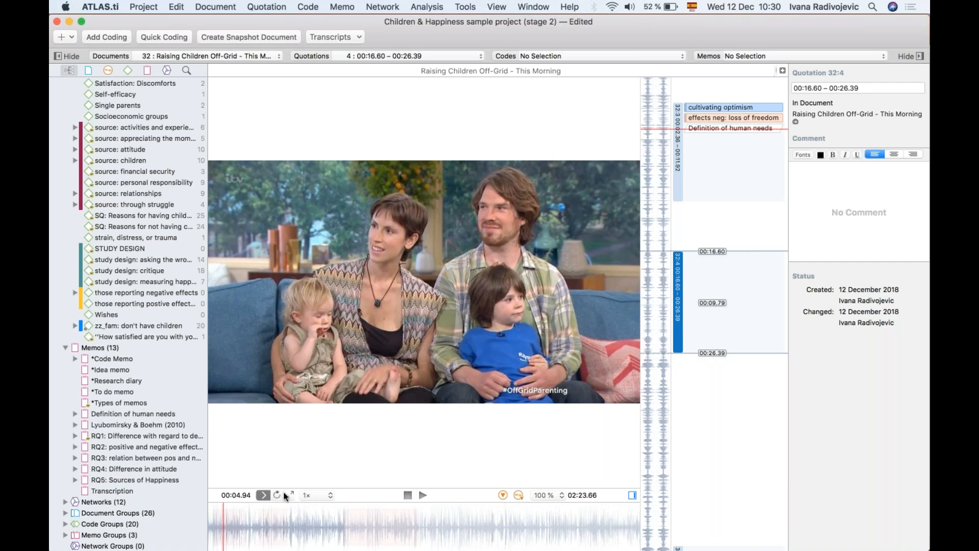
{"action": "left_click", "coordinate": [304, 494]}
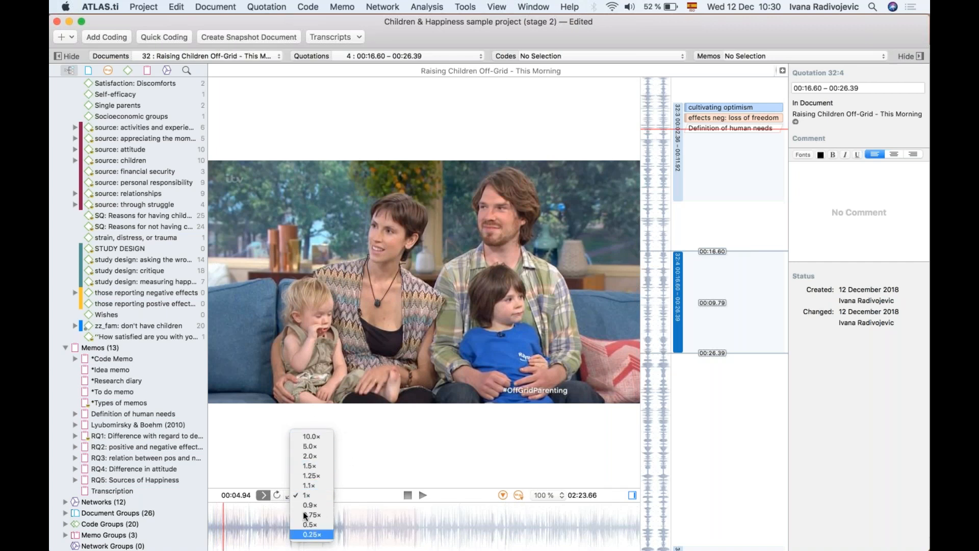
{"action": "left_click", "coordinate": [302, 493]}
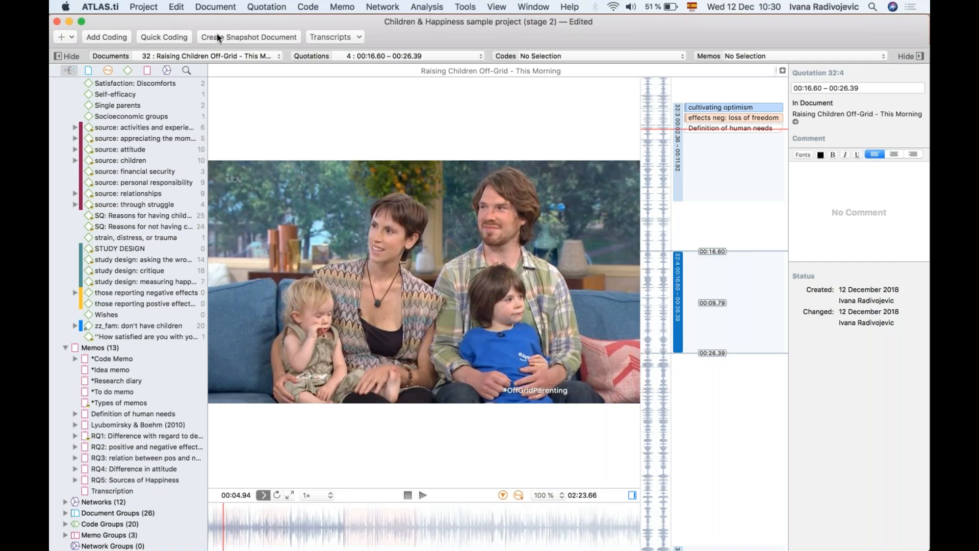
Step: Create a snapshot document from the current video frame and open it from the project's document list
{"action": "left_click", "coordinate": [247, 34]}
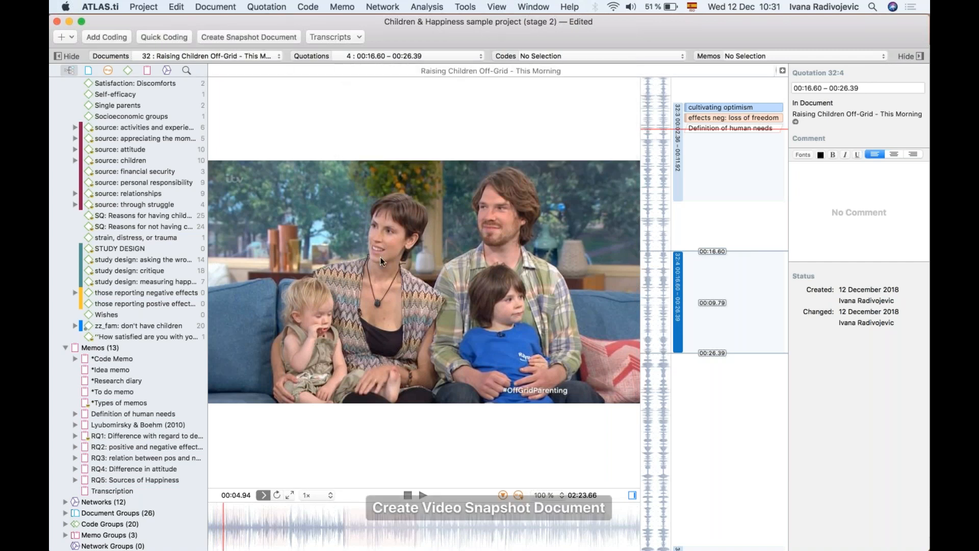
{"action": "scroll", "coordinate": [115, 267], "scroll_direction": "up", "scroll_amount": 15}
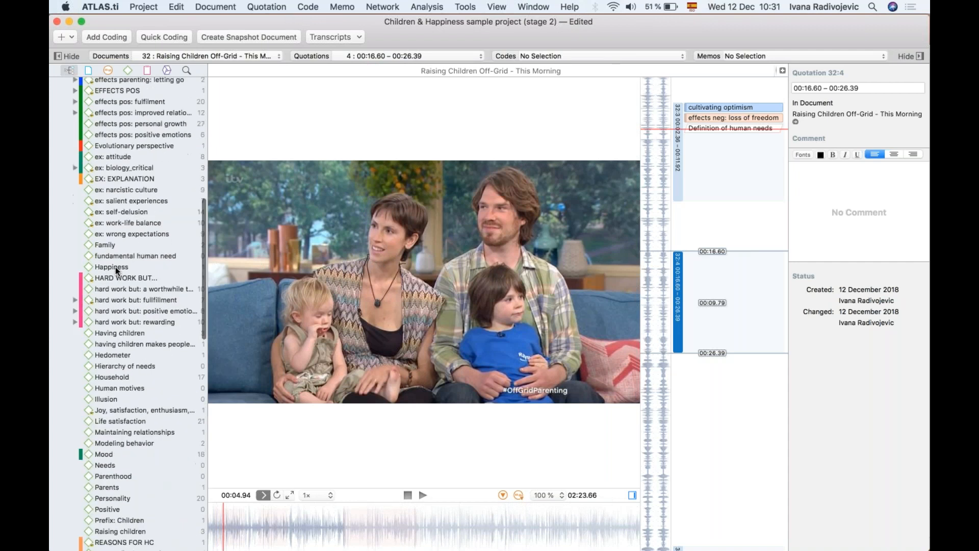
{"action": "scroll", "coordinate": [116, 267], "scroll_direction": "up", "scroll_amount": 5}
{"action": "left_click", "coordinate": [65, 94]}
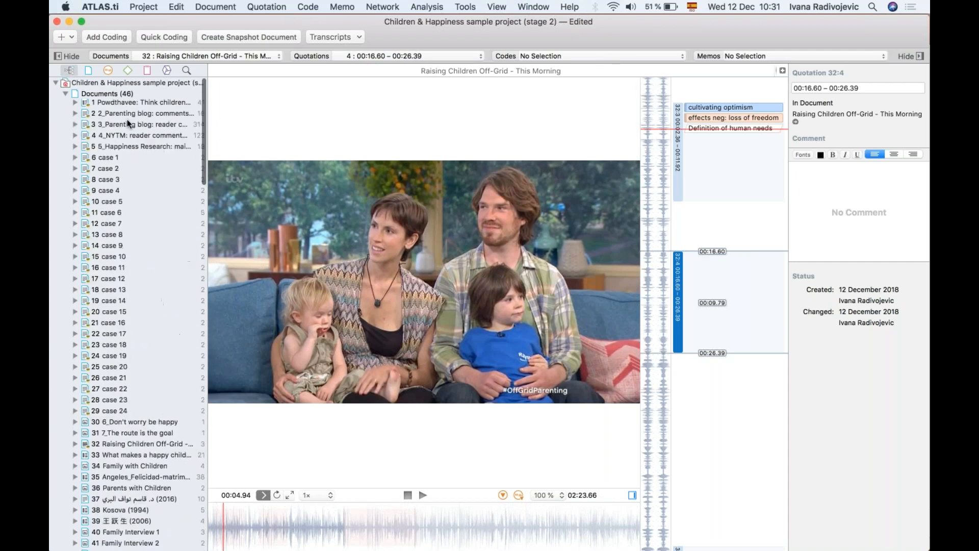
{"action": "scroll", "coordinate": [133, 362], "scroll_direction": "down", "scroll_amount": 5}
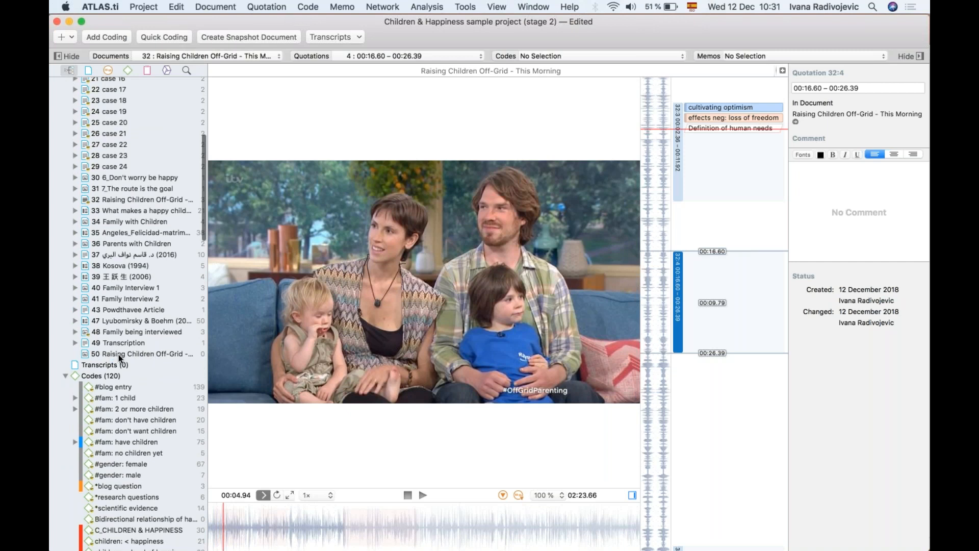
{"action": "left_click", "coordinate": [118, 354]}
{"action": "double_click", "coordinate": [150, 351]}
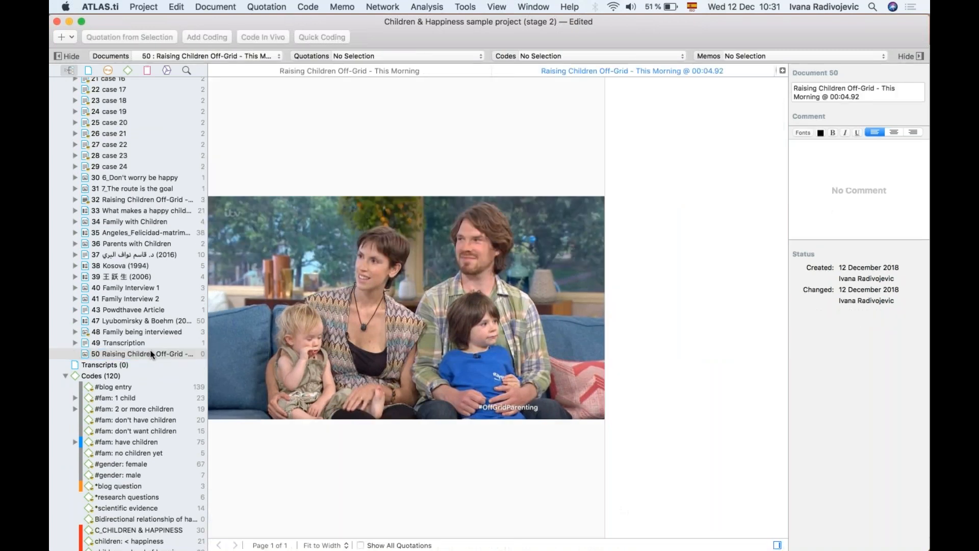
Step: Widen the snapshot's image area and switch between the source video and the snapshot document
{"action": "left_click_drag", "start_coordinate": [606, 145], "coordinate": [682, 179]}
{"action": "left_click", "coordinate": [408, 320]}
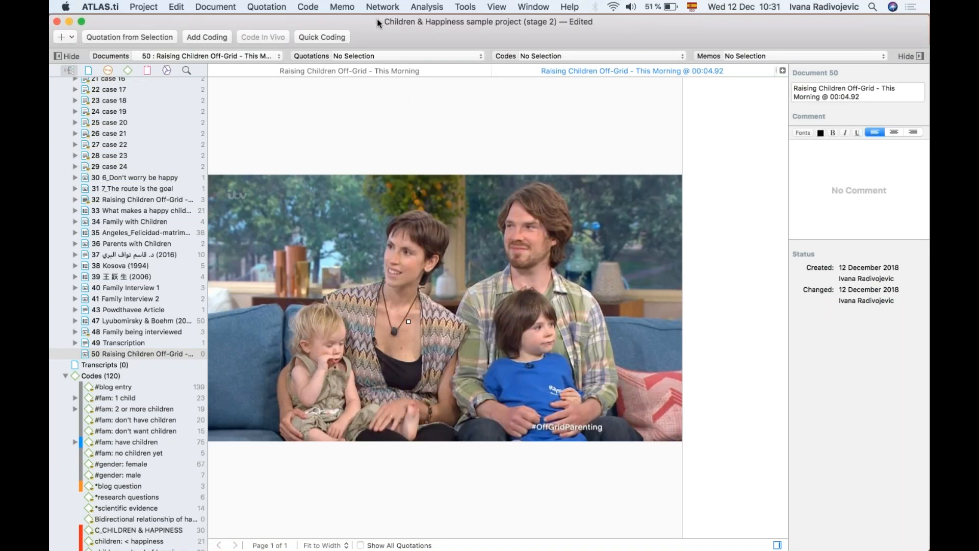
{"action": "left_click", "coordinate": [369, 73]}
{"action": "left_click", "coordinate": [570, 71]}
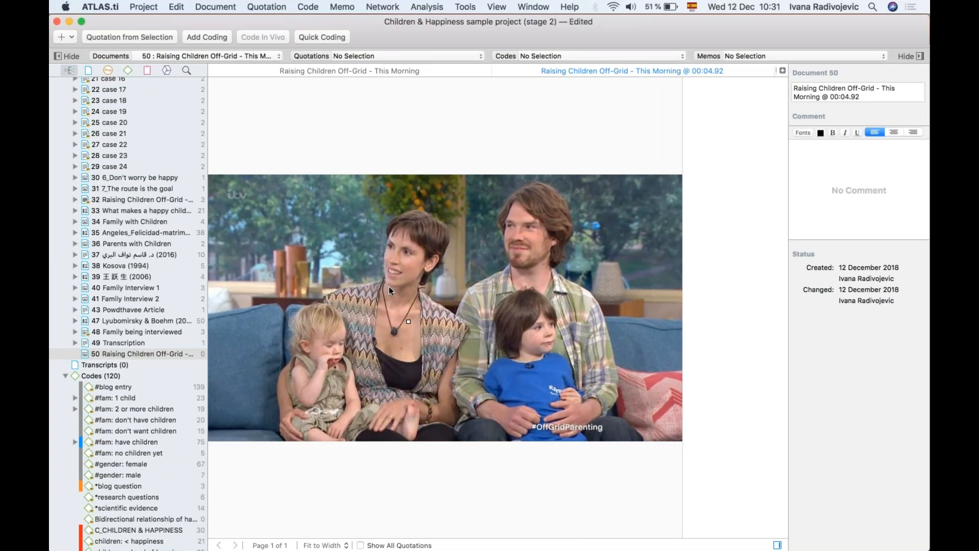
Step: Create an image quotation around the woman and the toddler and assign it the code "#fam: have children"
{"action": "left_click_drag", "start_coordinate": [279, 211], "coordinate": [474, 423]}
{"action": "left_click_drag", "start_coordinate": [428, 327], "coordinate": [424, 320]}
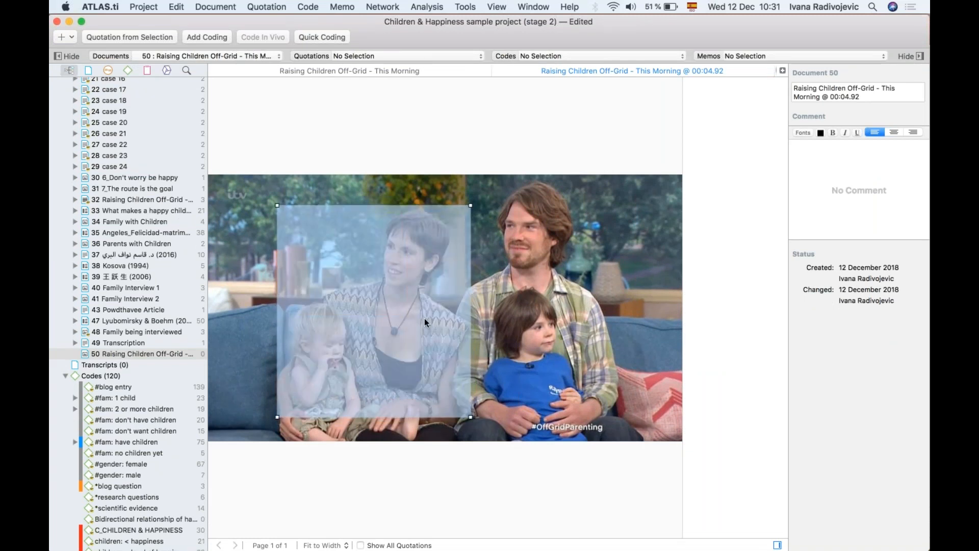
{"action": "right_click", "coordinate": [397, 320]}
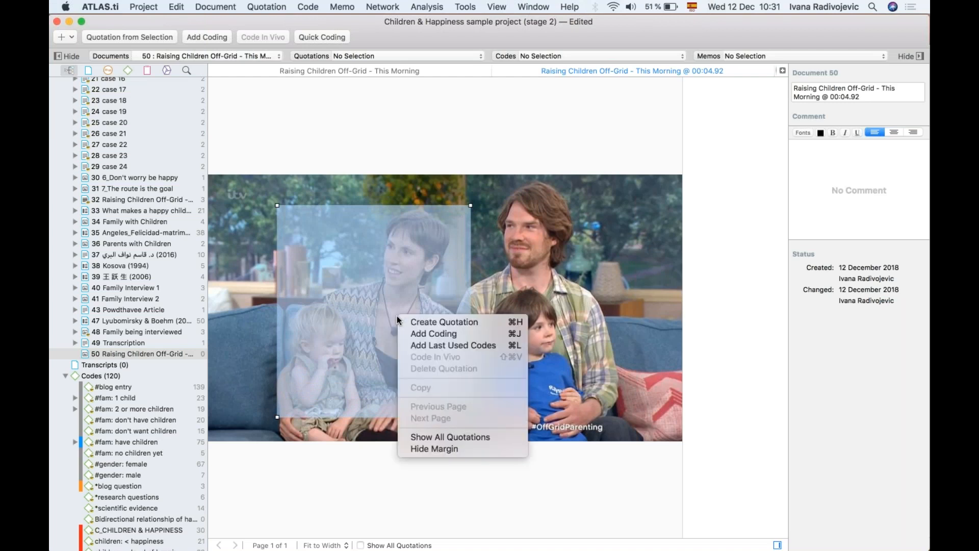
{"action": "left_click", "coordinate": [480, 322]}
{"action": "scroll", "coordinate": [153, 367], "scroll_direction": "down", "scroll_amount": 5}
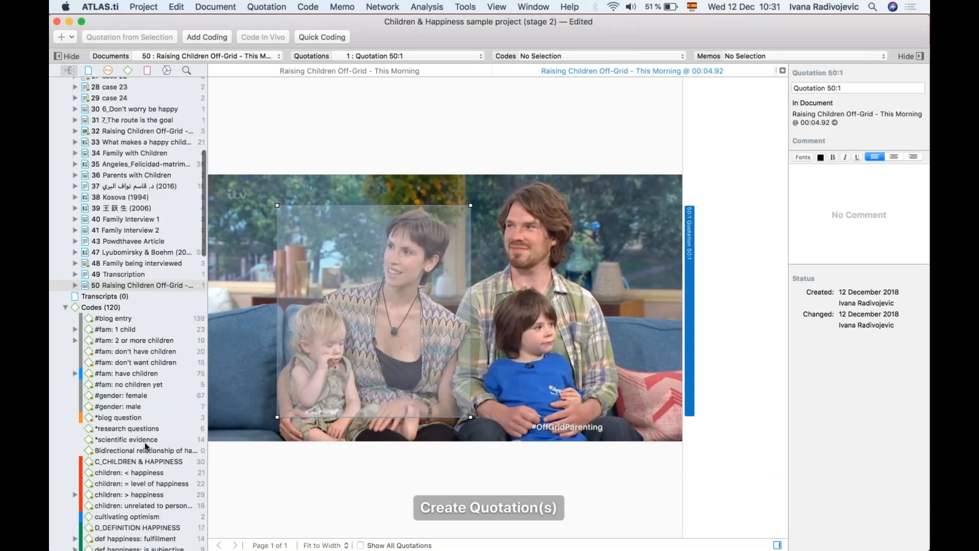
{"action": "left_click_drag", "start_coordinate": [125, 341], "coordinate": [689, 316]}
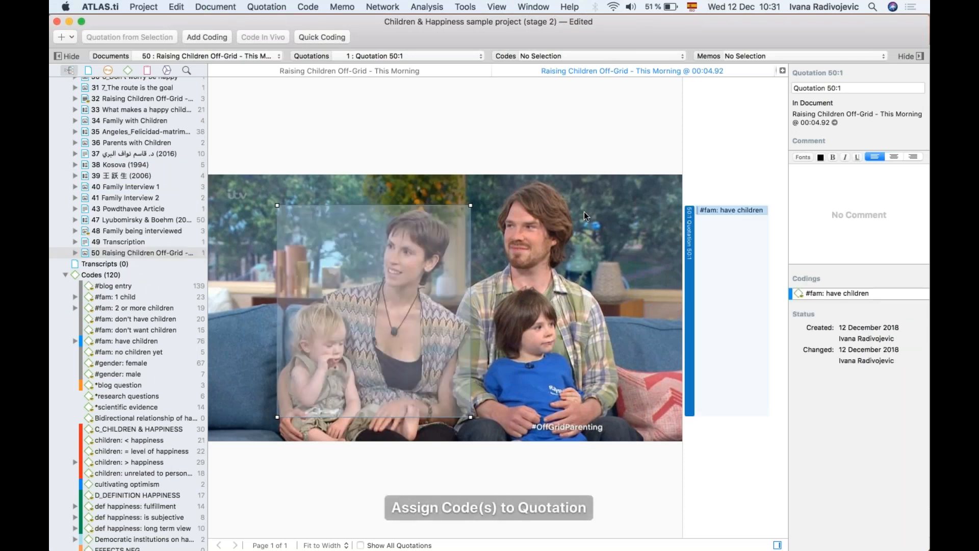
Step: Select the area around the whole family and code it with "#fam: have children" as a second image quotation
{"action": "left_click_drag", "start_coordinate": [249, 192], "coordinate": [642, 422]}
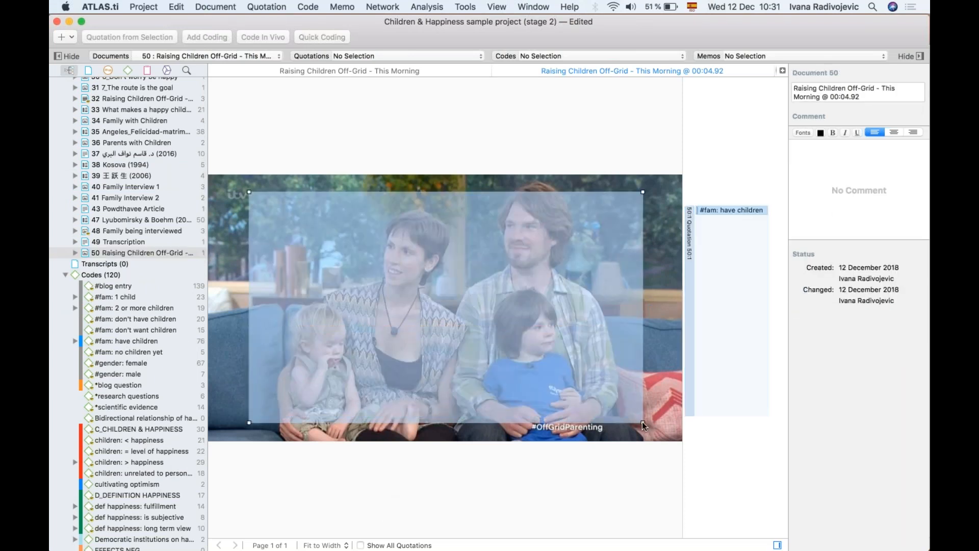
{"action": "scroll", "coordinate": [134, 424], "scroll_direction": "down", "scroll_amount": 5}
{"action": "scroll", "coordinate": [134, 424], "scroll_direction": "down", "scroll_amount": 6}
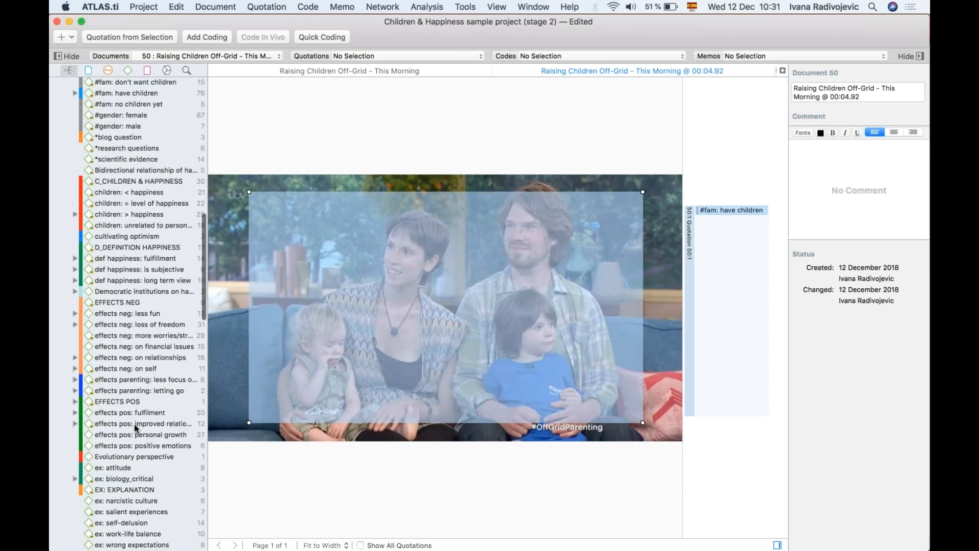
{"action": "left_click_drag", "start_coordinate": [125, 102], "coordinate": [416, 287]}
{"action": "left_click", "coordinate": [671, 280]}
Step: Select the area around the boy's head and code it with "effects pos: fulfilment"
{"action": "mouse_move", "coordinate": [497, 291]}
{"action": "left_mouse_down"}
{"action": "mouse_move", "coordinate": [555, 332]}
{"action": "mouse_move", "coordinate": [578, 373]}
{"action": "left_mouse_up"}
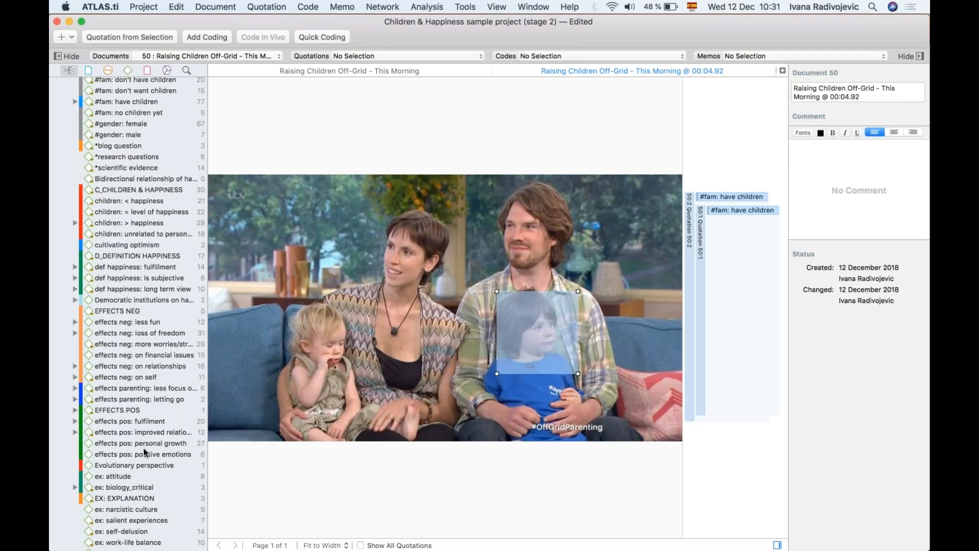
{"action": "left_click_drag", "start_coordinate": [121, 421], "coordinate": [556, 327]}
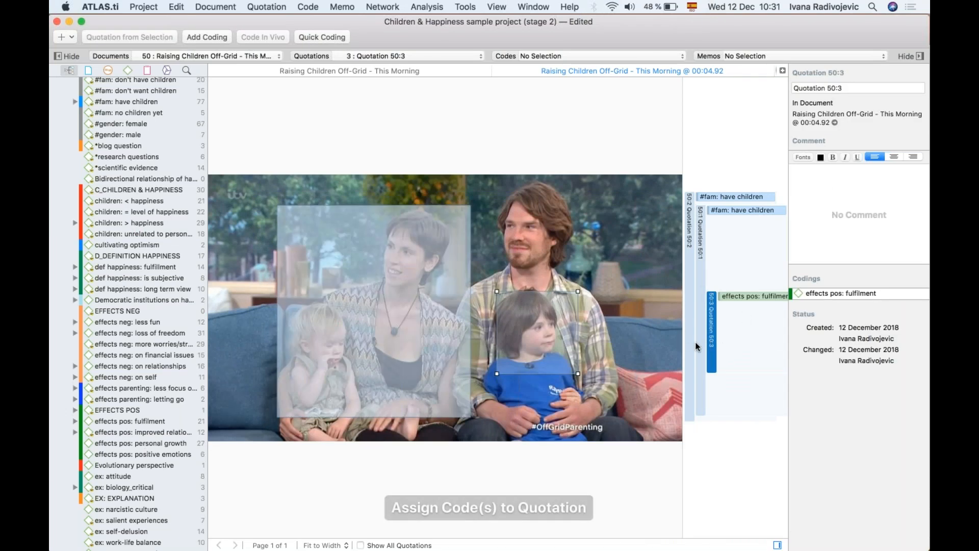
{"action": "left_click", "coordinate": [559, 132]}
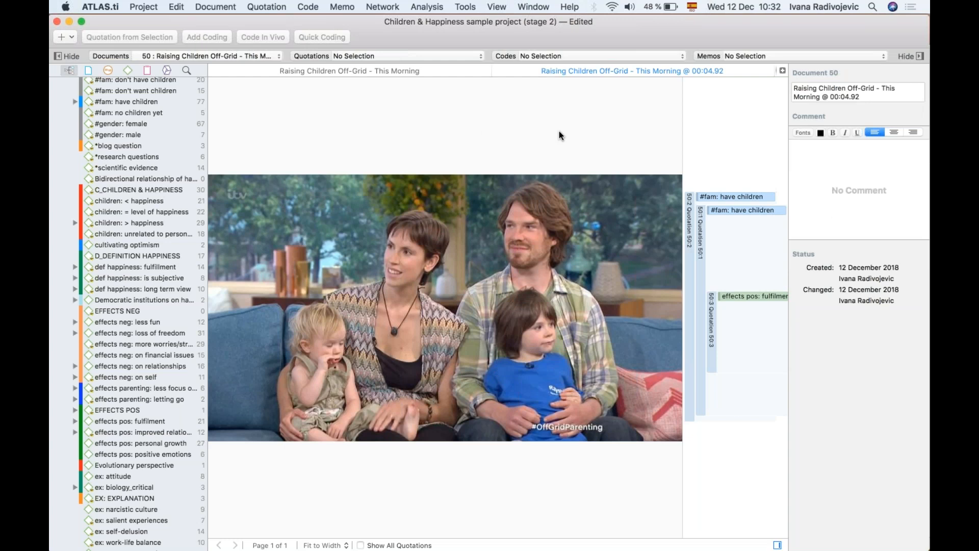
Step: Collapse the document, code and memo lists in the project tree and close both open documents
{"action": "scroll", "coordinate": [140, 218], "scroll_direction": "up", "scroll_amount": 20}
{"action": "left_click", "coordinate": [65, 94]}
{"action": "left_click", "coordinate": [65, 115]}
{"action": "left_click", "coordinate": [65, 127]}
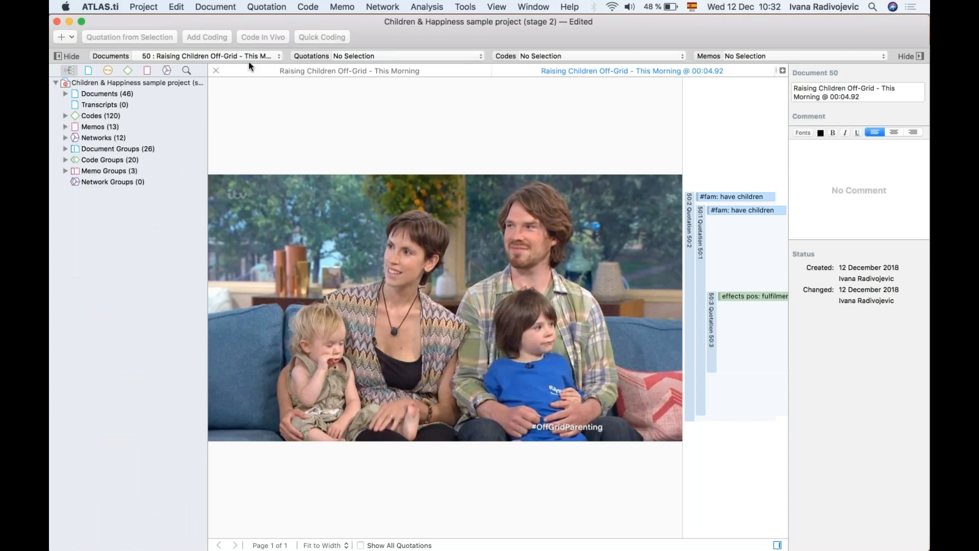
{"action": "left_click", "coordinate": [215, 71]}
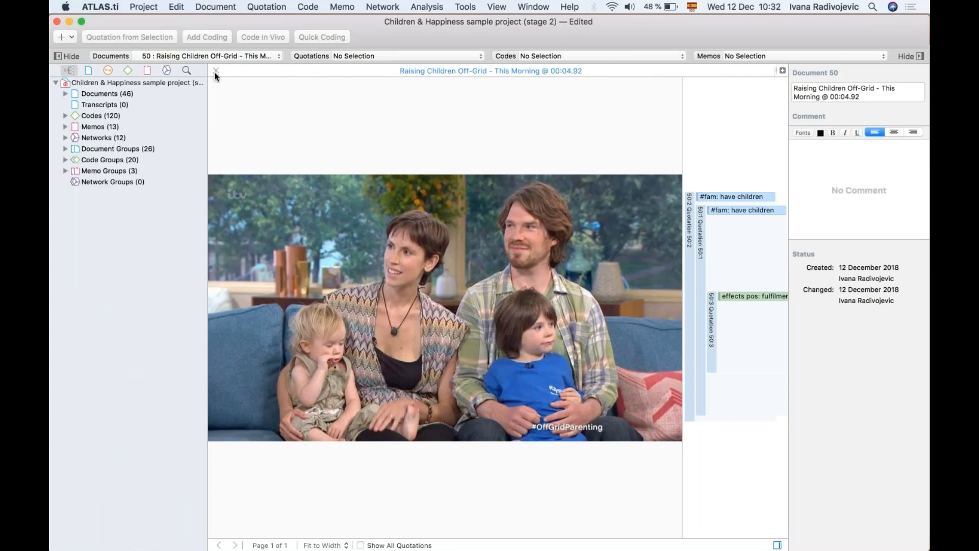
Step: Open the Code Manager for the project's codes, leaving the code list in the project tree collapsed
{"action": "left_click", "coordinate": [65, 116]}
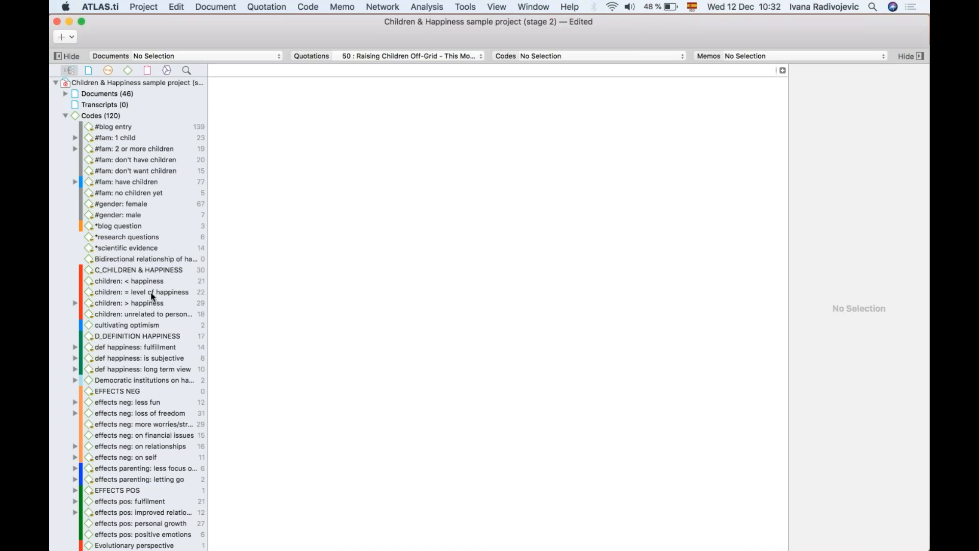
{"action": "left_click", "coordinate": [64, 115]}
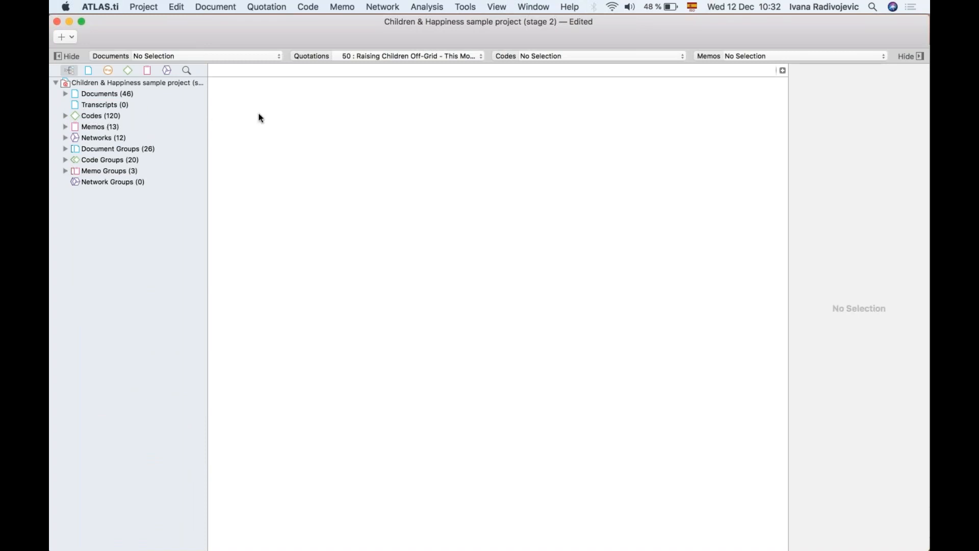
{"action": "left_click", "coordinate": [308, 7]}
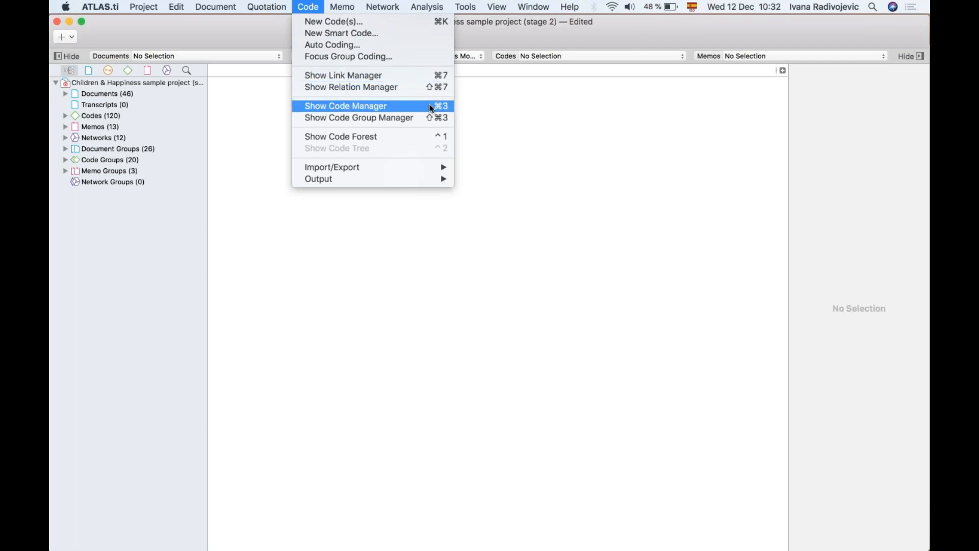
{"action": "key", "text": "Return"}
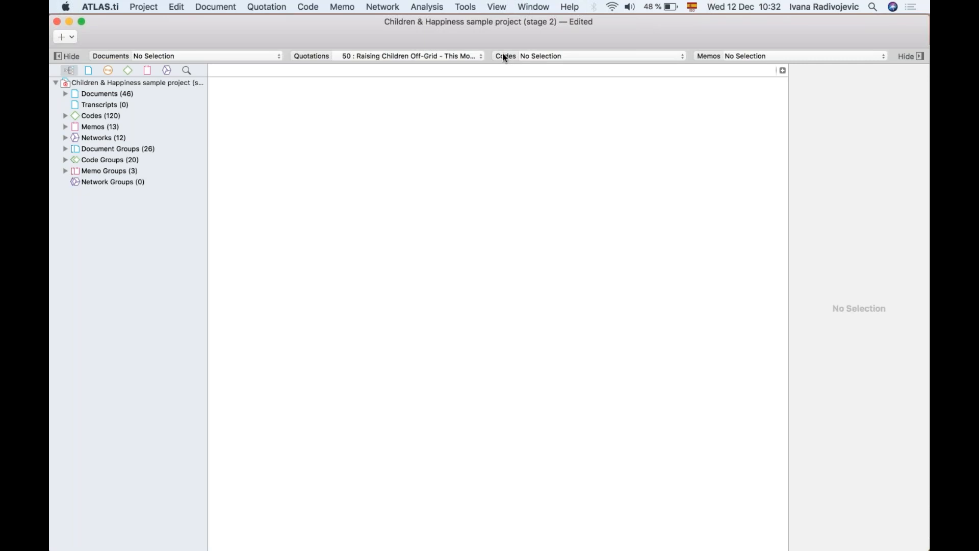
{"action": "double_click", "coordinate": [94, 116]}
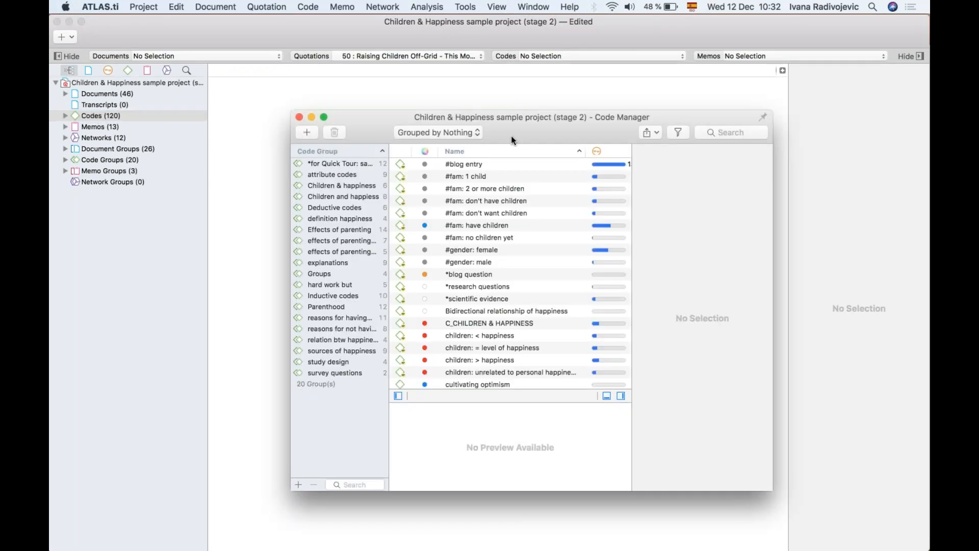
Step: Reposition the Code Manager window and widen it to show the groundedness, density and groups columns
{"action": "left_click_drag", "start_coordinate": [512, 121], "coordinate": [438, 86]}
{"action": "left_click_drag", "start_coordinate": [697, 239], "coordinate": [844, 241]}
{"action": "left_click_drag", "start_coordinate": [847, 192], "coordinate": [874, 193]}
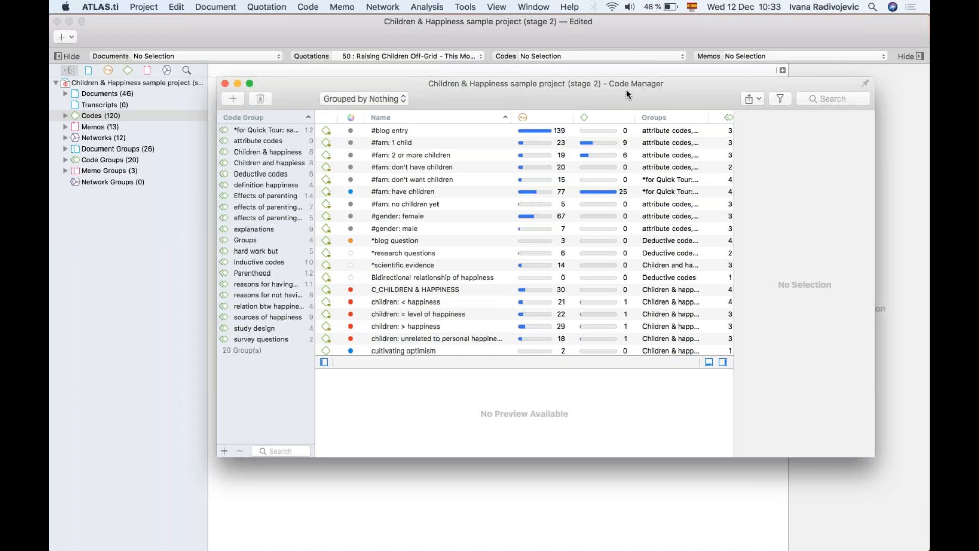
{"action": "left_click_drag", "start_coordinate": [626, 90], "coordinate": [610, 84]}
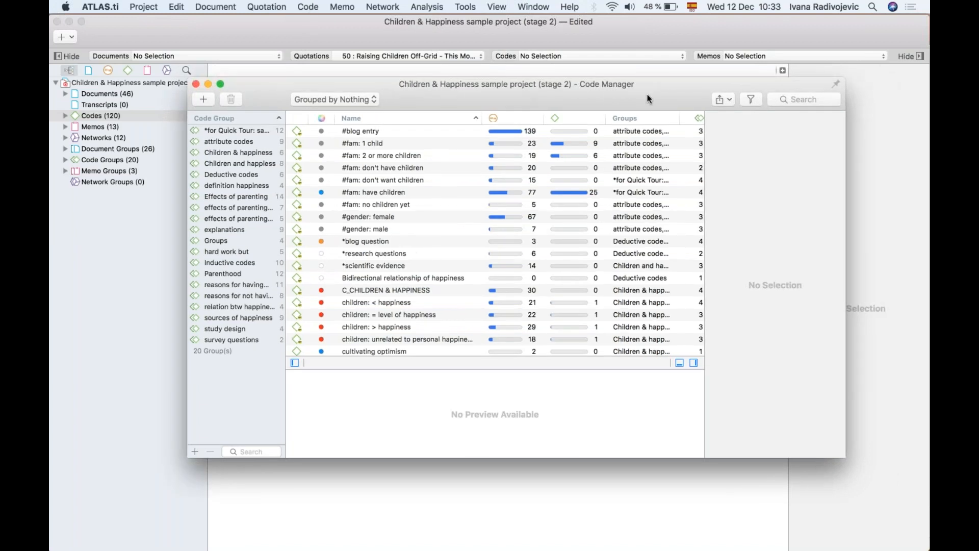
Step: Select the code "#blog entry" in the Code Manager, enlarge the quotation preview area and read through its quotations
{"action": "scroll", "coordinate": [377, 258], "scroll_direction": "down", "scroll_amount": 2}
{"action": "scroll", "coordinate": [376, 258], "scroll_direction": "down", "scroll_amount": 10}
{"action": "scroll", "coordinate": [377, 258], "scroll_direction": "up", "scroll_amount": 15}
{"action": "left_click", "coordinate": [357, 131]}
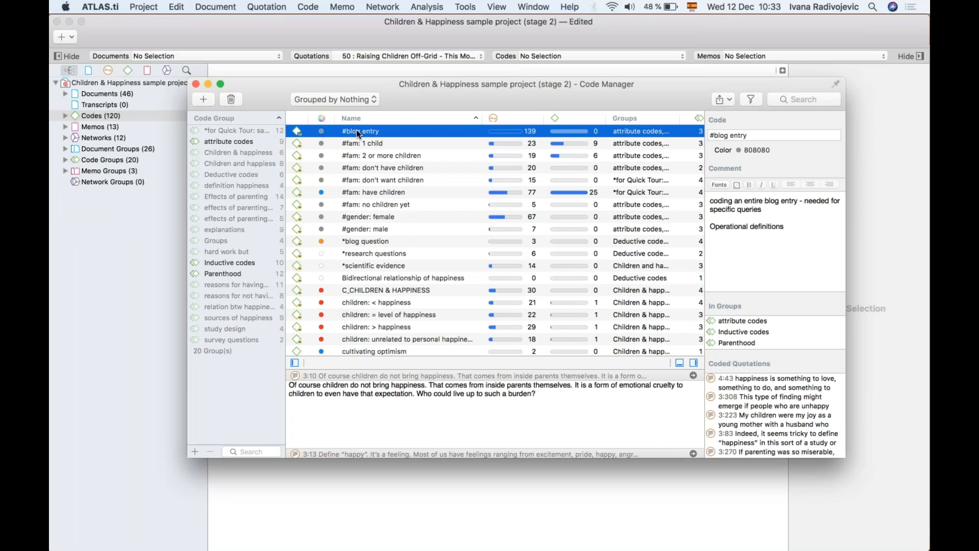
{"action": "left_click_drag", "start_coordinate": [458, 356], "coordinate": [457, 295]}
{"action": "scroll", "coordinate": [495, 367], "scroll_direction": "down", "scroll_amount": 3}
{"action": "scroll", "coordinate": [495, 380], "scroll_direction": "down", "scroll_amount": 10}
{"action": "scroll", "coordinate": [494, 379], "scroll_direction": "up", "scroll_amount": 12}
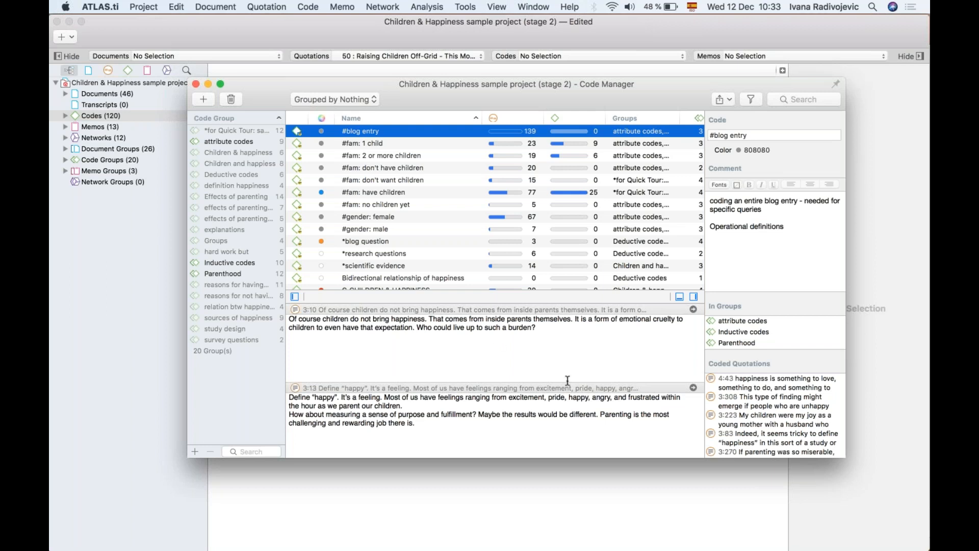
Step: Show previewed quotation 3:10 of "#blog entry" in its document, return to the Code Manager and shrink the preview area
{"action": "left_click", "coordinate": [693, 309]}
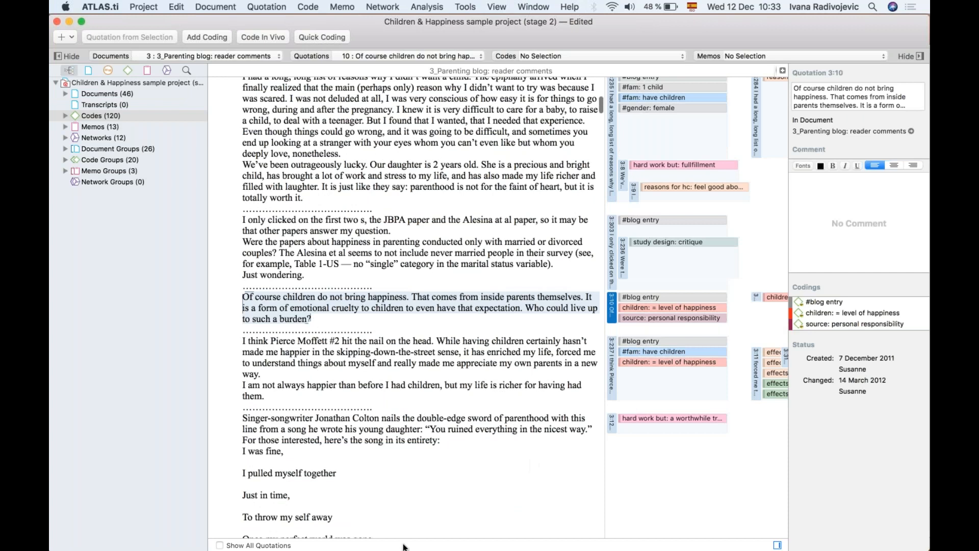
{"action": "mouse_move", "coordinate": [565, 515]}
{"action": "right_click", "coordinate": [578, 467]}
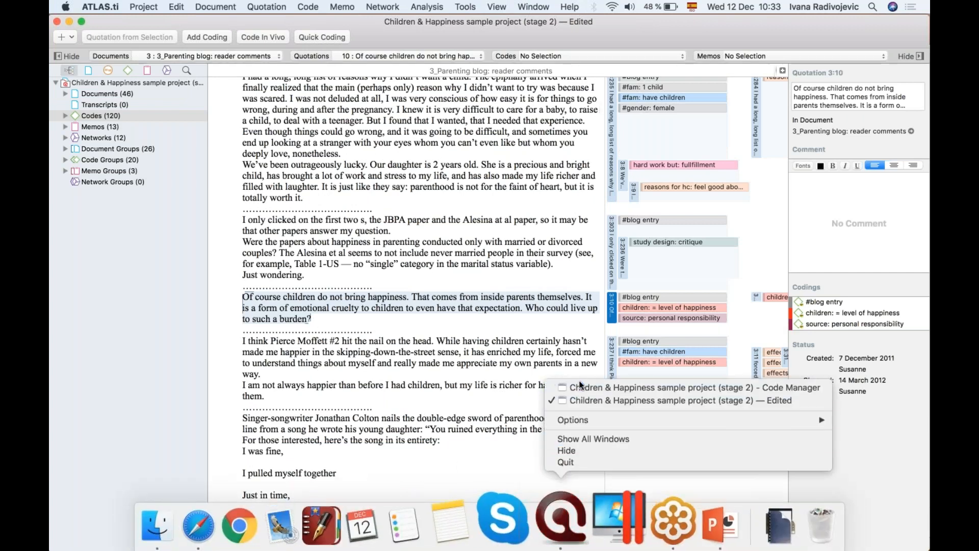
{"action": "left_click", "coordinate": [580, 388]}
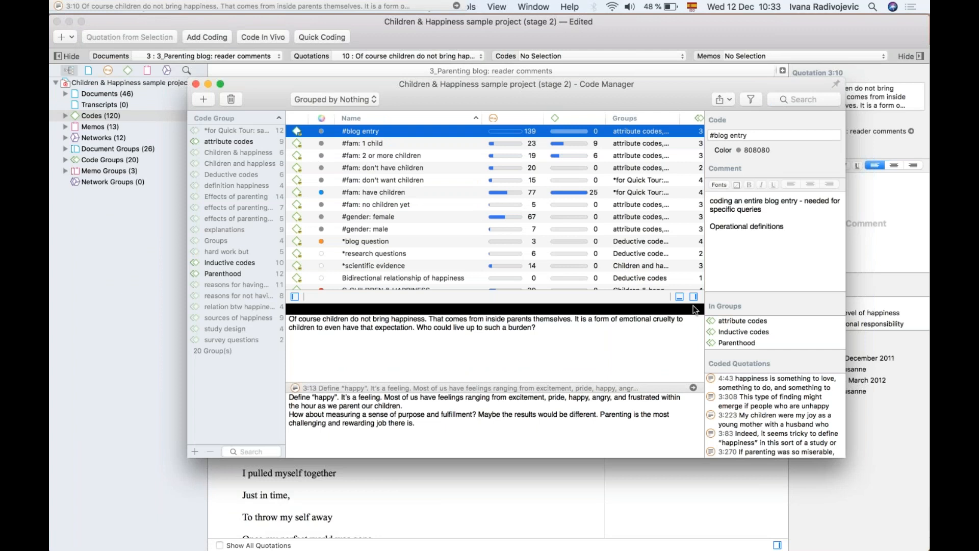
{"action": "scroll", "coordinate": [580, 234], "scroll_direction": "up", "scroll_amount": 2}
{"action": "left_click_drag", "start_coordinate": [521, 337], "coordinate": [522, 361]}
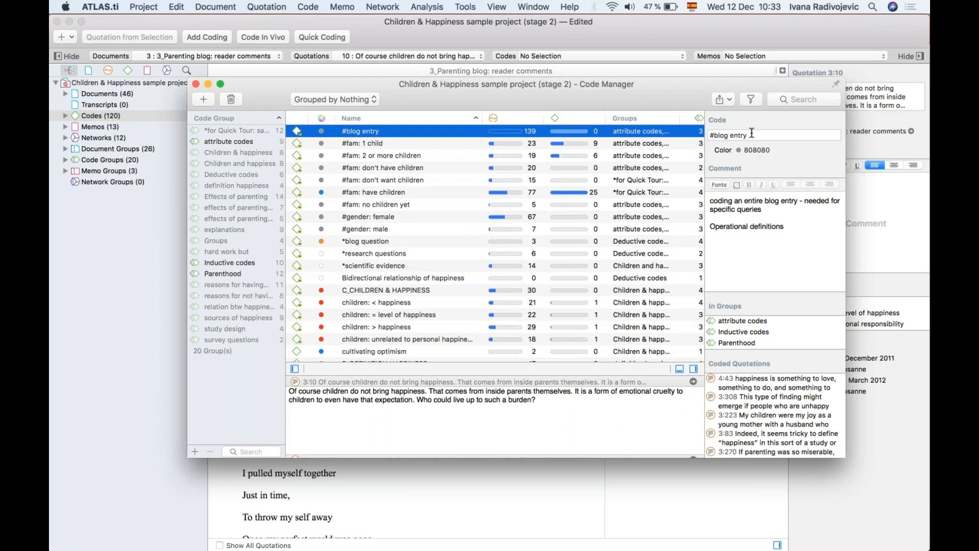
Step: Review the details of "#blog entry", view its coded quotation 3:88 in the document and return to the Code Manager
{"action": "left_click", "coordinate": [712, 135]}
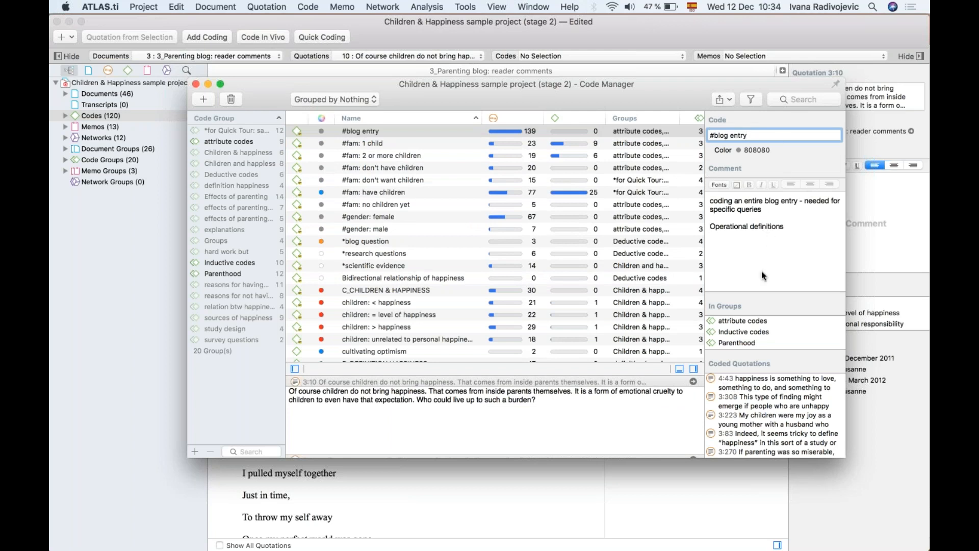
{"action": "scroll", "coordinate": [752, 349], "scroll_direction": "down", "scroll_amount": 5}
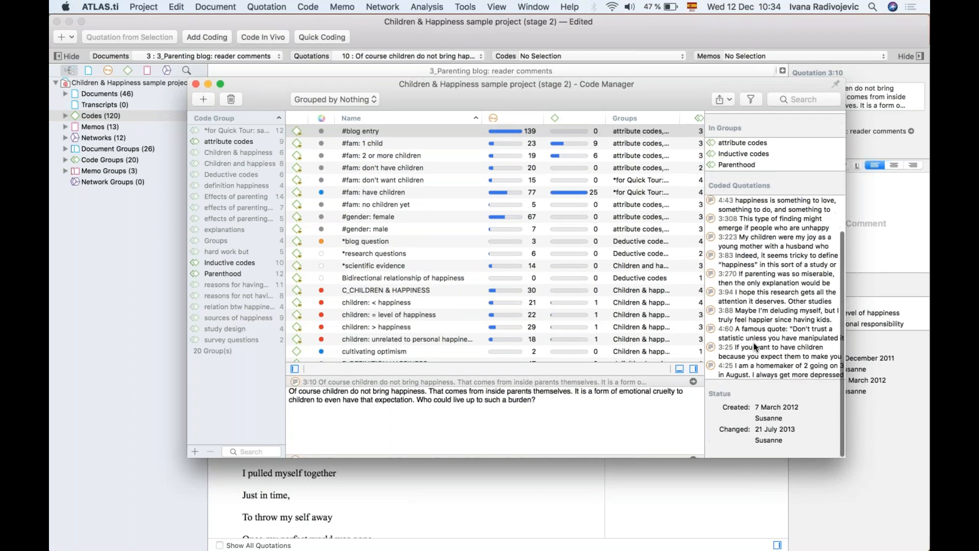
{"action": "left_click", "coordinate": [733, 324]}
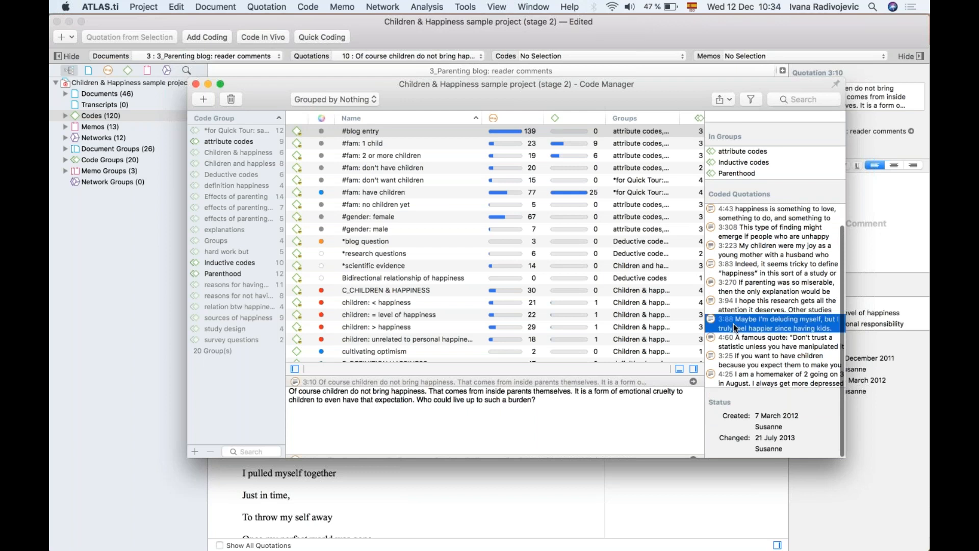
{"action": "double_click", "coordinate": [733, 323]}
{"action": "mouse_move", "coordinate": [523, 512]}
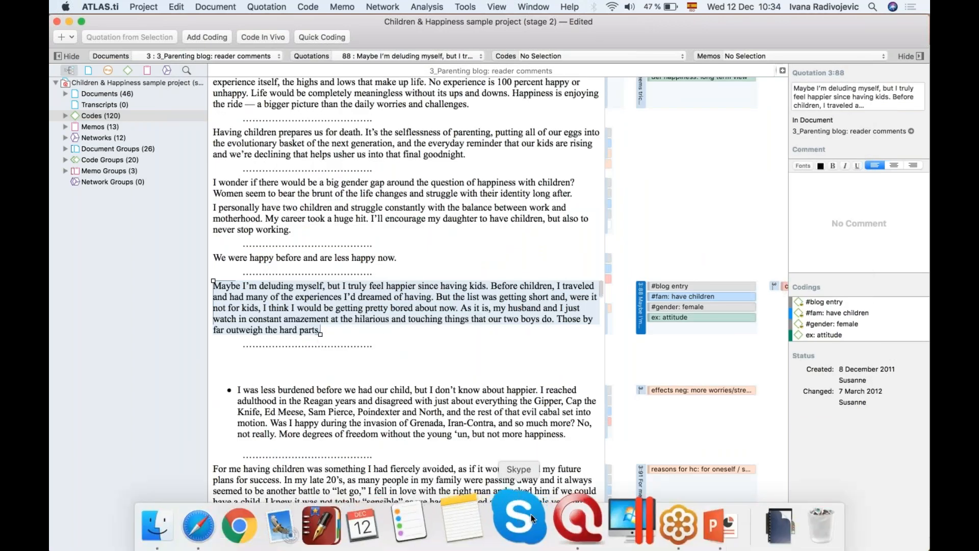
{"action": "right_click", "coordinate": [562, 518]}
{"action": "left_click", "coordinate": [584, 390]}
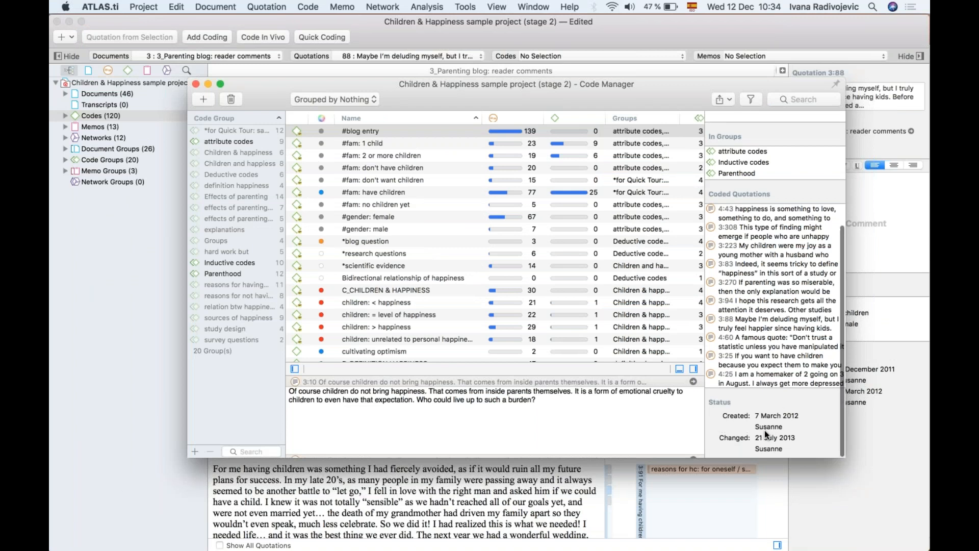
{"action": "scroll", "coordinate": [749, 399], "scroll_direction": "up", "scroll_amount": 5}
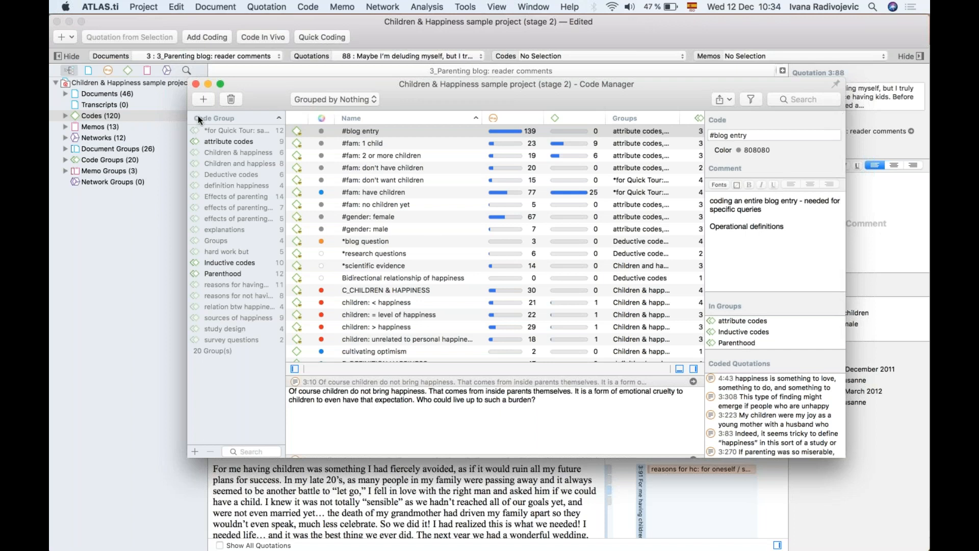
Step: Widen the code group list in the Code Manager so the full group names fit
{"action": "left_click_drag", "start_coordinate": [284, 148], "coordinate": [348, 159]}
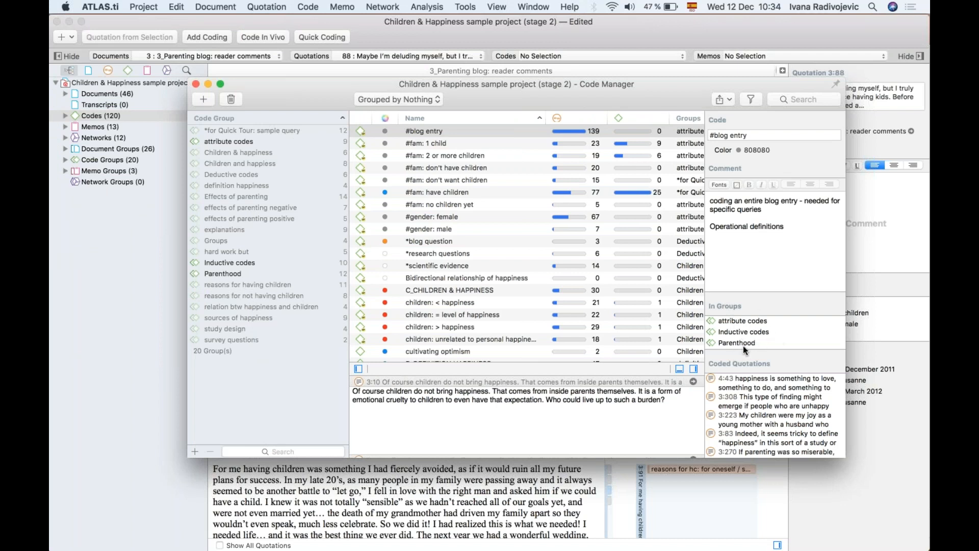
{"action": "scroll", "coordinate": [408, 273], "scroll_direction": "down", "scroll_amount": 2}
{"action": "scroll", "coordinate": [407, 274], "scroll_direction": "up", "scroll_amount": 2}
Step: Create a code group named "Family" from the codes "*research questions", "*scientific evidence" and "Bidirectional relationship of happiness"
{"action": "left_click", "coordinate": [430, 279]}
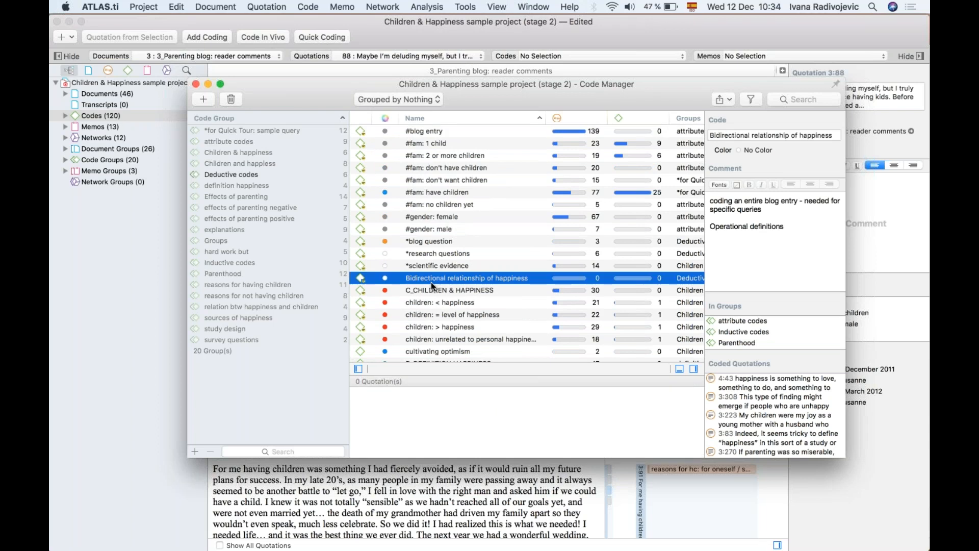
{"action": "left_click", "coordinate": [428, 250]}
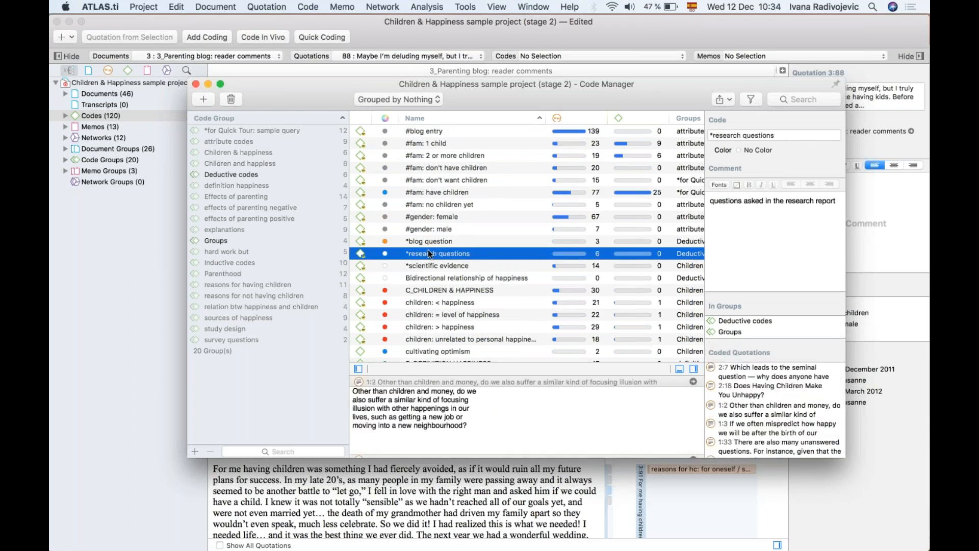
{"action": "left_click", "coordinate": [427, 277], "text": "shift"}
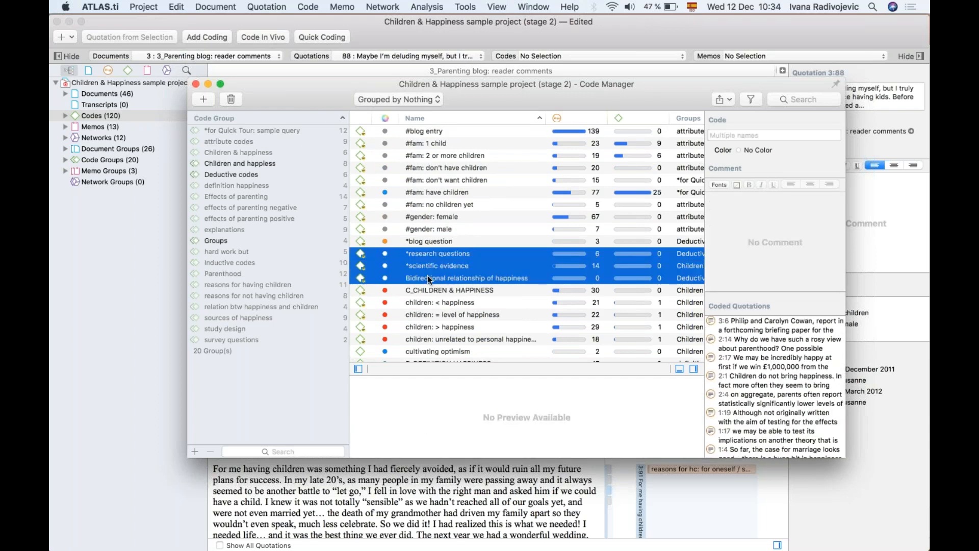
{"action": "left_click_drag", "start_coordinate": [436, 268], "coordinate": [244, 396]}
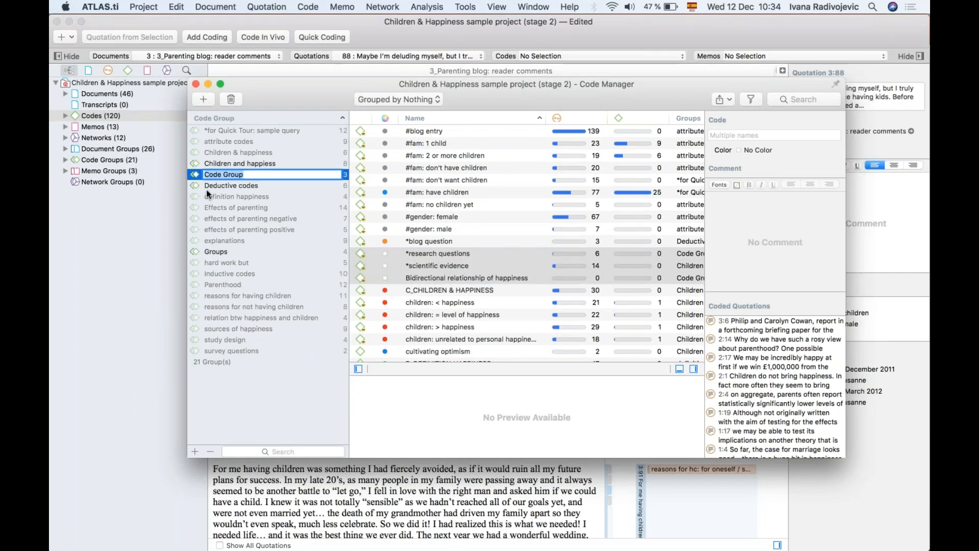
{"action": "type", "text": "Family"}
{"action": "key", "text": "Return"}
{"action": "left_click", "coordinate": [426, 266]}
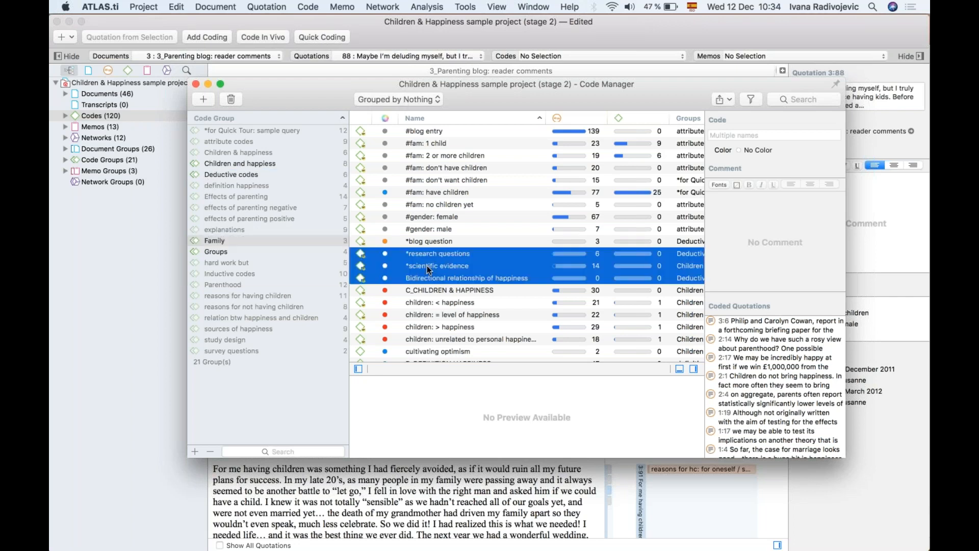
Step: Add the five codes from "#fam: 1 child" through "#fam: have children" to the code group "Family"
{"action": "left_click", "coordinate": [415, 227]}
{"action": "left_click", "coordinate": [431, 195]}
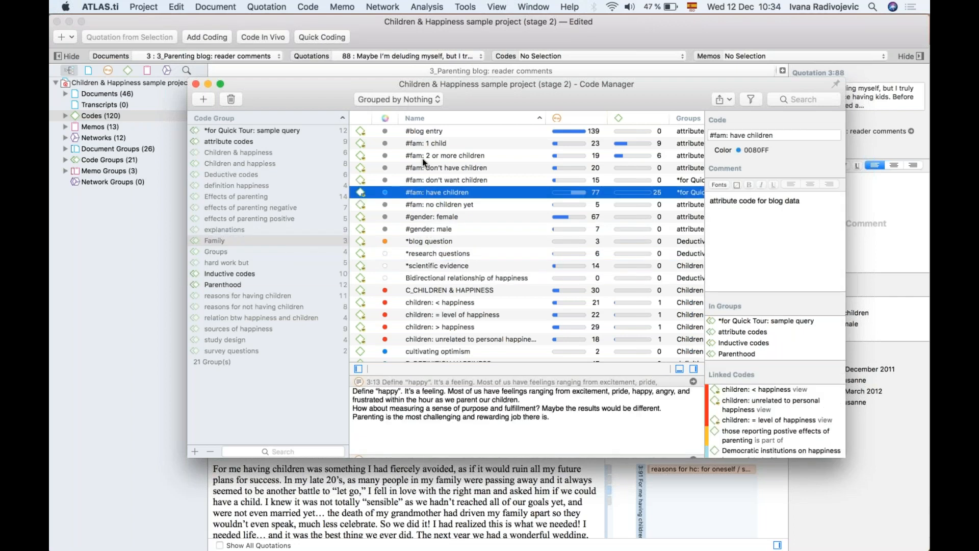
{"action": "left_click", "coordinate": [422, 145], "text": "super"}
{"action": "left_click", "coordinate": [426, 180], "text": "super"}
{"action": "left_click", "coordinate": [426, 167], "text": "super"}
{"action": "left_click", "coordinate": [426, 156], "text": "super"}
{"action": "left_click_drag", "start_coordinate": [305, 209], "coordinate": [211, 240]}
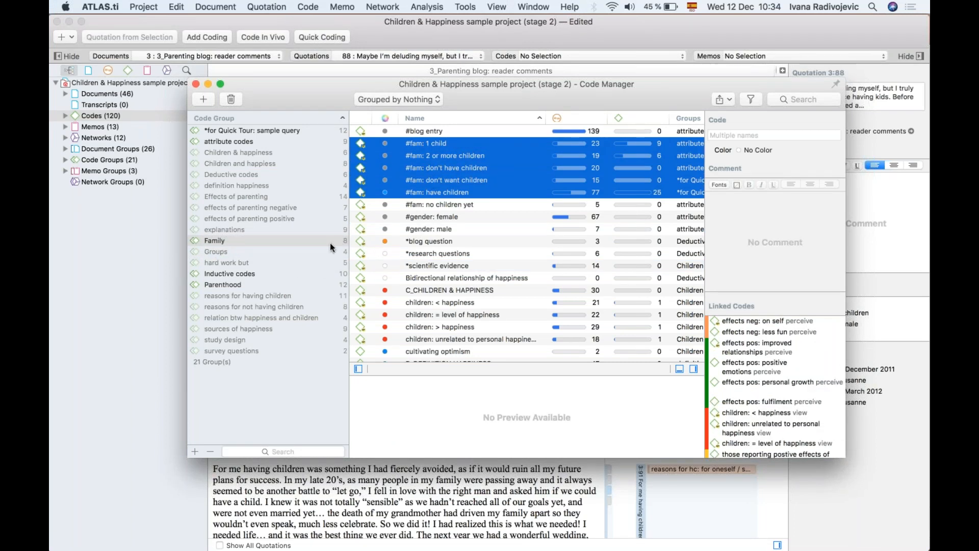
{"action": "left_click", "coordinate": [266, 403]}
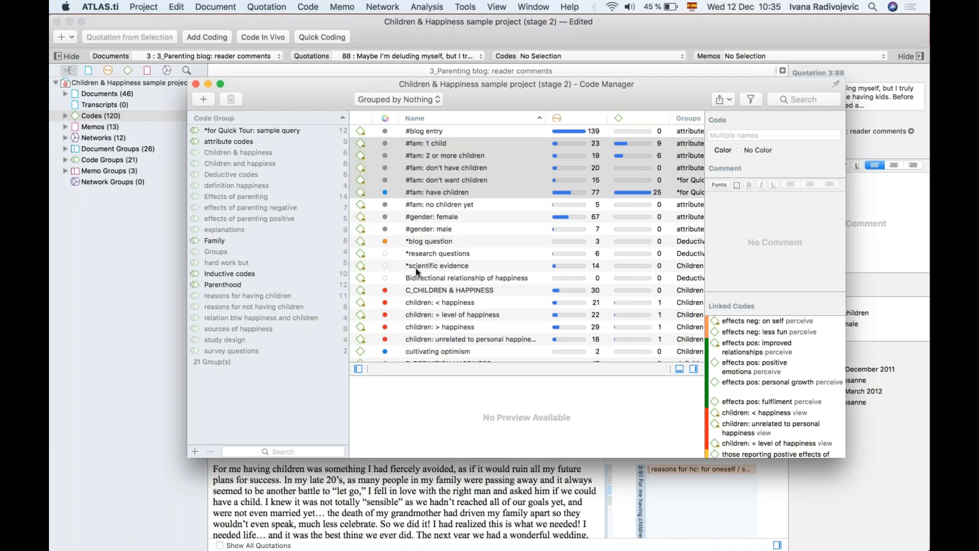
Step: Set the color of the codes "*research questions" and "*scientific evidence" to Muddy Blue
{"action": "scroll", "coordinate": [423, 230], "scroll_direction": "down", "scroll_amount": 3}
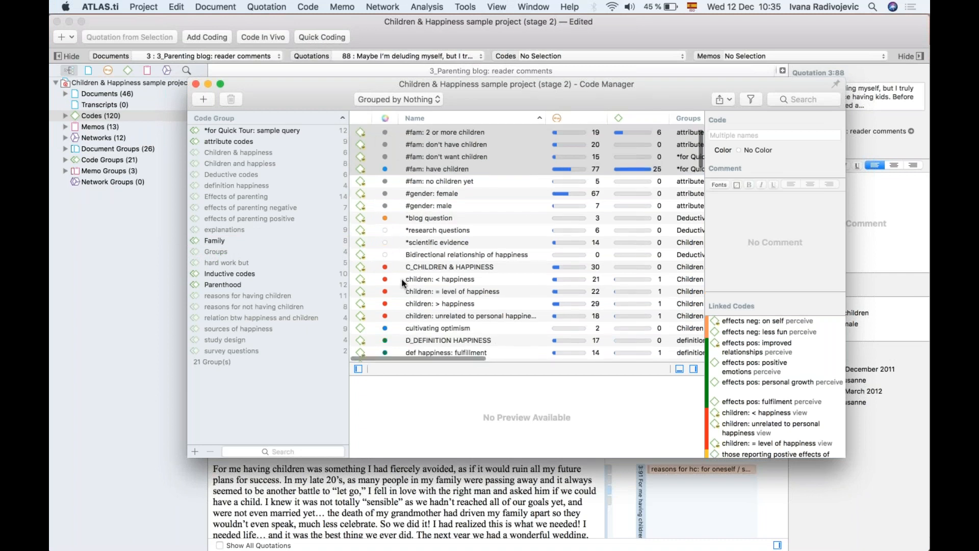
{"action": "scroll", "coordinate": [397, 255], "scroll_direction": "up", "scroll_amount": 3}
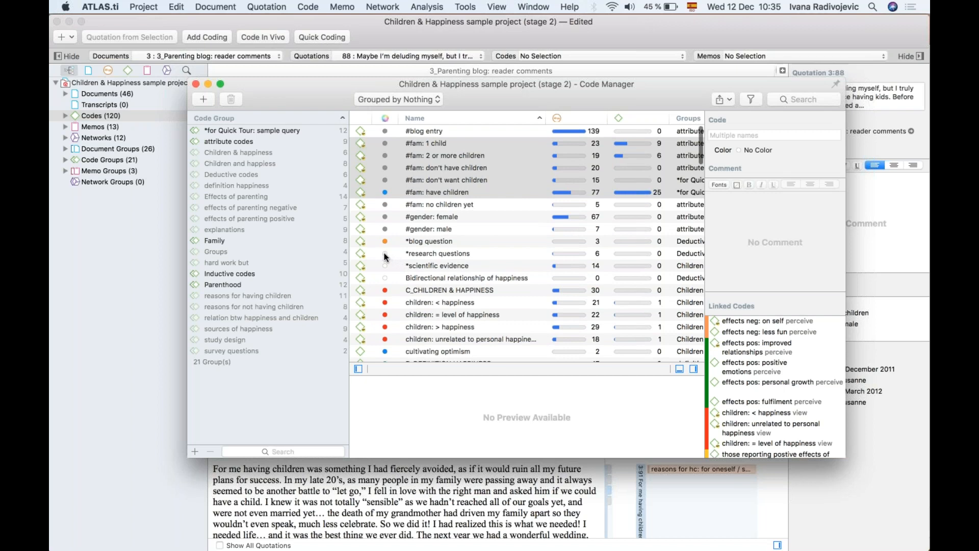
{"action": "left_click", "coordinate": [384, 253]}
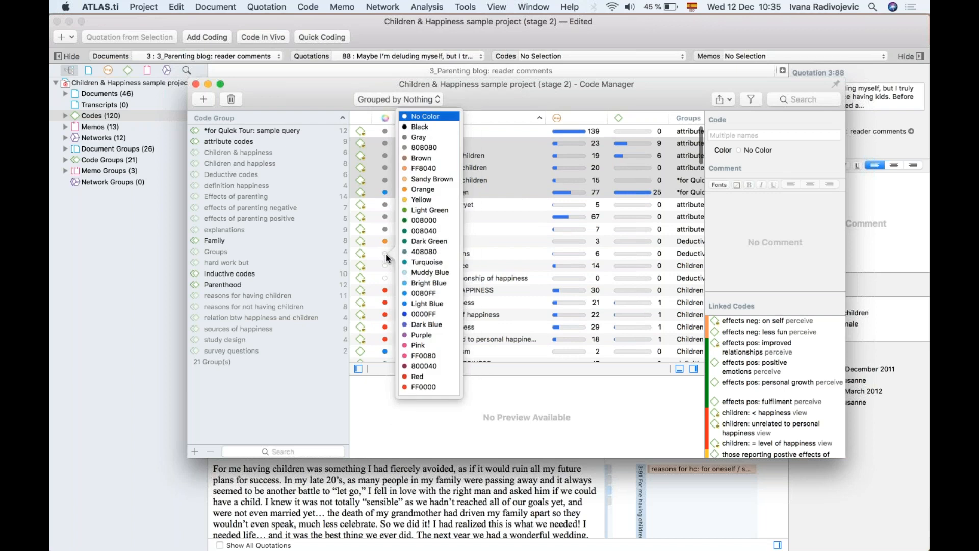
{"action": "left_click", "coordinate": [424, 270]}
{"action": "left_click", "coordinate": [386, 265]}
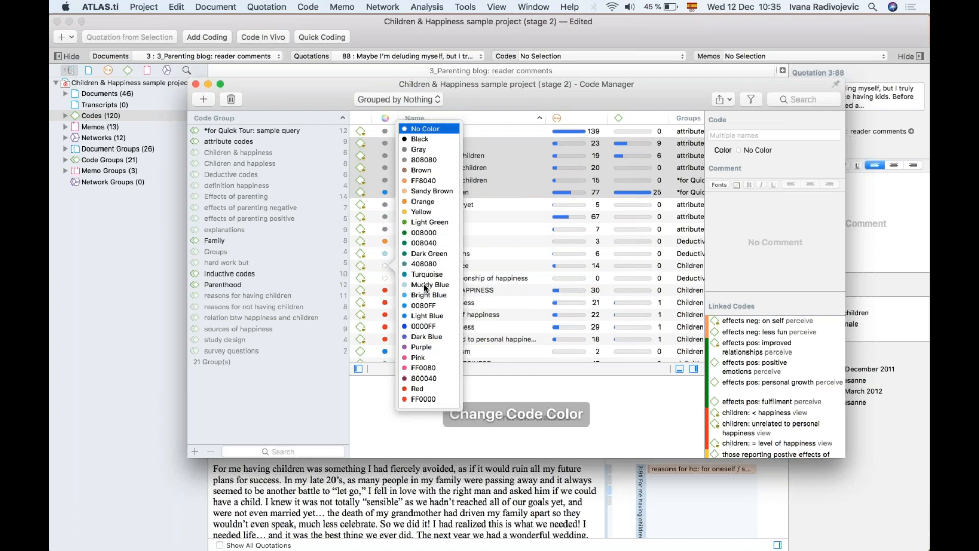
{"action": "left_click", "coordinate": [428, 285]}
Step: Set the color of the code "#blog entry" to Bright Blue
{"action": "left_click", "coordinate": [446, 132]}
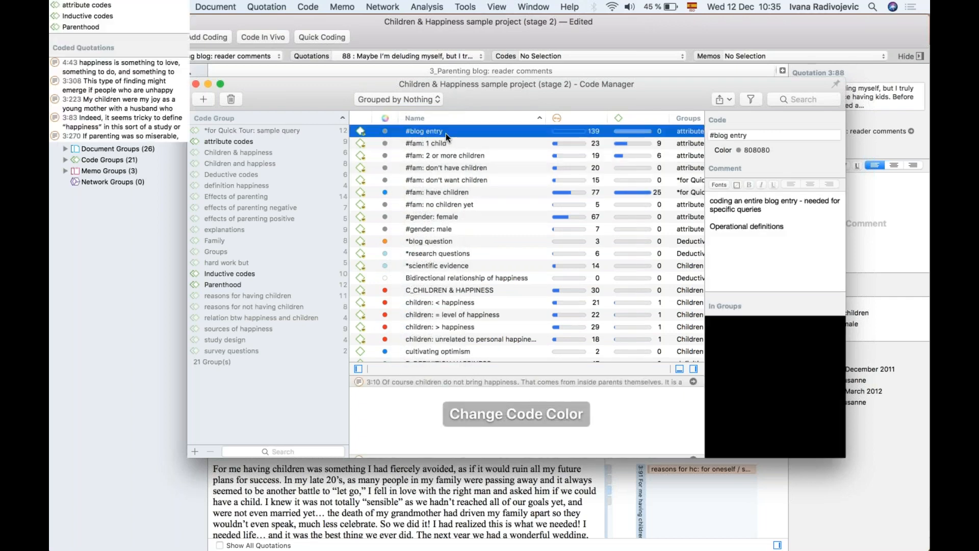
{"action": "left_click", "coordinate": [739, 151]}
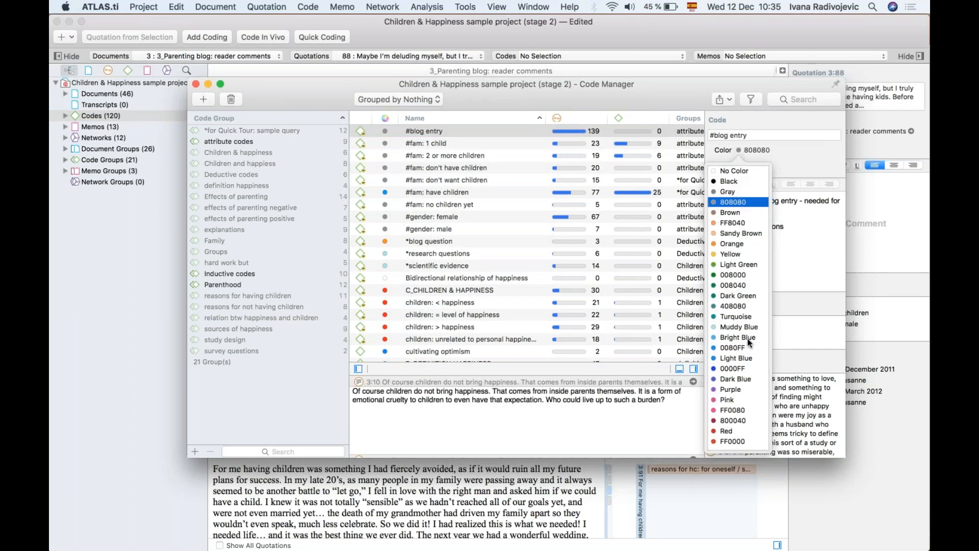
{"action": "left_click", "coordinate": [735, 337]}
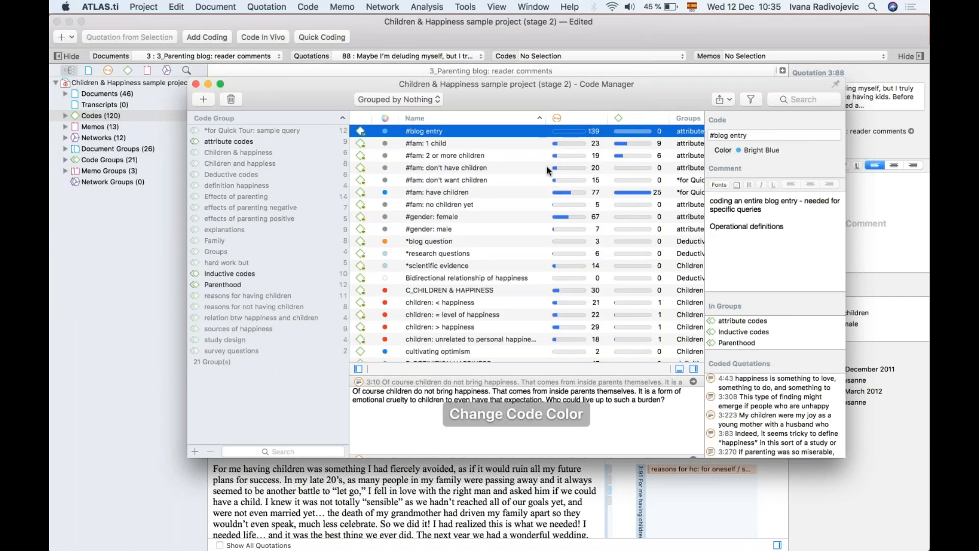
{"action": "left_click", "coordinate": [530, 181]}
{"action": "scroll", "coordinate": [530, 181], "scroll_direction": "down", "scroll_amount": 5}
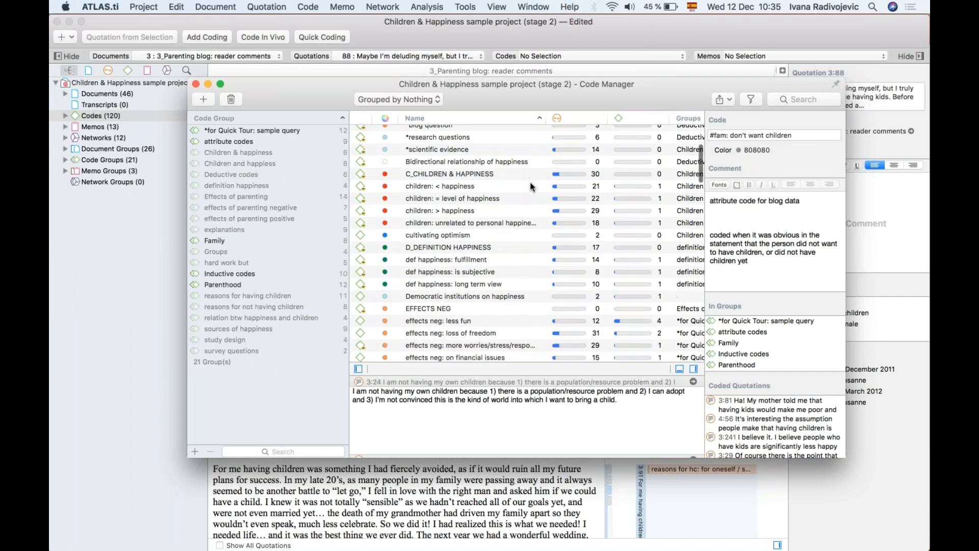
{"action": "scroll", "coordinate": [530, 185], "scroll_direction": "up", "scroll_amount": 3}
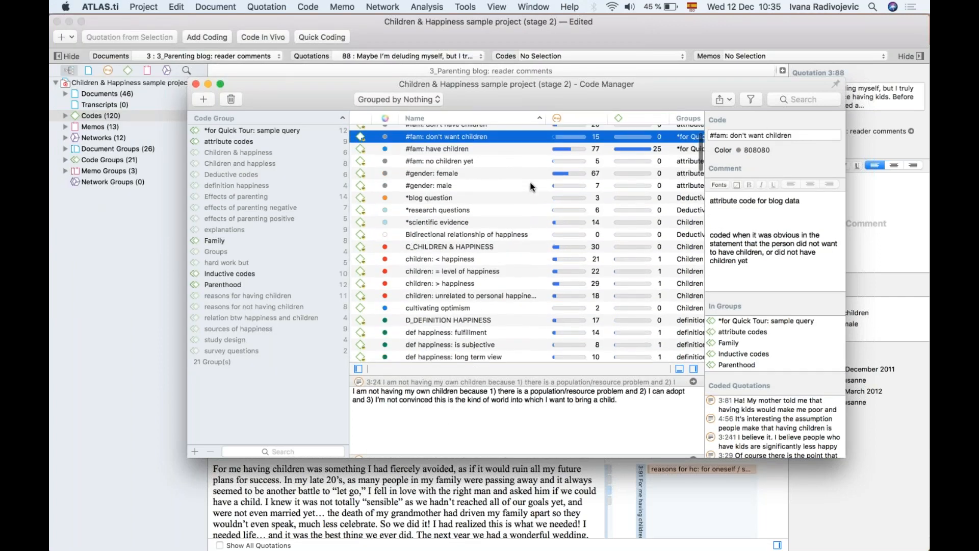
{"action": "left_click", "coordinate": [432, 235]}
{"action": "left_click", "coordinate": [426, 296], "text": "shift"}
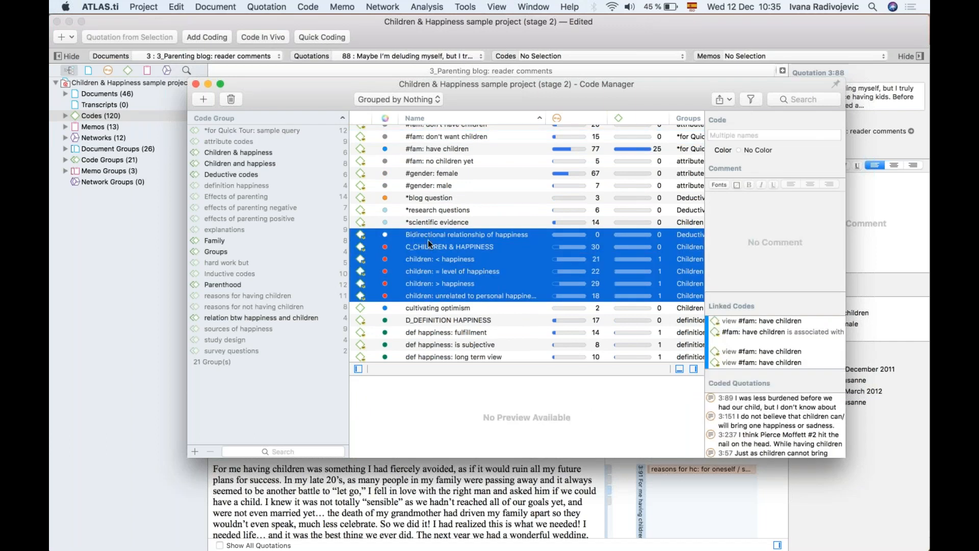
{"action": "left_click", "coordinate": [507, 198]}
Step: Start a report export for the five codes from "C_CHILDREN & HAPPINESS" through "children: unrelated to personal happiness" and review their comments in the preview
{"action": "left_click", "coordinate": [442, 247]}
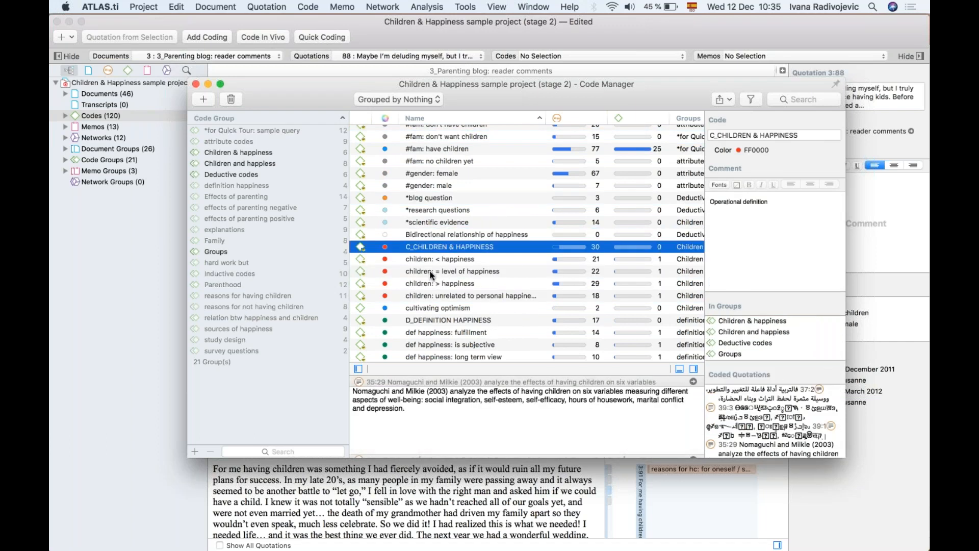
{"action": "left_click", "coordinate": [419, 293], "text": "shift"}
{"action": "scroll", "coordinate": [418, 292], "scroll_direction": "down", "scroll_amount": 2}
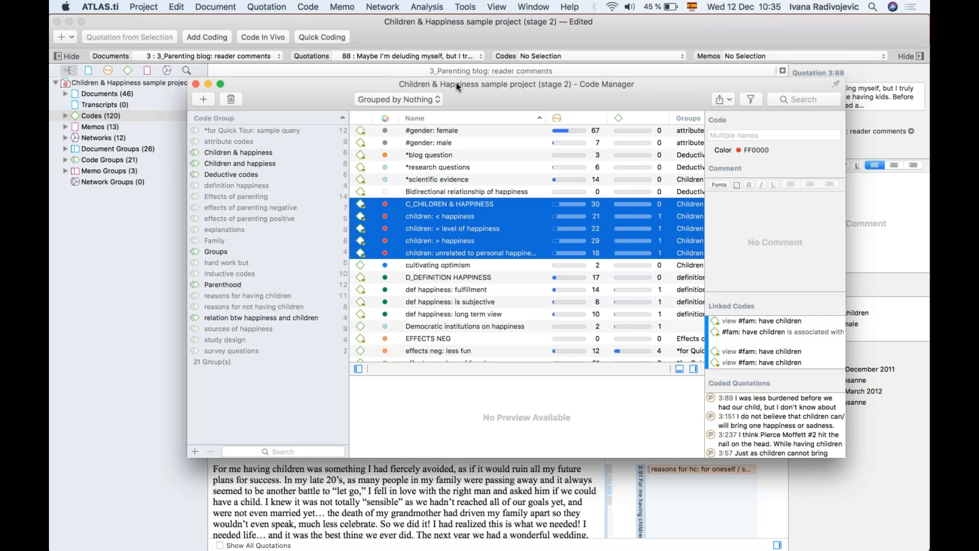
{"action": "left_click", "coordinate": [723, 99]}
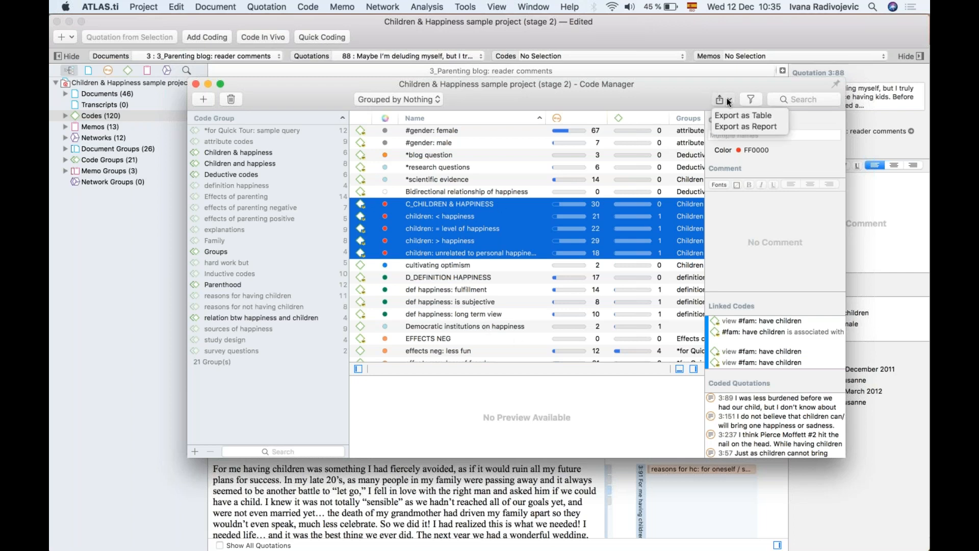
{"action": "left_click", "coordinate": [774, 124]}
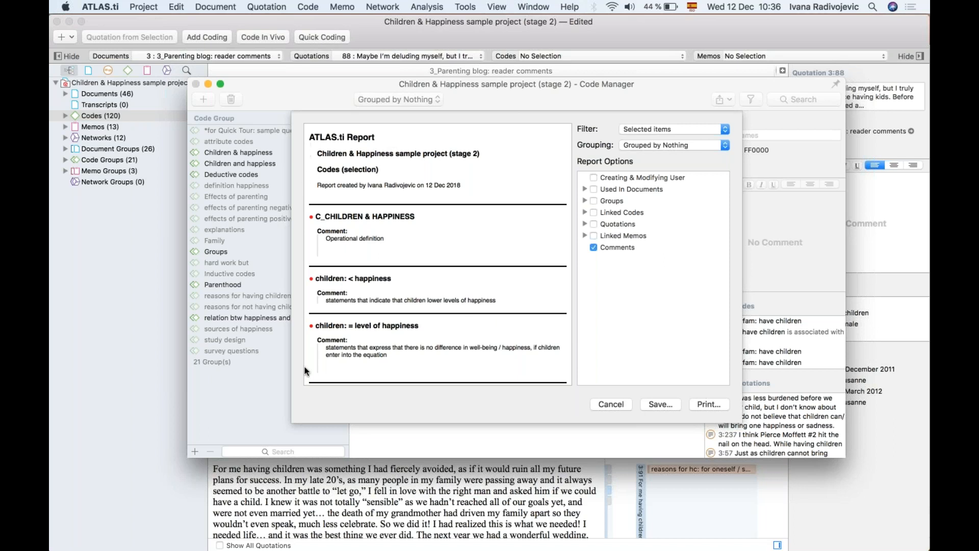
{"action": "scroll", "coordinate": [445, 145], "scroll_direction": "down", "scroll_amount": 3}
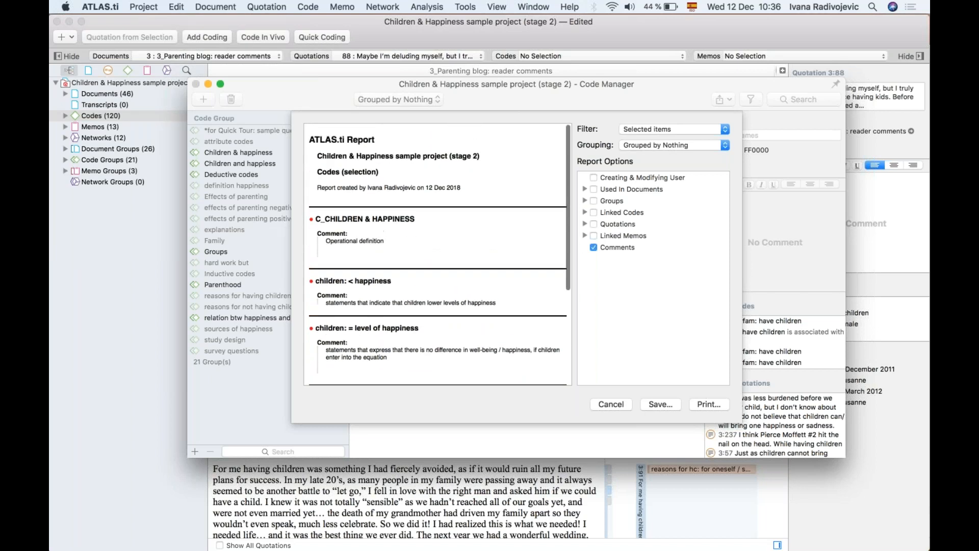
{"action": "scroll", "coordinate": [383, 206], "scroll_direction": "up", "scroll_amount": 3}
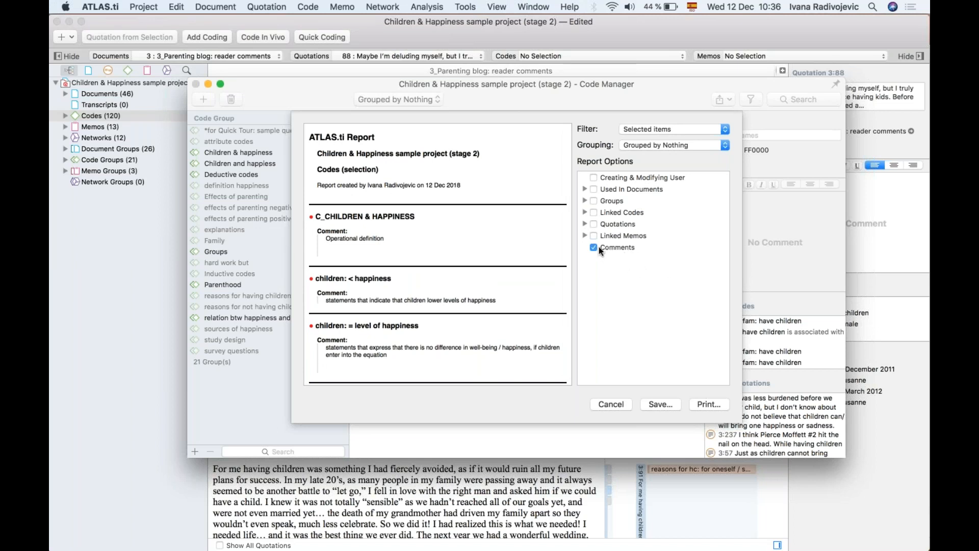
{"action": "scroll", "coordinate": [348, 303], "scroll_direction": "down", "scroll_amount": 4}
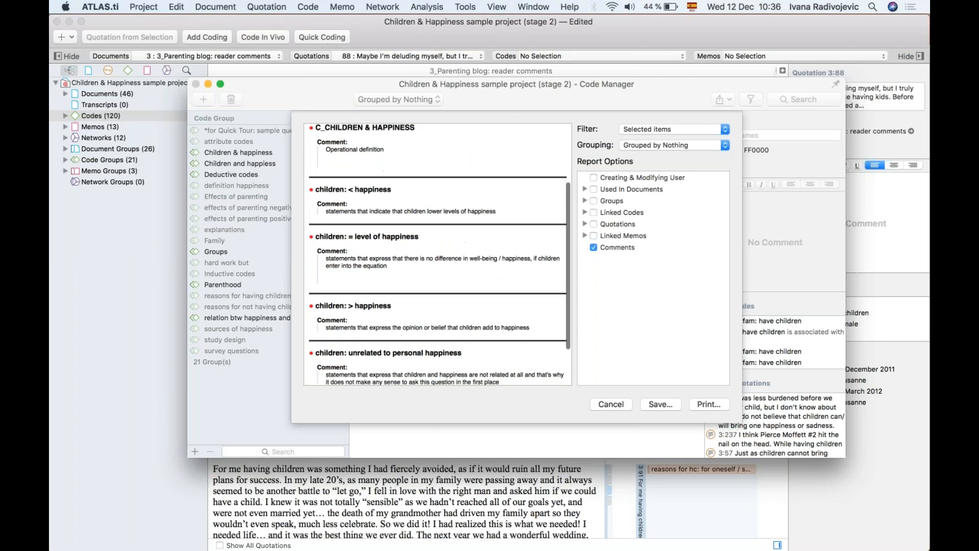
{"action": "scroll", "coordinate": [346, 376], "scroll_direction": "down", "scroll_amount": 2}
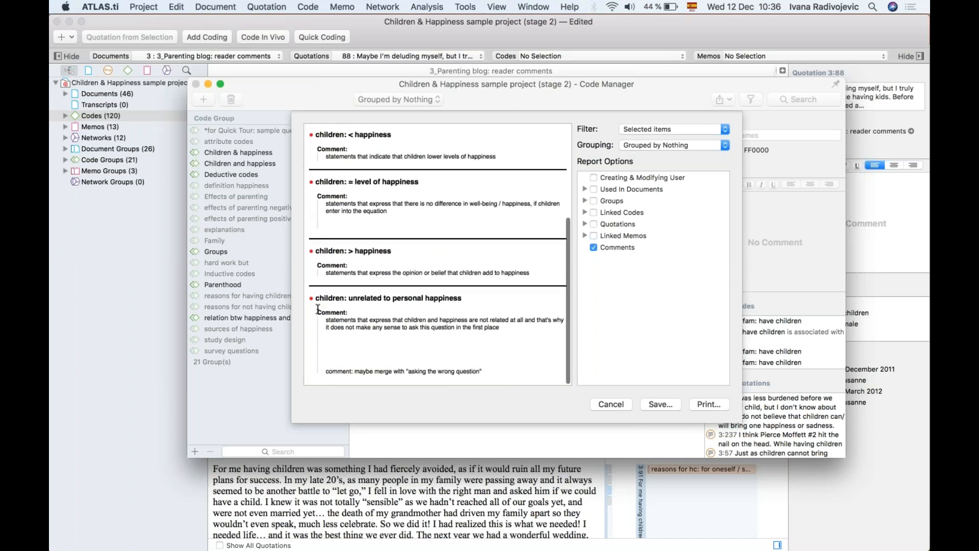
{"action": "scroll", "coordinate": [566, 296], "scroll_direction": "up", "scroll_amount": 3}
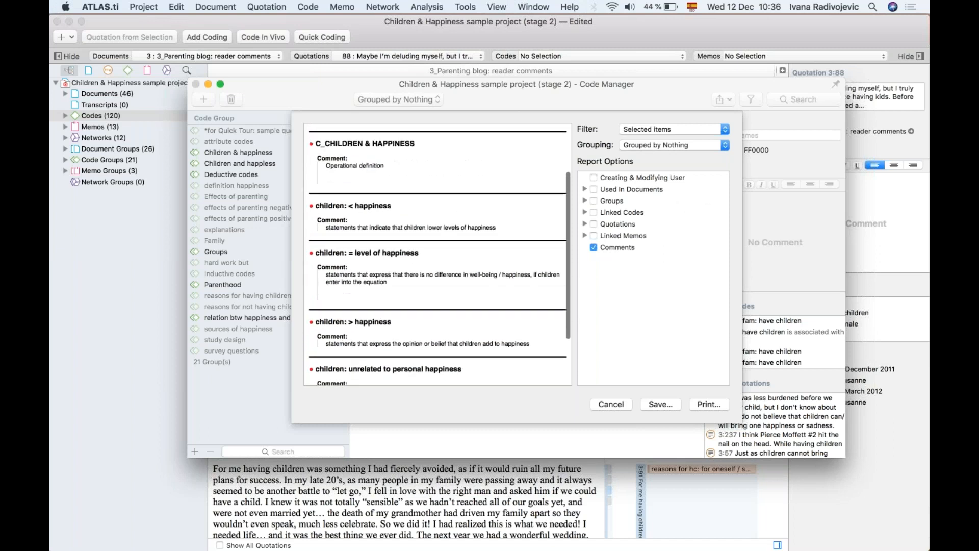
Step: Include the codes' quotations in the report, together with each quotation's content
{"action": "left_click", "coordinate": [594, 224]}
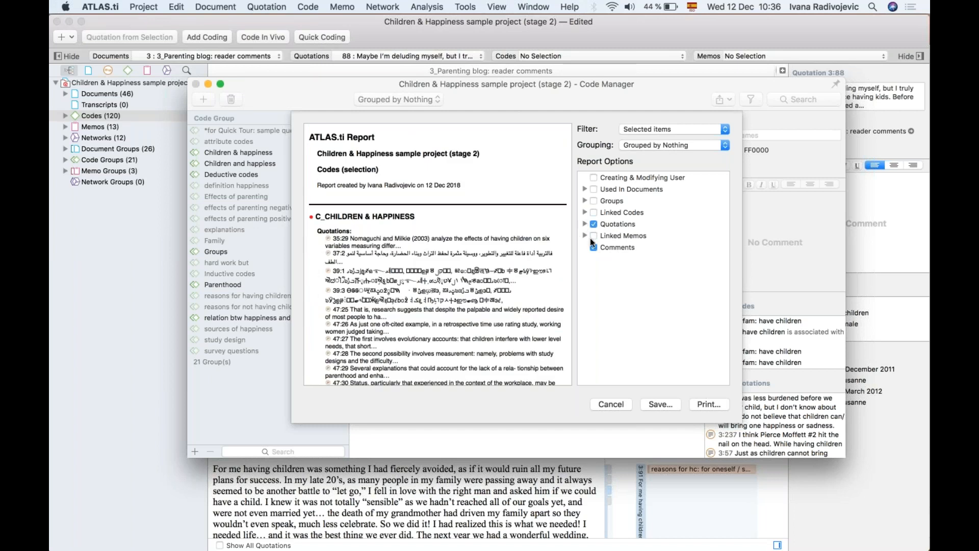
{"action": "left_click", "coordinate": [584, 225]}
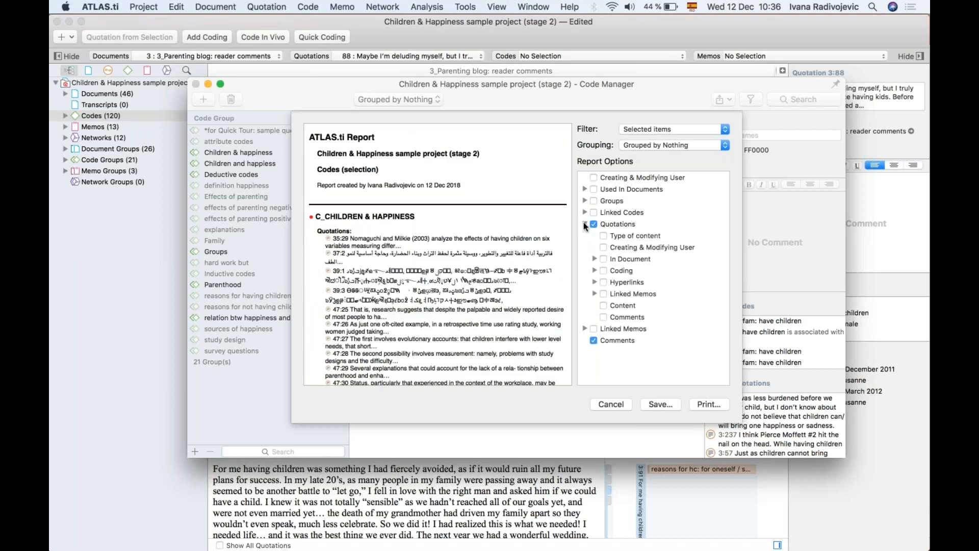
{"action": "left_click", "coordinate": [584, 222]}
{"action": "left_click", "coordinate": [584, 222]}
{"action": "left_click", "coordinate": [603, 306]}
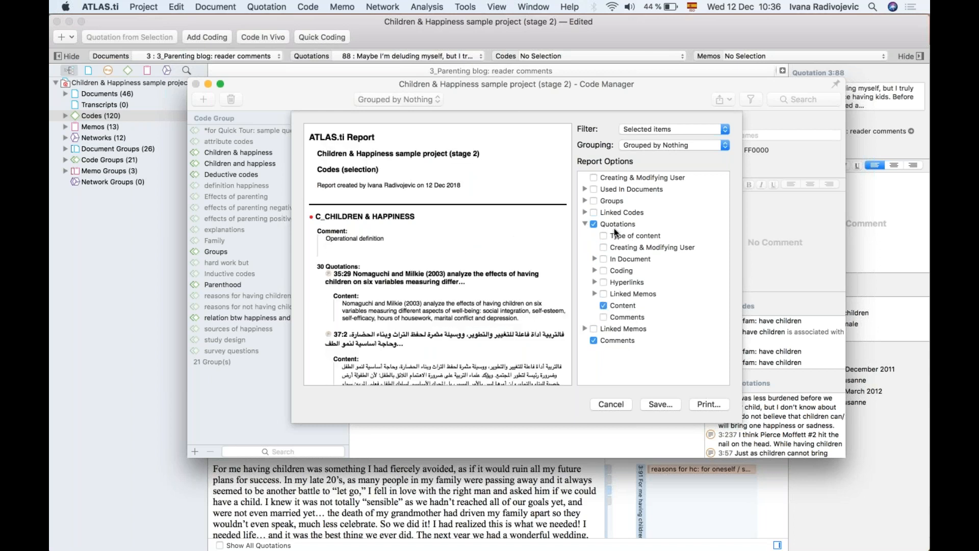
Step: Examine the report preview for the full quotation contents listed under "C_CHILDREN & HAPPINESS" and "children: < happiness"
{"action": "scroll", "coordinate": [568, 219], "scroll_direction": "down", "scroll_amount": 2}
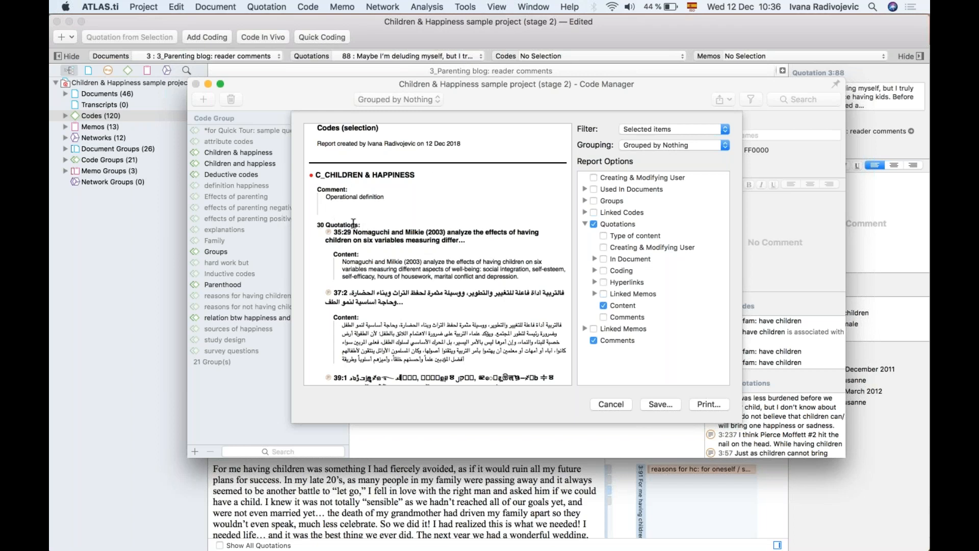
{"action": "left_click_drag", "start_coordinate": [341, 262], "coordinate": [533, 279]}
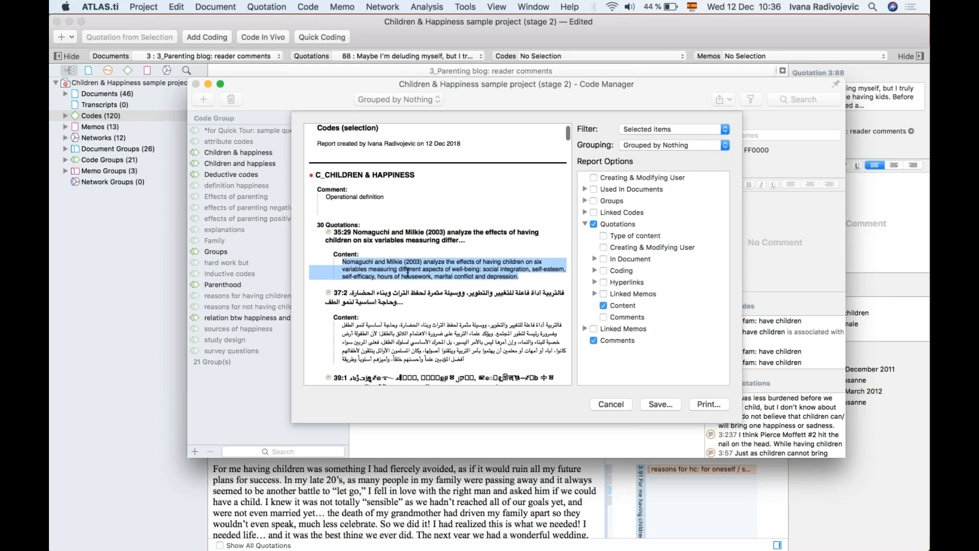
{"action": "scroll", "coordinate": [408, 272], "scroll_direction": "down", "scroll_amount": 3}
{"action": "left_click", "coordinate": [341, 260]}
{"action": "left_click_drag", "start_coordinate": [341, 260], "coordinate": [451, 291]}
{"action": "scroll", "coordinate": [365, 257], "scroll_direction": "down", "scroll_amount": 5}
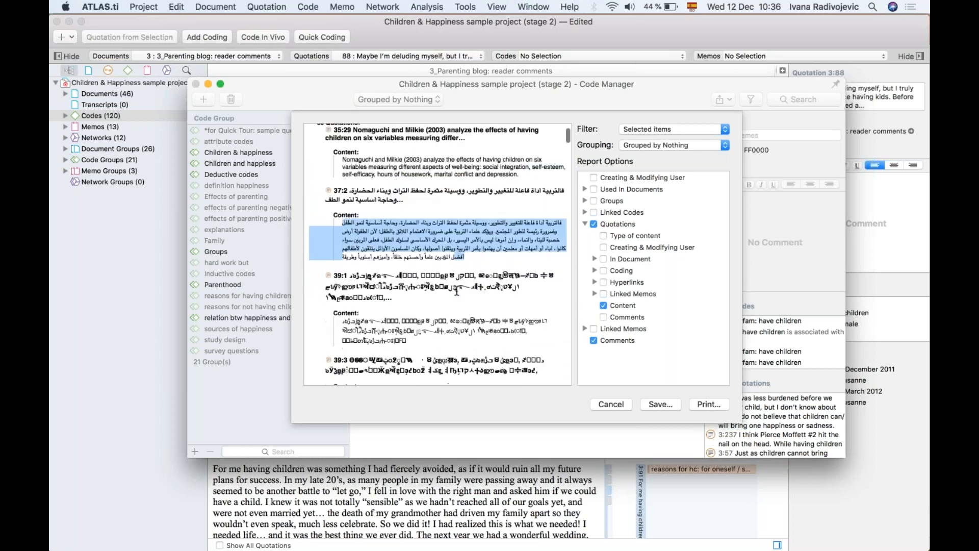
{"action": "scroll", "coordinate": [437, 254], "scroll_direction": "down", "scroll_amount": 13}
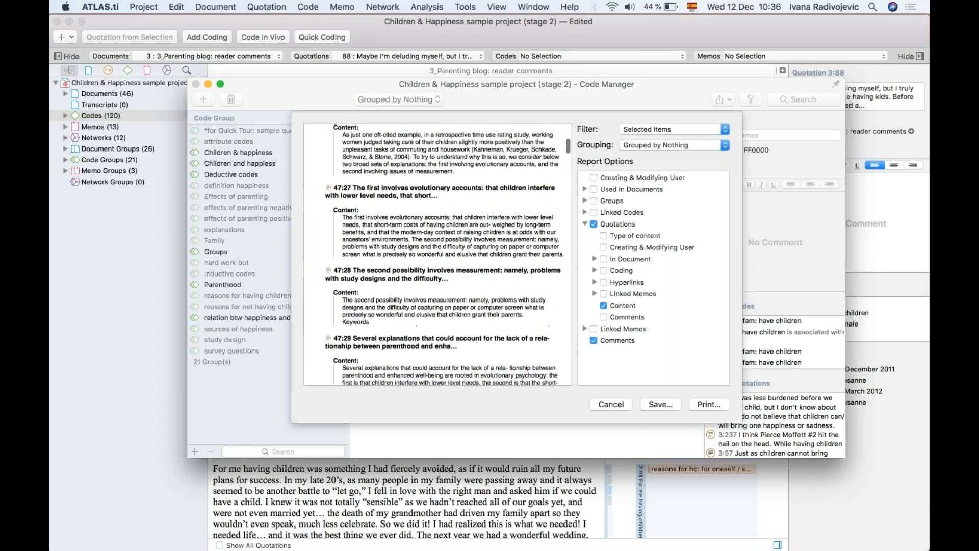
{"action": "scroll", "coordinate": [438, 254], "scroll_direction": "down", "scroll_amount": 20}
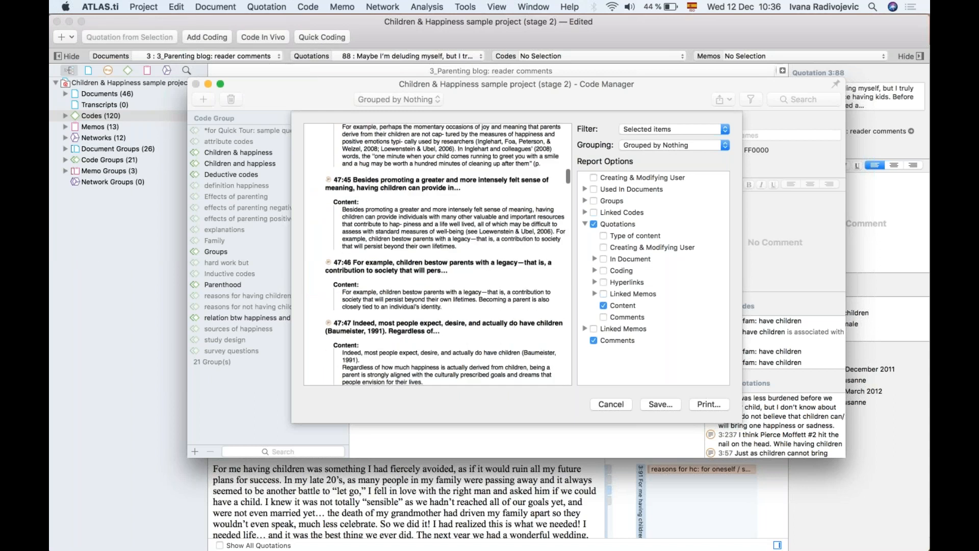
{"action": "scroll", "coordinate": [438, 254], "scroll_direction": "down", "scroll_amount": 10}
{"action": "scroll", "coordinate": [438, 254], "scroll_direction": "up", "scroll_amount": 9}
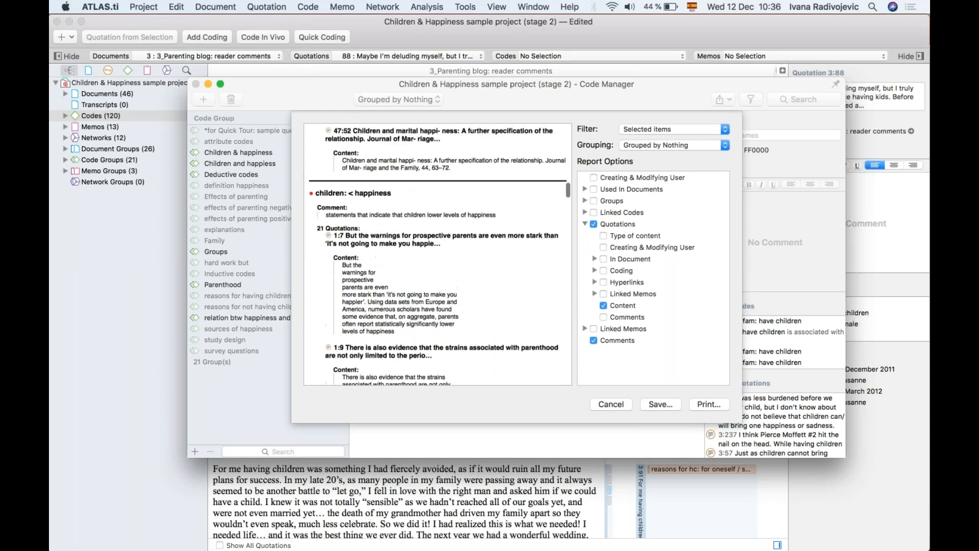
{"action": "left_click_drag", "start_coordinate": [314, 193], "coordinate": [427, 193]}
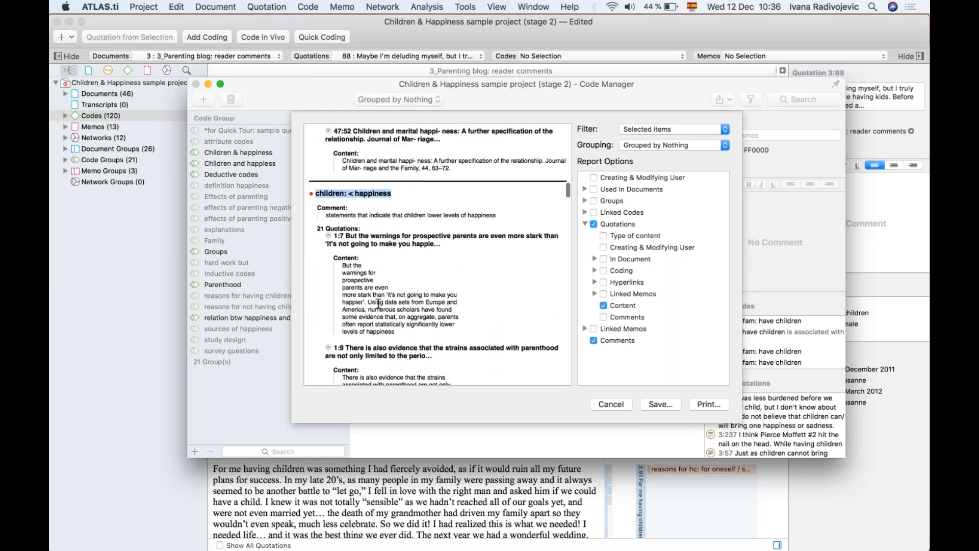
{"action": "scroll", "coordinate": [319, 207], "scroll_direction": "down", "scroll_amount": 1}
{"action": "left_click_drag", "start_coordinate": [317, 208], "coordinate": [437, 320]}
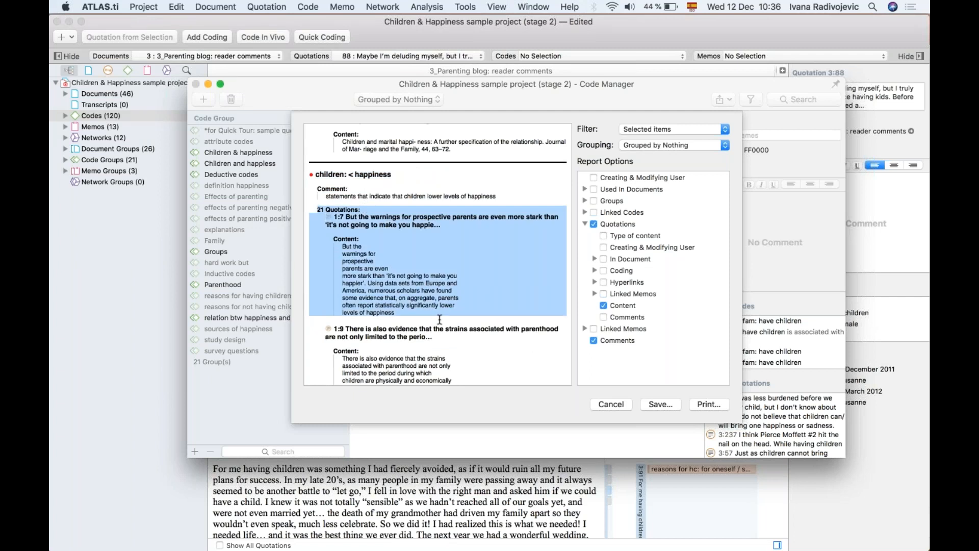
{"action": "scroll", "coordinate": [363, 249], "scroll_direction": "up", "scroll_amount": 12}
{"action": "scroll", "coordinate": [438, 254], "scroll_direction": "up", "scroll_amount": 20}
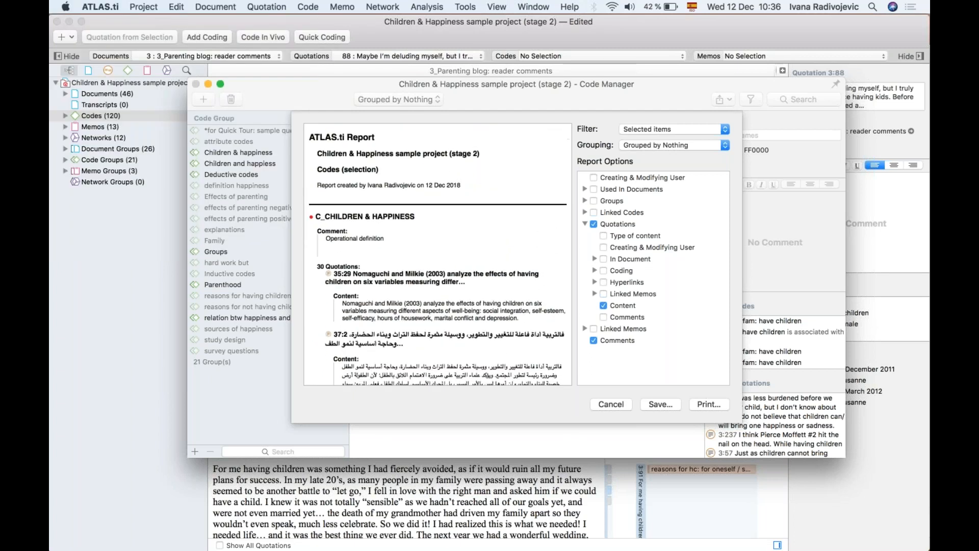
Step: Add each quotation's source document to the report, including the document comments
{"action": "left_click", "coordinate": [603, 258]}
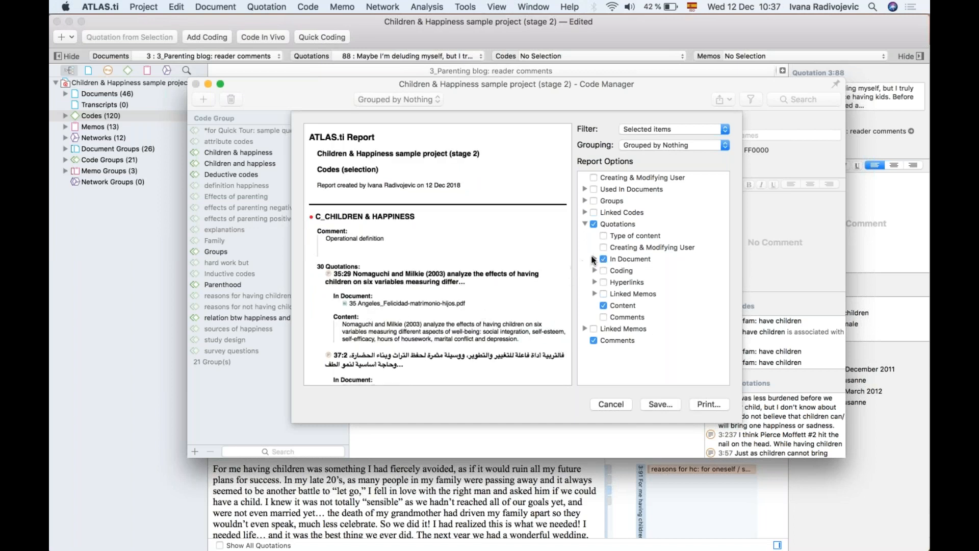
{"action": "left_click", "coordinate": [594, 258]}
{"action": "left_click", "coordinate": [614, 340]}
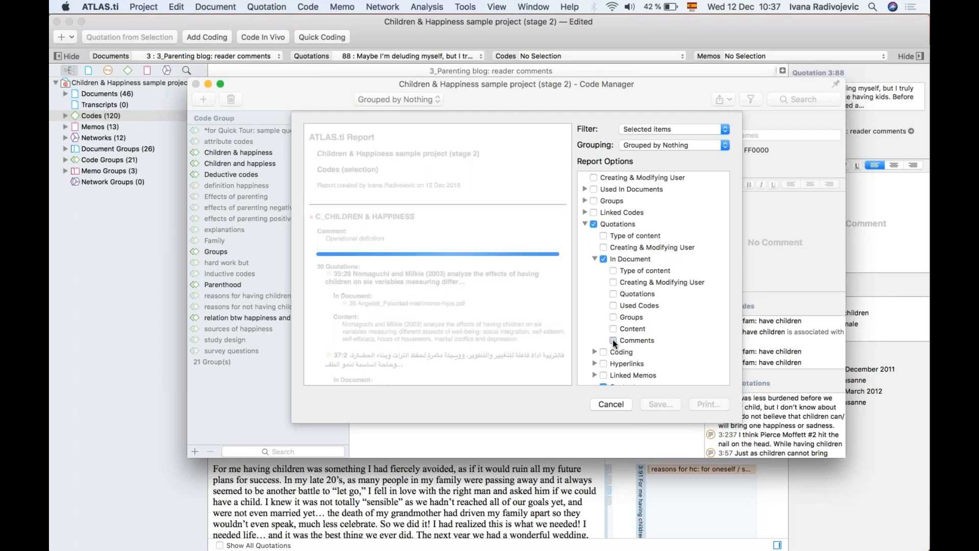
{"action": "scroll", "coordinate": [360, 330], "scroll_direction": "down", "scroll_amount": 1}
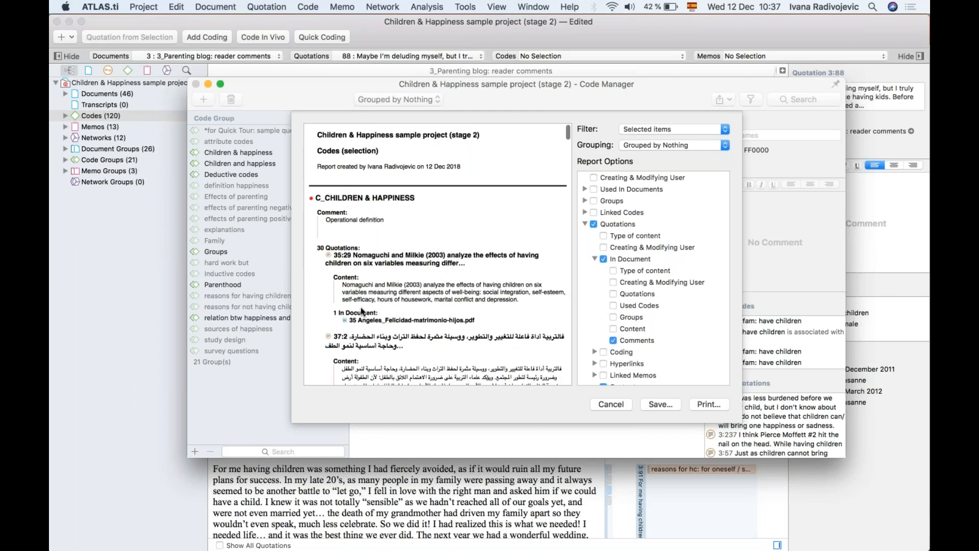
{"action": "scroll", "coordinate": [421, 334], "scroll_direction": "up", "scroll_amount": 3}
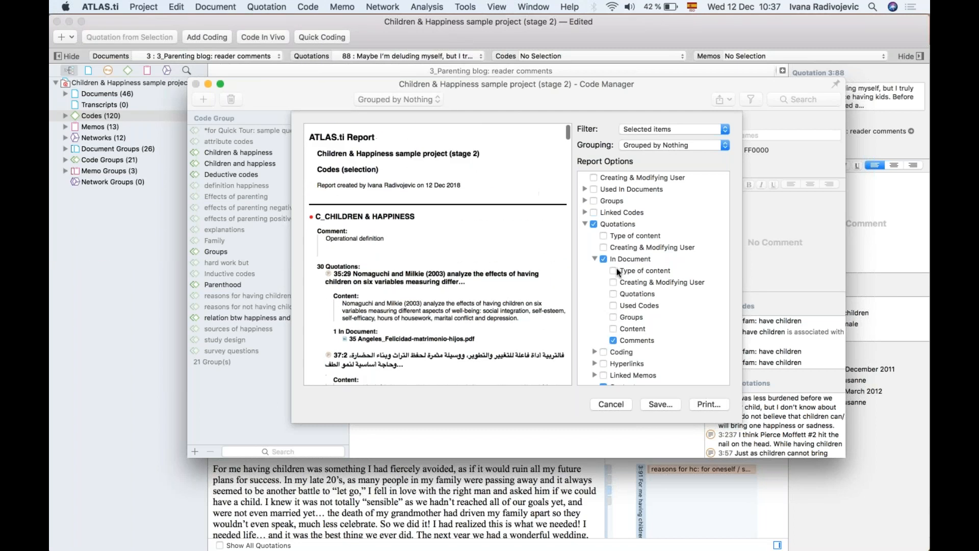
Step: Include the codes' linked memos in the report, together with the memo content
{"action": "scroll", "coordinate": [641, 287], "scroll_direction": "down", "scroll_amount": 2}
{"action": "left_click", "coordinate": [594, 367]}
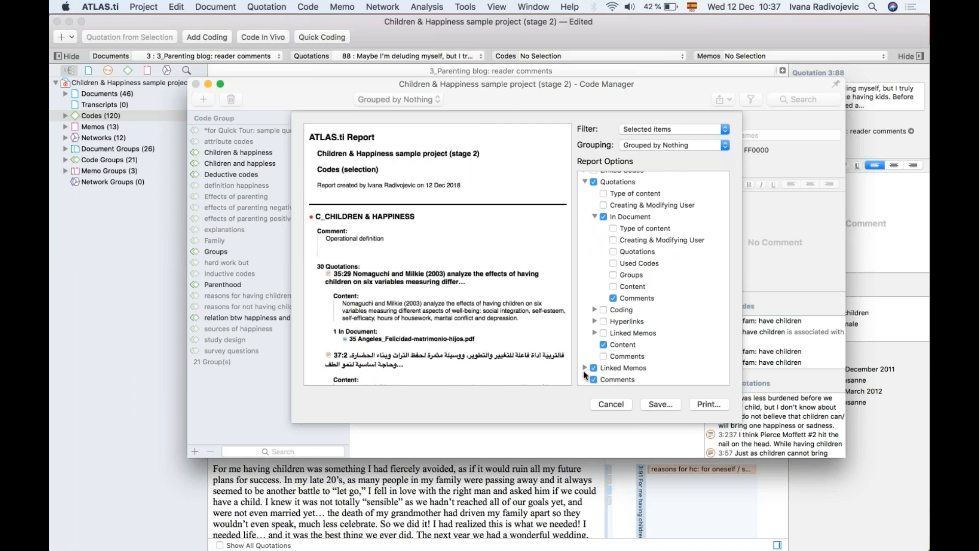
{"action": "left_click", "coordinate": [583, 367]}
{"action": "scroll", "coordinate": [623, 322], "scroll_direction": "down", "scroll_amount": 3}
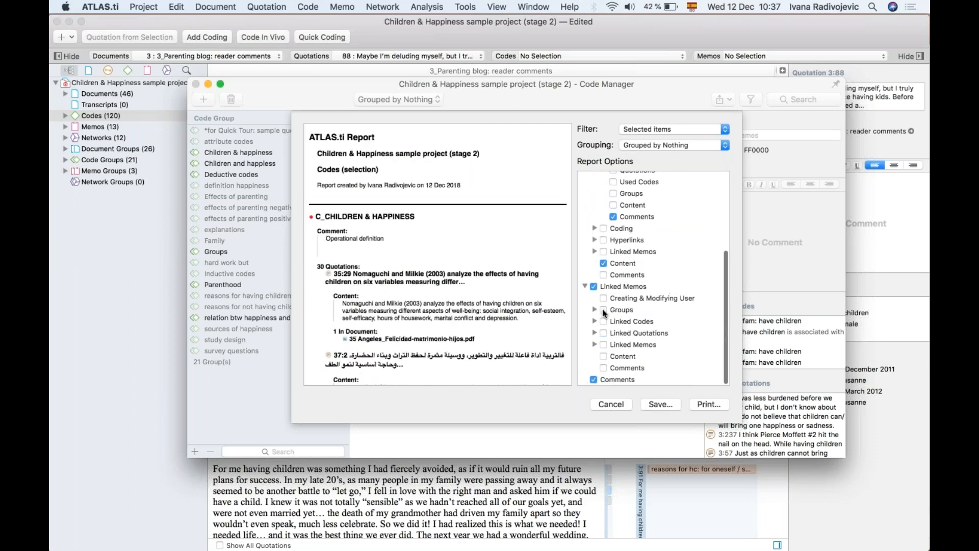
{"action": "left_click", "coordinate": [603, 356]}
Step: Examine the report preview for the source document given below each quotation's content
{"action": "scroll", "coordinate": [479, 334], "scroll_direction": "down", "scroll_amount": 3}
{"action": "scroll", "coordinate": [479, 334], "scroll_direction": "down", "scroll_amount": 10}
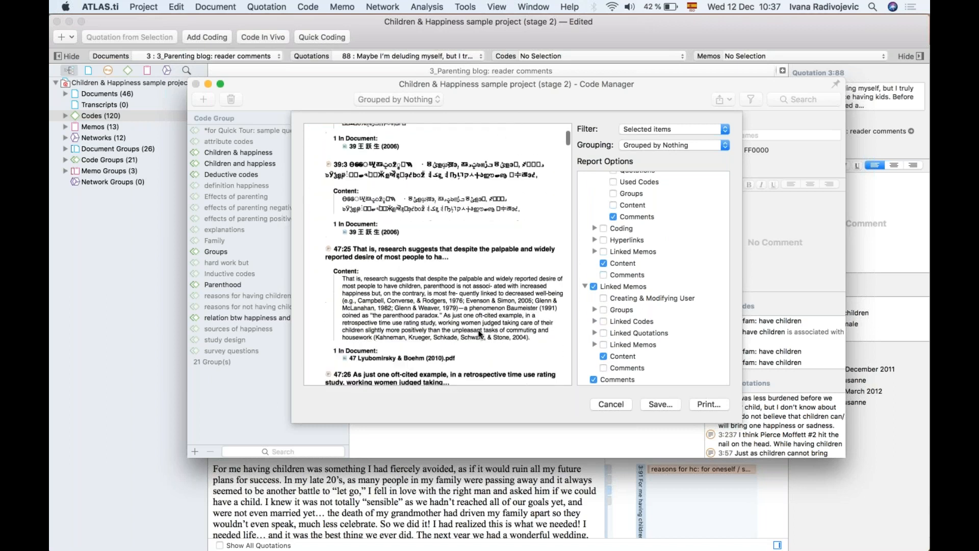
{"action": "scroll", "coordinate": [479, 334], "scroll_direction": "down", "scroll_amount": 7}
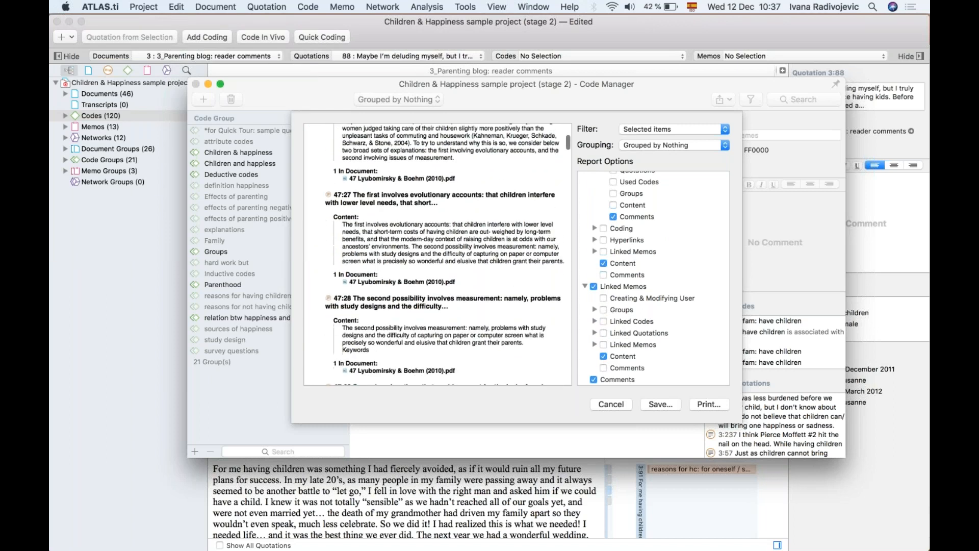
{"action": "left_click_drag", "start_coordinate": [335, 196], "coordinate": [470, 290]}
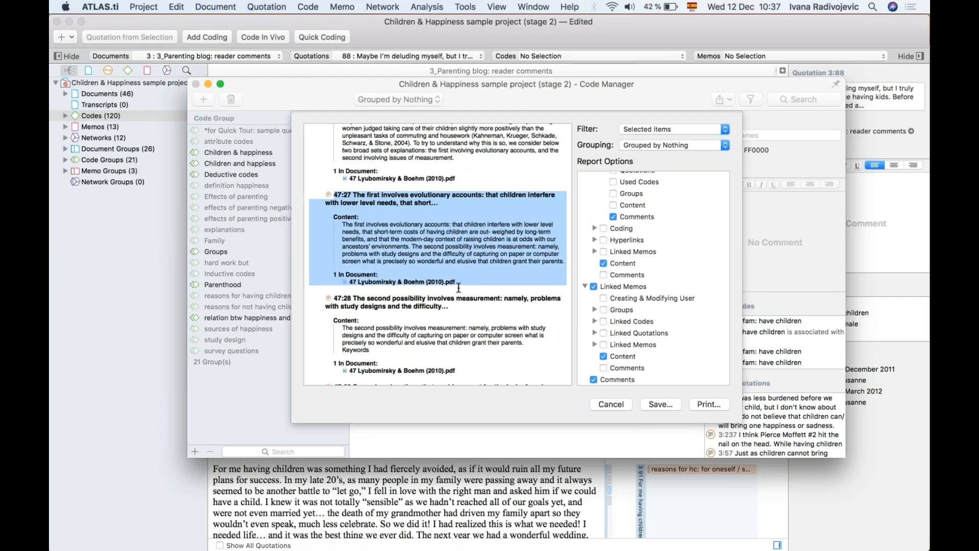
{"action": "scroll", "coordinate": [498, 304], "scroll_direction": "up", "scroll_amount": 2}
{"action": "scroll", "coordinate": [497, 304], "scroll_direction": "down", "scroll_amount": 10}
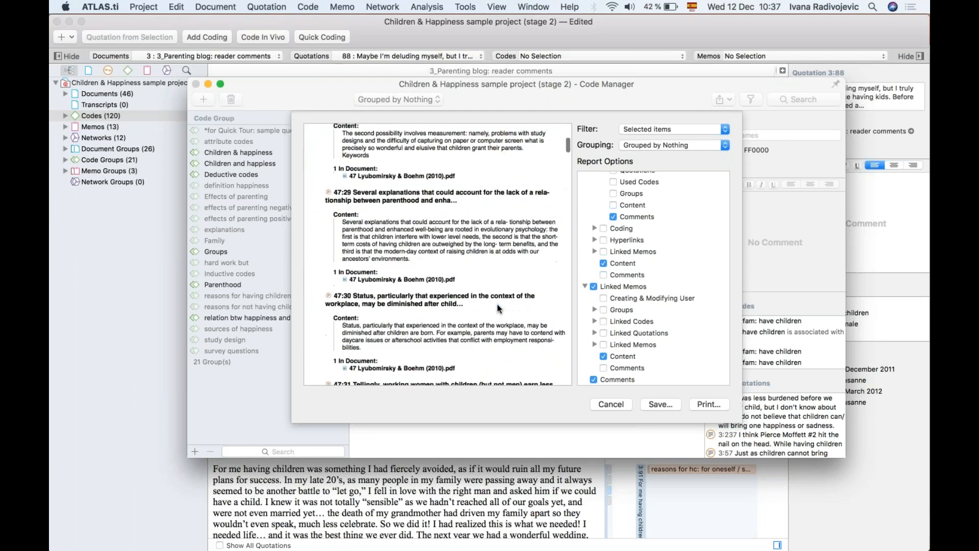
{"action": "scroll", "coordinate": [497, 303], "scroll_direction": "down", "scroll_amount": 20}
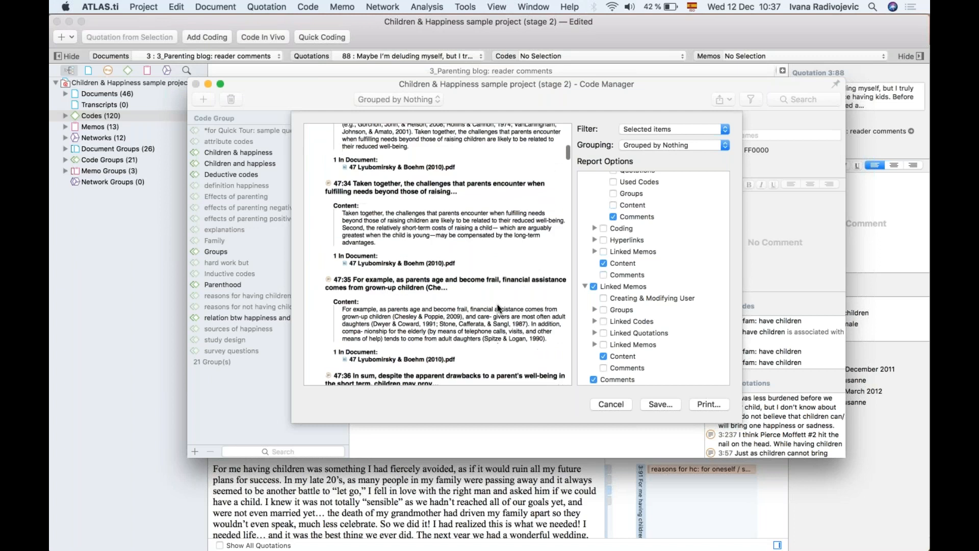
Step: Review the quotations in the report preview back up to the report title, and close the report without saving it
{"action": "scroll", "coordinate": [497, 303], "scroll_direction": "up", "scroll_amount": 12}
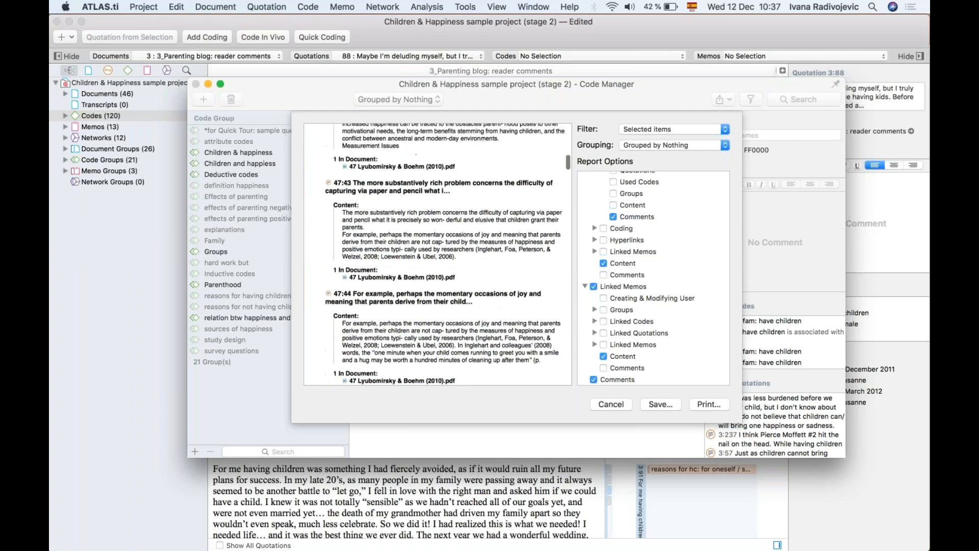
{"action": "scroll", "coordinate": [672, 305], "scroll_direction": "down", "scroll_amount": 3}
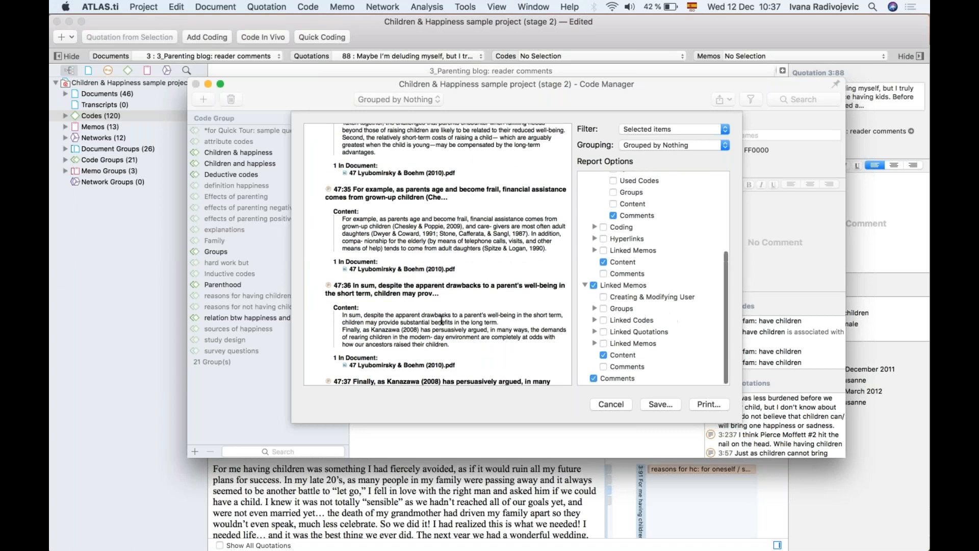
{"action": "scroll", "coordinate": [439, 318], "scroll_direction": "up", "scroll_amount": 20}
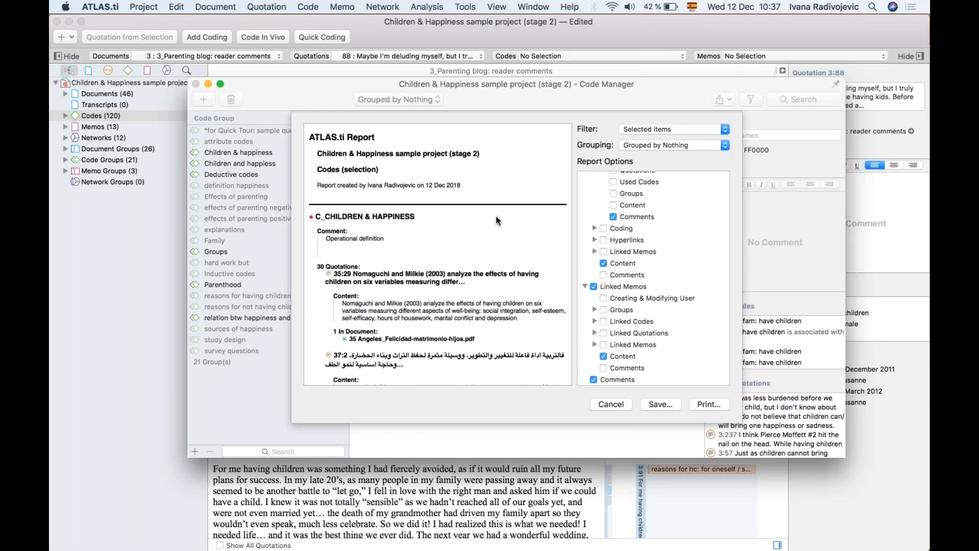
{"action": "left_click", "coordinate": [604, 402]}
{"action": "left_click", "coordinate": [719, 100]}
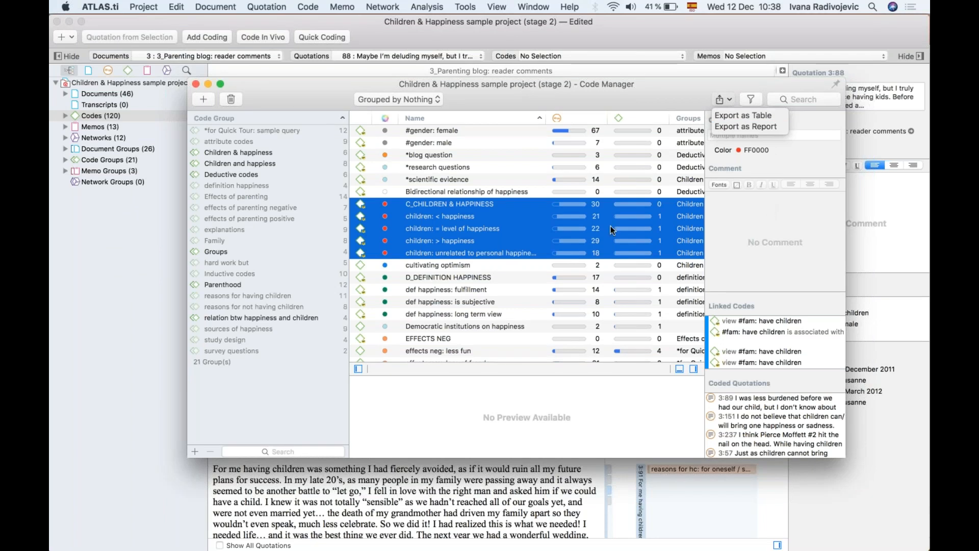
{"action": "left_click", "coordinate": [477, 281]}
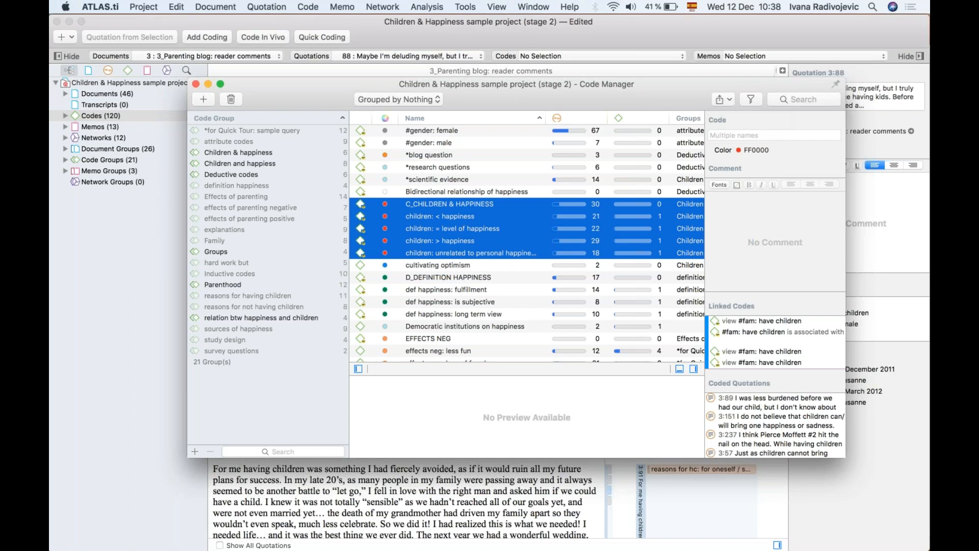
{"action": "left_click", "coordinate": [478, 279]}
{"action": "left_click", "coordinate": [427, 249]}
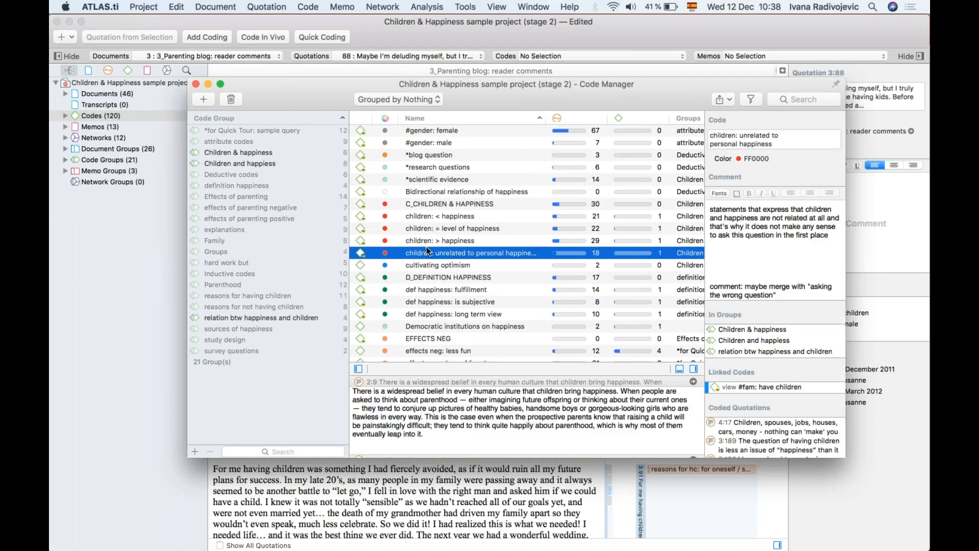
{"action": "left_click", "coordinate": [430, 312]}
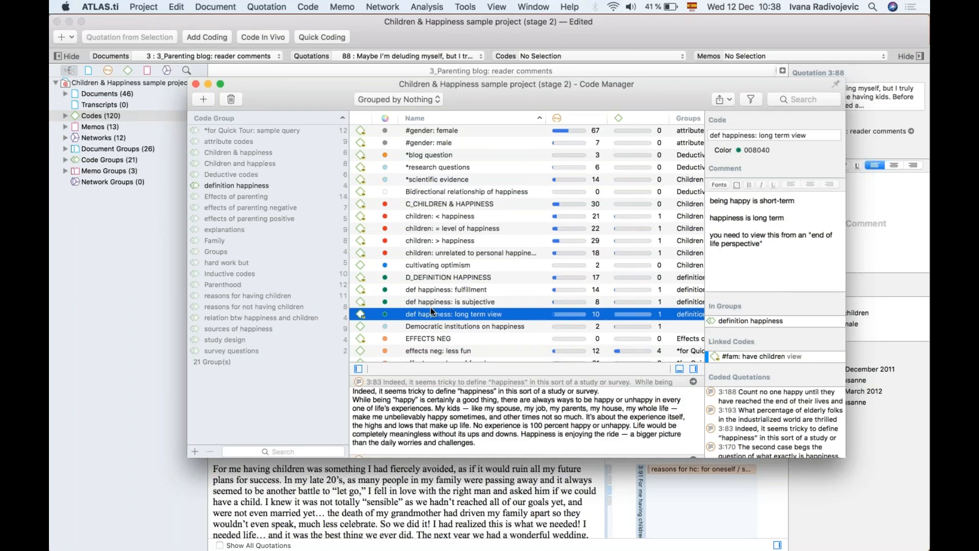
{"action": "left_click", "coordinate": [725, 100]}
{"action": "left_click", "coordinate": [733, 115]}
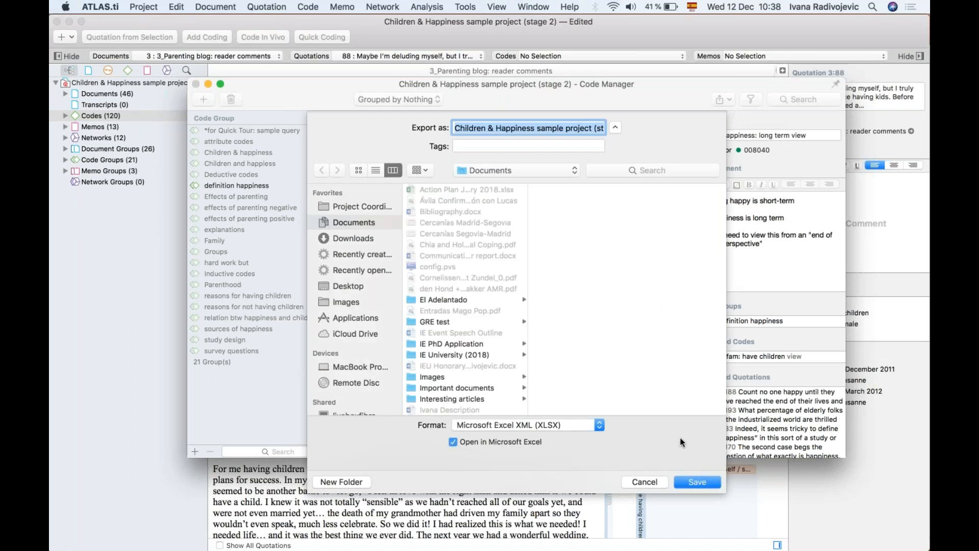
{"action": "left_click", "coordinate": [658, 482]}
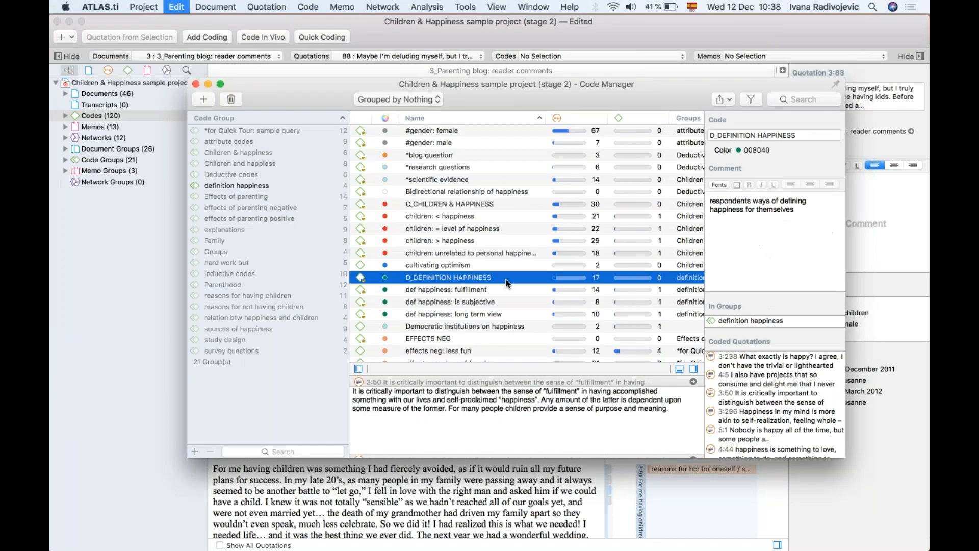
Step: Select all codes in the Code Manager and export them as an XLSX table to the Desktop
{"action": "key", "text": "super+a"}
{"action": "left_click", "coordinate": [717, 99]}
{"action": "left_click", "coordinate": [724, 114]}
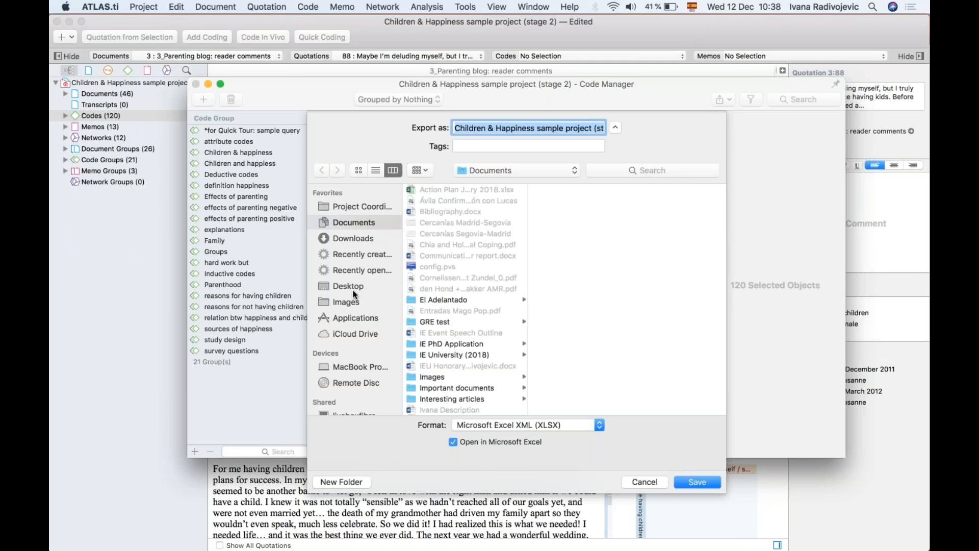
{"action": "left_click", "coordinate": [349, 286]}
{"action": "left_click", "coordinate": [696, 482]}
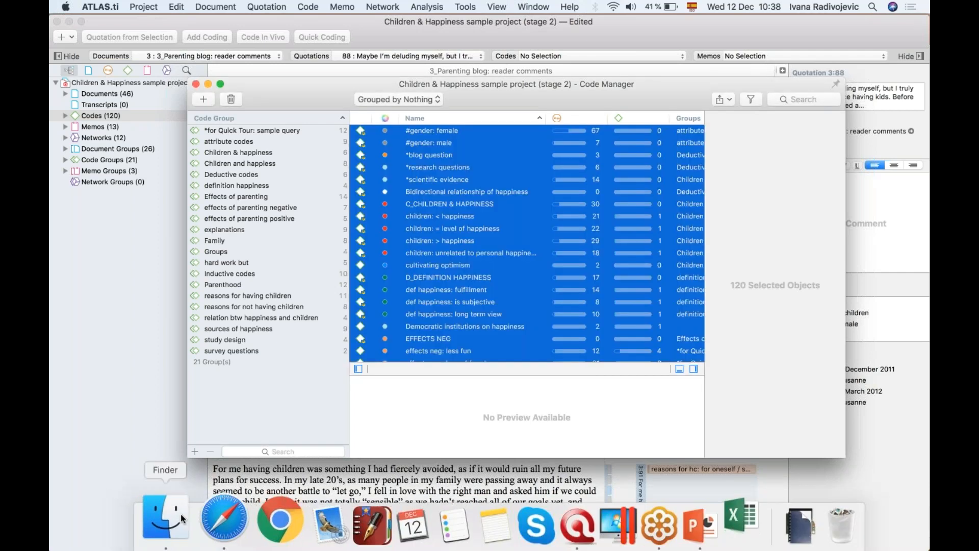
Step: Open the exported Code Manager spreadsheet from the Desktop folder in Finder and enlarge its window to show more columns
{"action": "left_click", "coordinate": [182, 518]}
{"action": "left_click", "coordinate": [185, 230]}
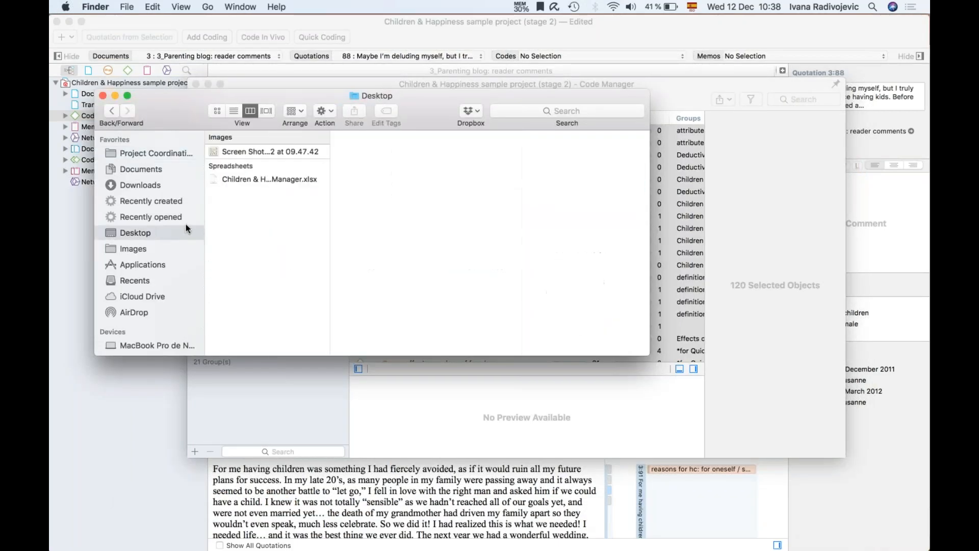
{"action": "left_click", "coordinate": [254, 180]}
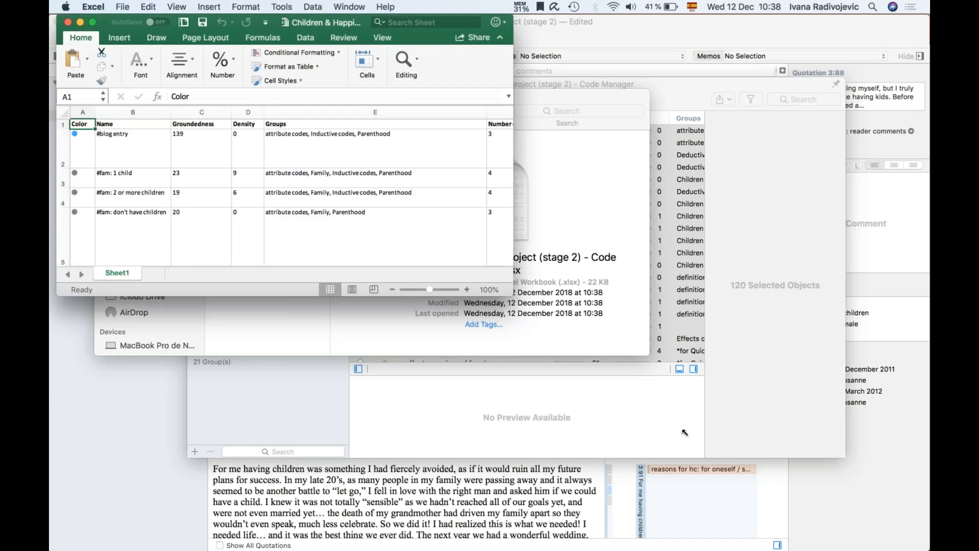
{"action": "left_click_drag", "start_coordinate": [638, 386], "coordinate": [686, 434]}
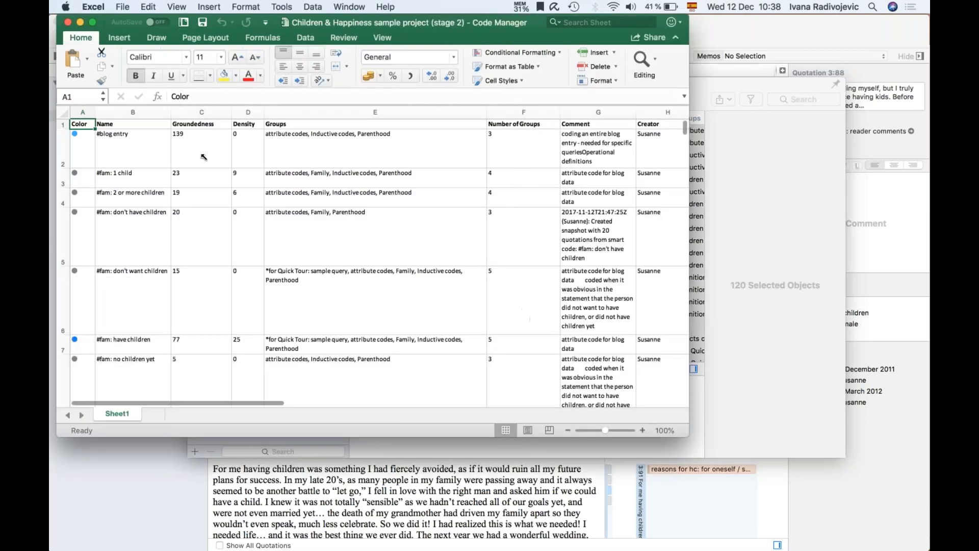
Step: Examine the name, groups and comment exported for the "#blog entry" code in row 2
{"action": "left_click", "coordinate": [112, 150]}
{"action": "left_click", "coordinate": [276, 155]}
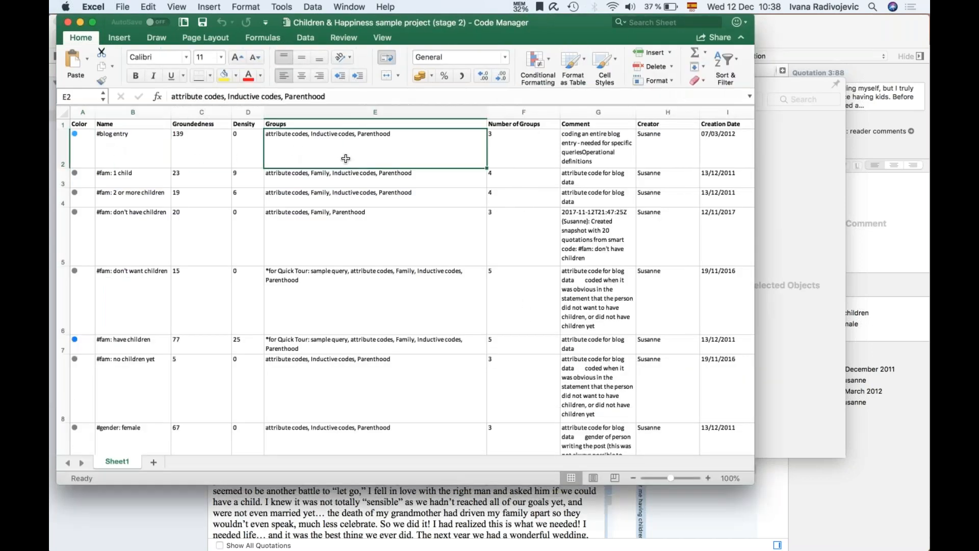
{"action": "left_click", "coordinate": [593, 156]}
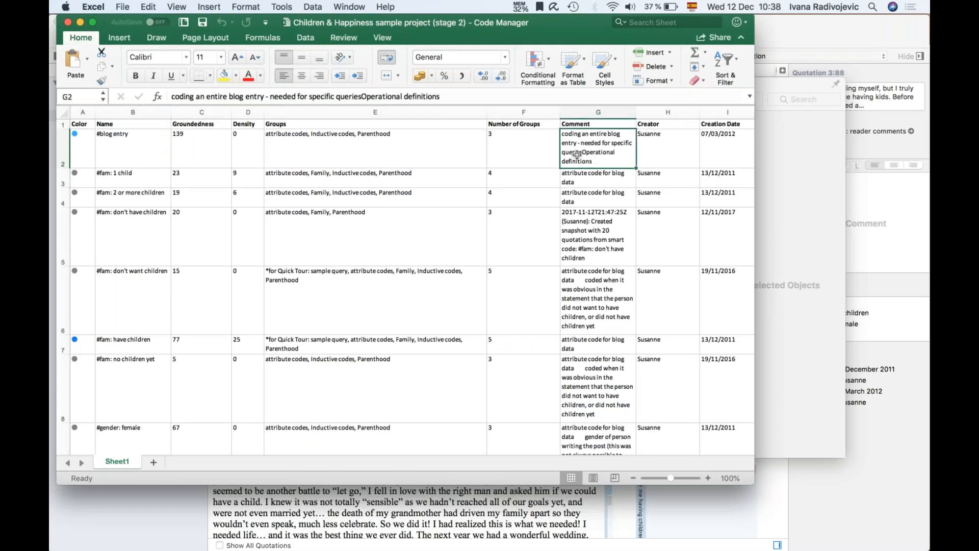
{"action": "left_click", "coordinate": [63, 148]}
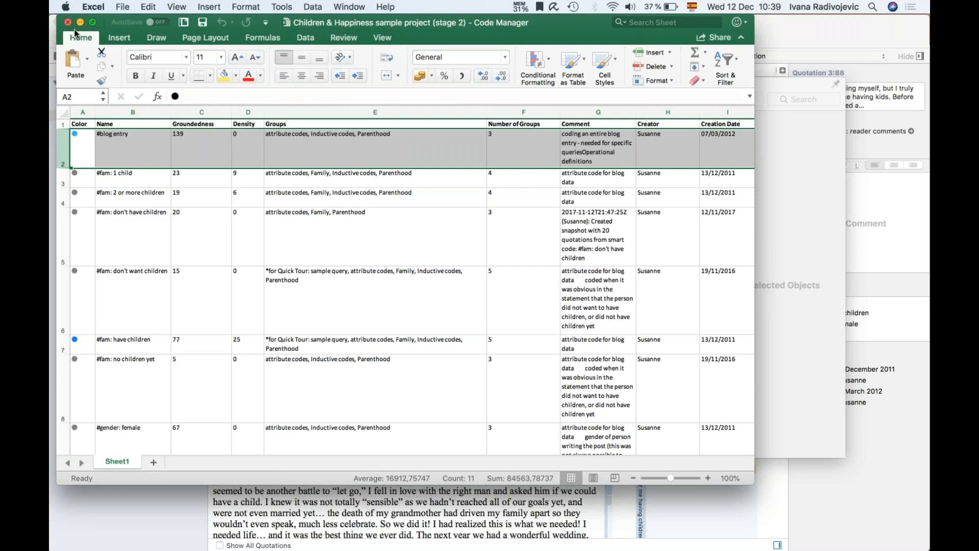
Step: Close the exported Code Manager workbook
{"action": "left_click", "coordinate": [785, 231]}
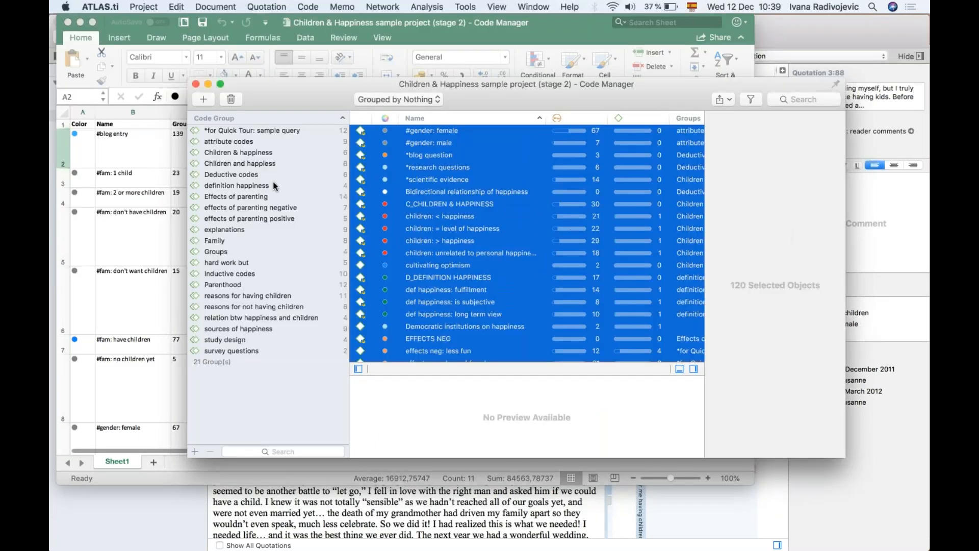
{"action": "left_click", "coordinate": [147, 264]}
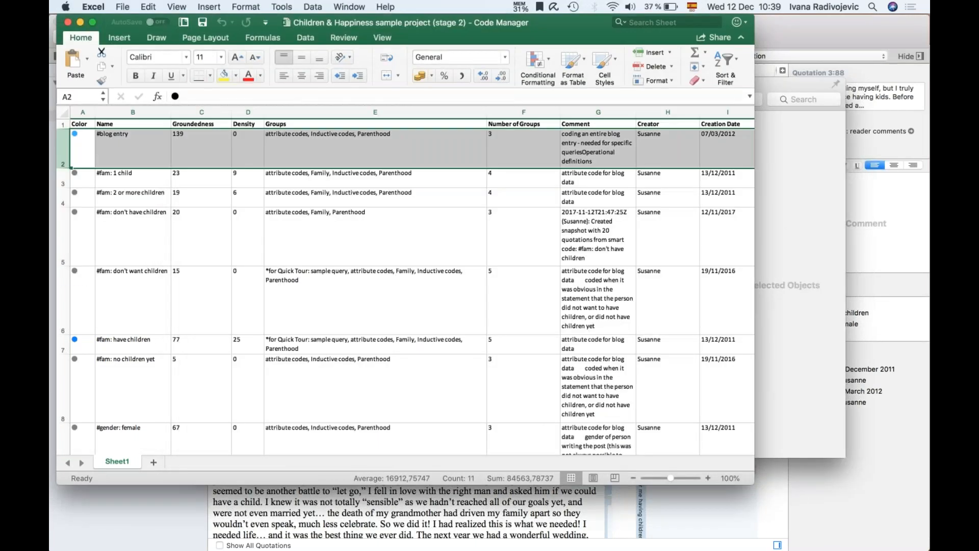
{"action": "left_click", "coordinate": [67, 22]}
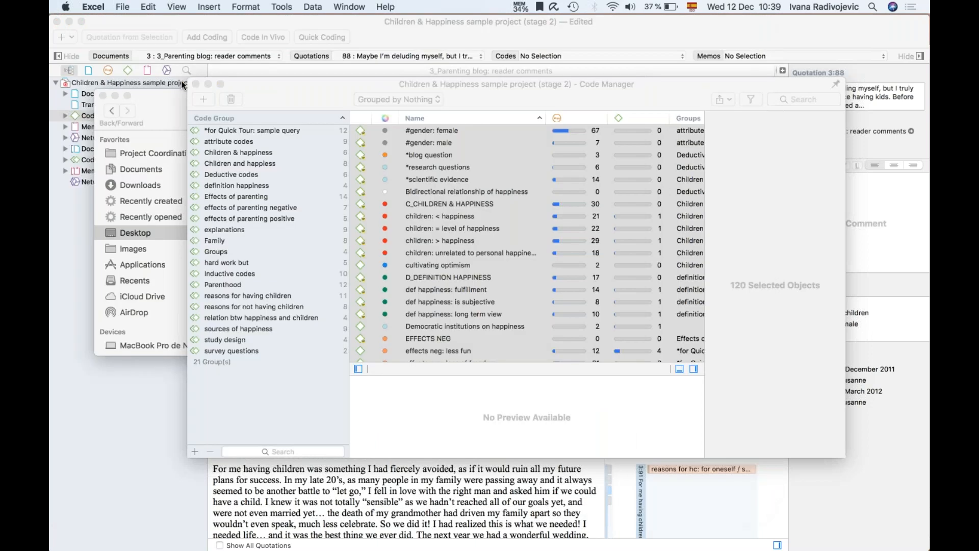
Step: Return to ATLAS.ti, and close the Code Manager and the "3_Parenting blog: reader comments" document
{"action": "left_click", "coordinate": [67, 416]}
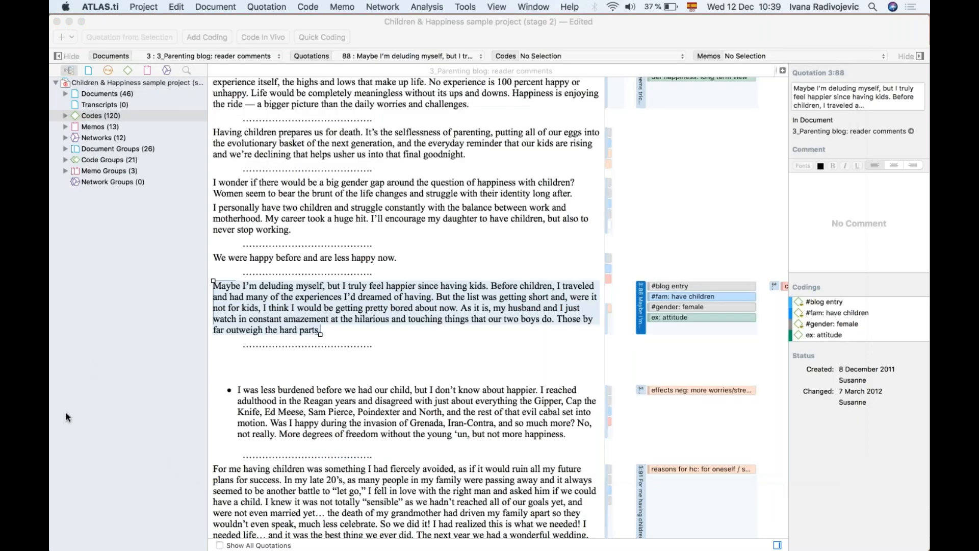
{"action": "right_click", "coordinate": [540, 509]}
{"action": "left_click", "coordinate": [553, 386]}
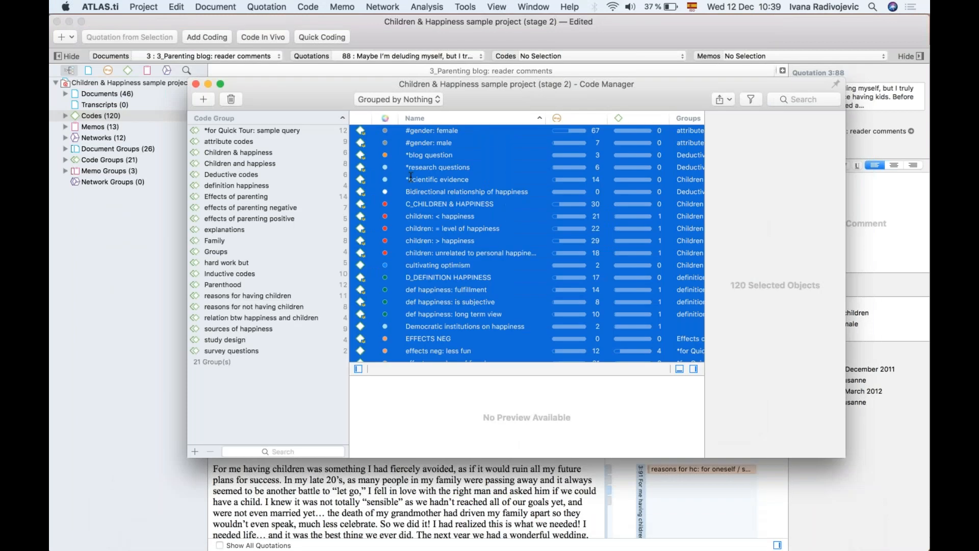
{"action": "left_click", "coordinate": [195, 84]}
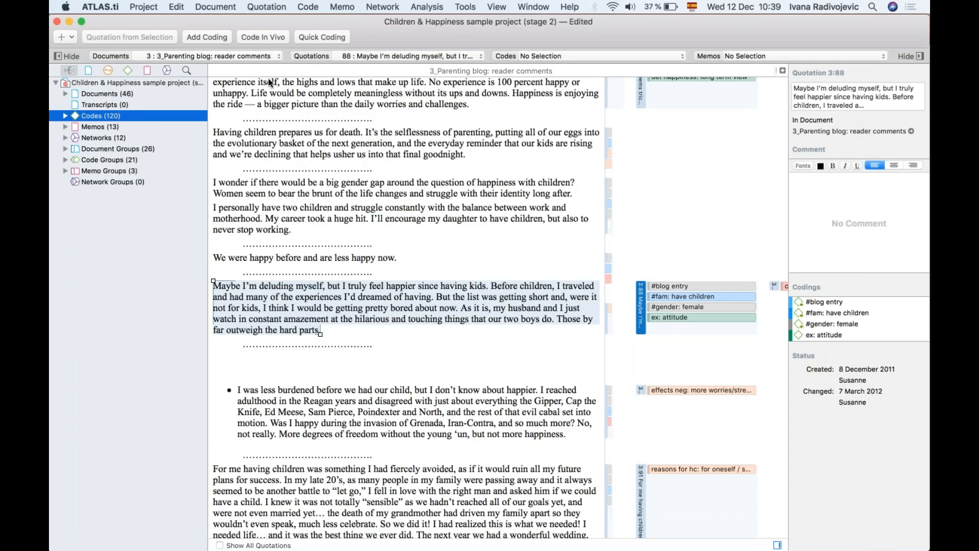
{"action": "left_click", "coordinate": [216, 71]}
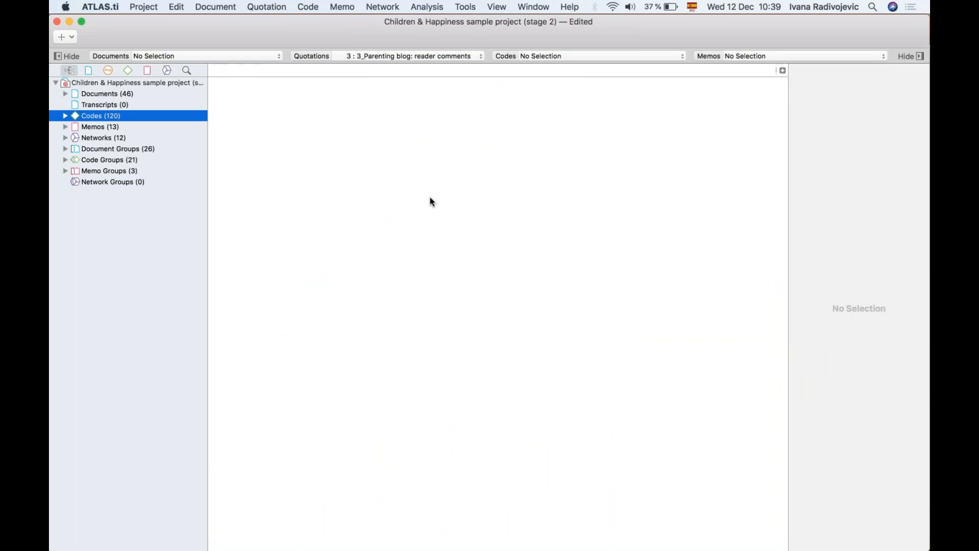
Step: Look through the project's code list in the project explorer and collapse it again
{"action": "left_click", "coordinate": [66, 116]}
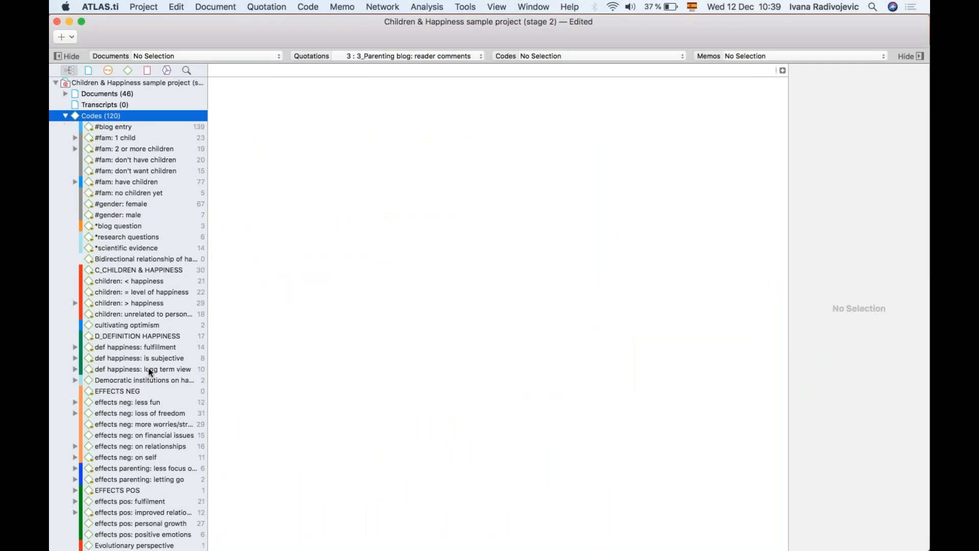
{"action": "scroll", "coordinate": [148, 368], "scroll_direction": "down", "scroll_amount": 4}
{"action": "scroll", "coordinate": [84, 209], "scroll_direction": "up", "scroll_amount": 4}
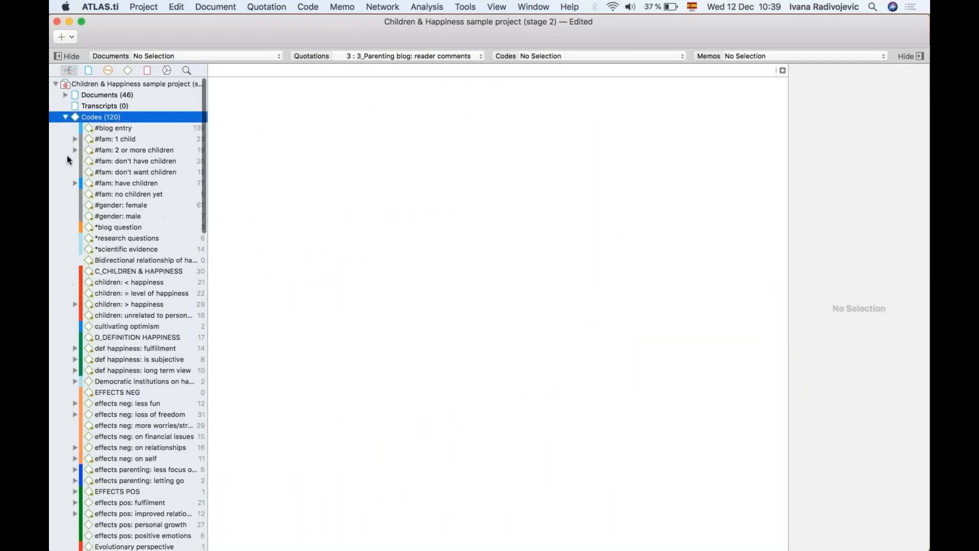
{"action": "left_click", "coordinate": [65, 116]}
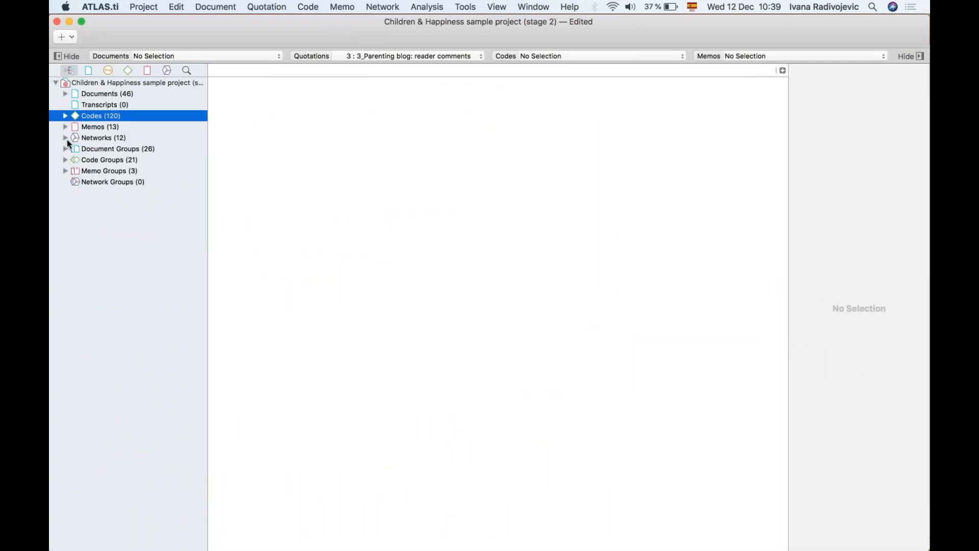
Step: Create a new network named "Definitions of happiness"
{"action": "left_click", "coordinate": [72, 36]}
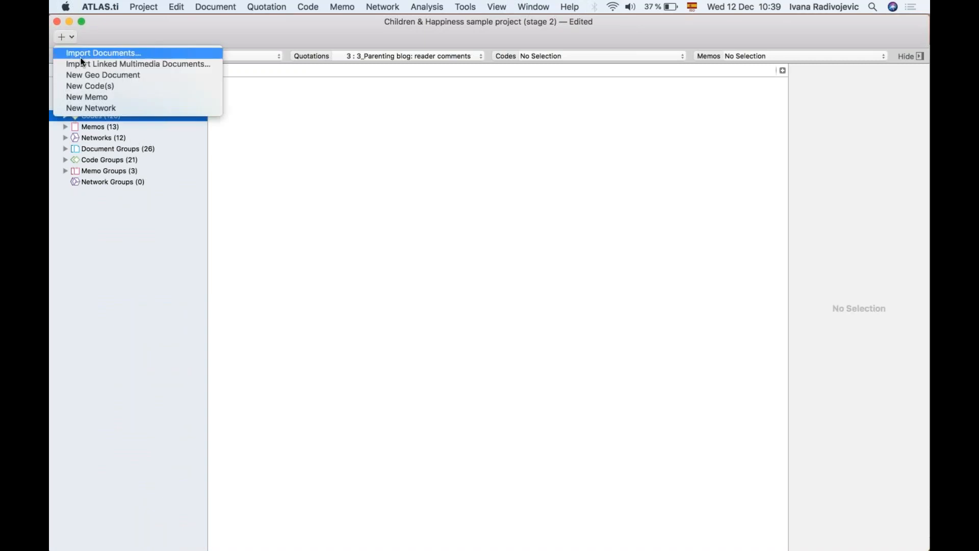
{"action": "left_click", "coordinate": [95, 105]}
{"action": "left_click", "coordinate": [835, 93]}
{"action": "type", "text": "Definitions of happiness"}
{"action": "key", "text": "Return"}
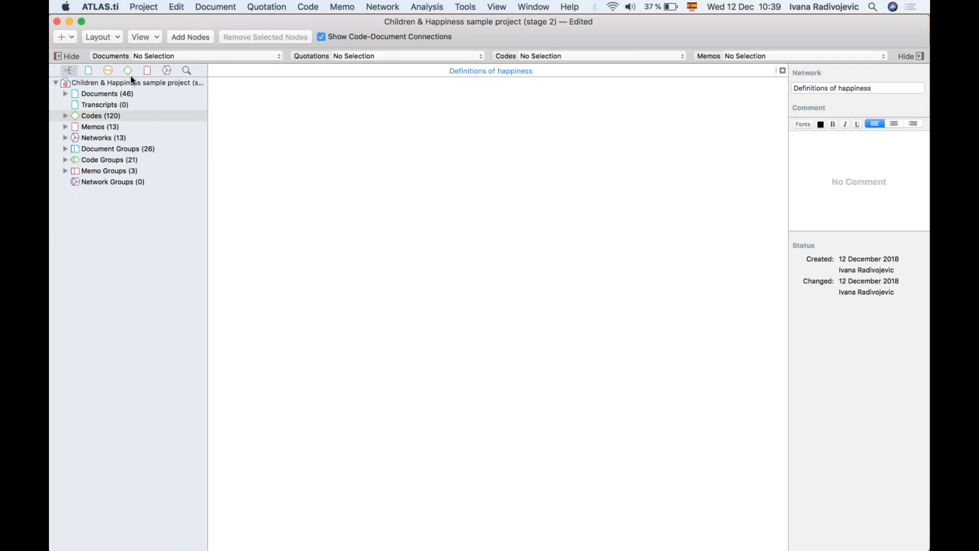
Step: Add the code "D_DEFINITION HAPPINESS" and its "def happiness" codes fulfillment, is subjective and long term view to the network
{"action": "left_click", "coordinate": [65, 116]}
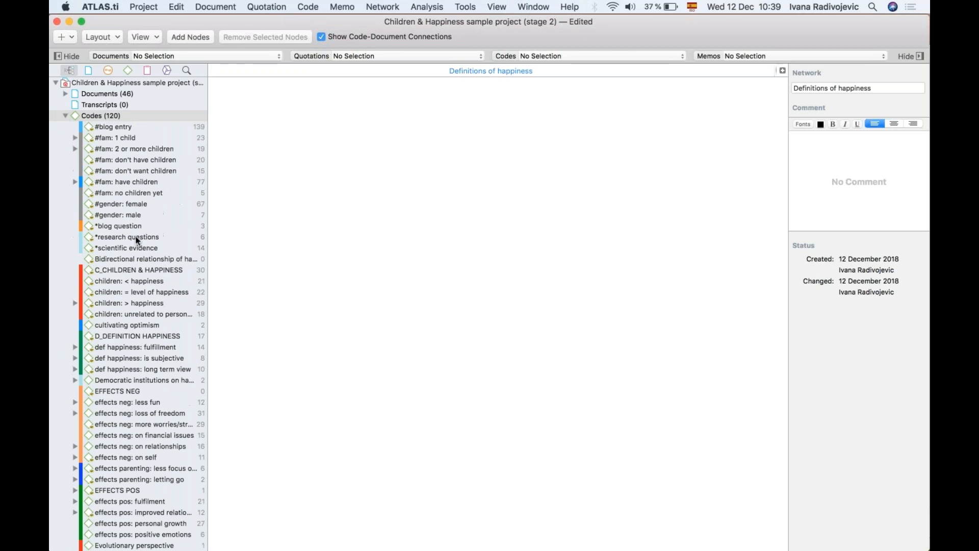
{"action": "left_click", "coordinate": [118, 337]}
{"action": "left_click", "coordinate": [112, 368], "text": "shift"}
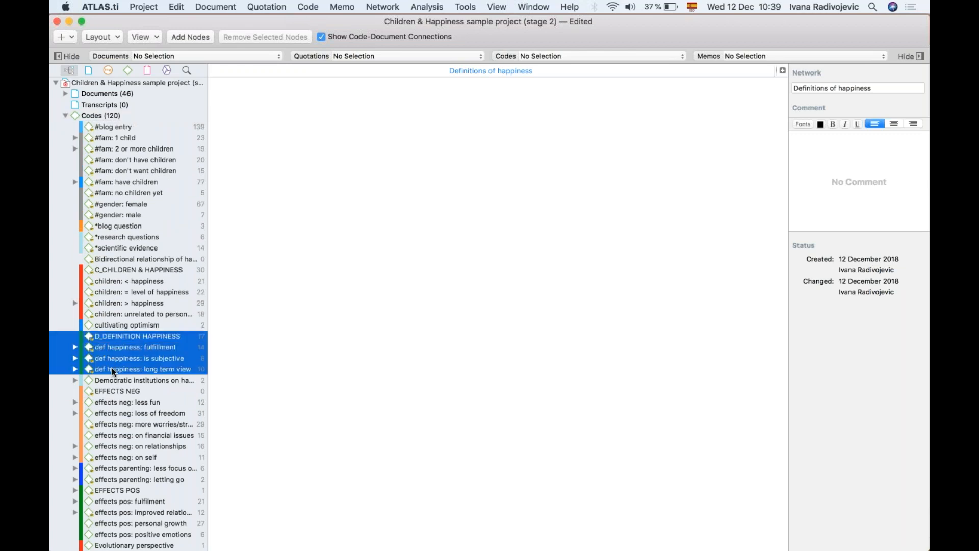
{"action": "left_click_drag", "start_coordinate": [105, 349], "coordinate": [339, 317]}
Step: Arrange the network with "D_DEFINITION HAPPINESS" centred above a row of long term view, fulfillment and is subjective
{"action": "mouse_move", "coordinate": [441, 224]}
{"action": "left_mouse_down"}
{"action": "mouse_move", "coordinate": [454, 172]}
{"action": "mouse_move", "coordinate": [443, 214]}
{"action": "left_mouse_up"}
{"action": "left_click_drag", "start_coordinate": [435, 228], "coordinate": [486, 146]}
{"action": "left_click", "coordinate": [440, 225]}
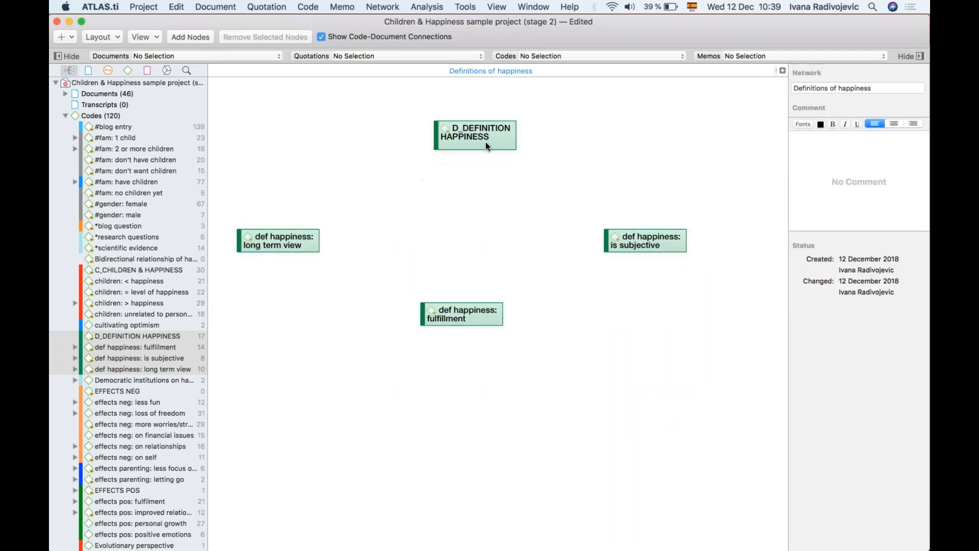
{"action": "left_click", "coordinate": [278, 241]}
{"action": "left_click_drag", "start_coordinate": [449, 309], "coordinate": [464, 237]}
{"action": "left_click_drag", "start_coordinate": [644, 239], "coordinate": [659, 238]}
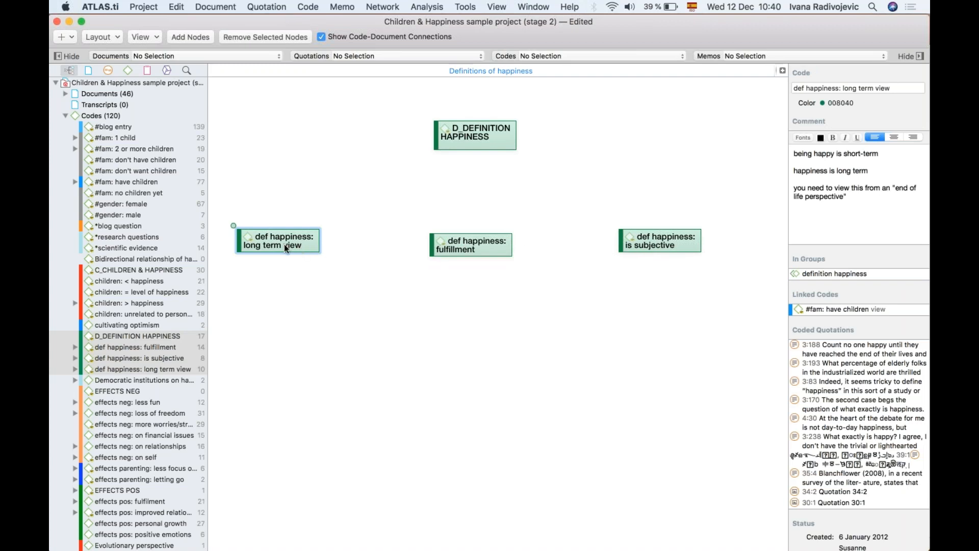
{"action": "left_click_drag", "start_coordinate": [284, 243], "coordinate": [310, 246]}
Step: Link the code "def happiness: long term view" to "D_DEFINITION HAPPINESS" with the relation "is part of"
{"action": "left_click", "coordinate": [471, 253]}
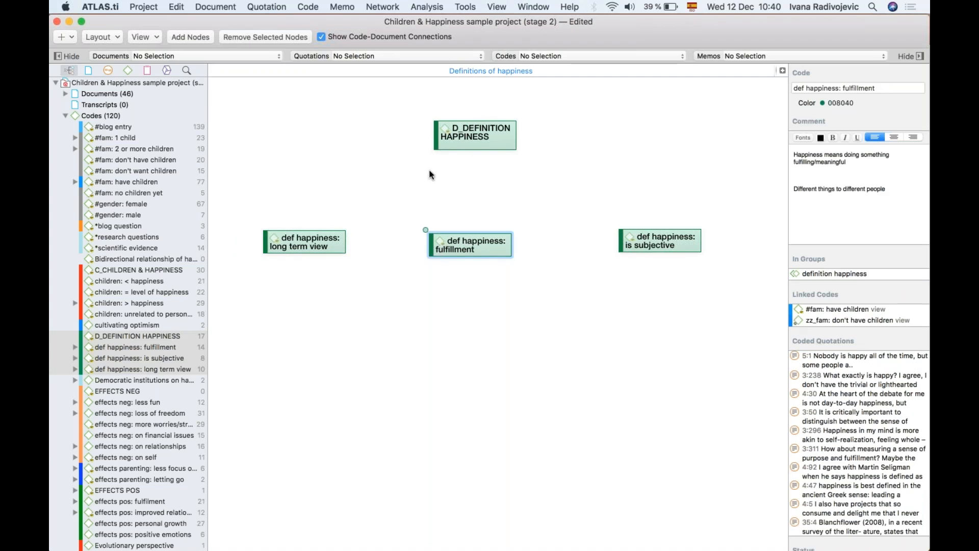
{"action": "left_click", "coordinate": [298, 248]}
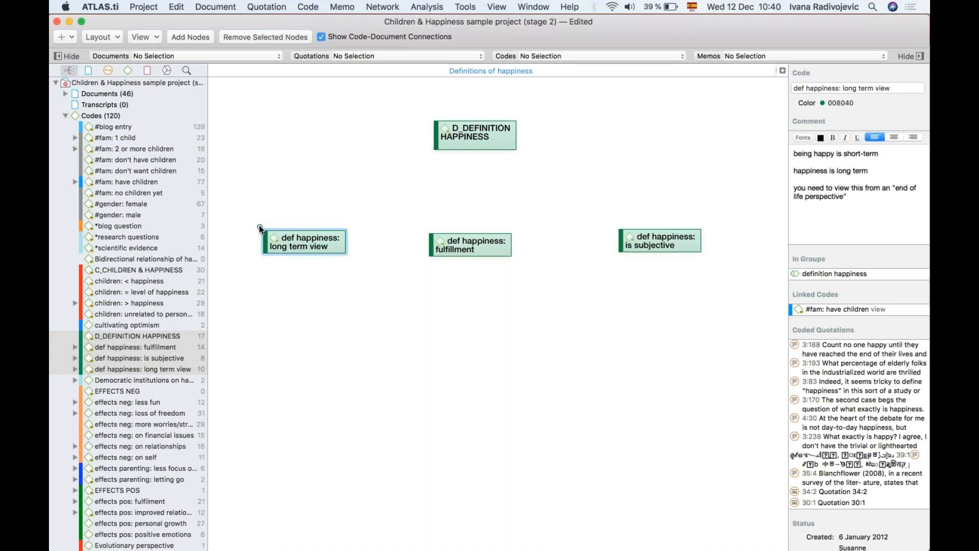
{"action": "left_click_drag", "start_coordinate": [259, 225], "coordinate": [472, 138]}
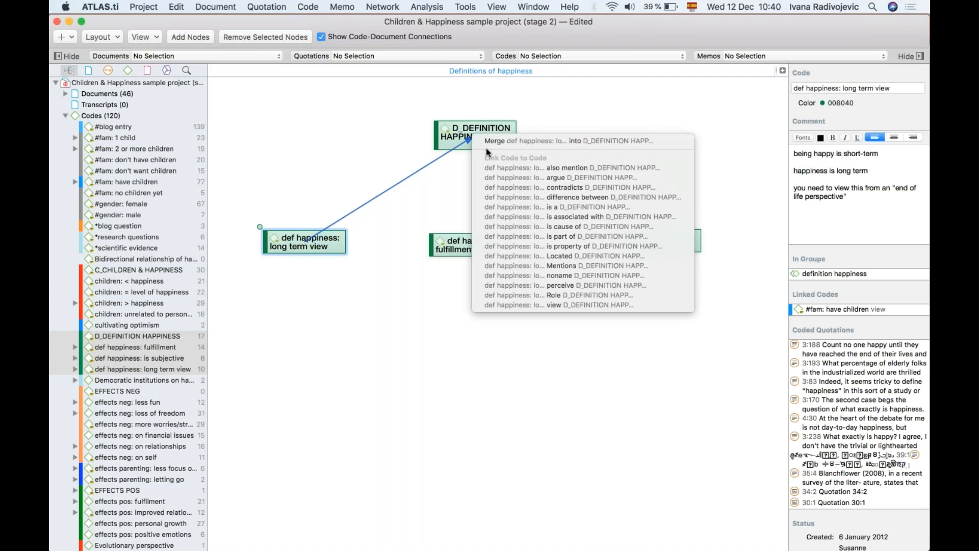
{"action": "left_click", "coordinate": [552, 238]}
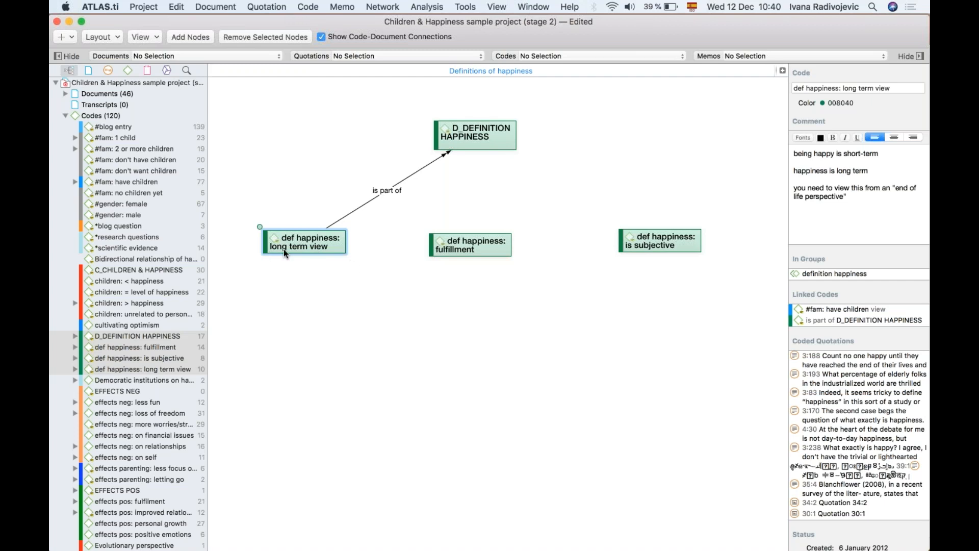
Step: Link the codes "def happiness: fulfillment" and "def happiness: is subjective" to "D_DEFINITION HAPPINESS" with the relation "is part of"
{"action": "left_click", "coordinate": [469, 245]}
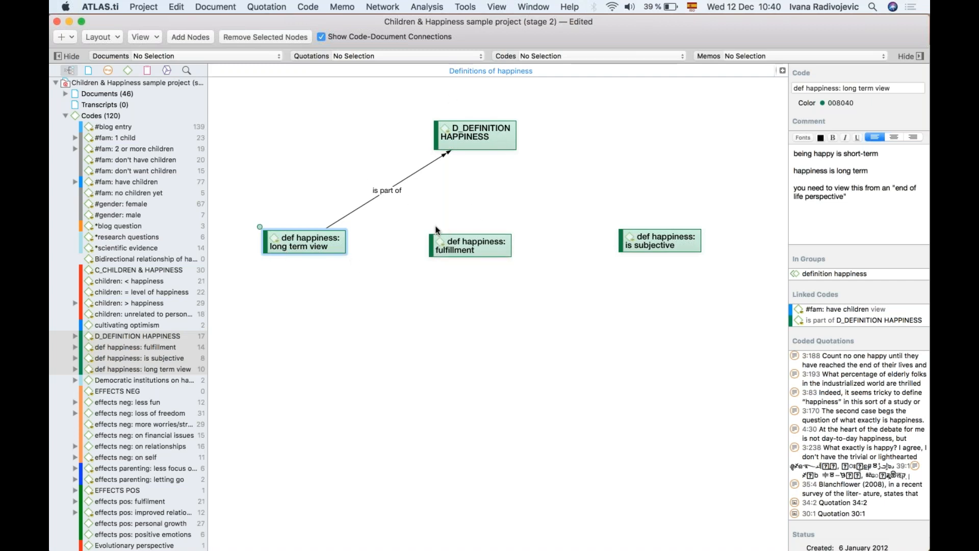
{"action": "left_click_drag", "start_coordinate": [464, 162], "coordinate": [479, 127]}
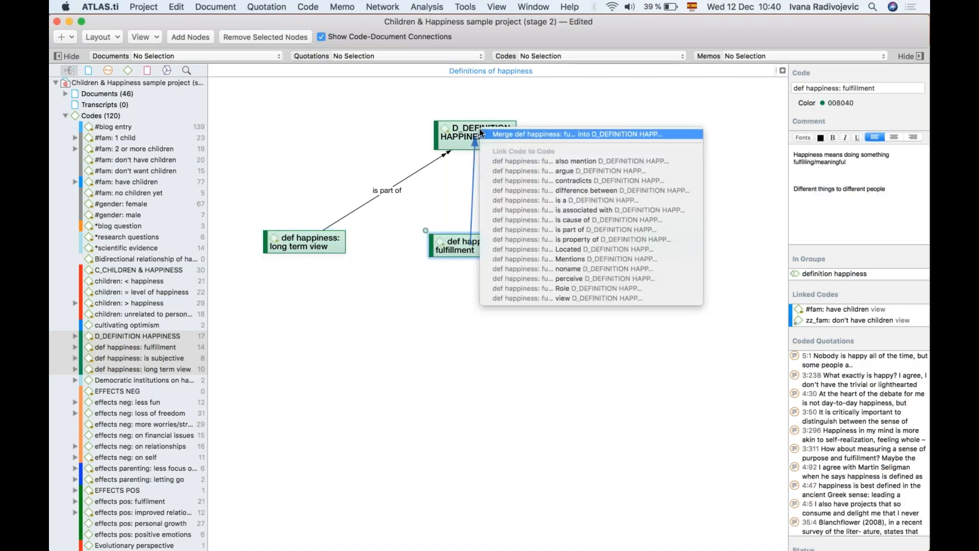
{"action": "left_click", "coordinate": [570, 230]}
{"action": "left_click", "coordinate": [658, 239]}
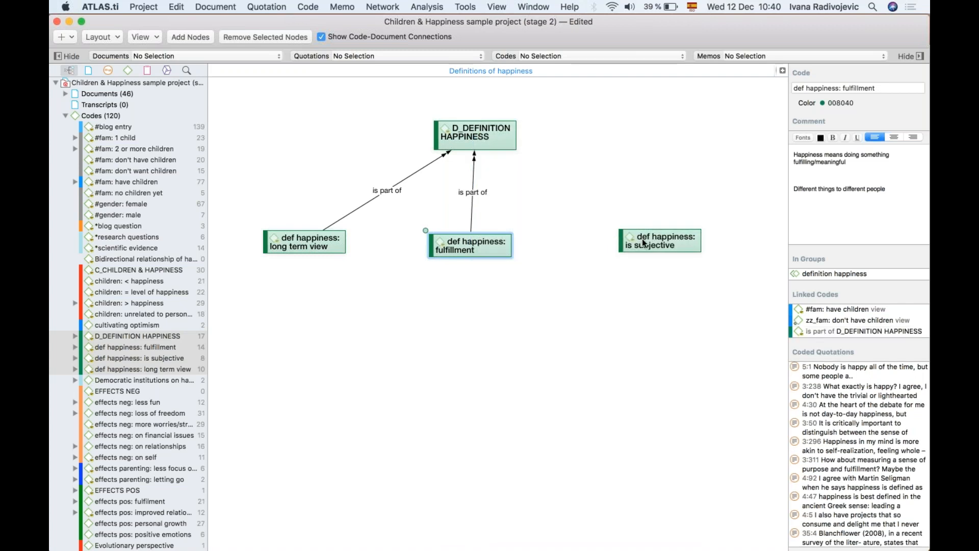
{"action": "left_click_drag", "start_coordinate": [616, 225], "coordinate": [491, 133]}
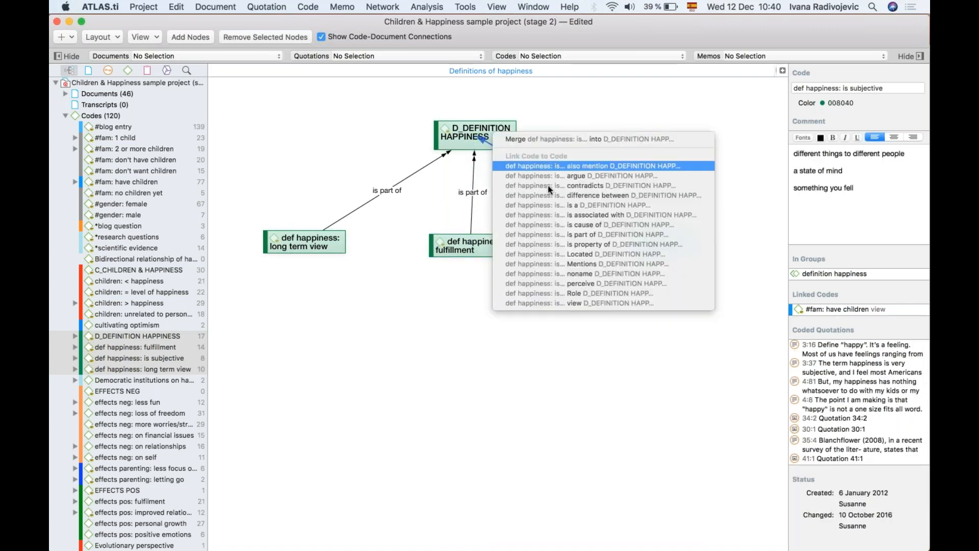
{"action": "left_click", "coordinate": [586, 234]}
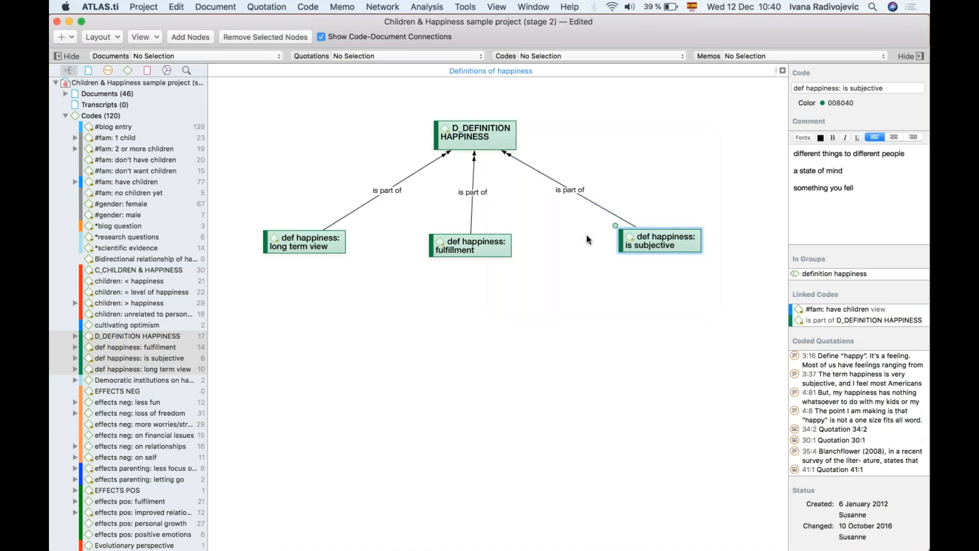
Step: Move the long term view, fulfillment and is subjective nodes closer together beneath "D_DEFINITION HAPPINESS"
{"action": "left_click", "coordinate": [565, 188]}
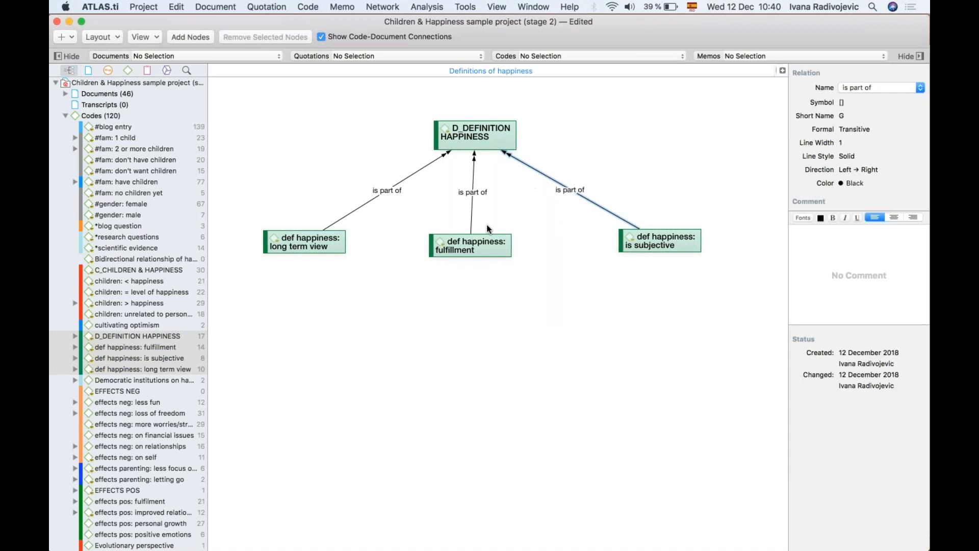
{"action": "left_click_drag", "start_coordinate": [486, 248], "coordinate": [489, 249]}
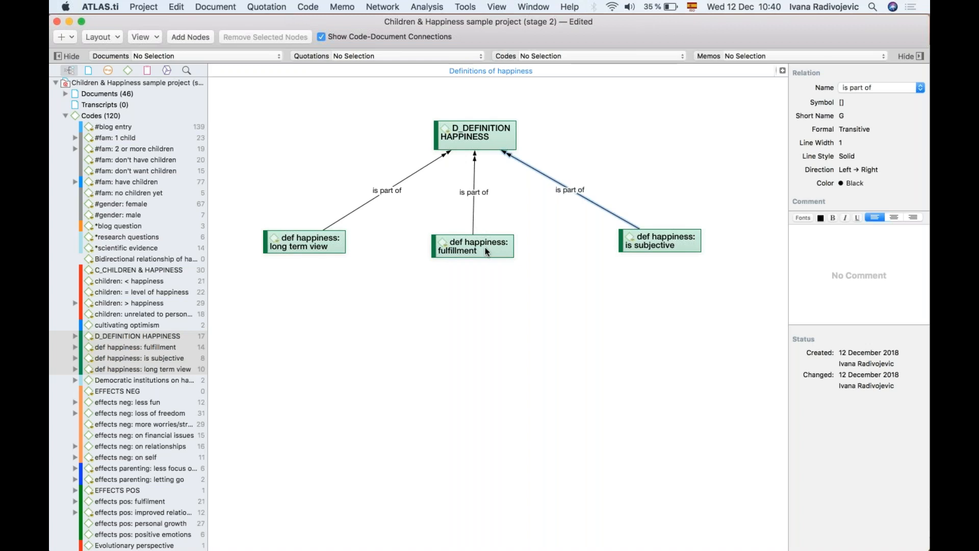
{"action": "left_click_drag", "start_coordinate": [484, 248], "coordinate": [489, 255]}
{"action": "left_click_drag", "start_coordinate": [659, 237], "coordinate": [629, 237]}
{"action": "left_click_drag", "start_coordinate": [344, 240], "coordinate": [384, 241]}
{"action": "left_click", "coordinate": [514, 228]}
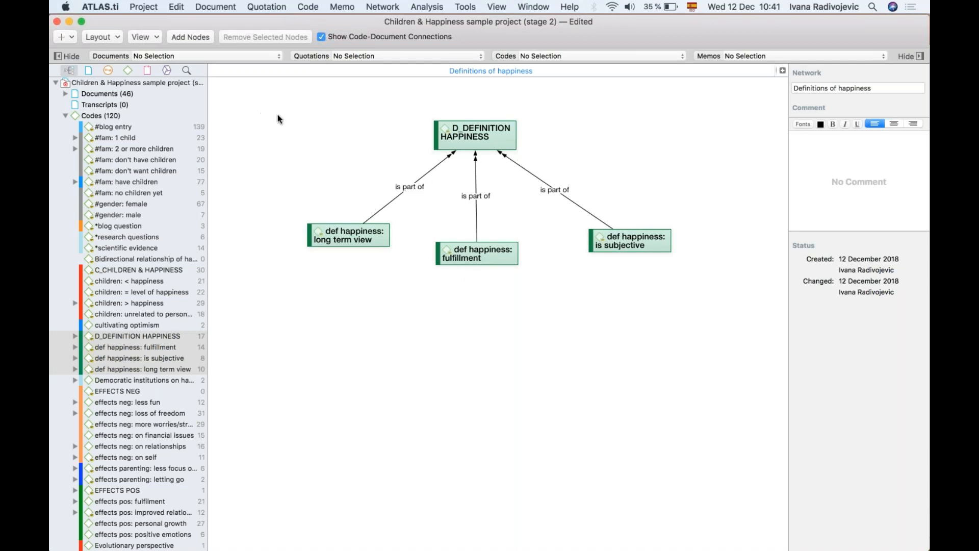
Step: Show code comments in the network nodes and add the quotation neighbors of "def happiness: is subjective"
{"action": "left_click", "coordinate": [155, 35]}
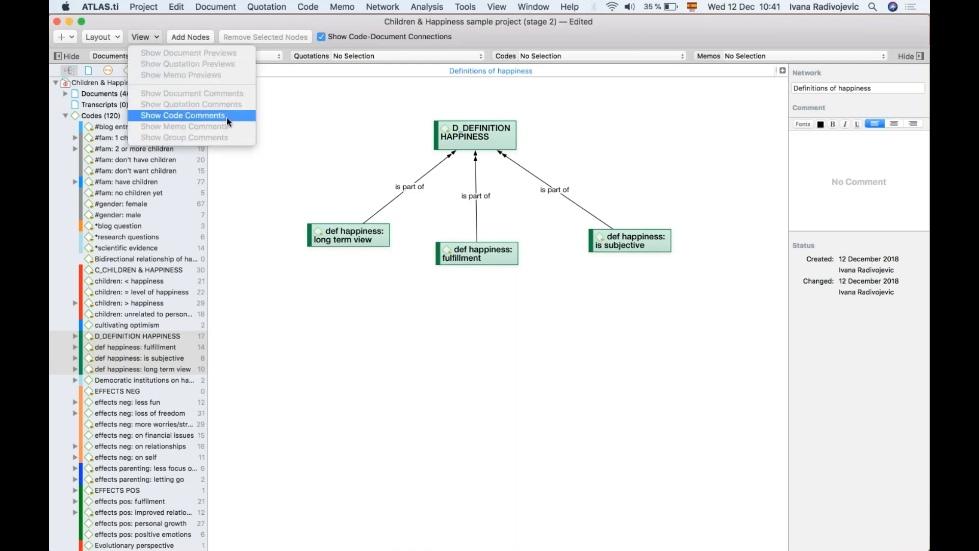
{"action": "left_click", "coordinate": [156, 114]}
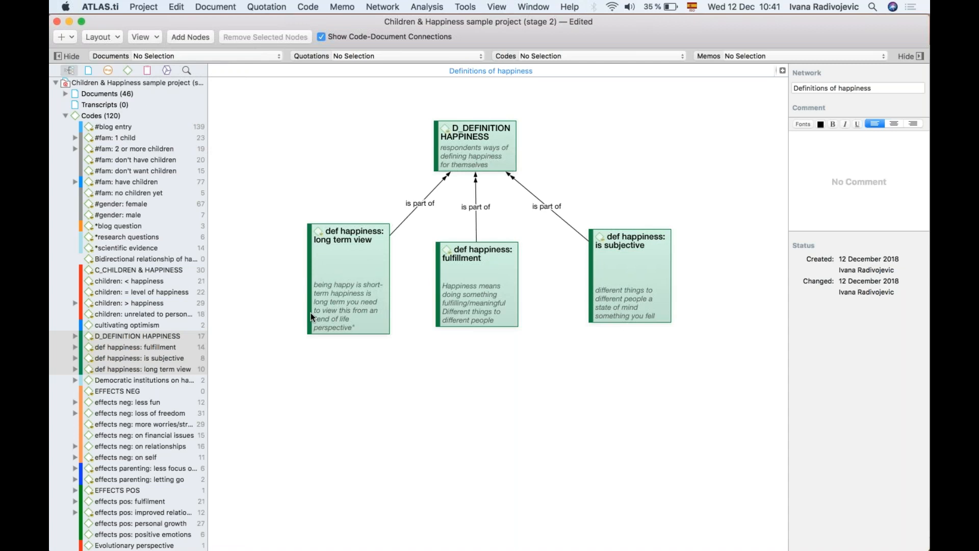
{"action": "right_click", "coordinate": [624, 265]}
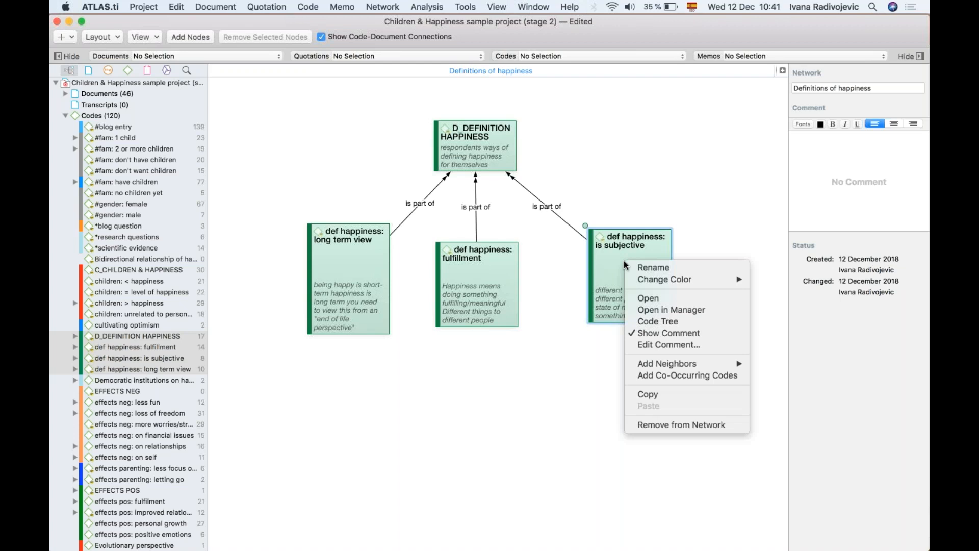
{"action": "mouse_move", "coordinate": [666, 365]}
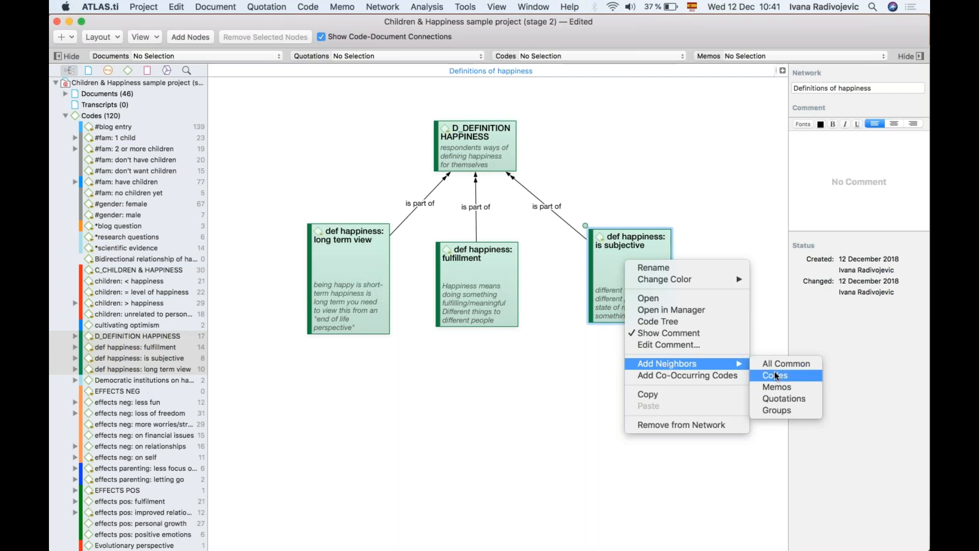
{"action": "left_click", "coordinate": [784, 398]}
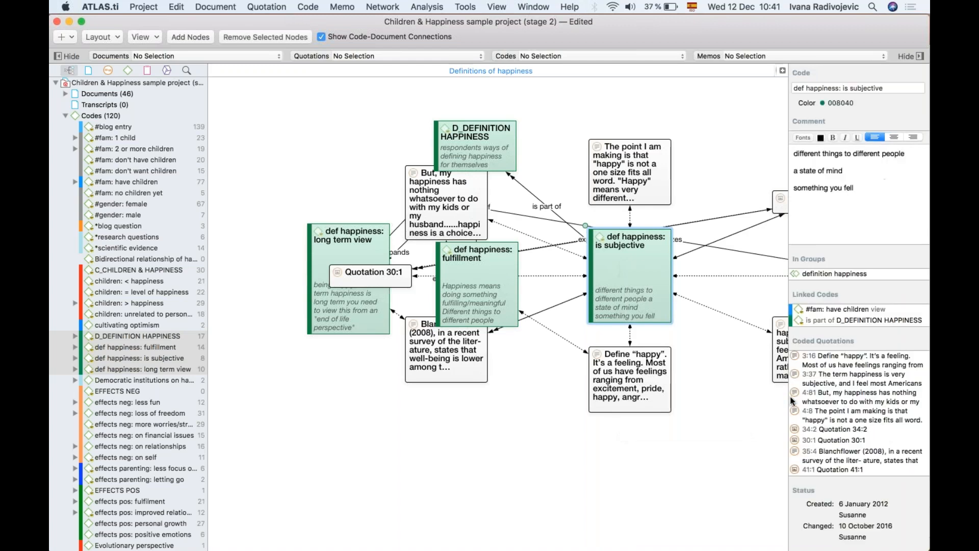
Step: Arrange the overlapping quotation nodes, including Quotation 30:1, in a row below the three "def happiness" codes
{"action": "left_click_drag", "start_coordinate": [632, 168], "coordinate": [438, 464]}
{"action": "left_click_drag", "start_coordinate": [610, 353], "coordinate": [568, 455]}
{"action": "left_click_drag", "start_coordinate": [470, 348], "coordinate": [732, 482]}
{"action": "left_click_drag", "start_coordinate": [436, 191], "coordinate": [790, 477]}
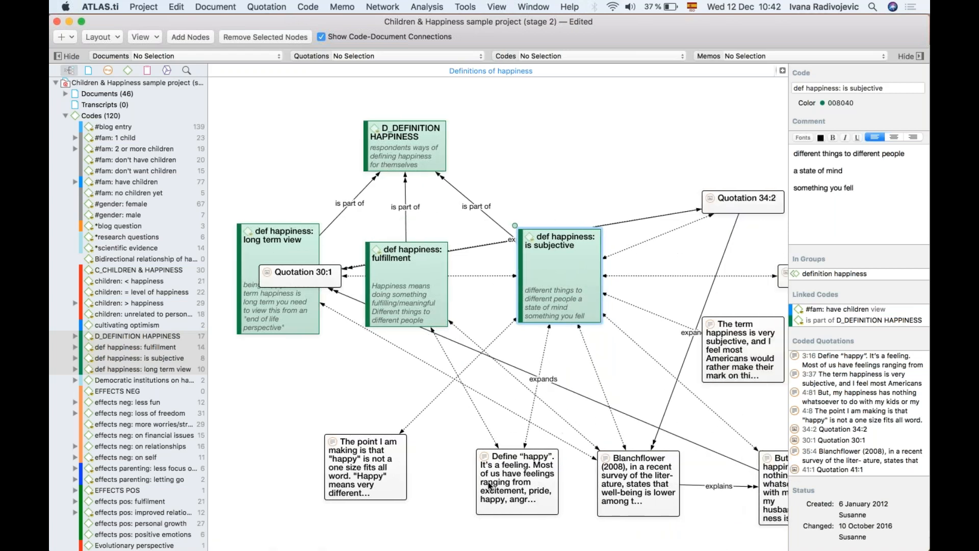
{"action": "left_click_drag", "start_coordinate": [488, 482], "coordinate": [457, 481]}
{"action": "left_click_drag", "start_coordinate": [316, 281], "coordinate": [624, 119]}
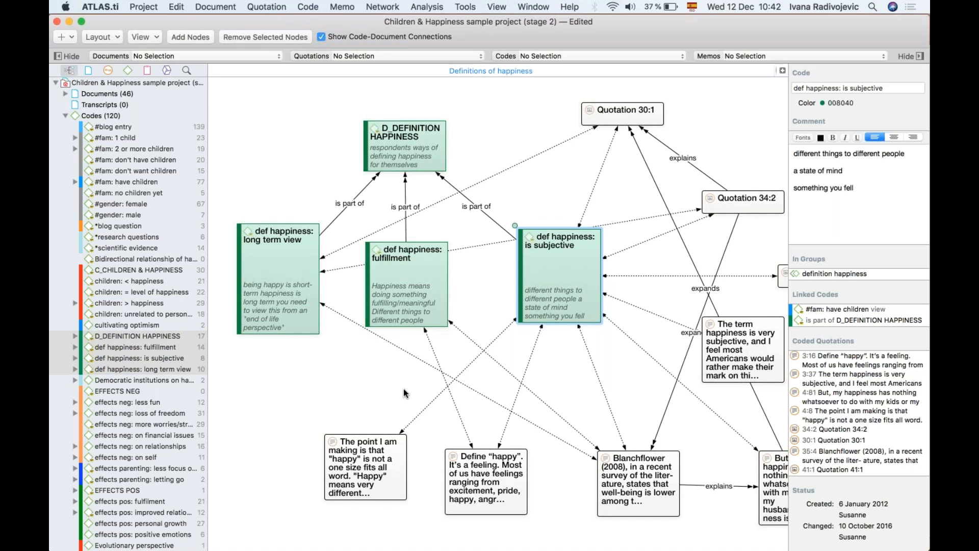
{"action": "left_click_drag", "start_coordinate": [621, 113], "coordinate": [625, 382]}
{"action": "left_click_drag", "start_coordinate": [415, 406], "coordinate": [383, 449]}
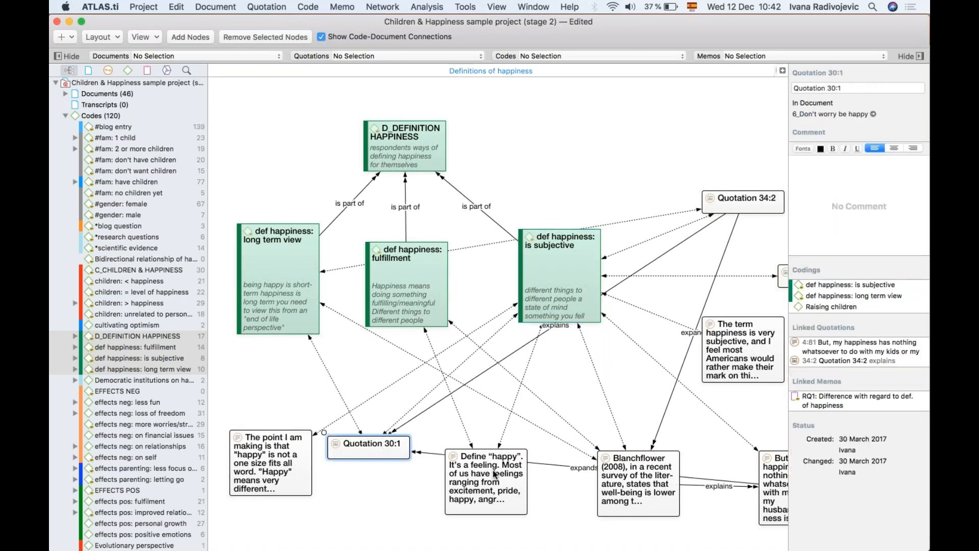
{"action": "left_click", "coordinate": [494, 473]}
{"action": "scroll", "coordinate": [495, 500], "scroll_direction": "down", "scroll_amount": 1}
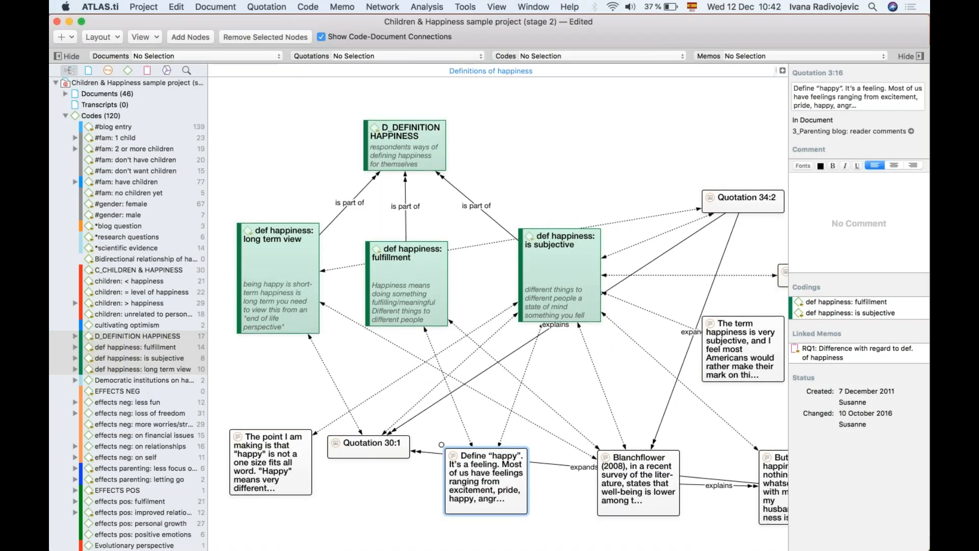
{"action": "left_click_drag", "start_coordinate": [490, 456], "coordinate": [489, 453]}
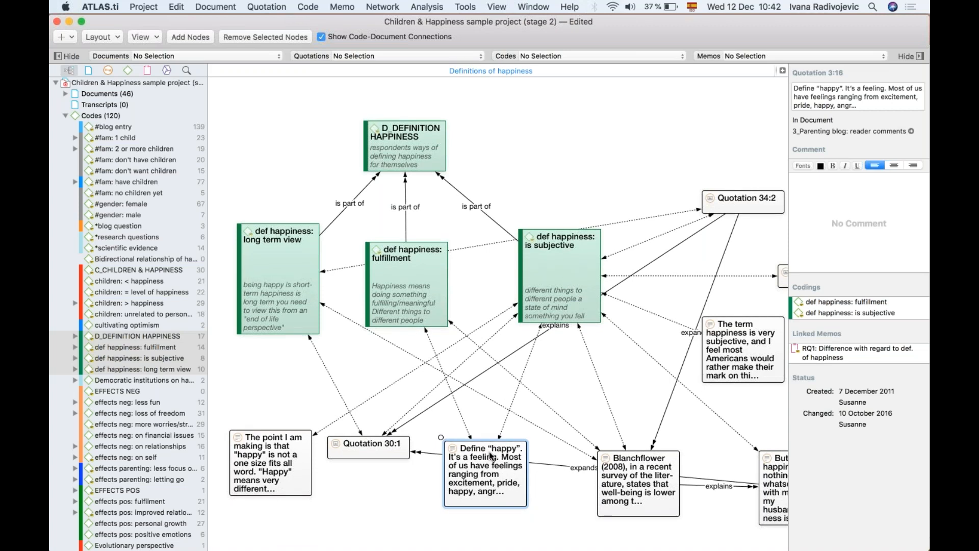
Step: Show quotation previews in the network and reposition the enlarged quotation nodes beneath the codes
{"action": "left_click", "coordinate": [156, 40]}
{"action": "left_click", "coordinate": [193, 65]}
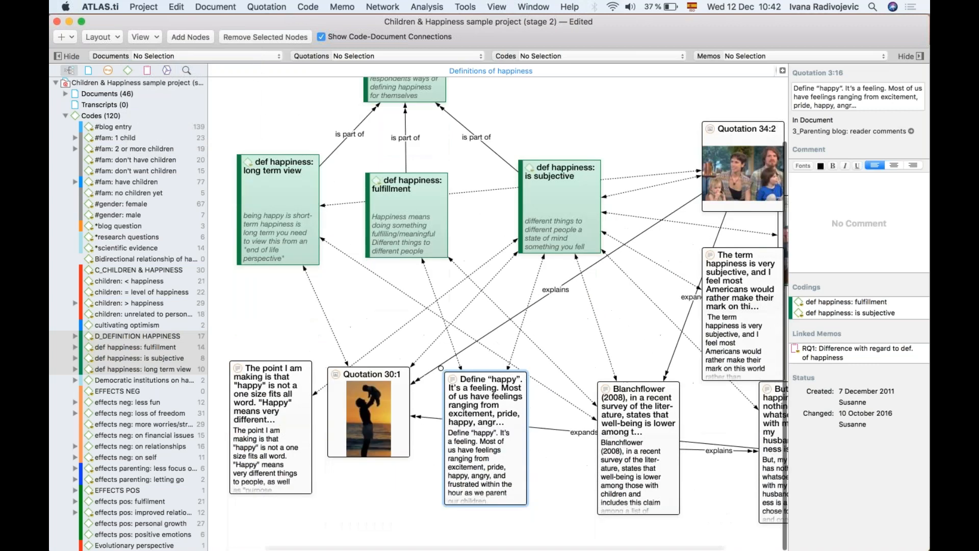
{"action": "scroll", "coordinate": [375, 404], "scroll_direction": "down", "scroll_amount": 2}
{"action": "left_click_drag", "start_coordinate": [373, 400], "coordinate": [372, 367]}
{"action": "left_click_drag", "start_coordinate": [278, 426], "coordinate": [278, 409]}
{"action": "scroll", "coordinate": [259, 465], "scroll_direction": "down", "scroll_amount": 1}
{"action": "scroll", "coordinate": [260, 468], "scroll_direction": "up", "scroll_amount": 1}
{"action": "left_click", "coordinate": [375, 397]}
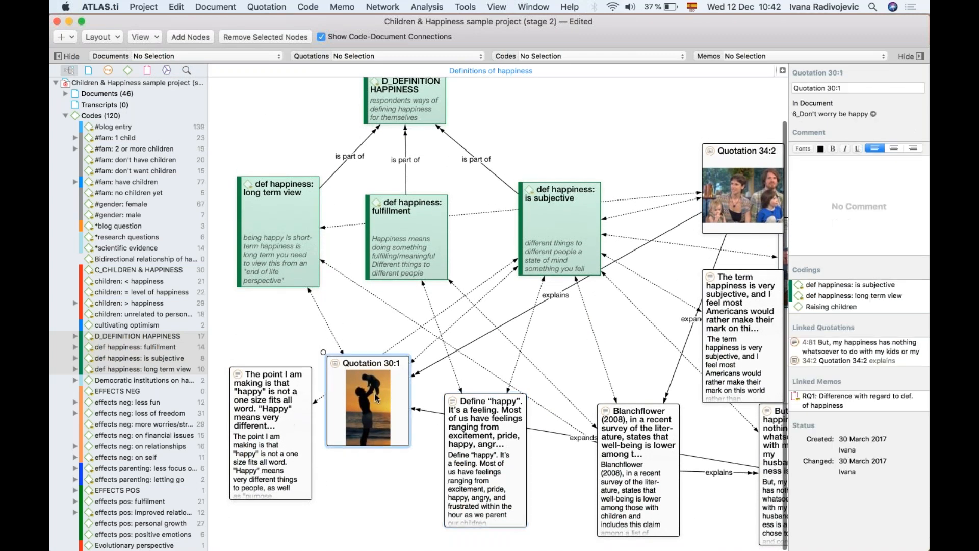
{"action": "left_click_drag", "start_coordinate": [488, 419], "coordinate": [494, 377]}
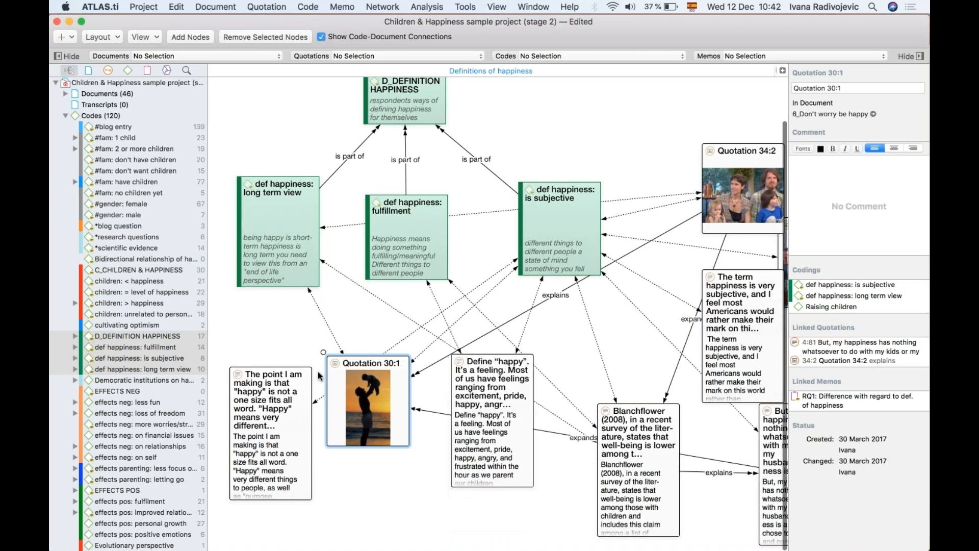
{"action": "scroll", "coordinate": [494, 377], "scroll_direction": "down", "scroll_amount": 1}
{"action": "scroll", "coordinate": [501, 433], "scroll_direction": "up", "scroll_amount": 3}
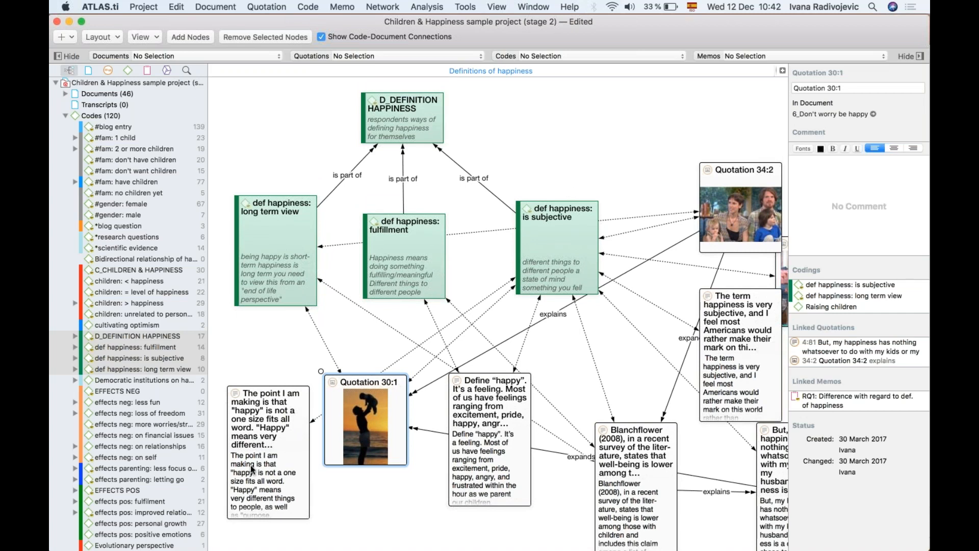
{"action": "left_click", "coordinate": [253, 428]}
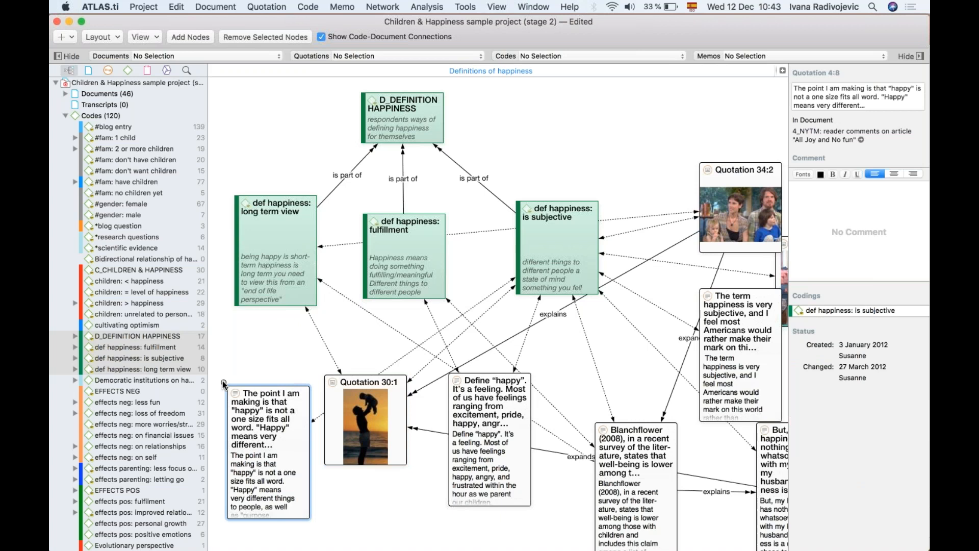
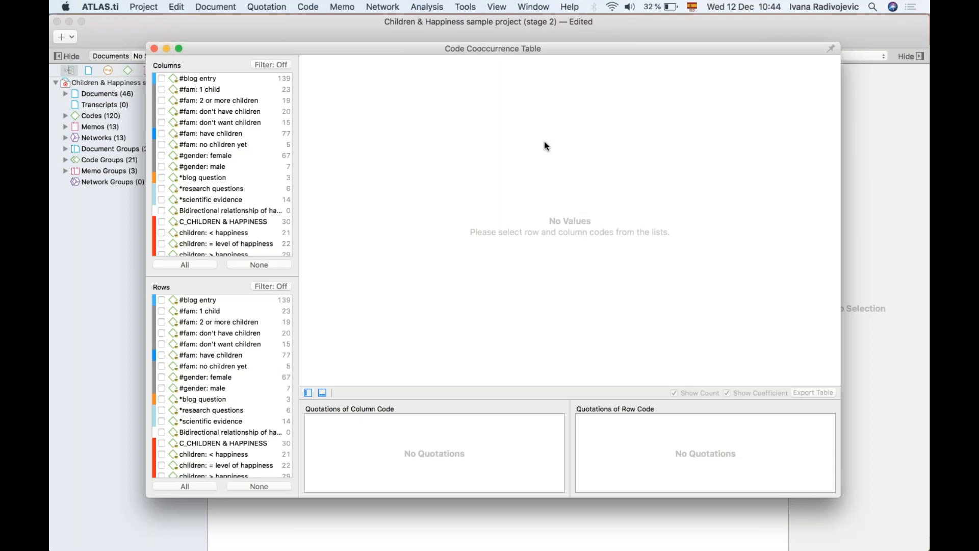
Step: Include the six "effects neg" codes from "less fun" through "on self" as columns of the Code Cooccurrence Table
{"action": "scroll", "coordinate": [218, 216], "scroll_direction": "down", "scroll_amount": 10}
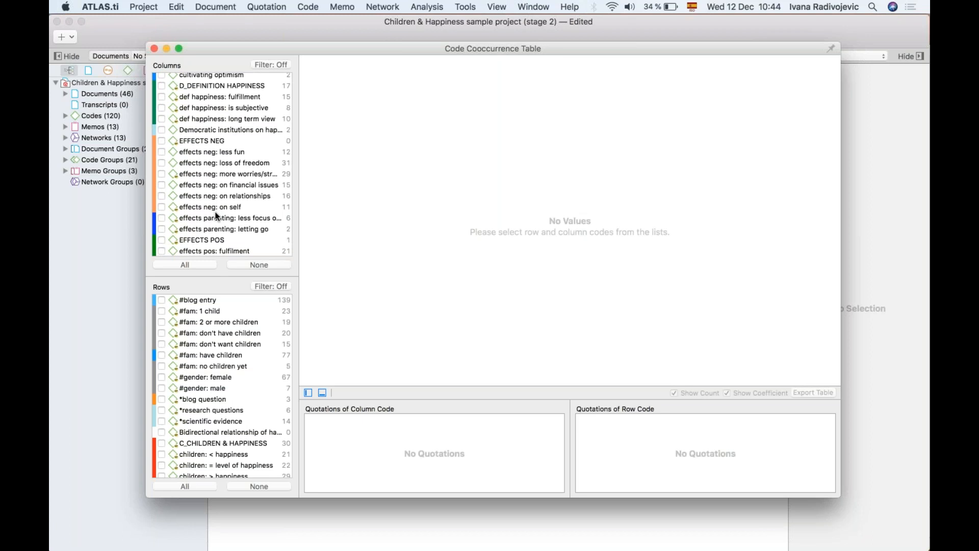
{"action": "scroll", "coordinate": [217, 216], "scroll_direction": "down", "scroll_amount": 2}
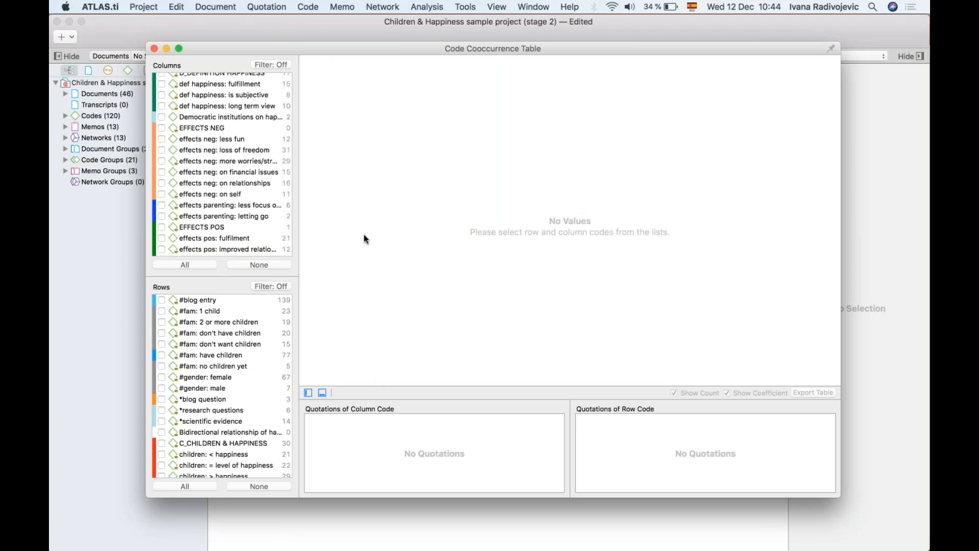
{"action": "left_click", "coordinate": [195, 140]}
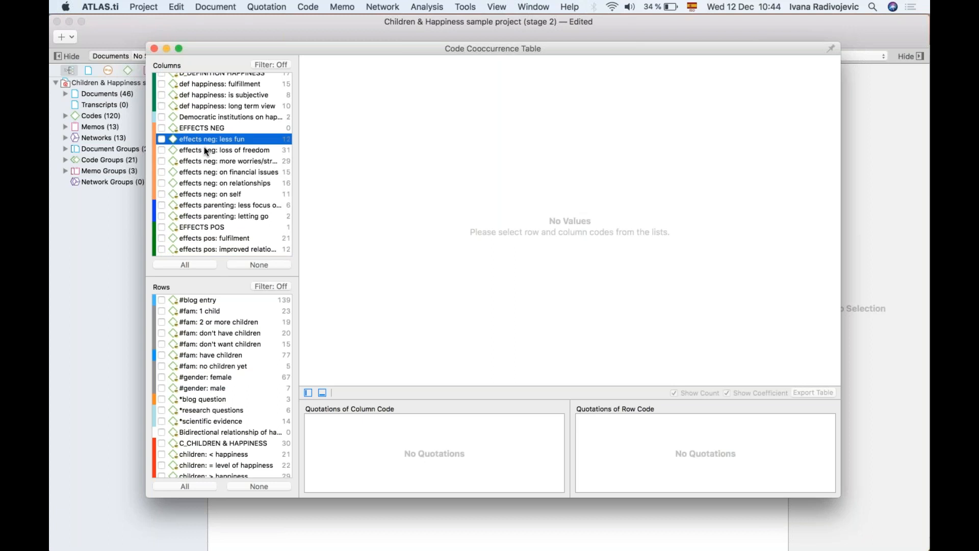
{"action": "left_click", "coordinate": [211, 194], "text": "shift"}
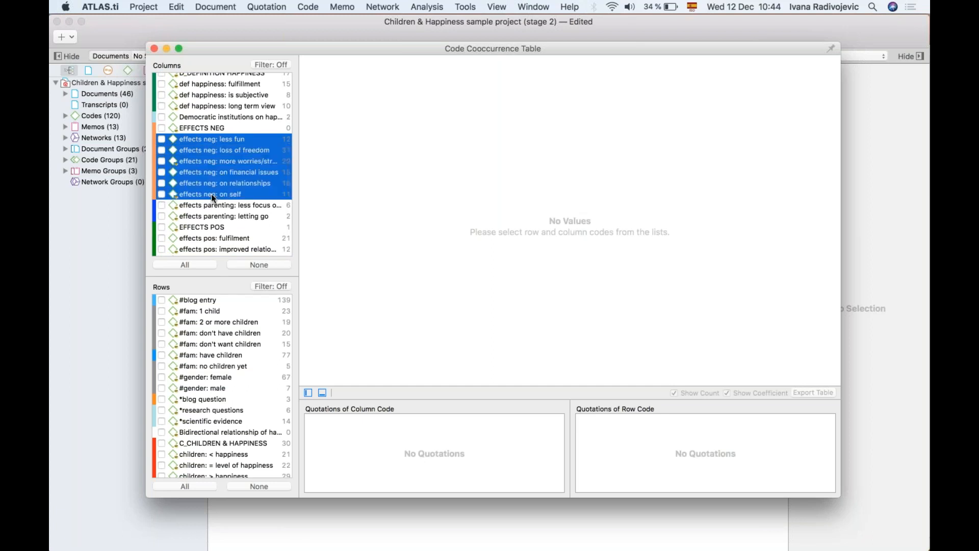
{"action": "key", "text": "space"}
Step: Include the four "effects pos" codes from "fulfilment" through "positive emotions" as rows of the Code Cooccurrence Table
{"action": "scroll", "coordinate": [211, 194], "scroll_direction": "down", "scroll_amount": 1}
{"action": "scroll", "coordinate": [211, 194], "scroll_direction": "down", "scroll_amount": 3}
{"action": "scroll", "coordinate": [217, 383], "scroll_direction": "down", "scroll_amount": 15}
{"action": "left_click", "coordinate": [205, 383]}
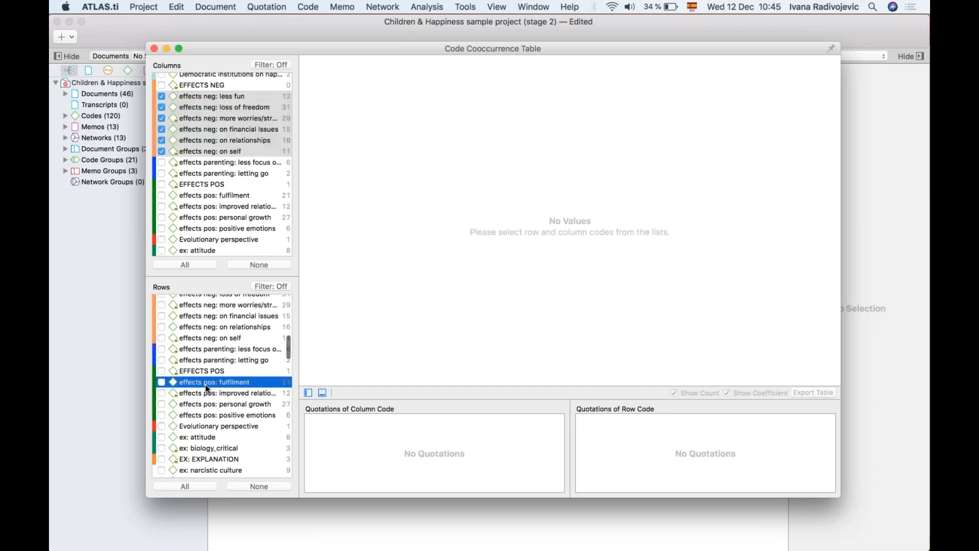
{"action": "left_click", "coordinate": [210, 417], "text": "shift"}
{"action": "key", "text": "space"}
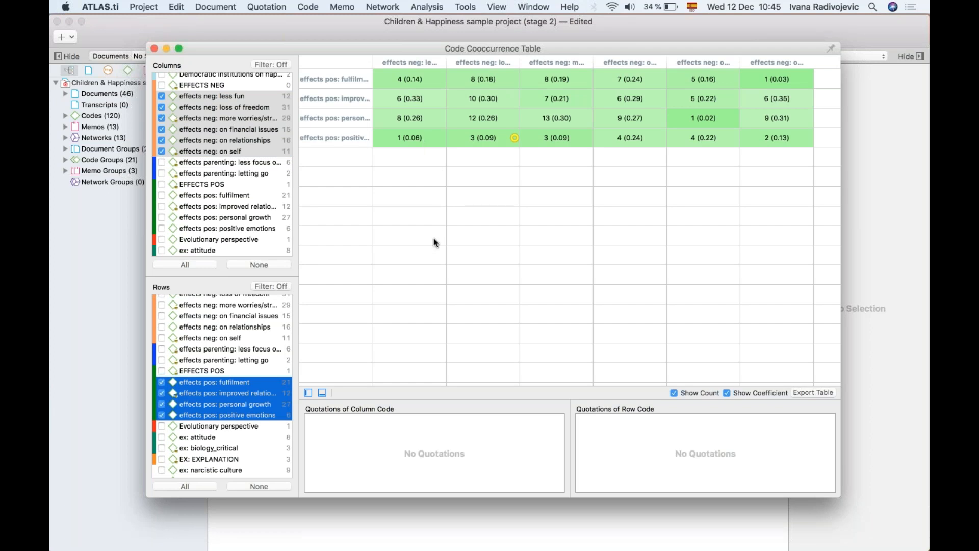
Step: Display the quotations behind the co-occurrence of "effects neg: less fun" and "effects pos: fulfilment"
{"action": "left_click", "coordinate": [412, 86]}
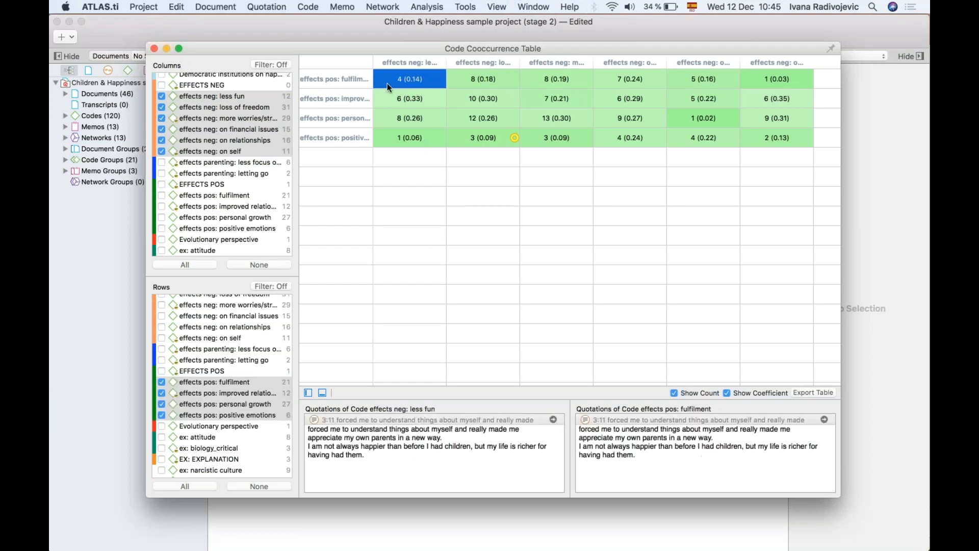
Step: Enlarge the quotation area below the table and read the quotations for "effects neg: less fun" and "effects pos: fulfilment"
{"action": "left_click_drag", "start_coordinate": [515, 383], "coordinate": [513, 236]}
{"action": "scroll", "coordinate": [461, 400], "scroll_direction": "down", "scroll_amount": 3}
{"action": "scroll", "coordinate": [484, 398], "scroll_direction": "up", "scroll_amount": 3}
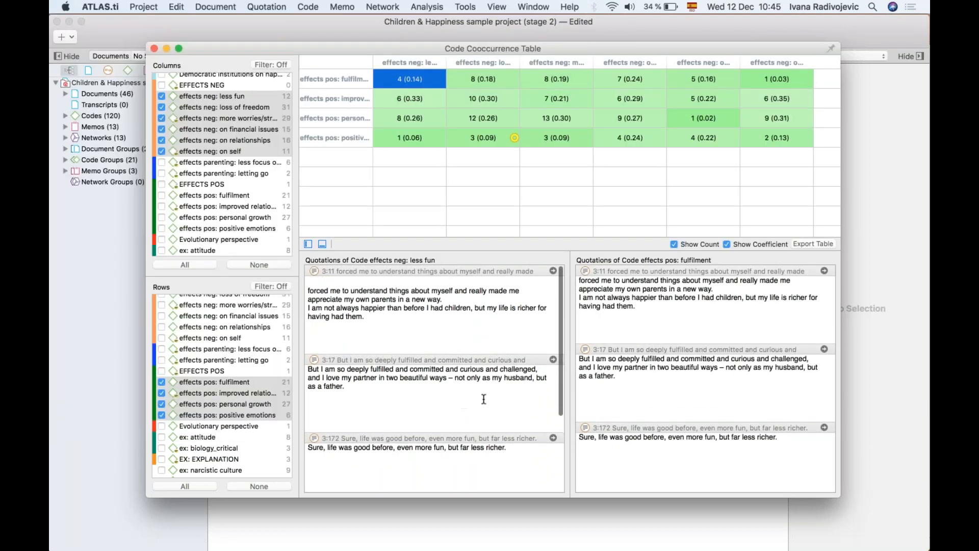
{"action": "scroll", "coordinate": [649, 365], "scroll_direction": "down", "scroll_amount": 5}
{"action": "scroll", "coordinate": [650, 365], "scroll_direction": "up", "scroll_amount": 5}
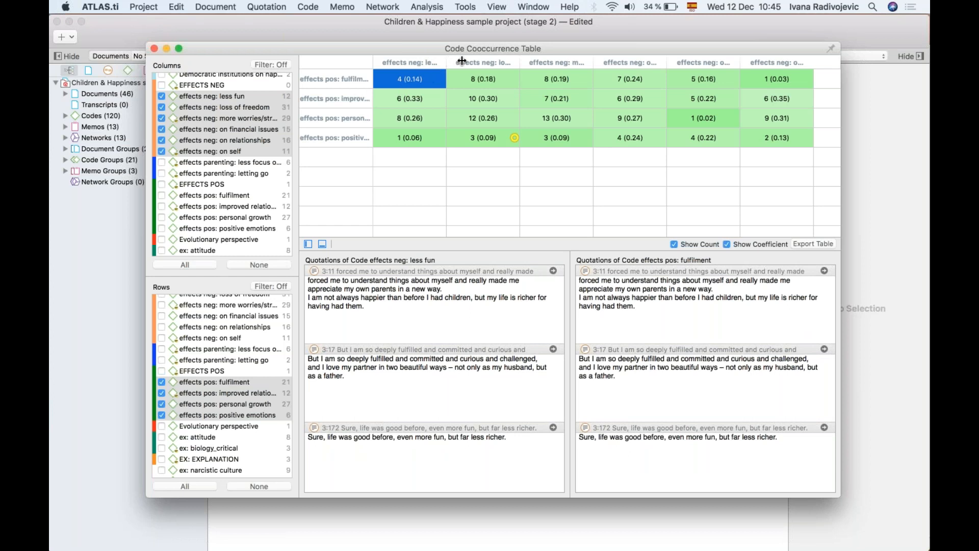
Step: Widen the first three "effects neg" columns to show more of their code names, and enlarge the Code Cooccurrence Table window
{"action": "left_click_drag", "start_coordinate": [446, 62], "coordinate": [480, 62]}
{"action": "left_click_drag", "start_coordinate": [627, 61], "coordinate": [694, 61]}
{"action": "left_click_drag", "start_coordinate": [554, 61], "coordinate": [518, 46]}
{"action": "left_click_drag", "start_coordinate": [775, 190], "coordinate": [892, 192]}
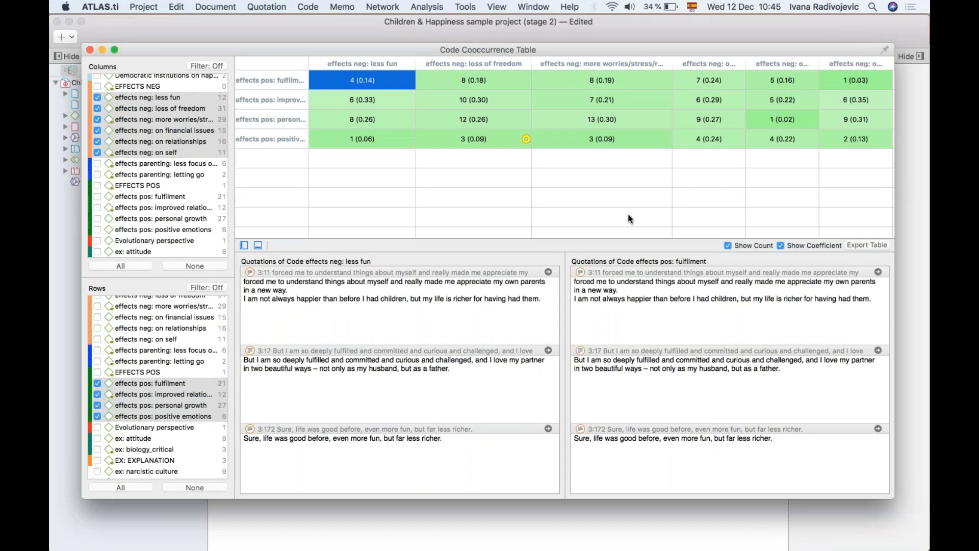
Step: Review the quotations shared by "effects neg: more worries/stress/responsibilities" and "effects pos: personal growth", widening the row-name column
{"action": "left_click", "coordinate": [581, 115]}
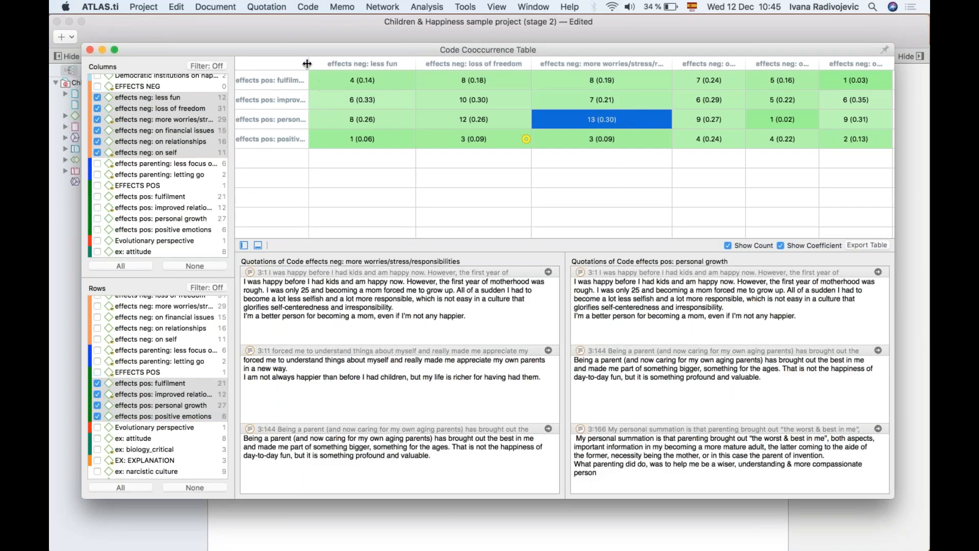
{"action": "left_click_drag", "start_coordinate": [307, 64], "coordinate": [350, 64]}
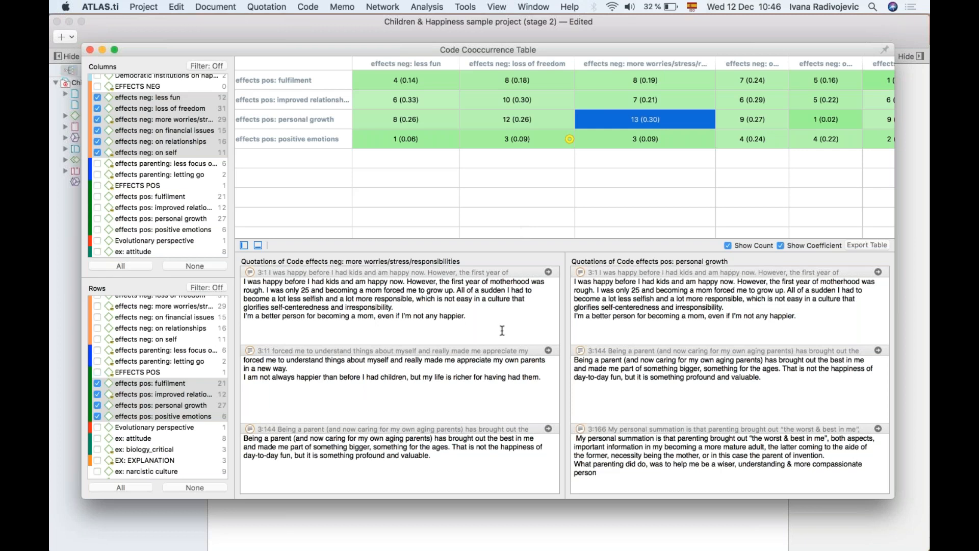
{"action": "scroll", "coordinate": [502, 330], "scroll_direction": "down", "scroll_amount": 10}
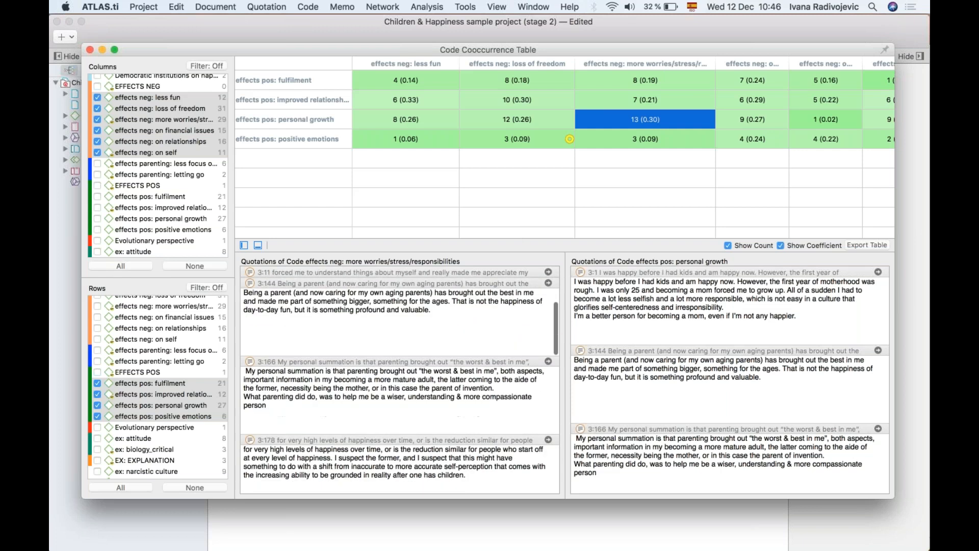
{"action": "scroll", "coordinate": [326, 337], "scroll_direction": "down", "scroll_amount": 5}
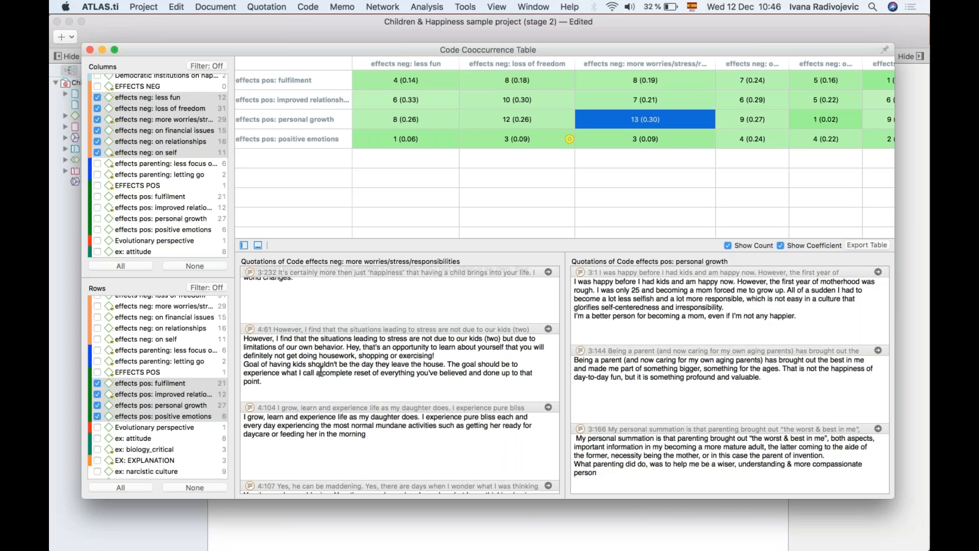
{"action": "scroll", "coordinate": [534, 203], "scroll_direction": "right", "scroll_amount": 1}
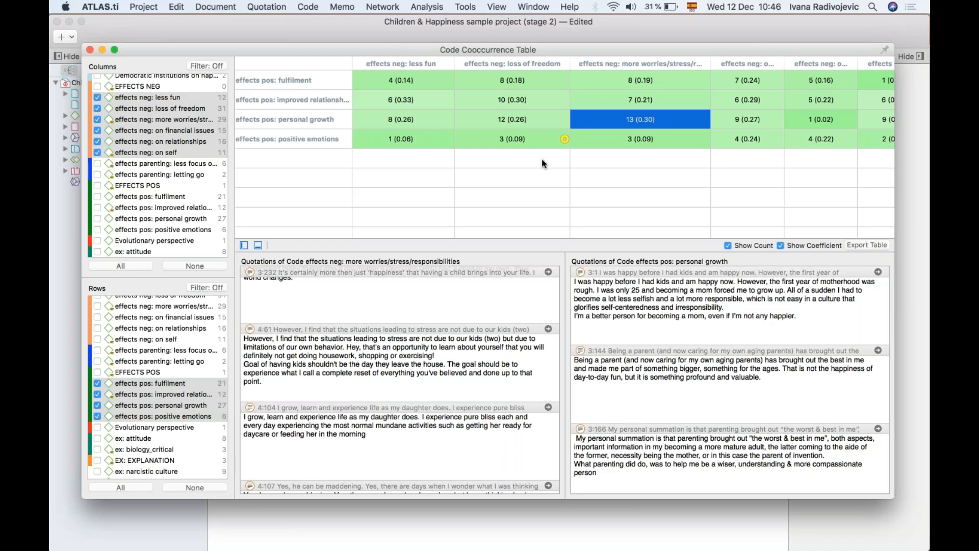
{"action": "scroll", "coordinate": [543, 162], "scroll_direction": "right", "scroll_amount": 2}
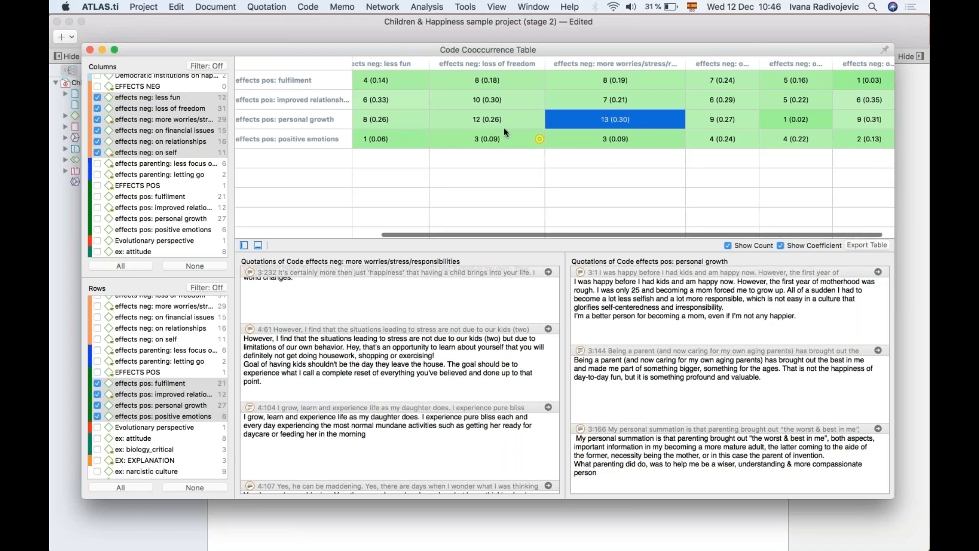
Step: Export the Code Cooccurrence Table to the Desktop as Microsoft Excel XML (XLSX), opening it in Microsoft Excel
{"action": "left_click", "coordinate": [867, 246]}
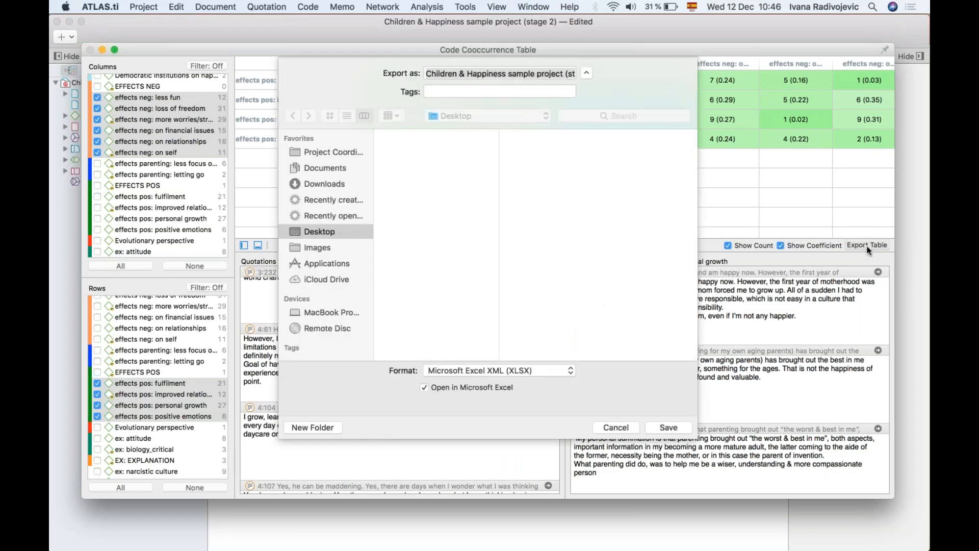
{"action": "left_click", "coordinate": [654, 429]}
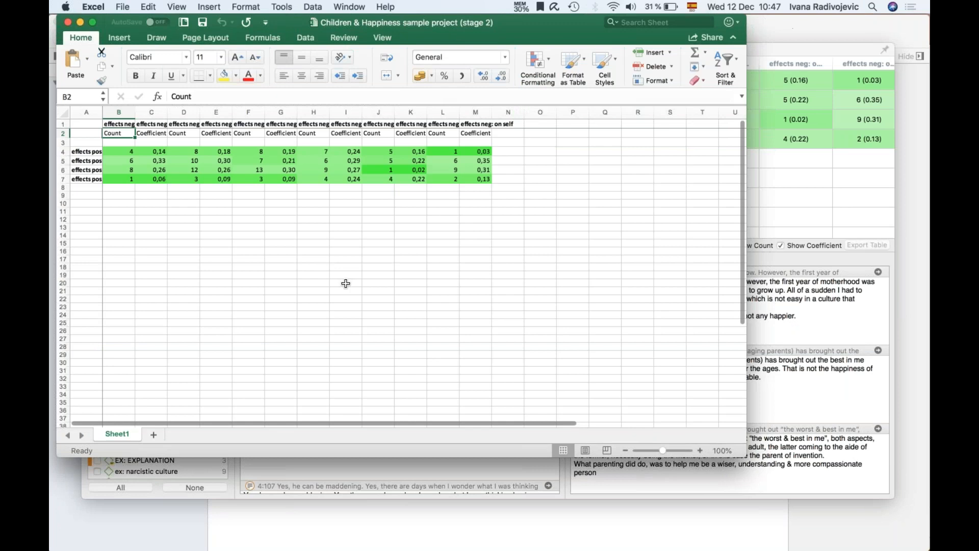
Step: Widen column A of the exported Excel sheet to show the row codes, and return to ATLAS.ti with the workbook minimized
{"action": "left_click", "coordinate": [153, 151]}
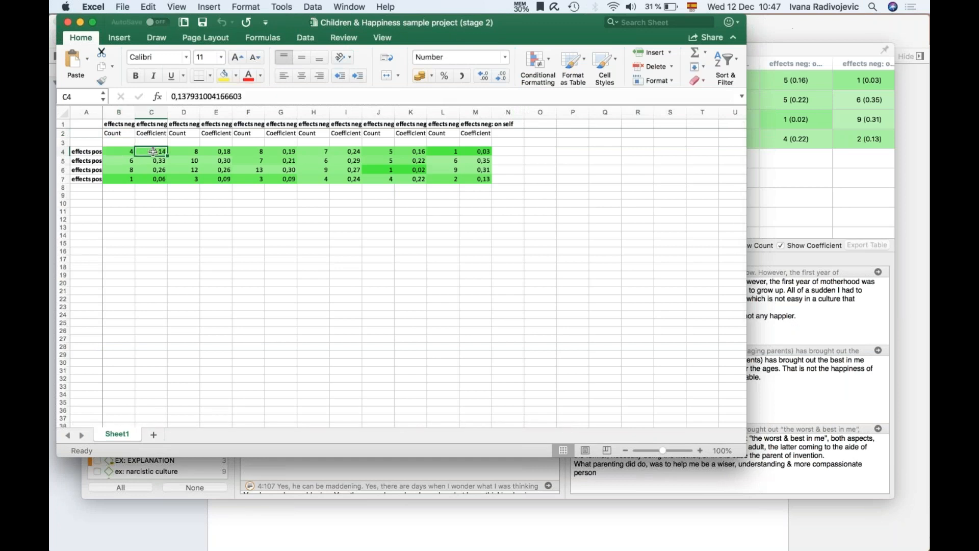
{"action": "left_click", "coordinate": [150, 161]}
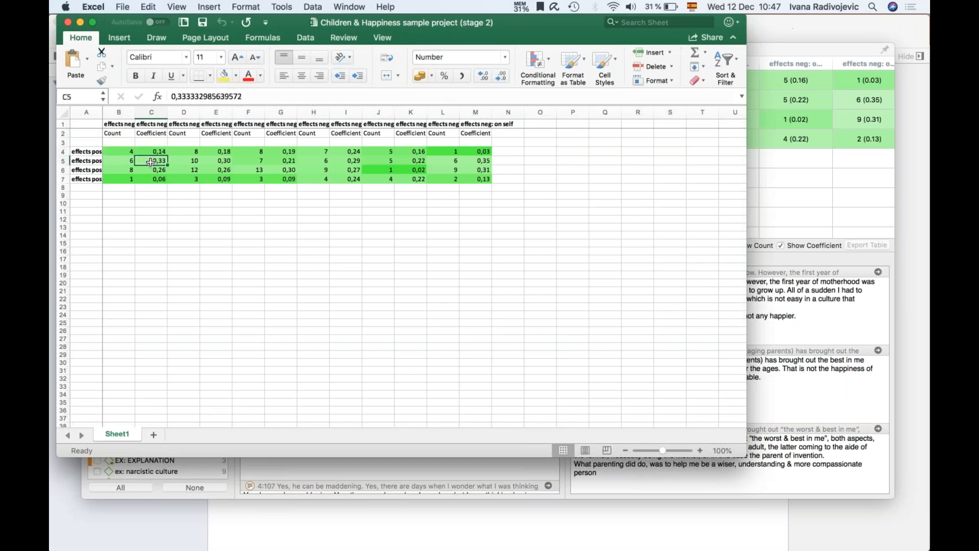
{"action": "left_click_drag", "start_coordinate": [103, 112], "coordinate": [160, 113]}
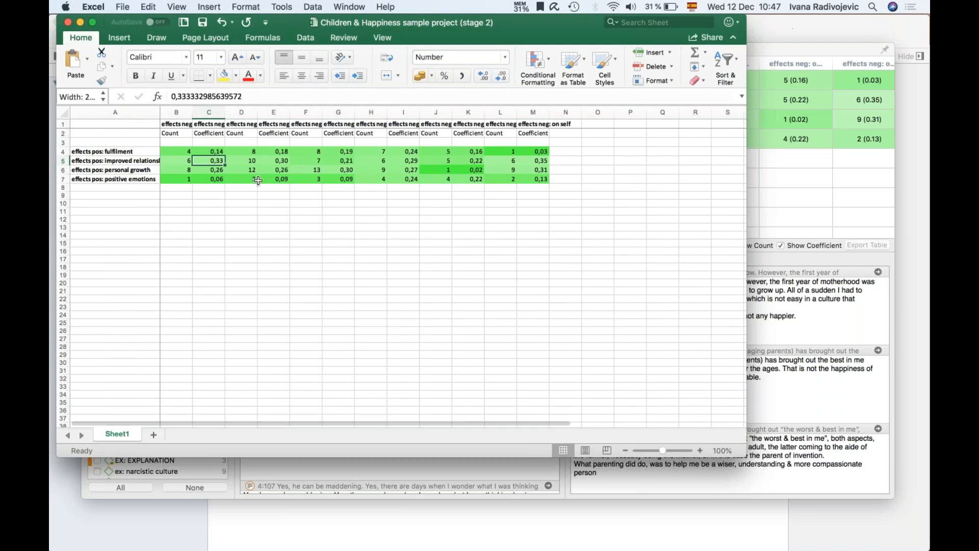
{"action": "left_click", "coordinate": [843, 216]}
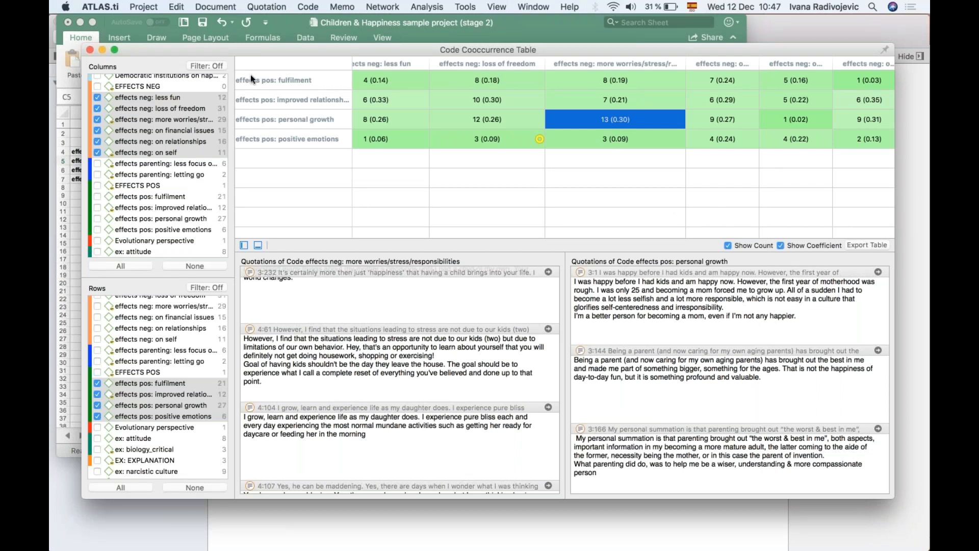
{"action": "left_click", "coordinate": [79, 21]}
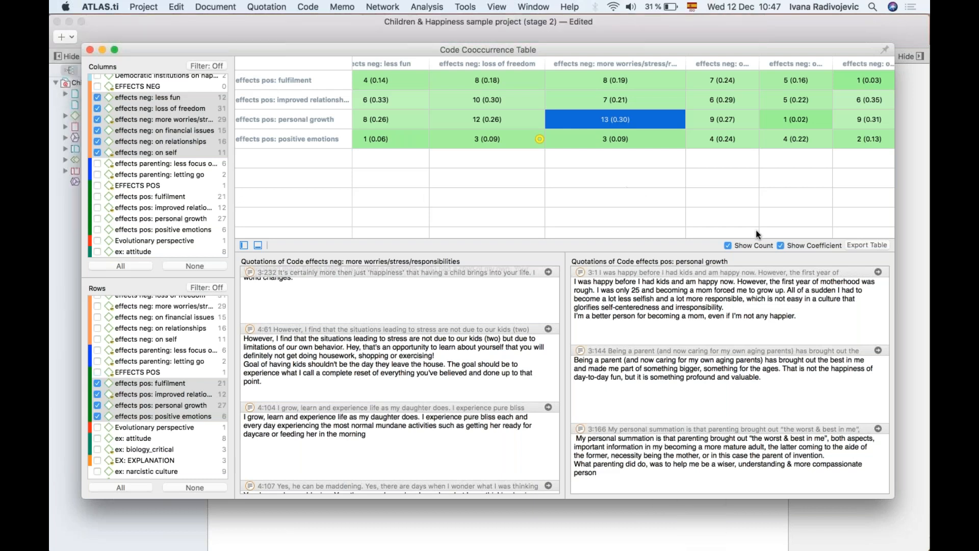
Step: Switch the coefficients and the counts in the Code Cooccurrence Table off and back on
{"action": "left_click", "coordinate": [781, 245]}
{"action": "left_click", "coordinate": [786, 245]}
{"action": "left_click", "coordinate": [728, 245]}
{"action": "left_click", "coordinate": [728, 246]}
Step: Close the Code Cooccurrence Table and open the Code Document Table, moving its window up
{"action": "left_click", "coordinate": [90, 50]}
{"action": "left_click", "coordinate": [418, 7]}
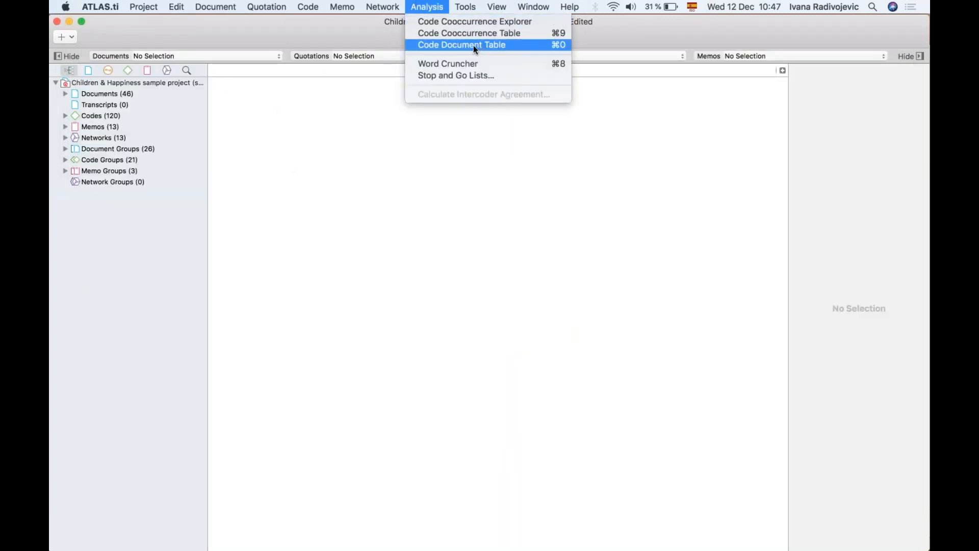
{"action": "left_click", "coordinate": [431, 45]}
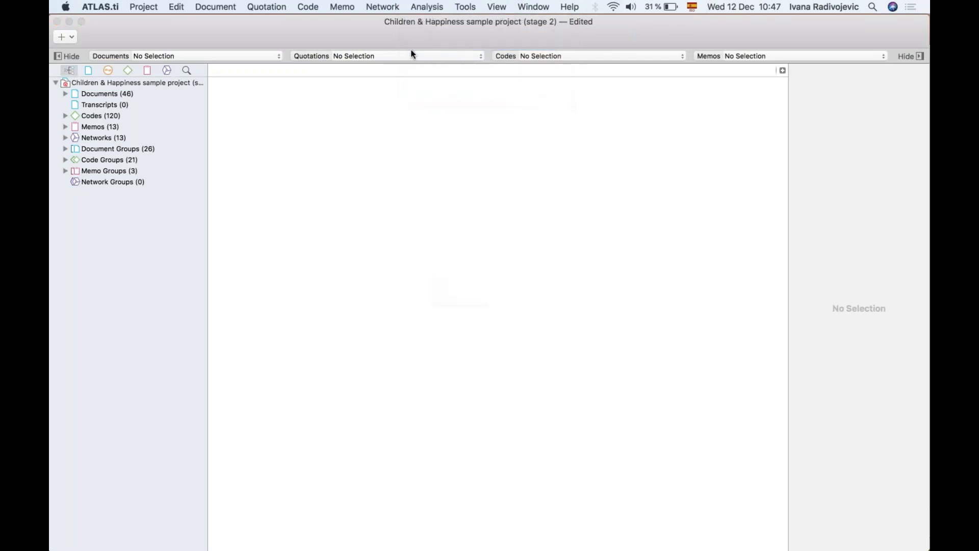
{"action": "left_click_drag", "start_coordinate": [470, 44], "coordinate": [497, 28]}
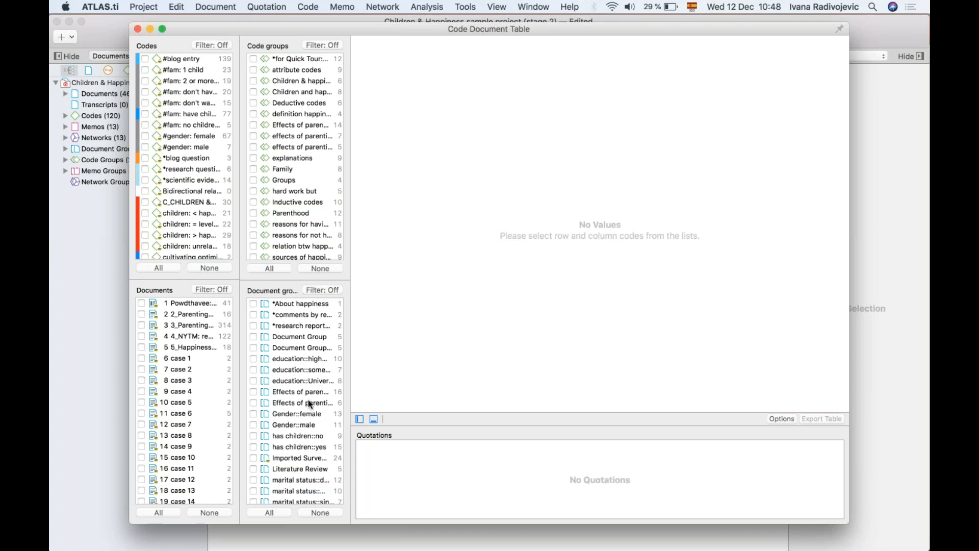
Step: Include the ten "reasons for hc" codes from "altruism" through "unconditional love" in the Code Document Table
{"action": "scroll", "coordinate": [178, 192], "scroll_direction": "down", "scroll_amount": 5}
{"action": "scroll", "coordinate": [178, 193], "scroll_direction": "down", "scroll_amount": 3}
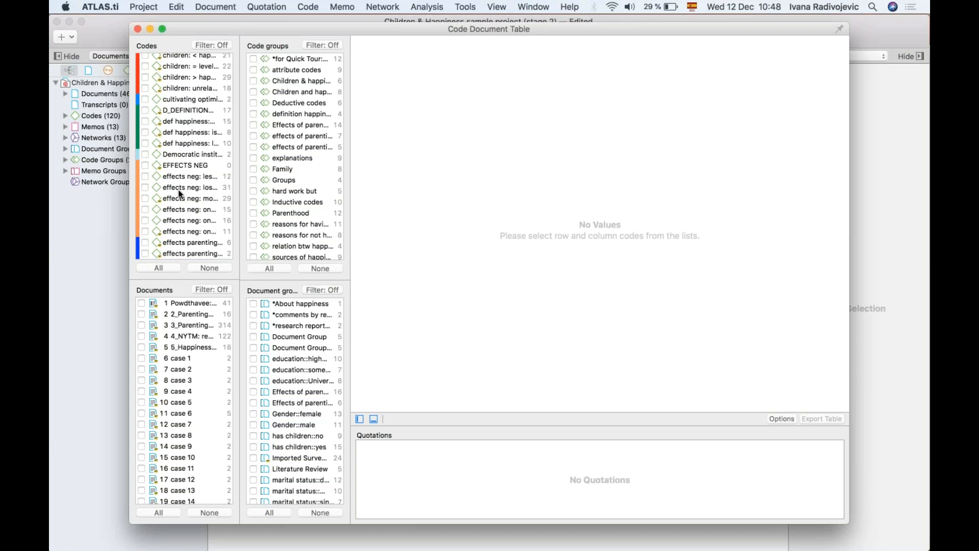
{"action": "scroll", "coordinate": [178, 193], "scroll_direction": "down", "scroll_amount": 15}
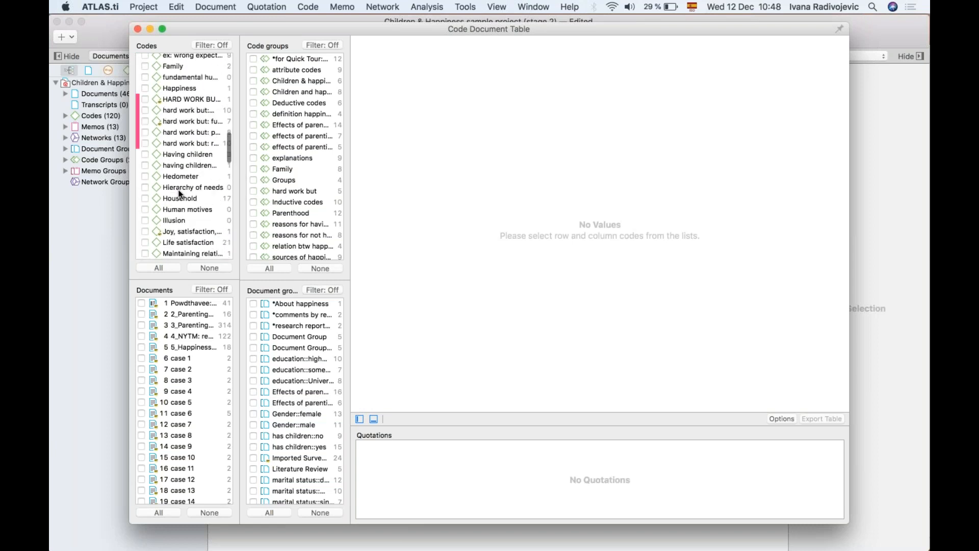
{"action": "scroll", "coordinate": [180, 193], "scroll_direction": "down", "scroll_amount": 4}
{"action": "left_click", "coordinate": [179, 121]}
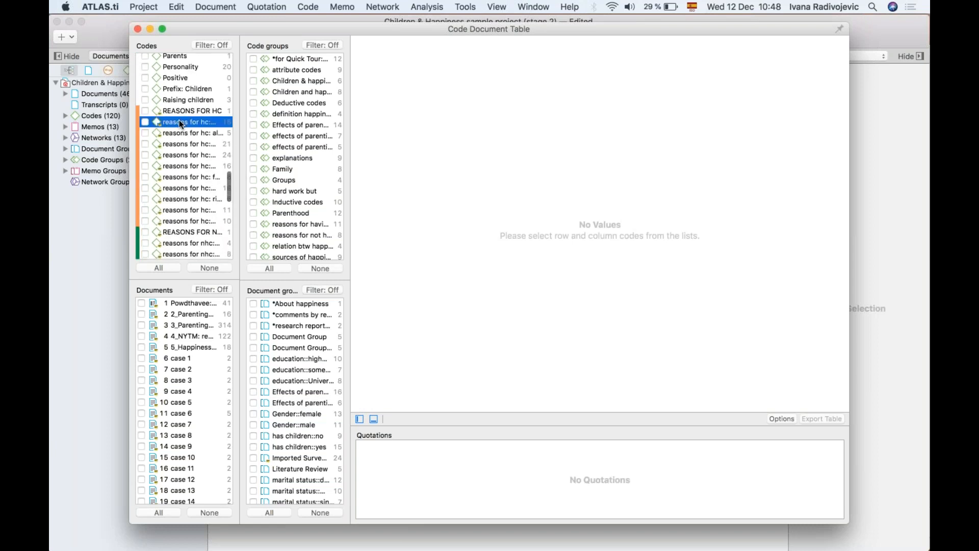
{"action": "left_click", "coordinate": [170, 219], "text": "shift"}
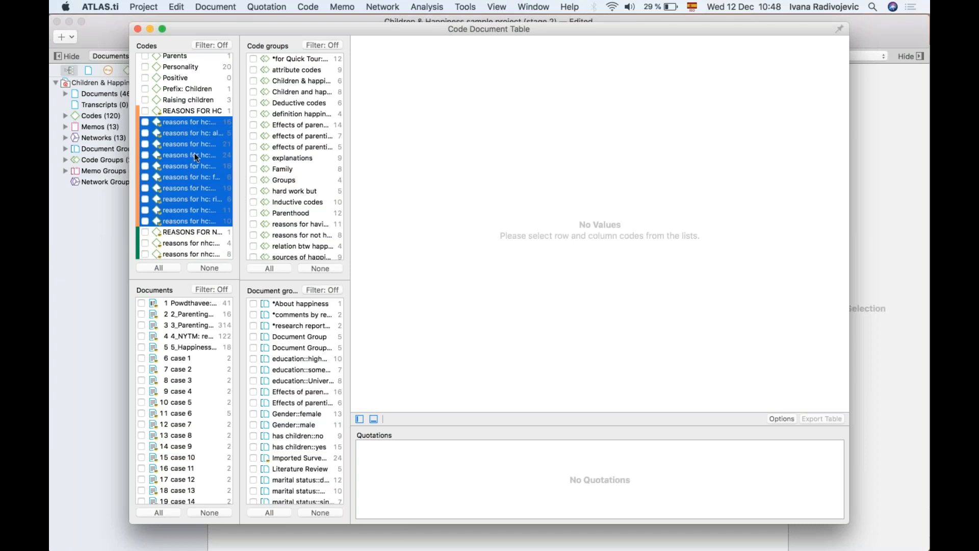
{"action": "key", "text": "space"}
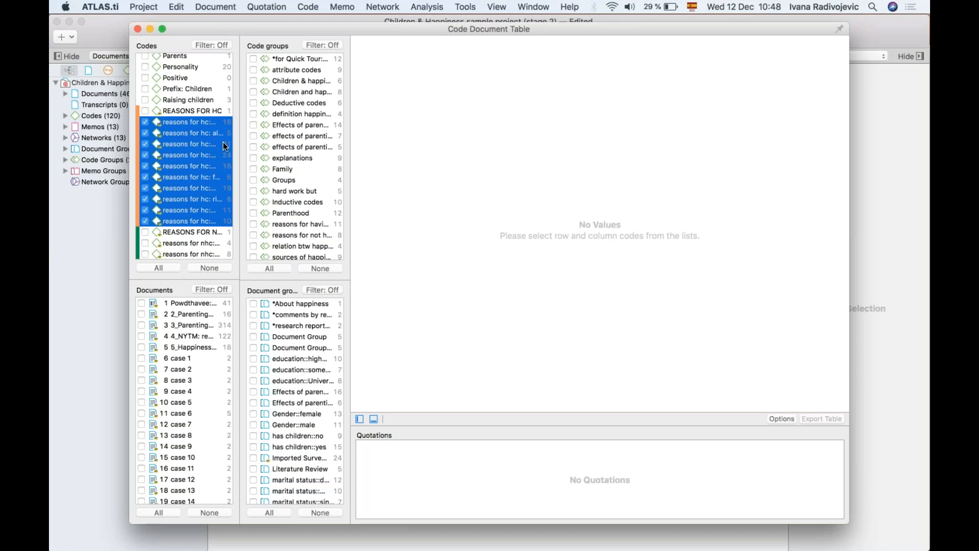
Step: Widen the code and document lists and include the document groups Gender::female and Gender::male in the table
{"action": "scroll", "coordinate": [308, 201], "scroll_direction": "down", "scroll_amount": 3}
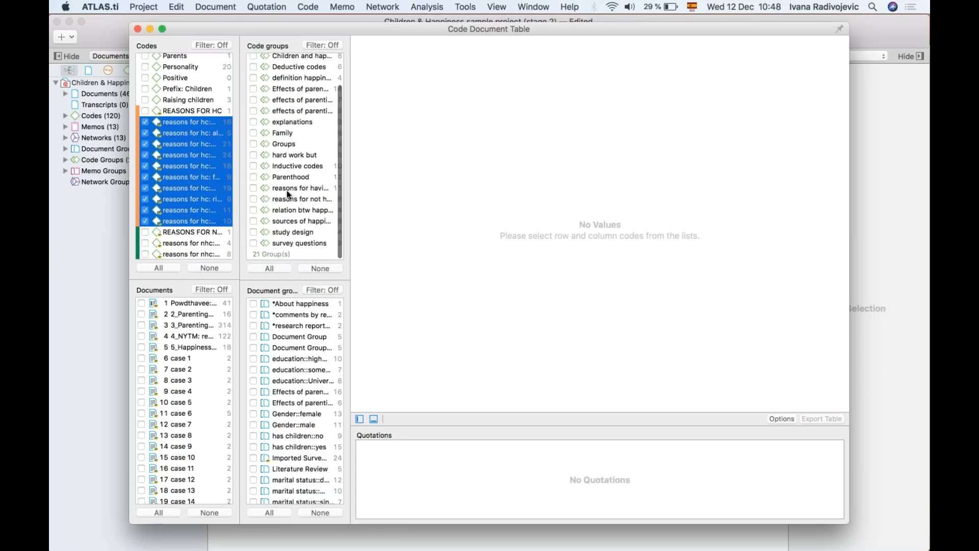
{"action": "left_click_drag", "start_coordinate": [347, 179], "coordinate": [410, 180]}
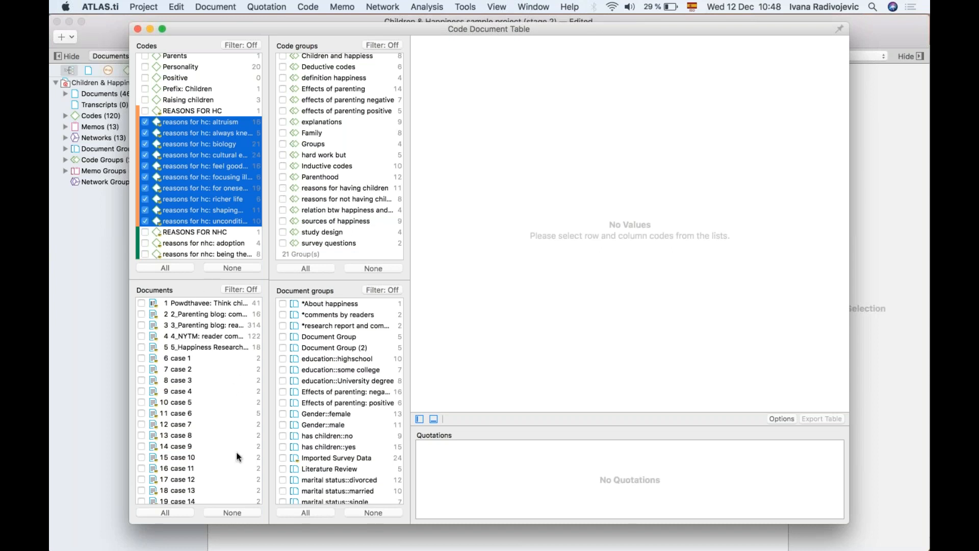
{"action": "scroll", "coordinate": [238, 456], "scroll_direction": "down", "scroll_amount": 2}
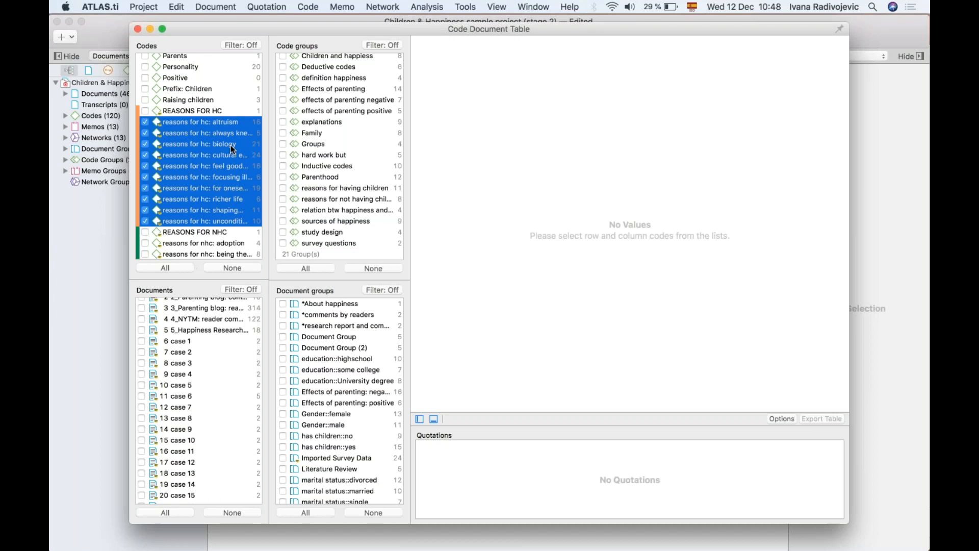
{"action": "scroll", "coordinate": [188, 422], "scroll_direction": "down", "scroll_amount": 3}
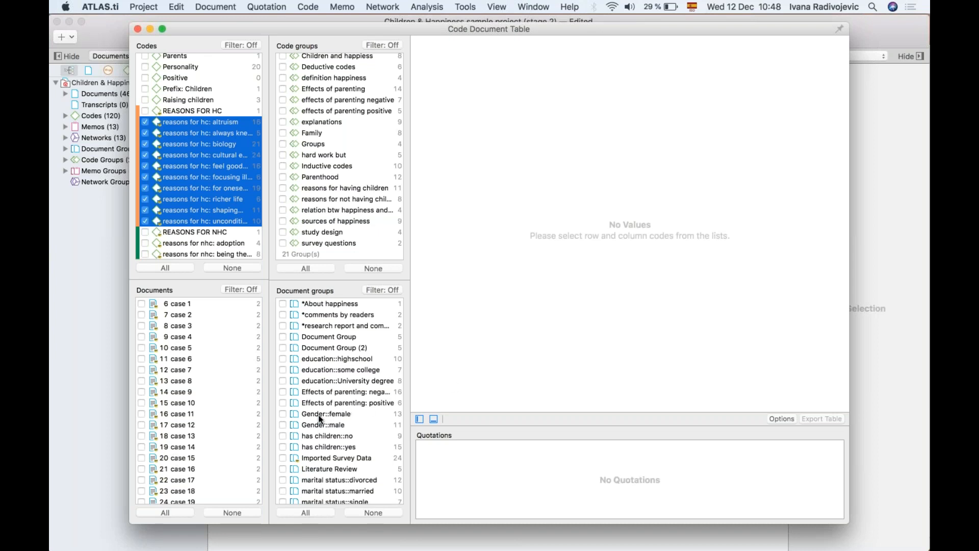
{"action": "left_click", "coordinate": [282, 414]}
{"action": "left_click", "coordinate": [282, 423]}
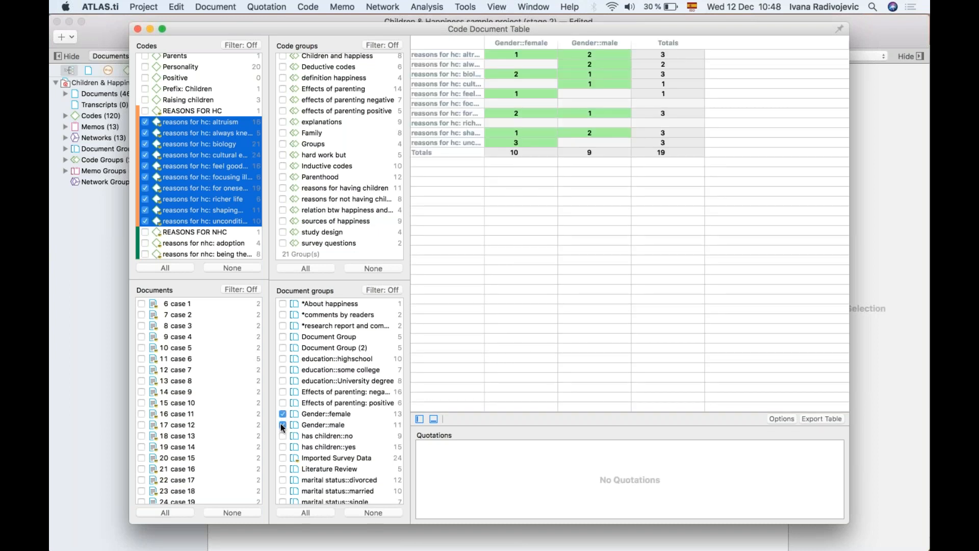
Step: Show the full row code names and display the "reasons for hc: altruism" quotations for Gender::male in an enlarged quotation area
{"action": "left_click_drag", "start_coordinate": [410, 197], "coordinate": [351, 197]}
{"action": "left_click_drag", "start_coordinate": [424, 43], "coordinate": [517, 40]}
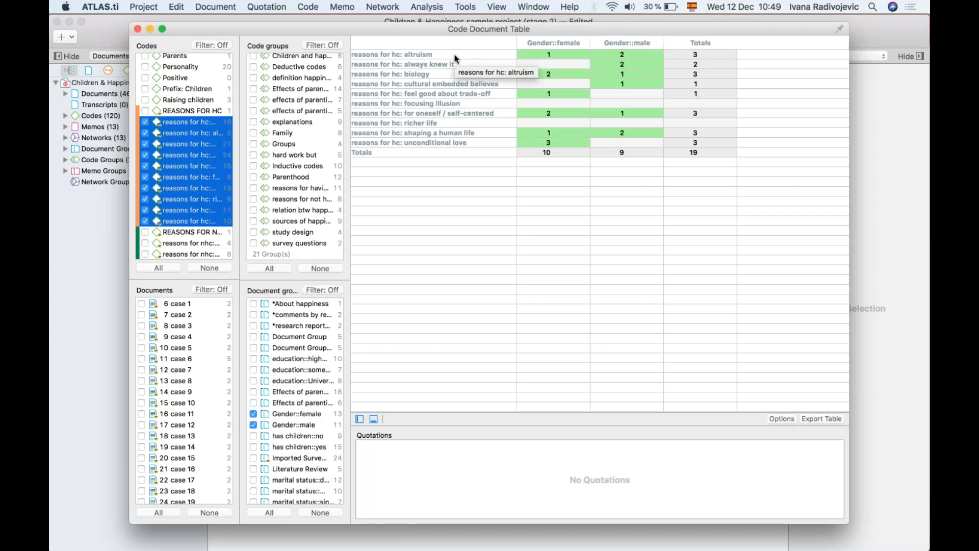
{"action": "left_click", "coordinate": [634, 53]}
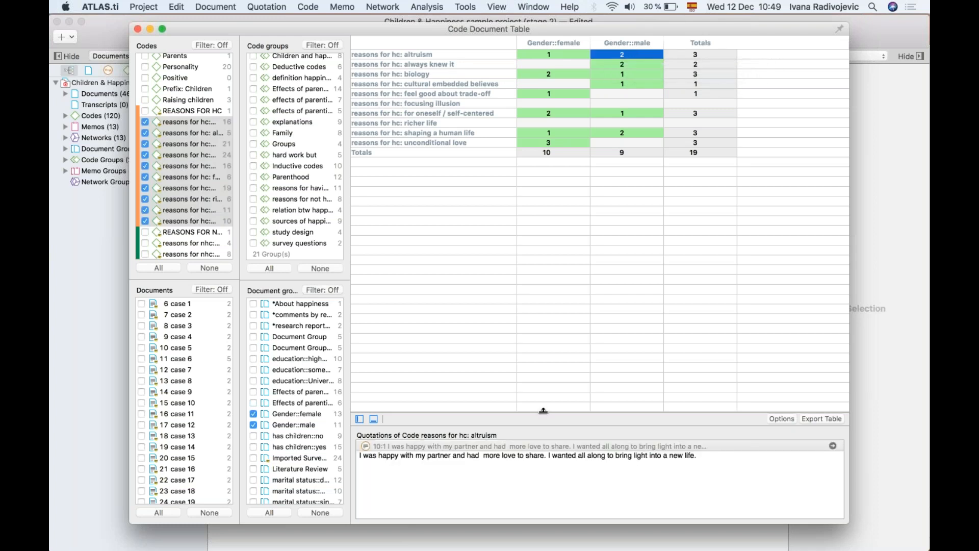
{"action": "left_click_drag", "start_coordinate": [543, 411], "coordinate": [542, 302]}
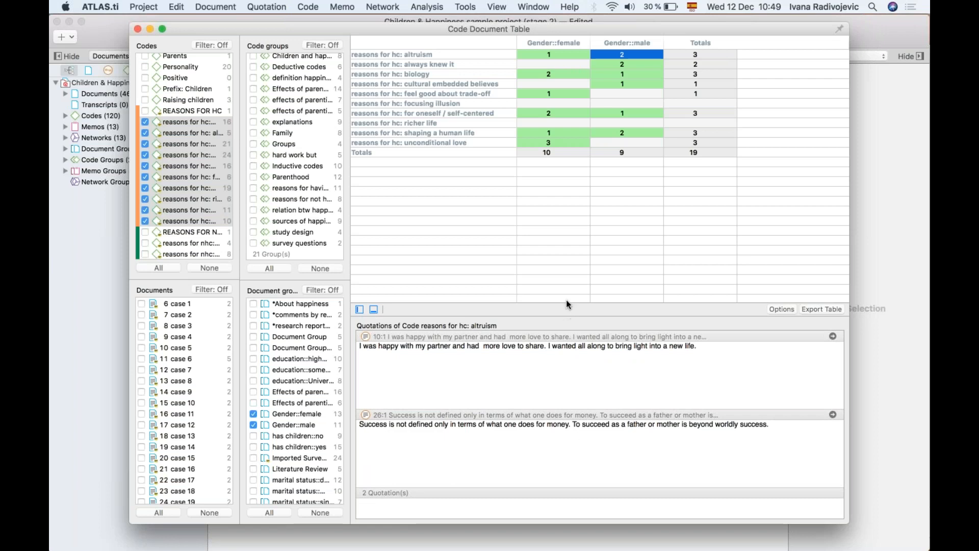
{"action": "left_click_drag", "start_coordinate": [567, 303], "coordinate": [566, 352]}
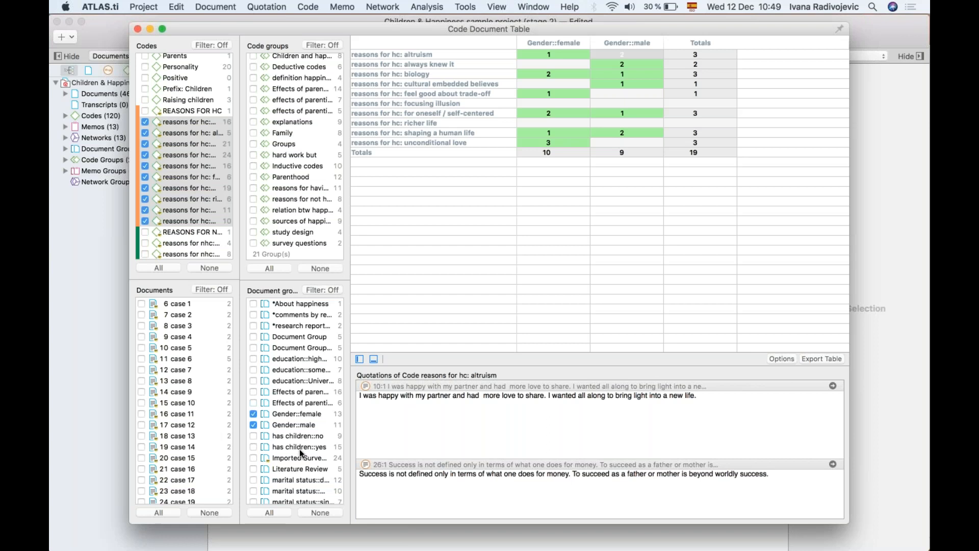
Step: Add the document groups has children::no and has children::yes to the table and narrow the row-name column slightly
{"action": "left_click", "coordinate": [253, 436]}
{"action": "left_click", "coordinate": [253, 447]}
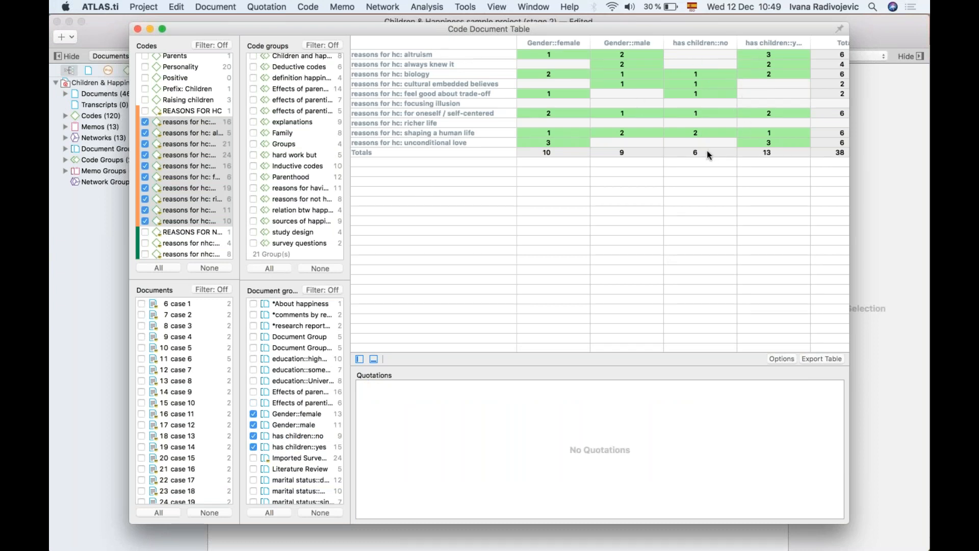
{"action": "left_click_drag", "start_coordinate": [517, 42], "coordinate": [504, 42]}
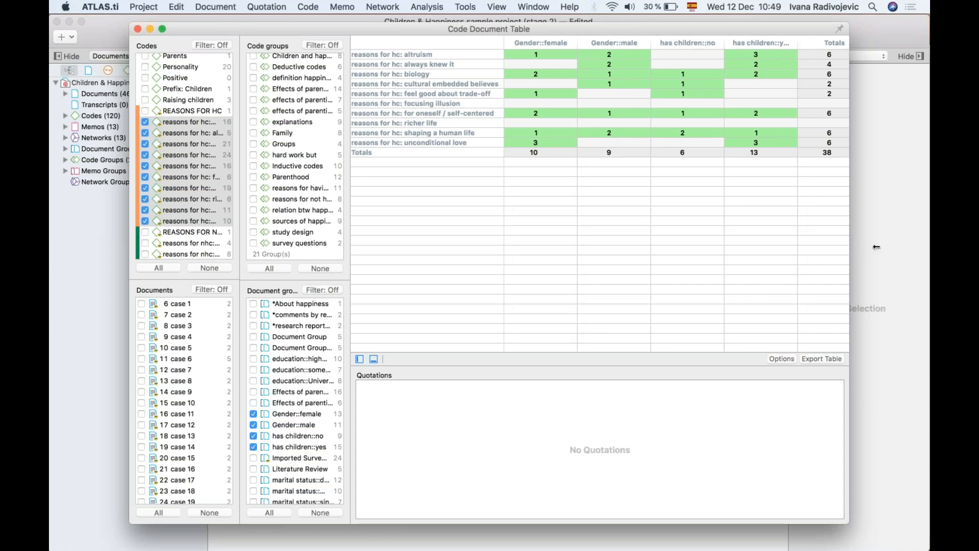
Step: Widen the Code Document Table window and display the "reasons for hc: unconditional love" quotations for Gender::female
{"action": "left_click_drag", "start_coordinate": [849, 247], "coordinate": [878, 247]}
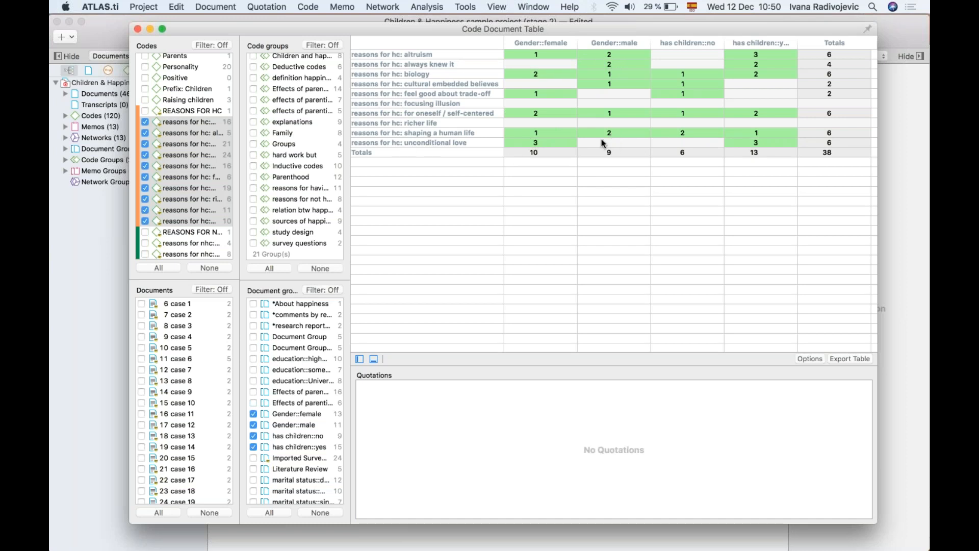
{"action": "left_click", "coordinate": [533, 142]}
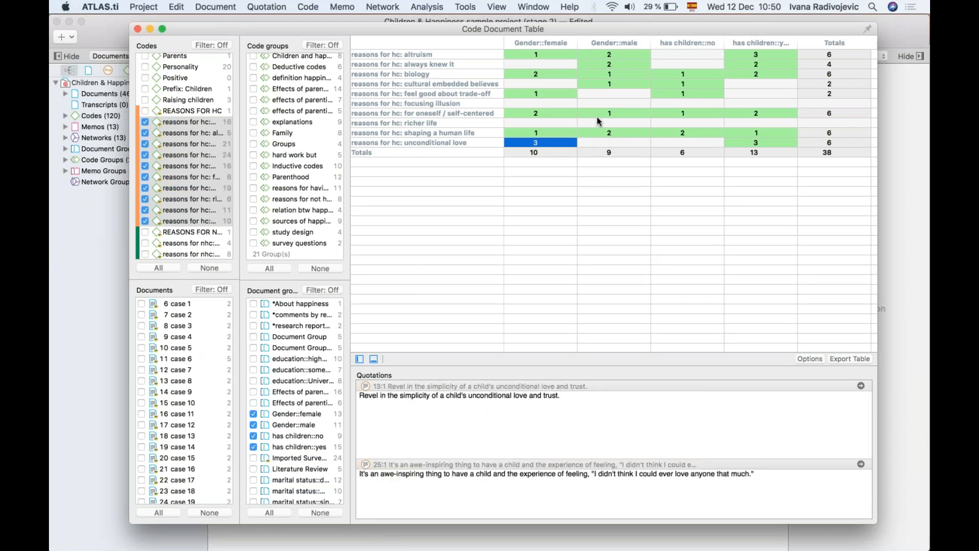
{"action": "left_click_drag", "start_coordinate": [659, 29], "coordinate": [632, 29]}
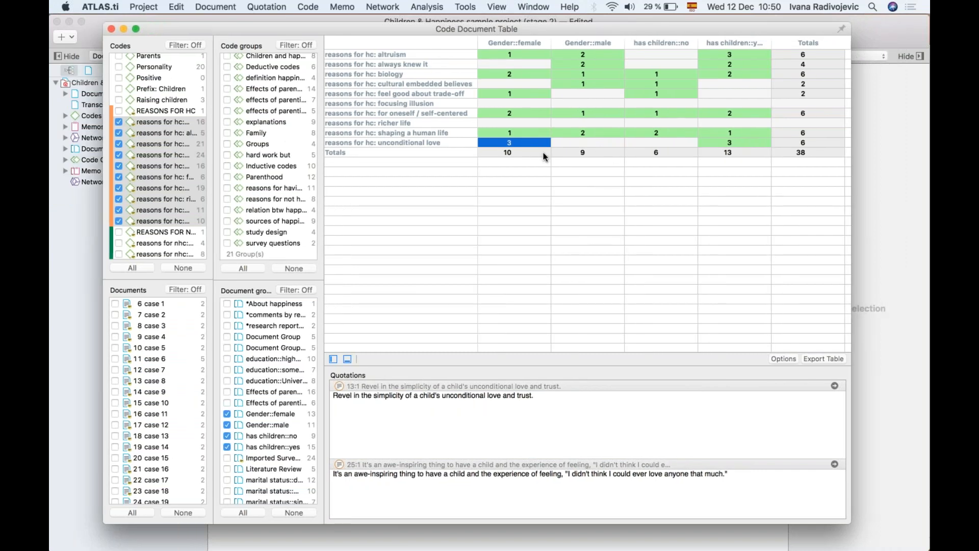
{"action": "left_click", "coordinate": [630, 195]}
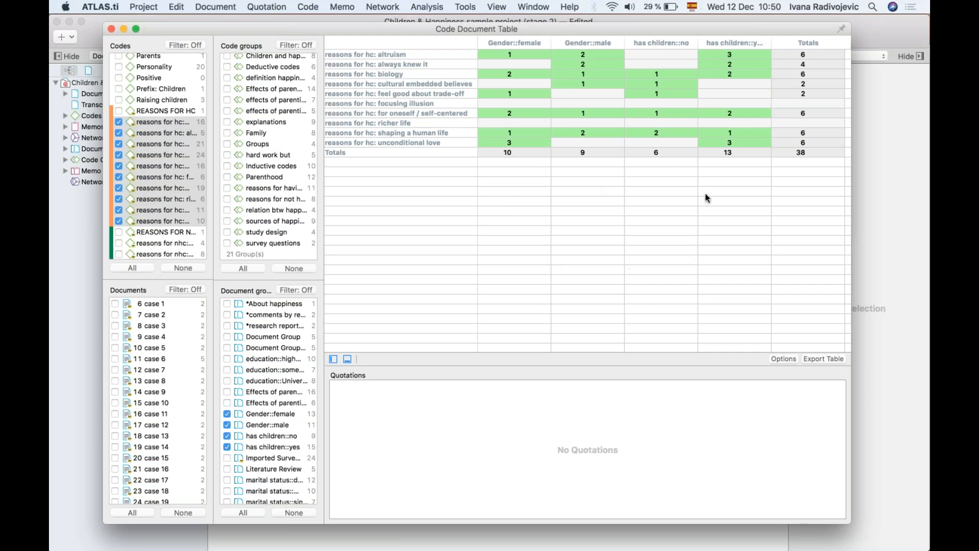
Step: Normalize the quotation counts in the Code Document Table and show column-relative frequencies alongside the absolute ones
{"action": "left_click", "coordinate": [783, 359]}
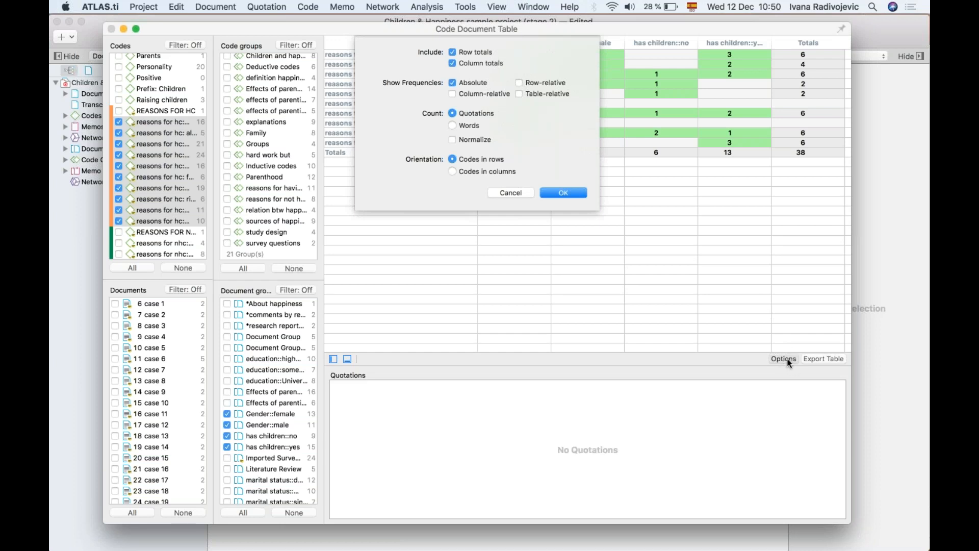
{"action": "left_click", "coordinate": [452, 140]}
{"action": "left_click", "coordinate": [452, 94]}
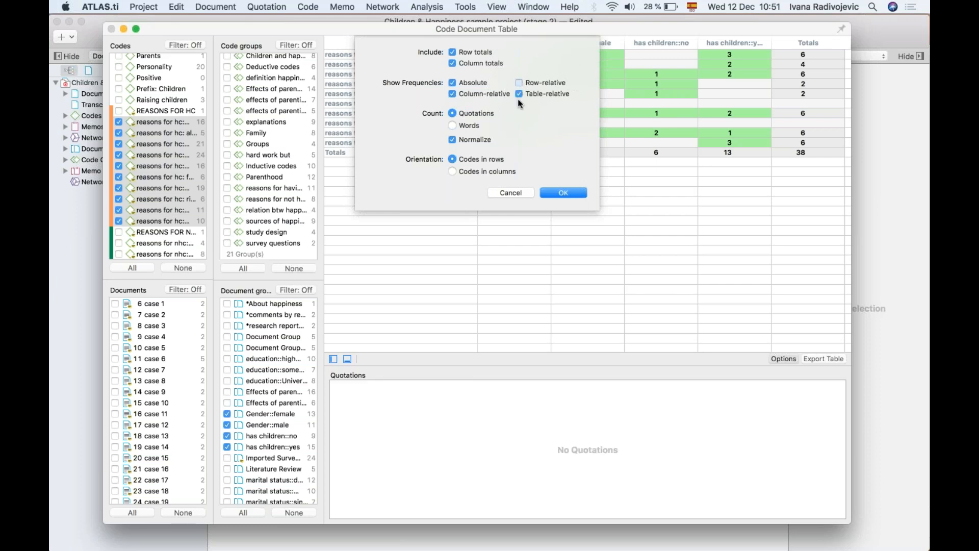
{"action": "left_click", "coordinate": [563, 192]}
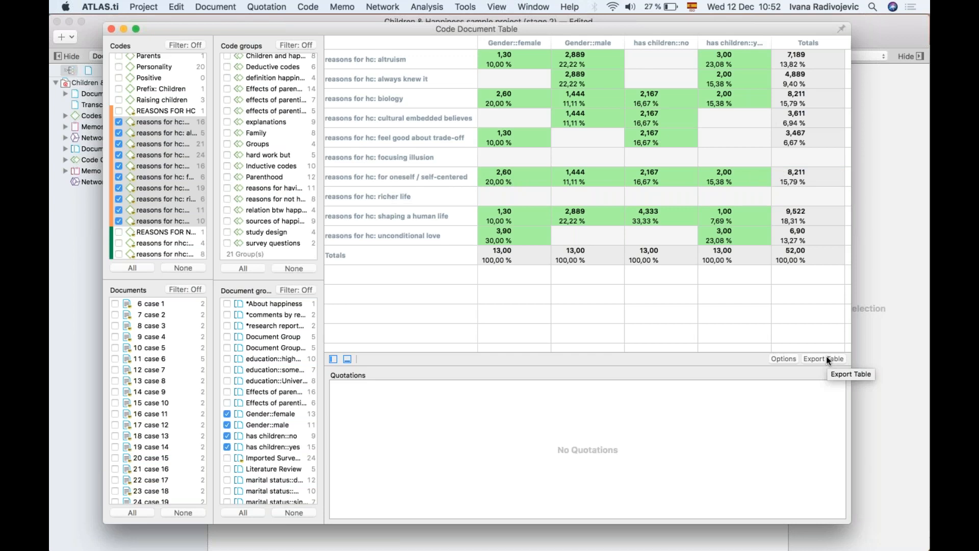
Step: Close the Code Document Table and switch to Microsoft PowerPoint to show the "OVERVIEW OF ATLAS.ti 8 MAC" contact slide full screen
{"action": "left_click", "coordinate": [111, 29]}
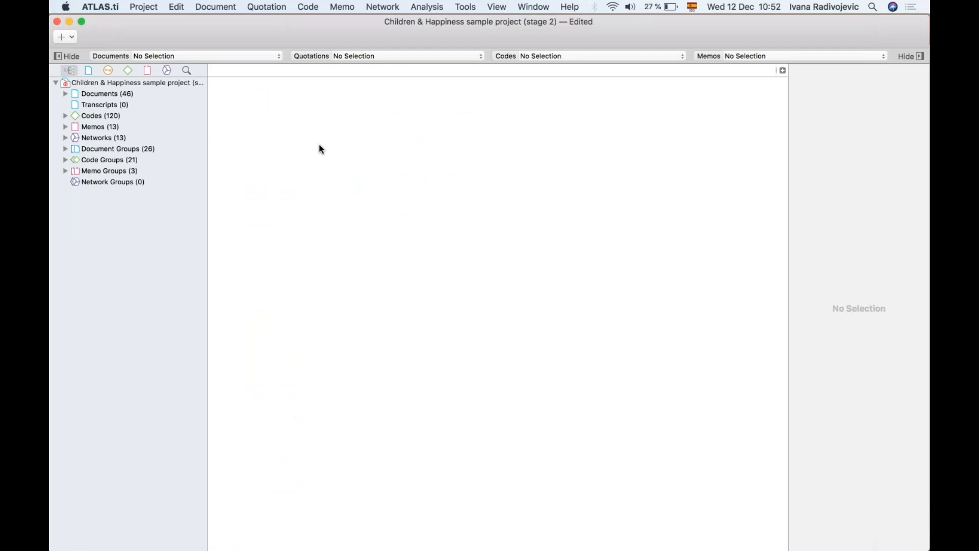
{"action": "left_click", "coordinate": [69, 36]}
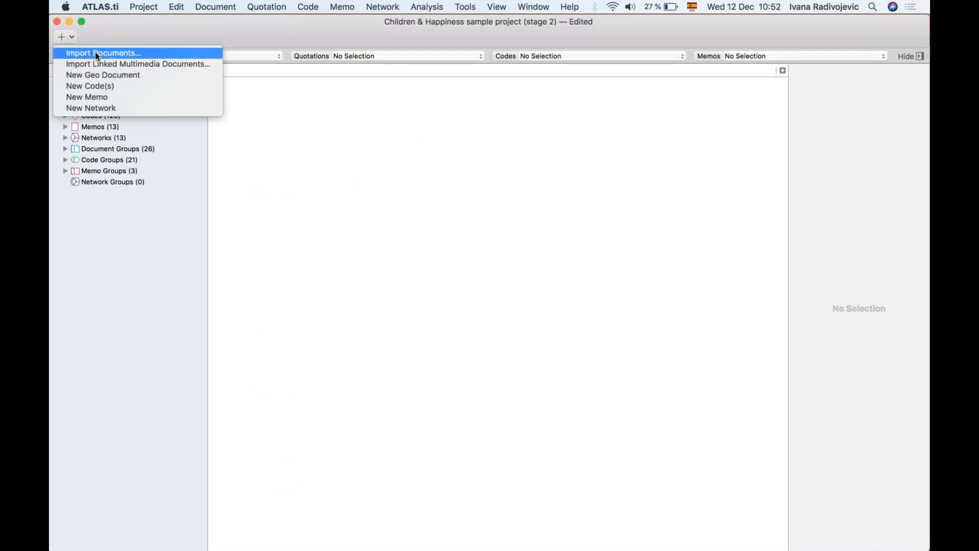
{"action": "left_click", "coordinate": [270, 186]}
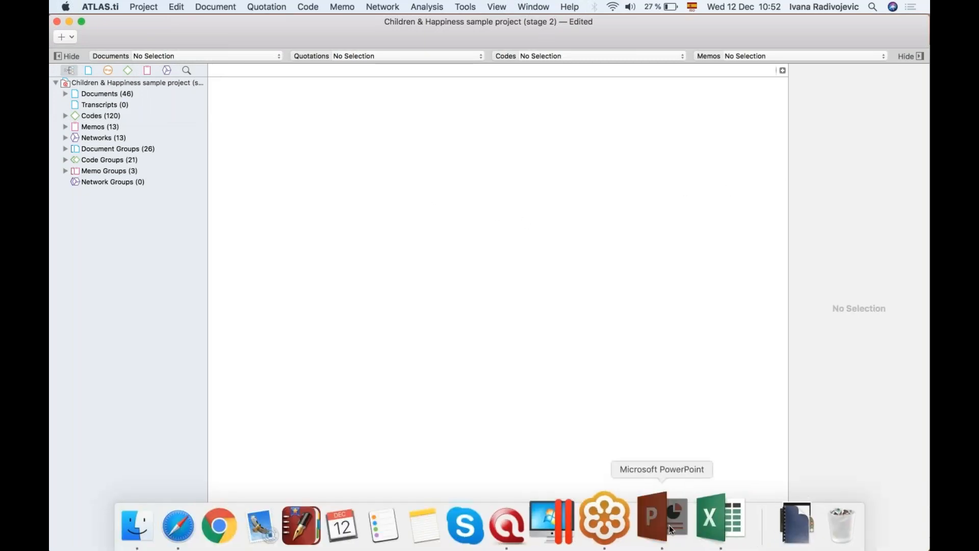
{"action": "left_click", "coordinate": [670, 529]}
{"action": "left_click", "coordinate": [769, 544]}
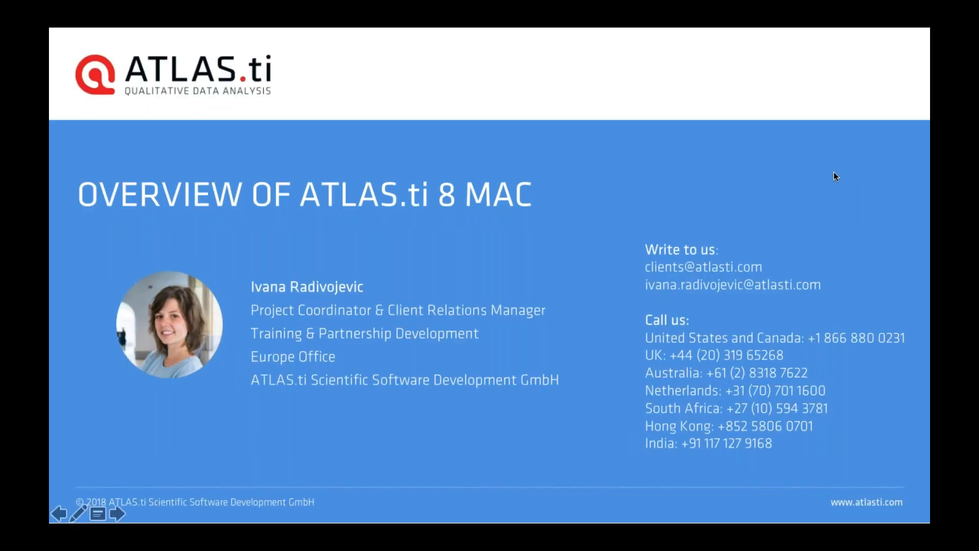